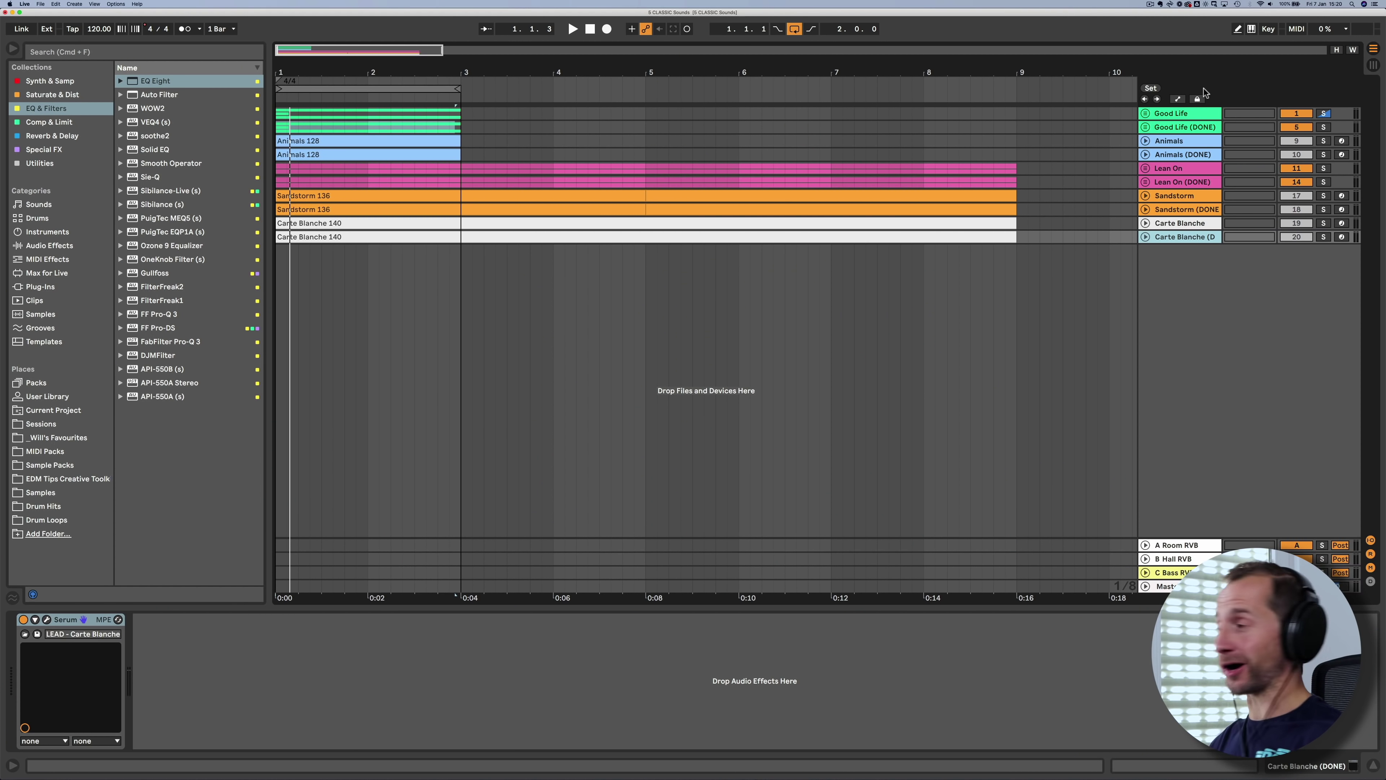
Select the Good Life Synth track and open its Serum editor showing the Init patch
click(1179, 113)
click(1178, 128)
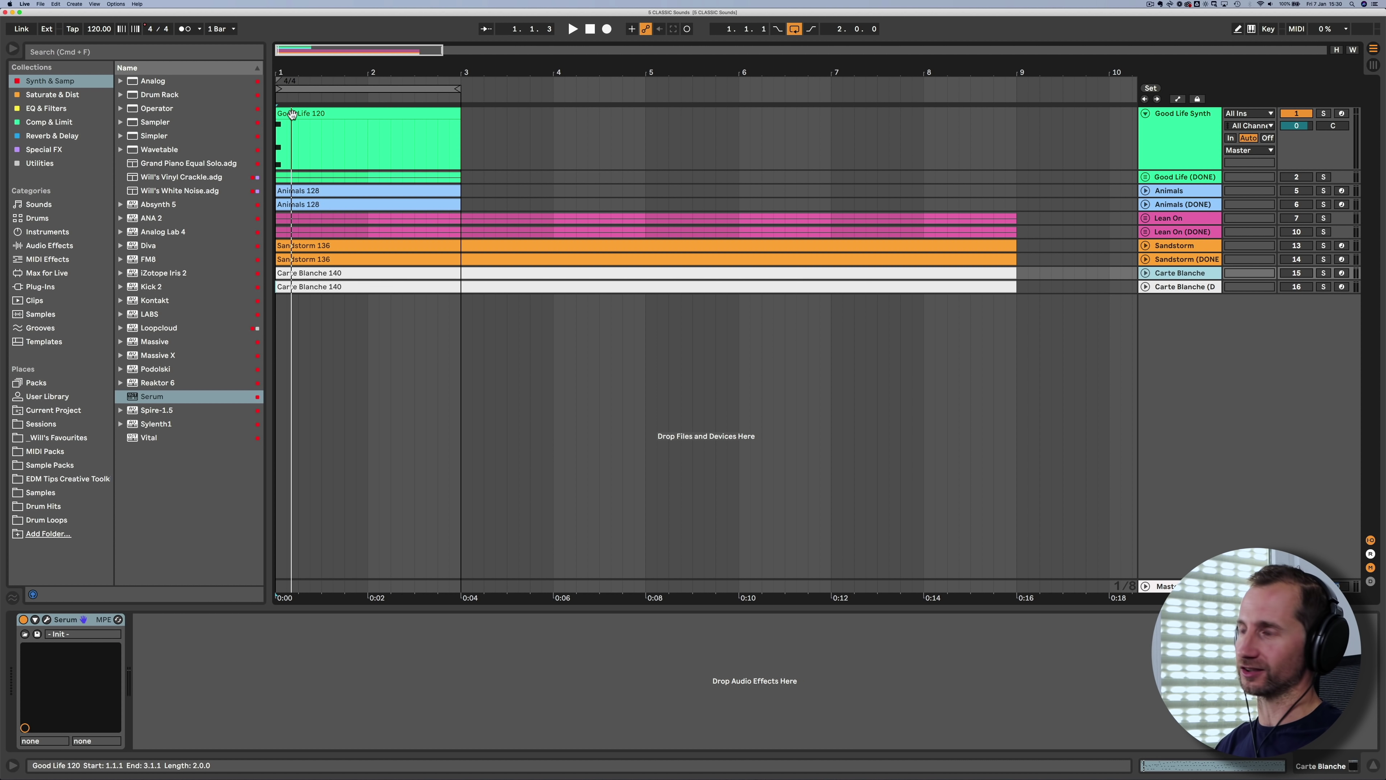
click(1152, 129)
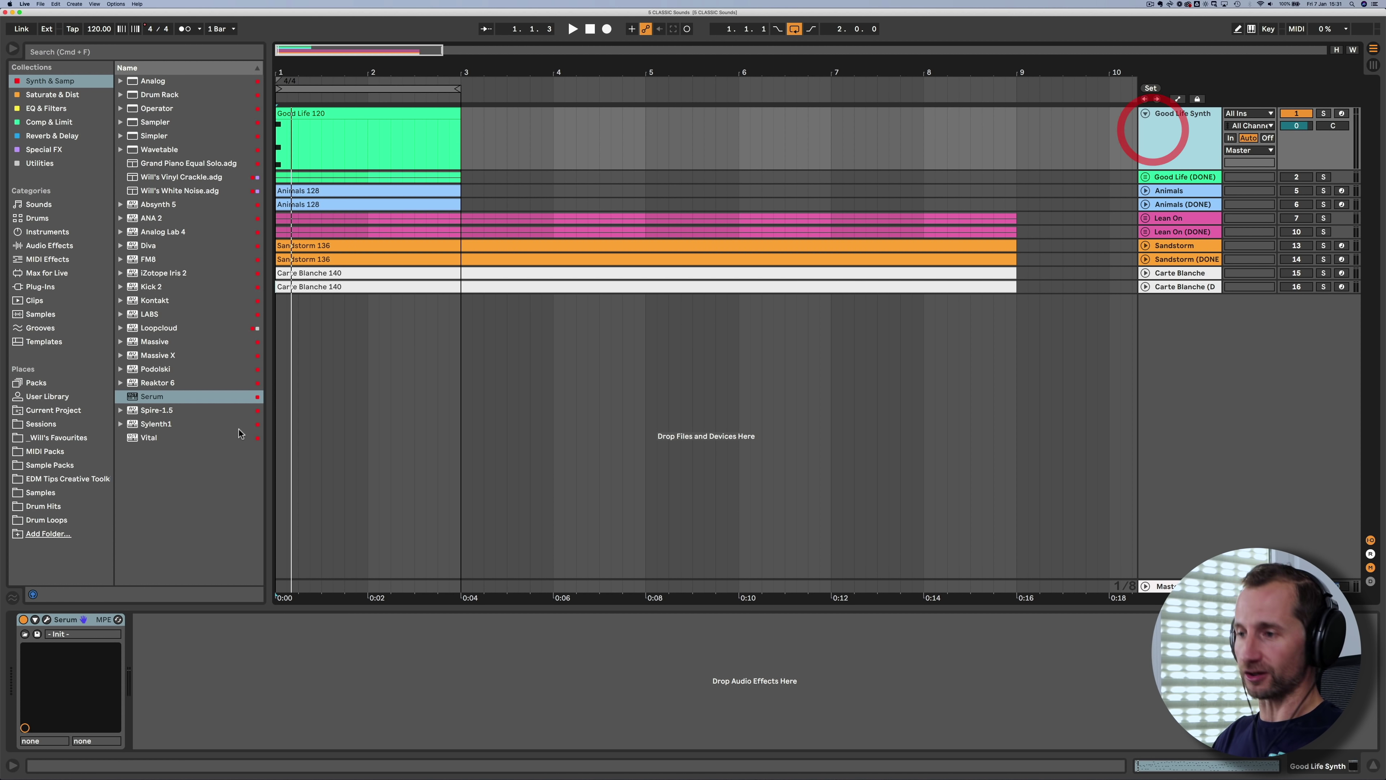
click(47, 619)
drag(360, 105, 281, 212)
Enable oscillator B, then load Basic_Mdc into oscillator A and Dist 8bit Fwap into oscillator B
key(space)
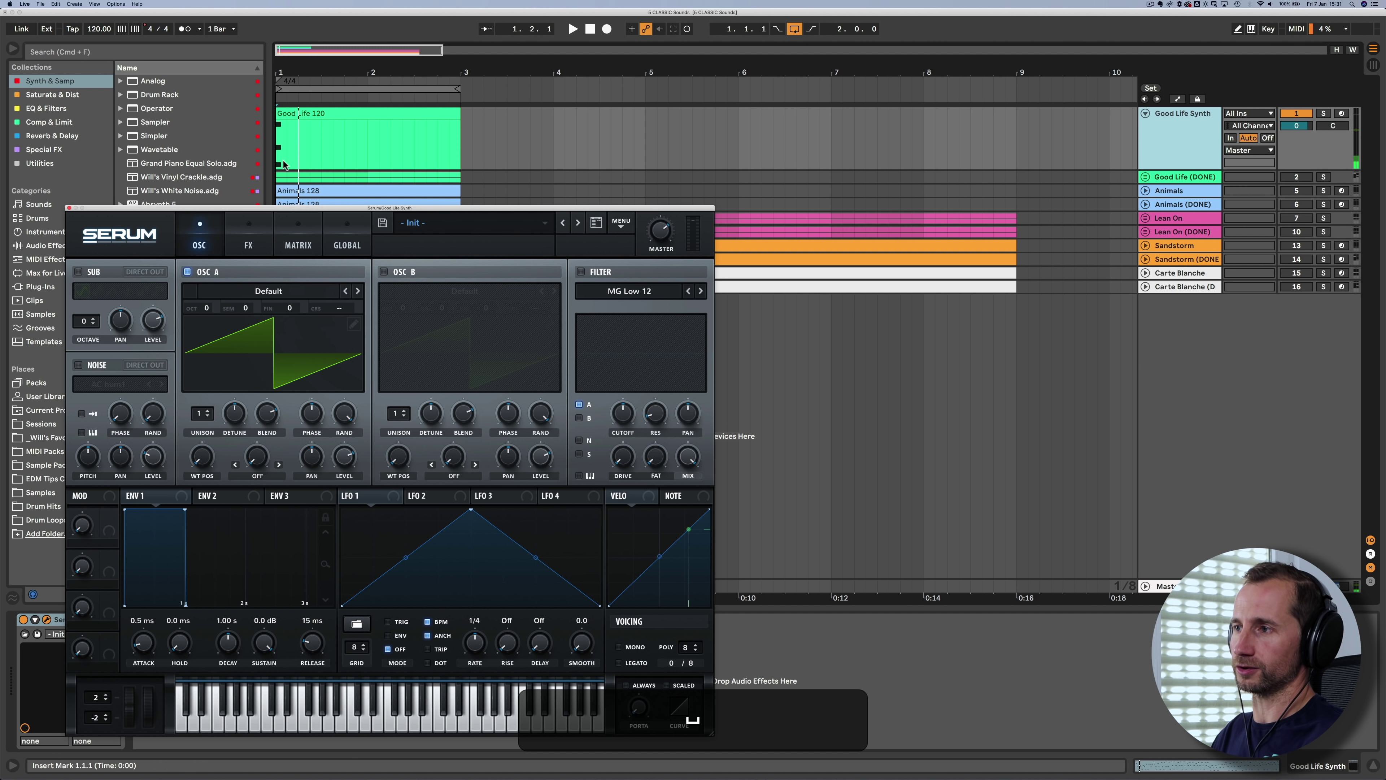
drag(282, 205, 329, 138)
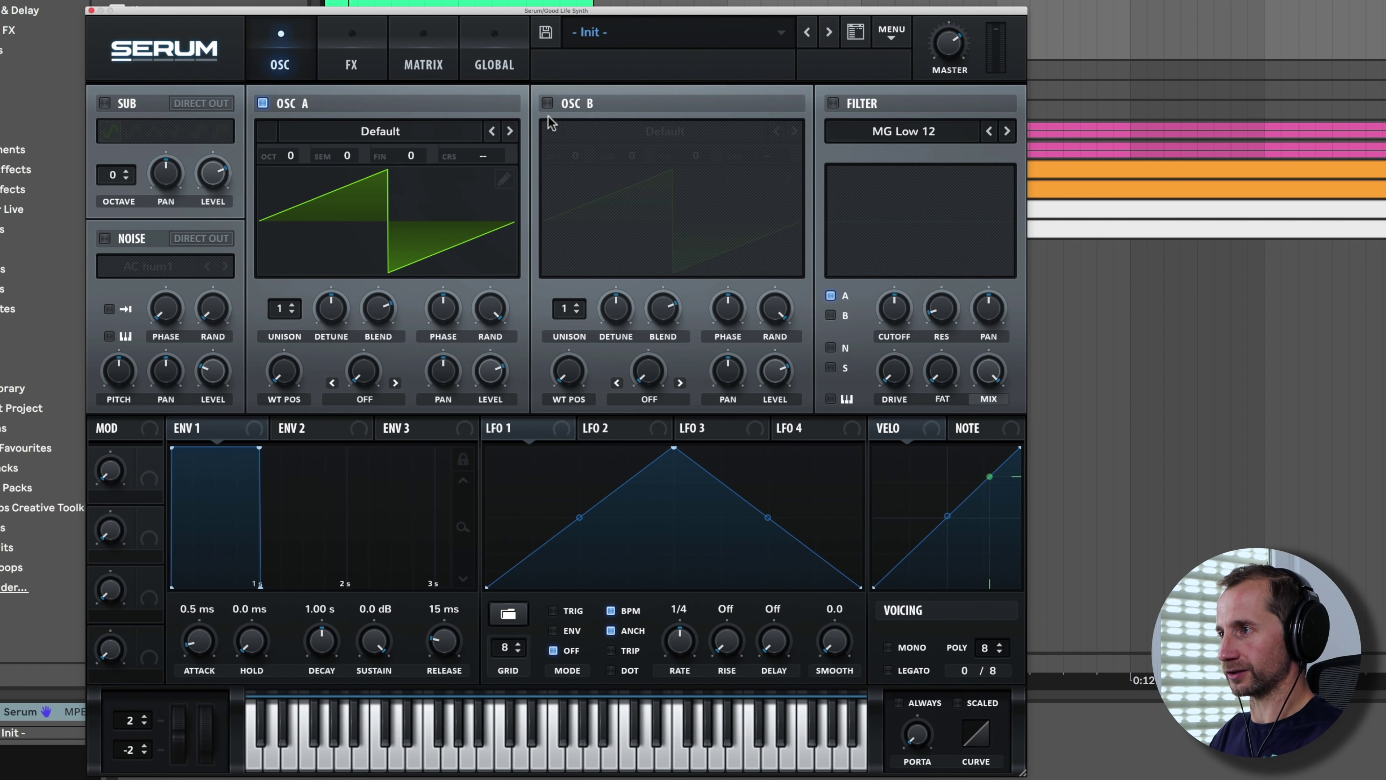
click(429, 200)
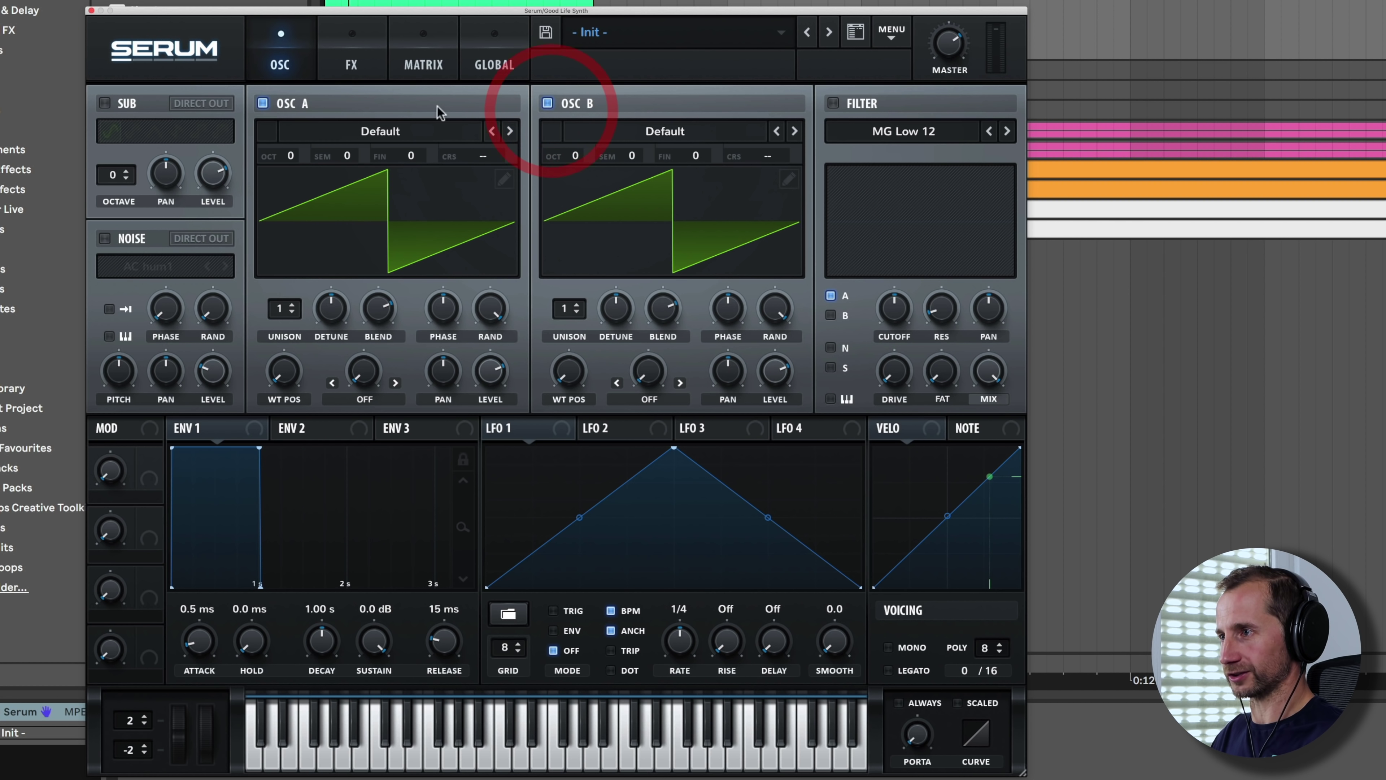
click(370, 135)
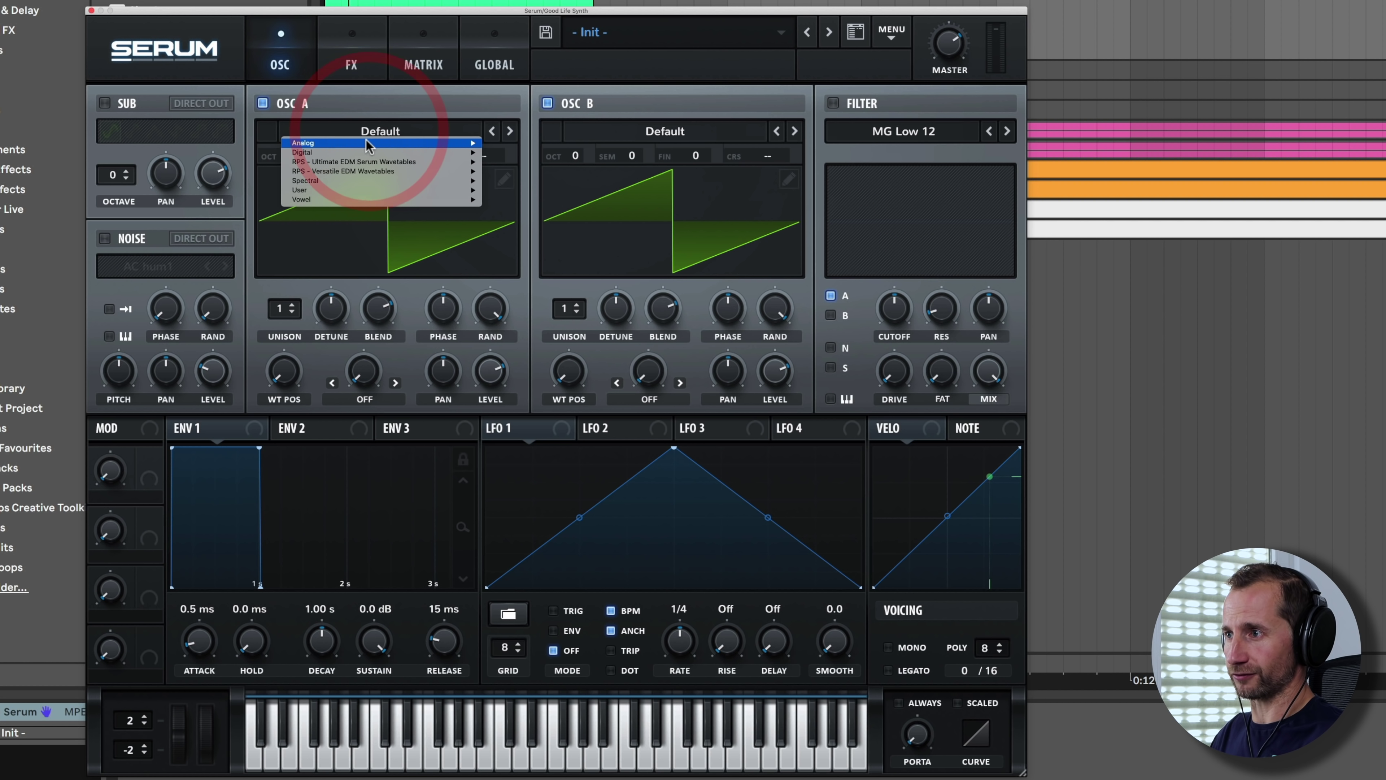
mouse_move(365, 154)
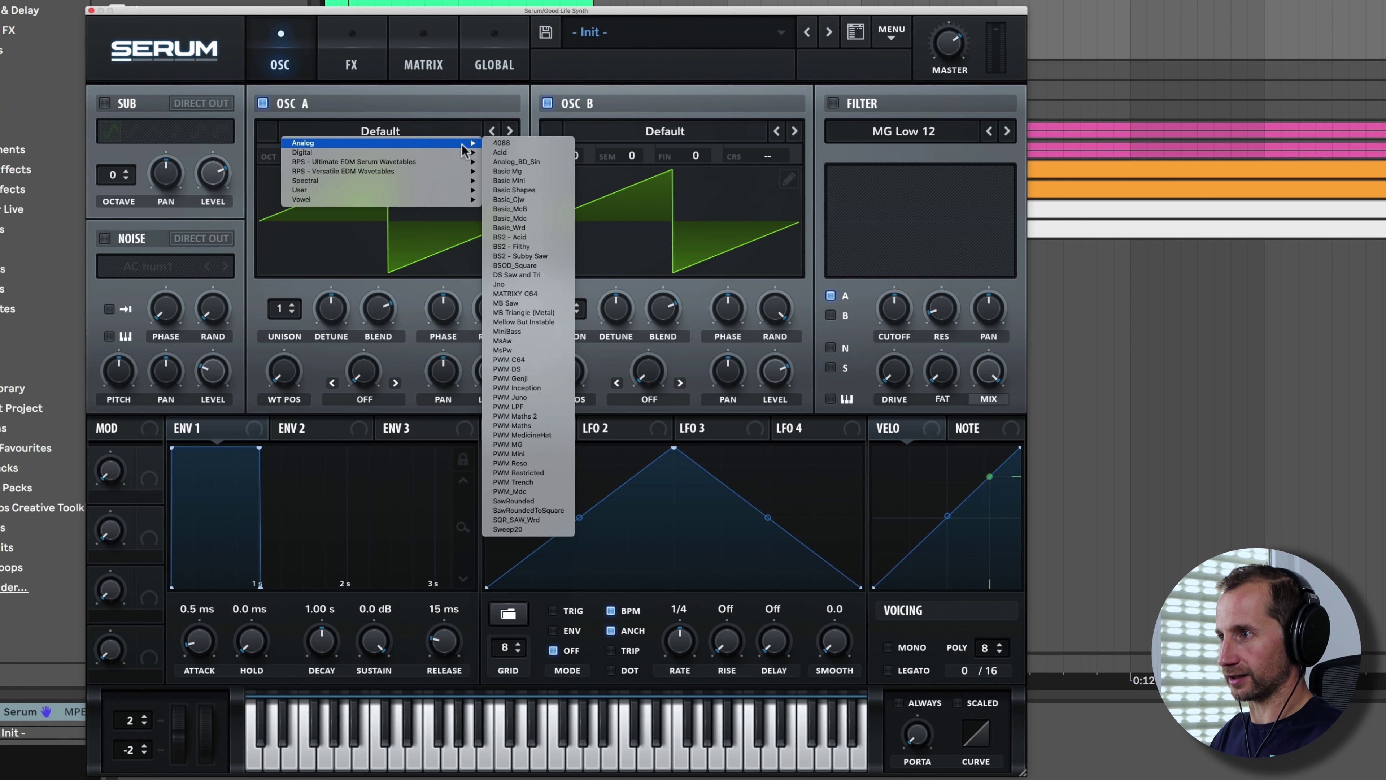
click(531, 218)
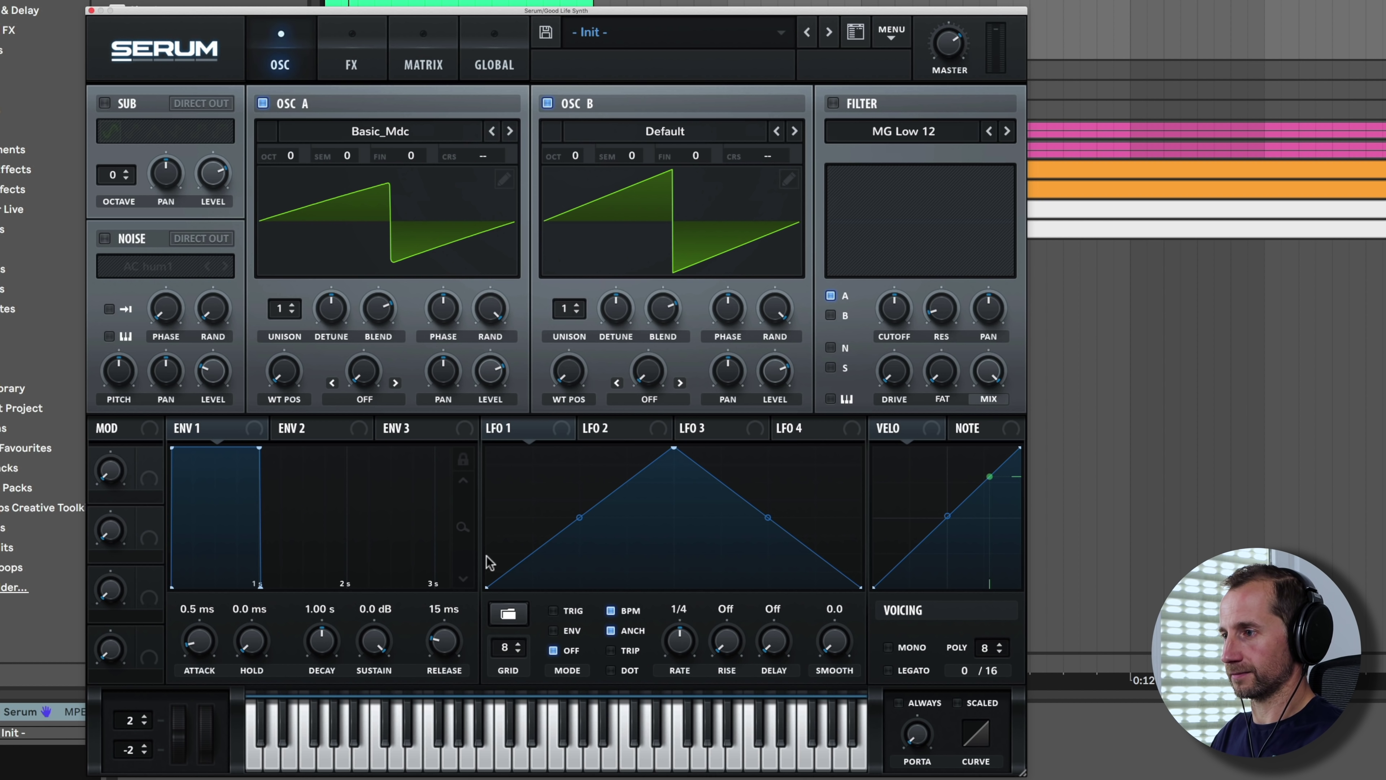
click(629, 135)
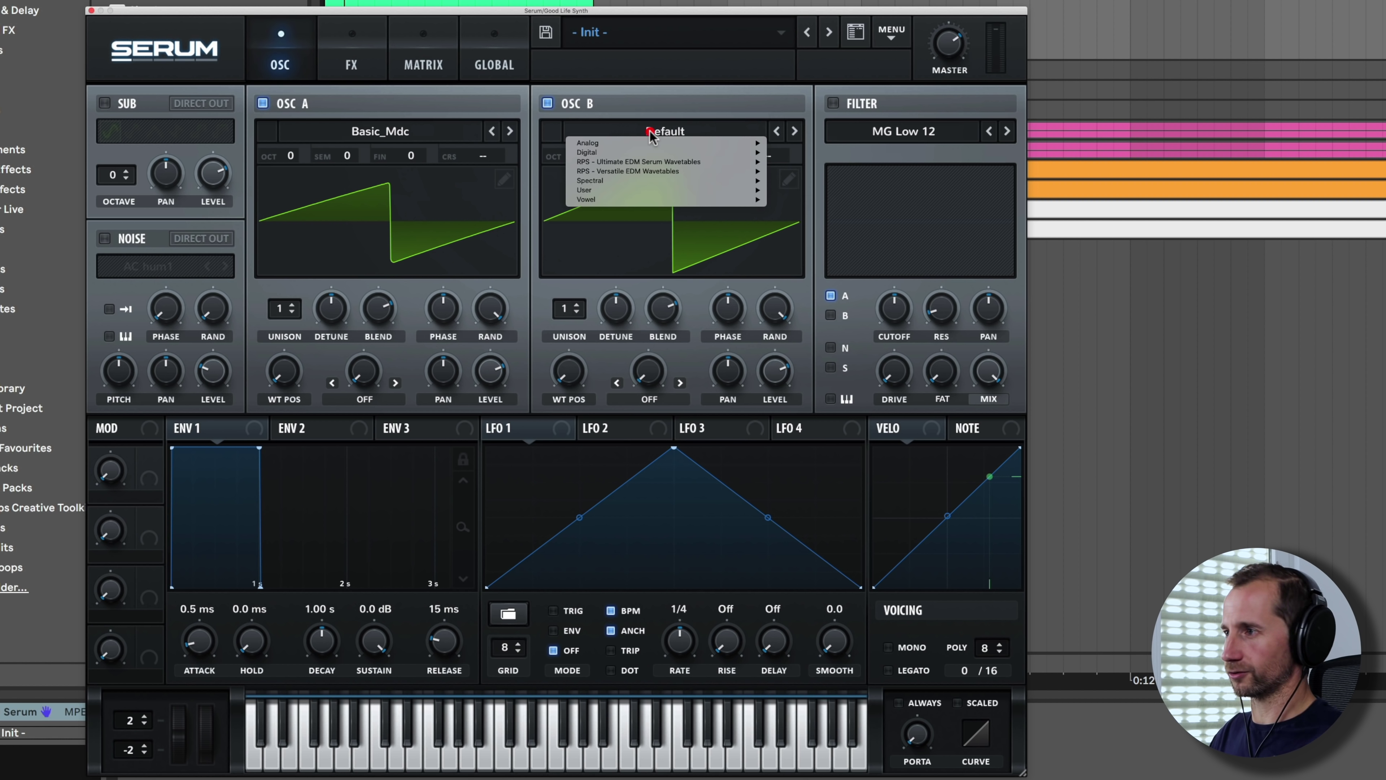
mouse_move(635, 153)
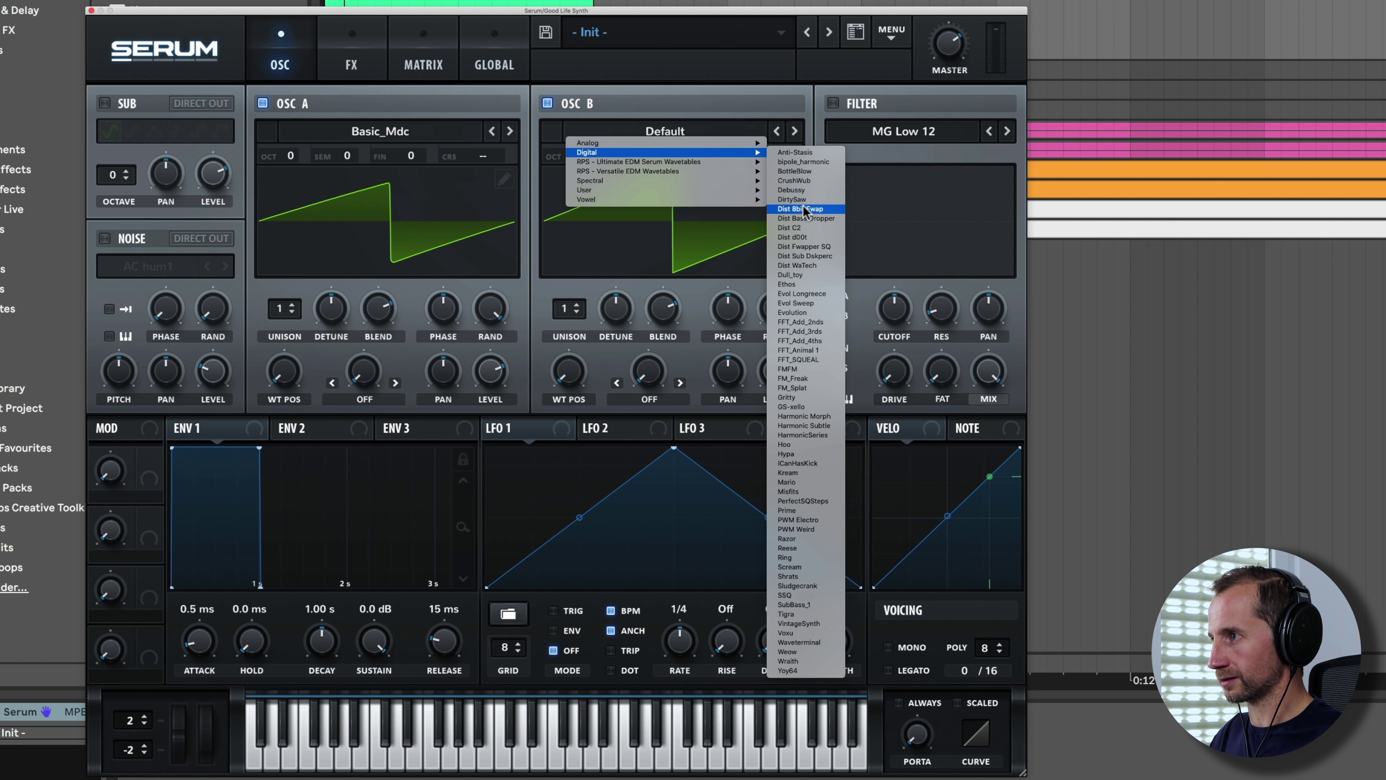
click(824, 209)
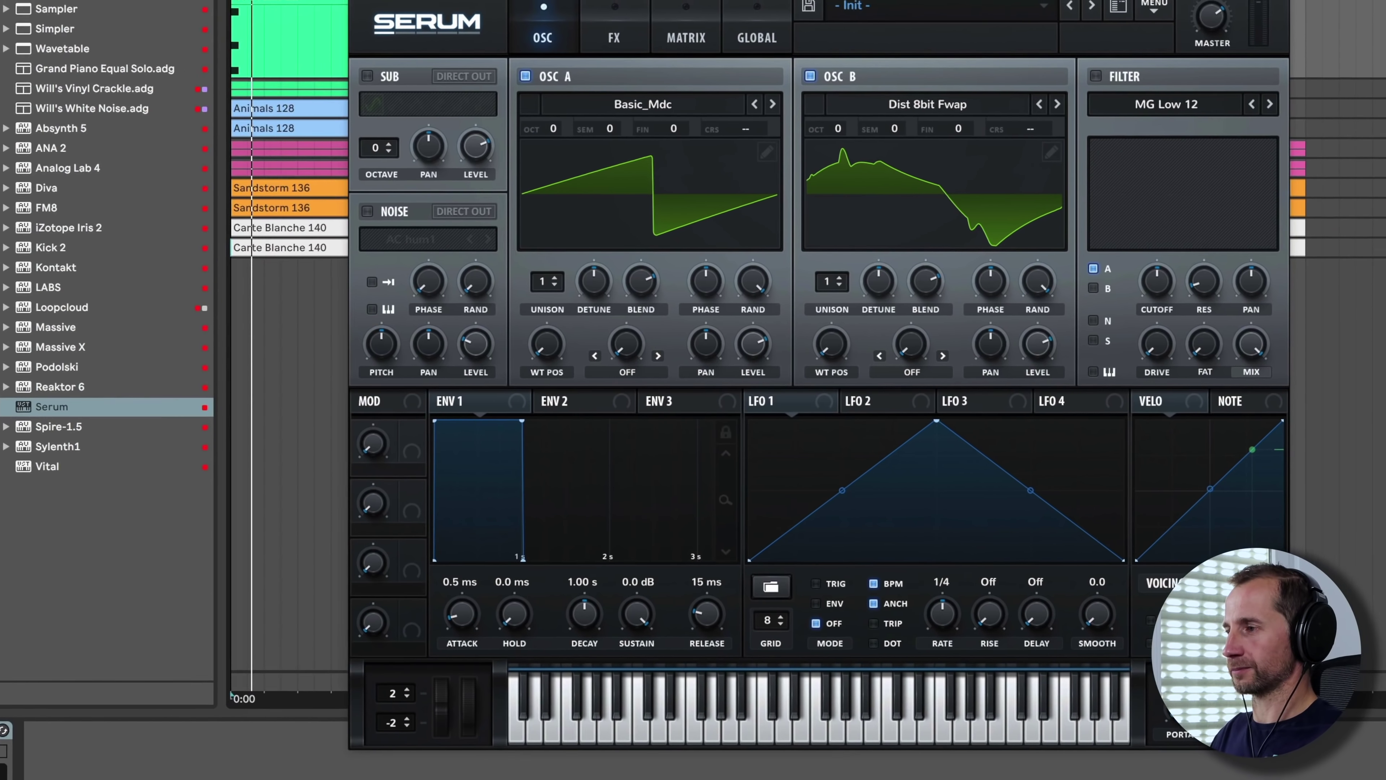
click(495, 12)
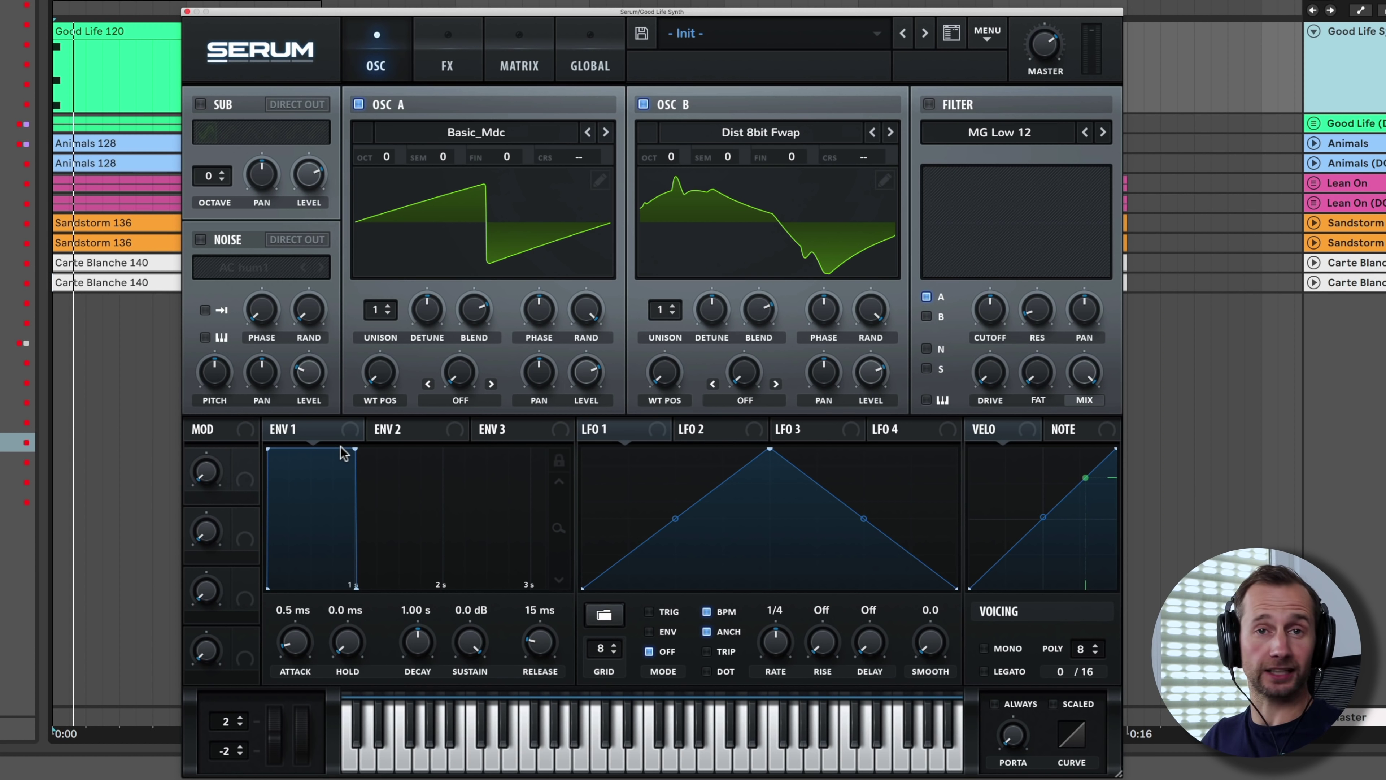
Lower the amp envelope's sustain to -19.5 dB and shorten its decay
drag(460, 653, 466, 709)
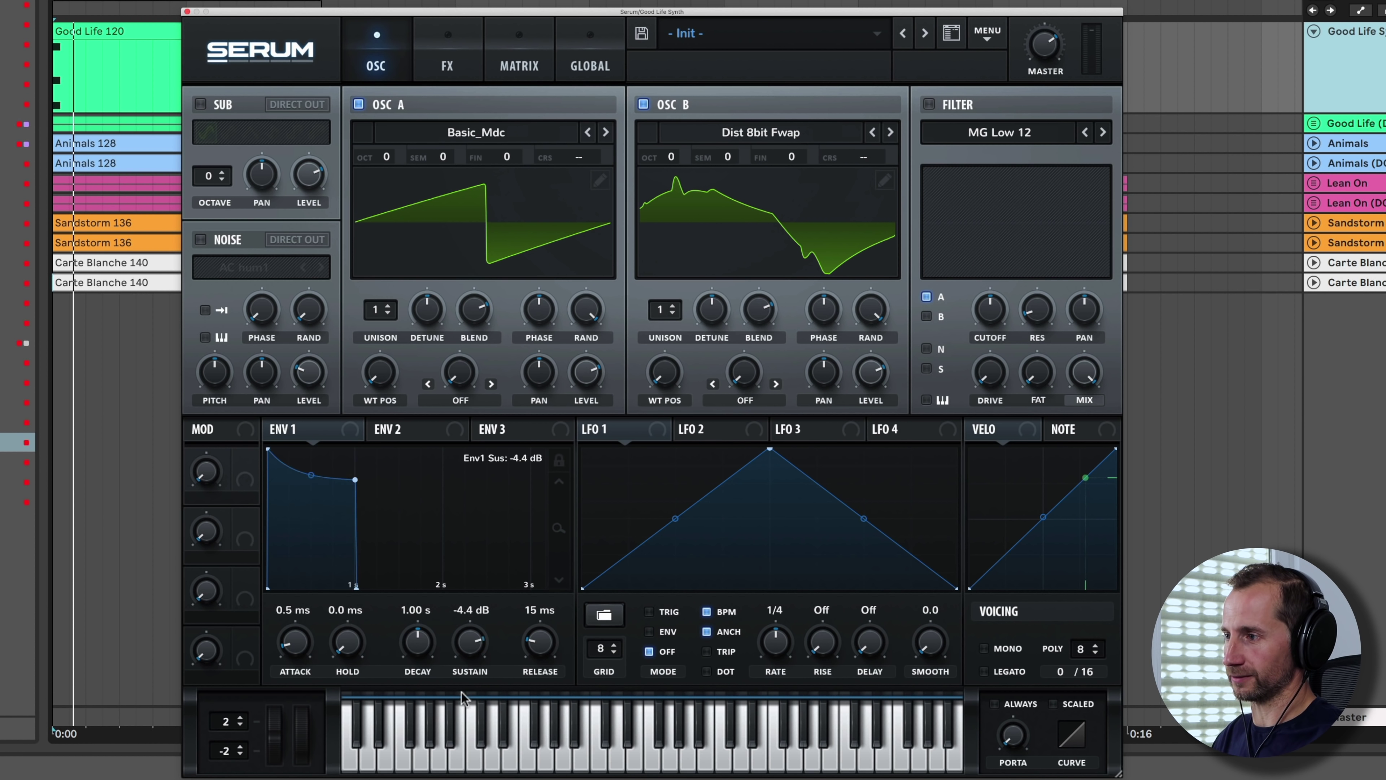
drag(417, 642, 436, 756)
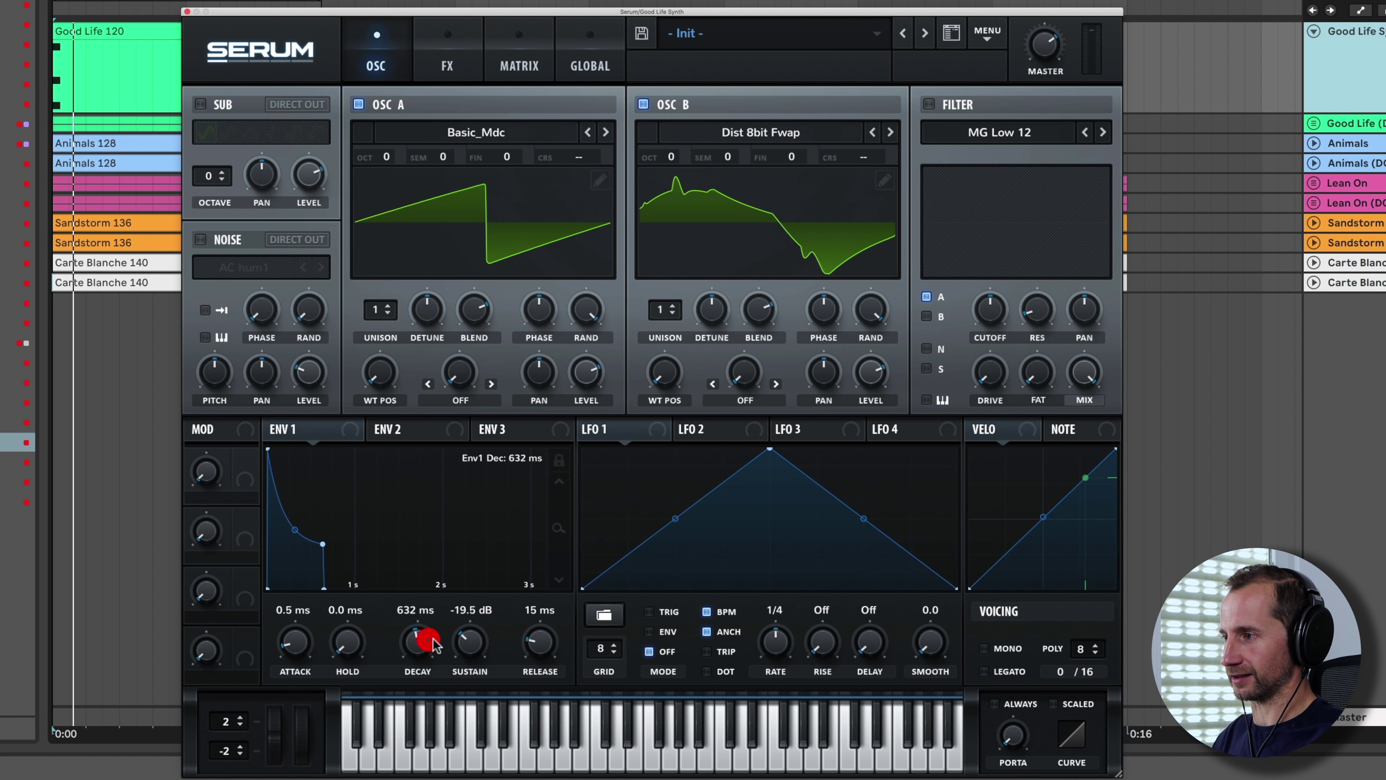
drag(541, 642, 546, 636)
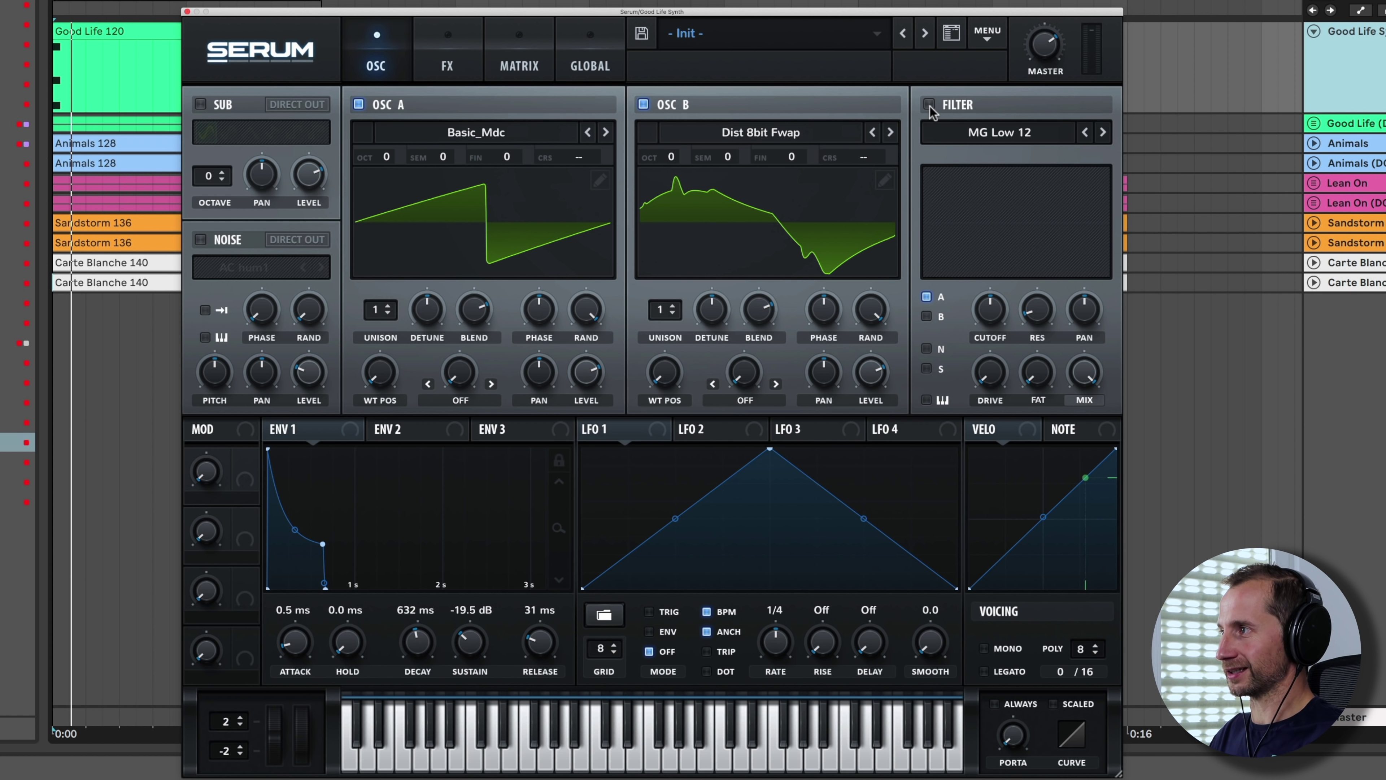
Enable the filter and route ENV 2 to cutoff with 0% sustain and 307 ms decay
click(928, 104)
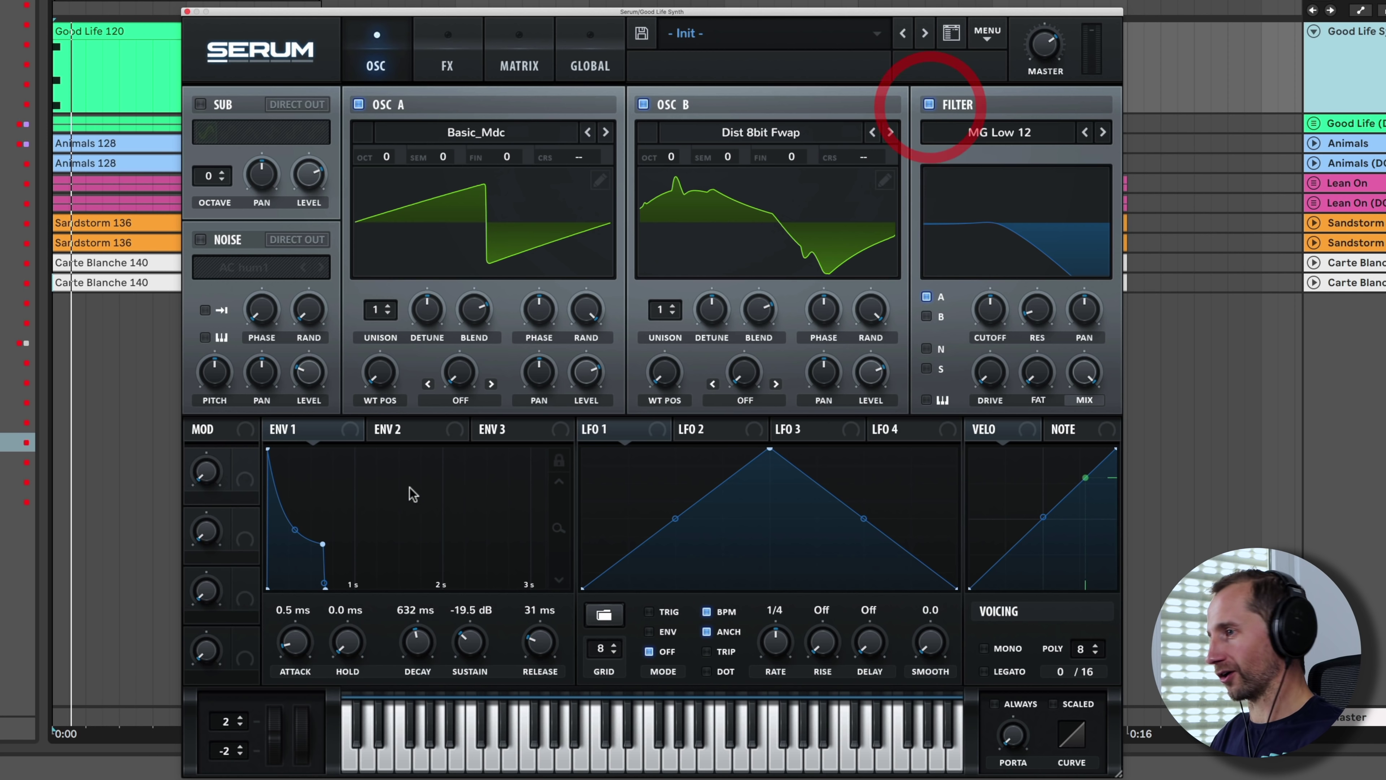
click(405, 432)
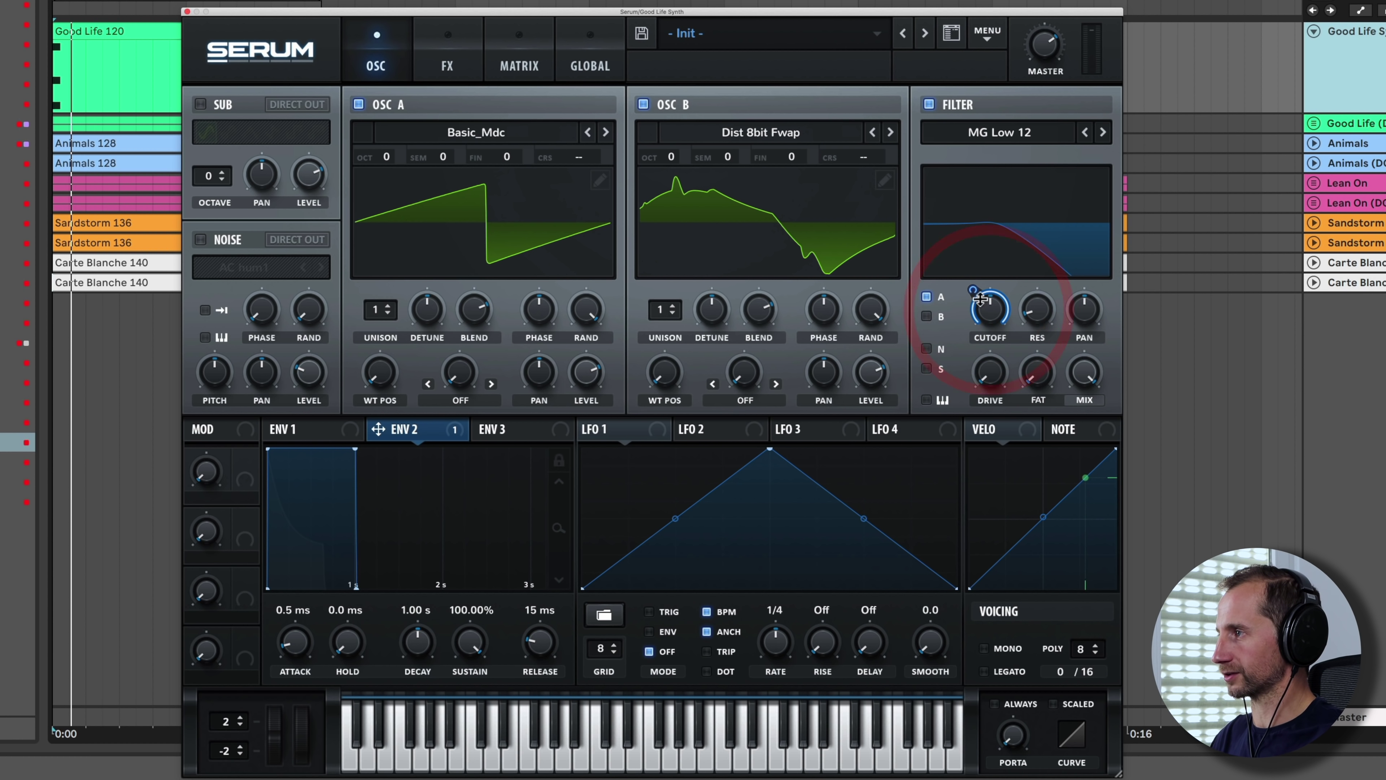
drag(978, 297, 985, 303)
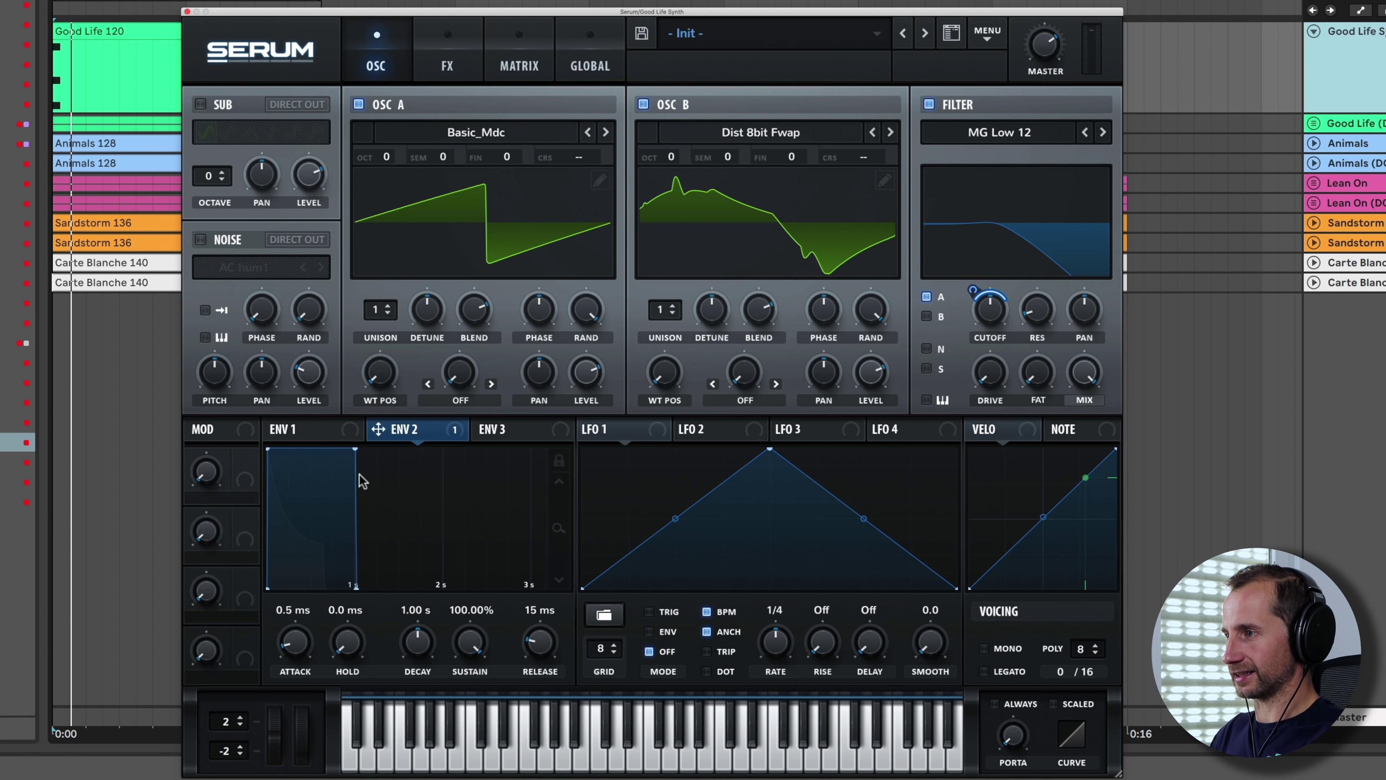
drag(470, 650, 469, 704)
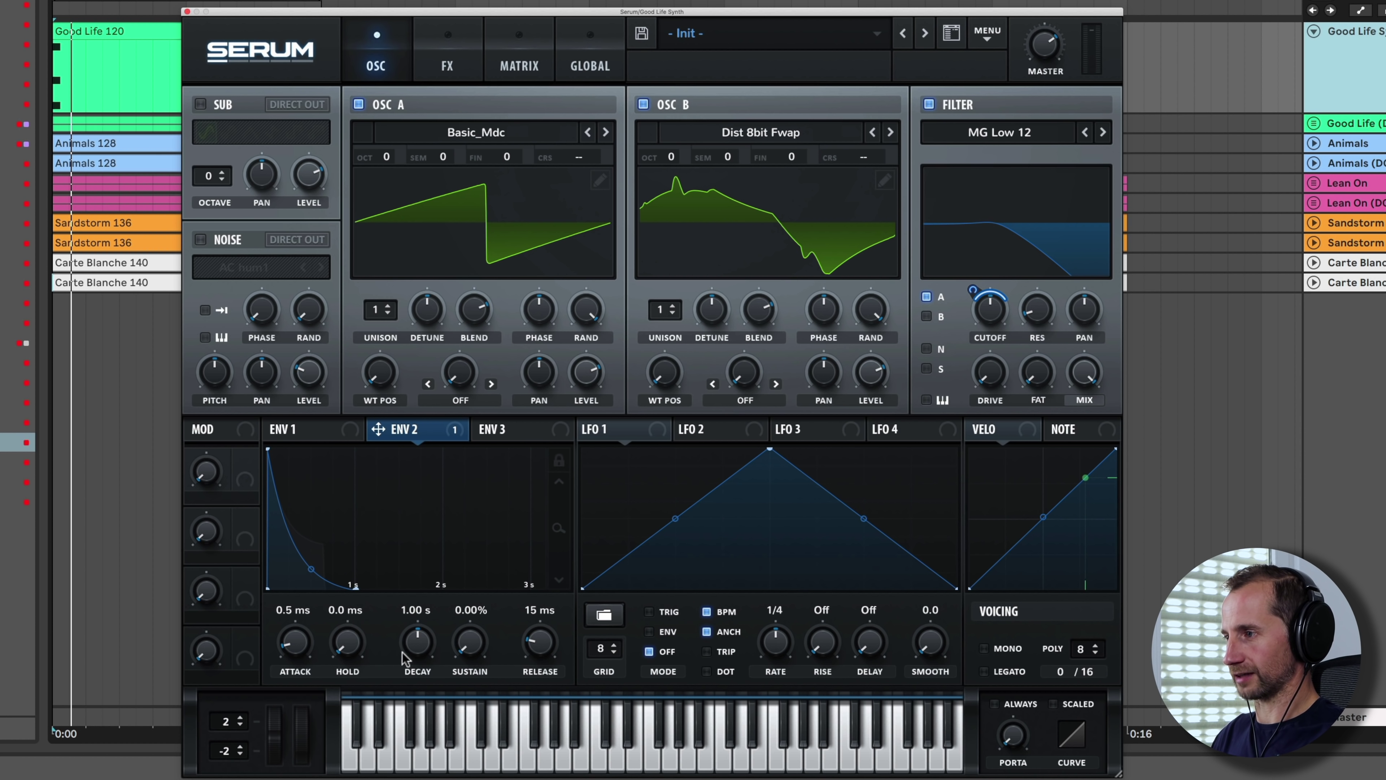
drag(415, 649, 417, 662)
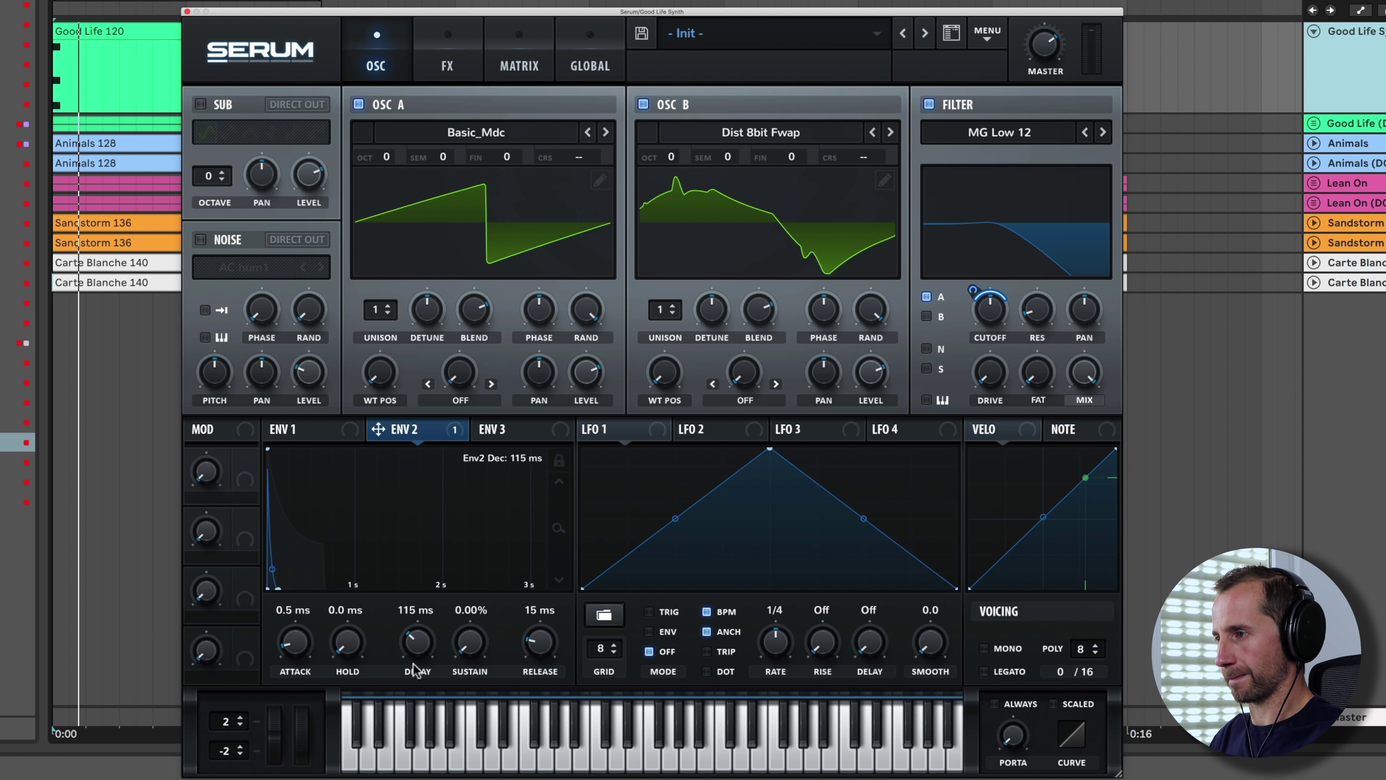
Send oscillator B through the filter and reduce ENV 2's cutoff amount to 32
click(972, 288)
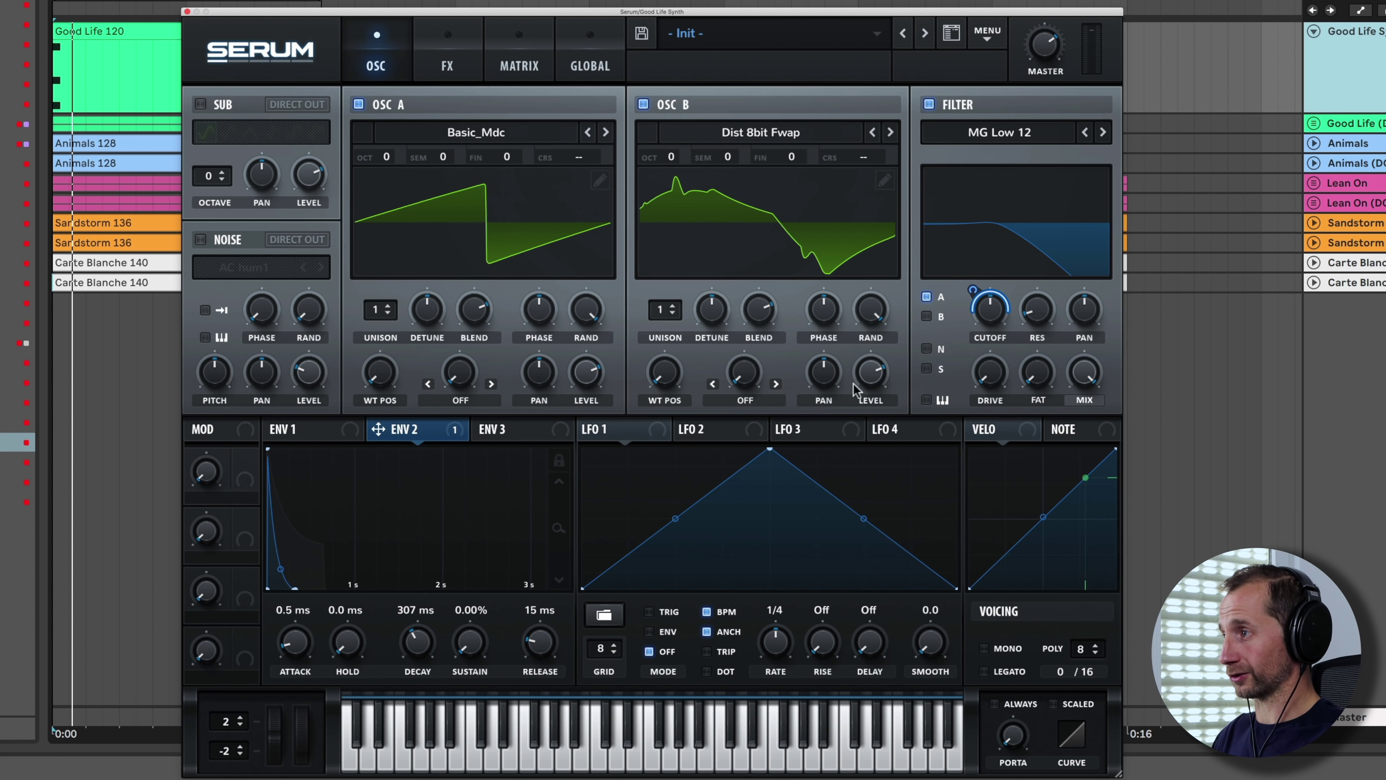
click(927, 316)
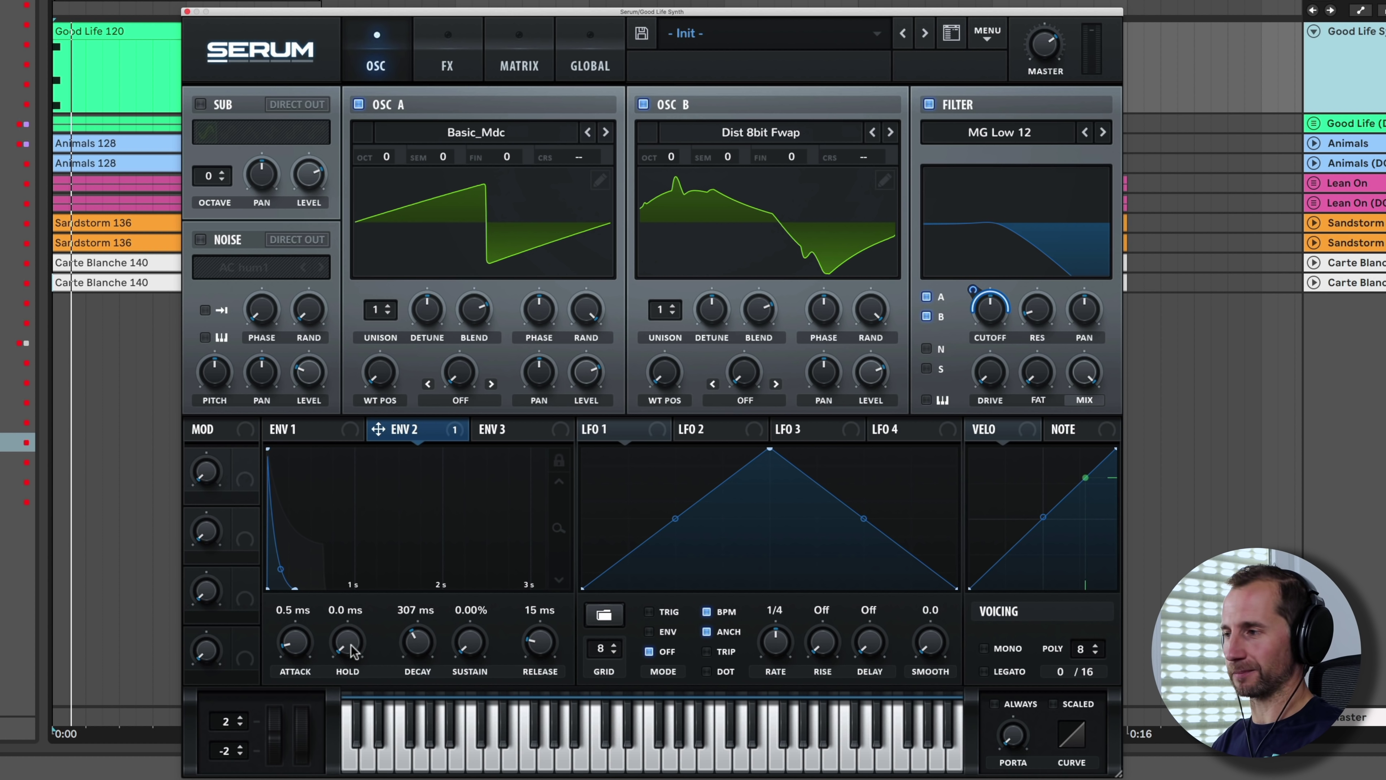
drag(974, 295, 971, 303)
click(988, 310)
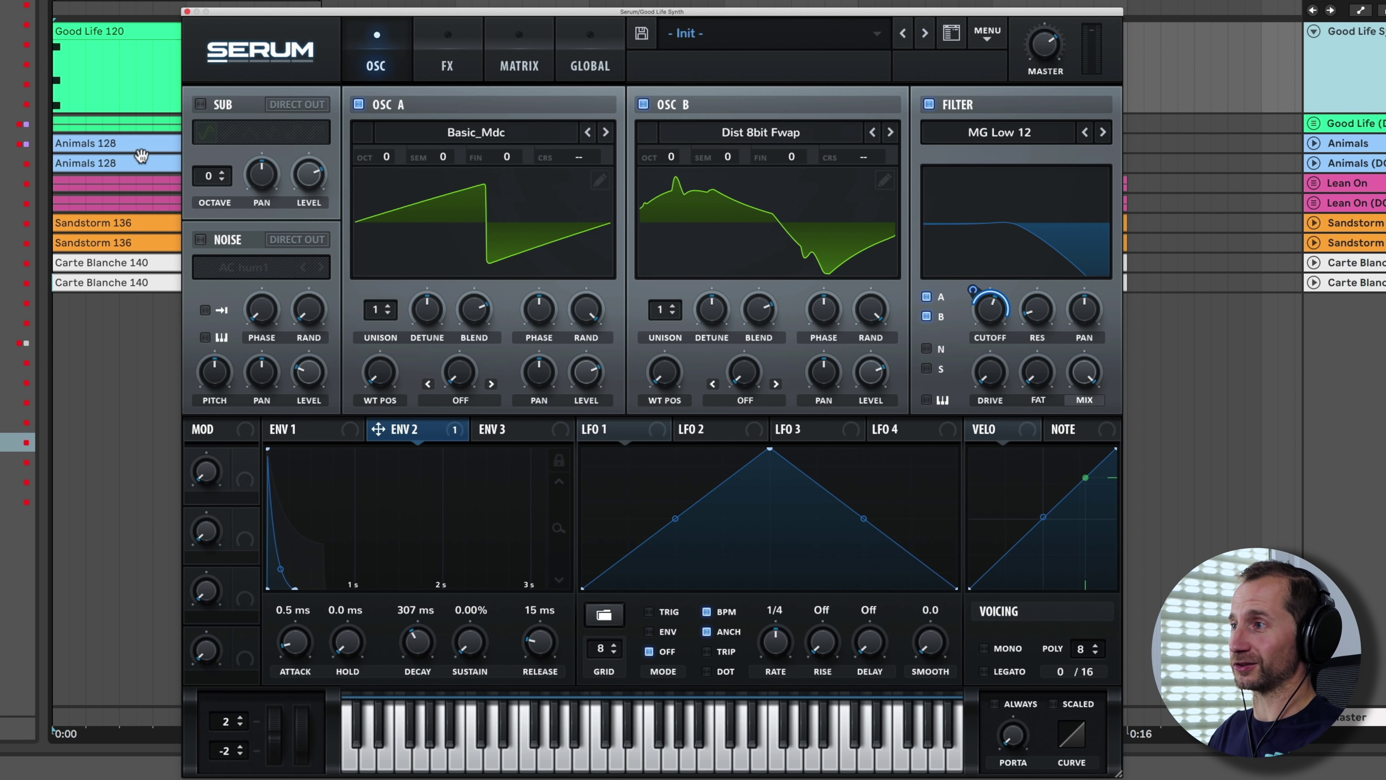
Enable Serum's Distortion effect with the Downsample type
click(448, 44)
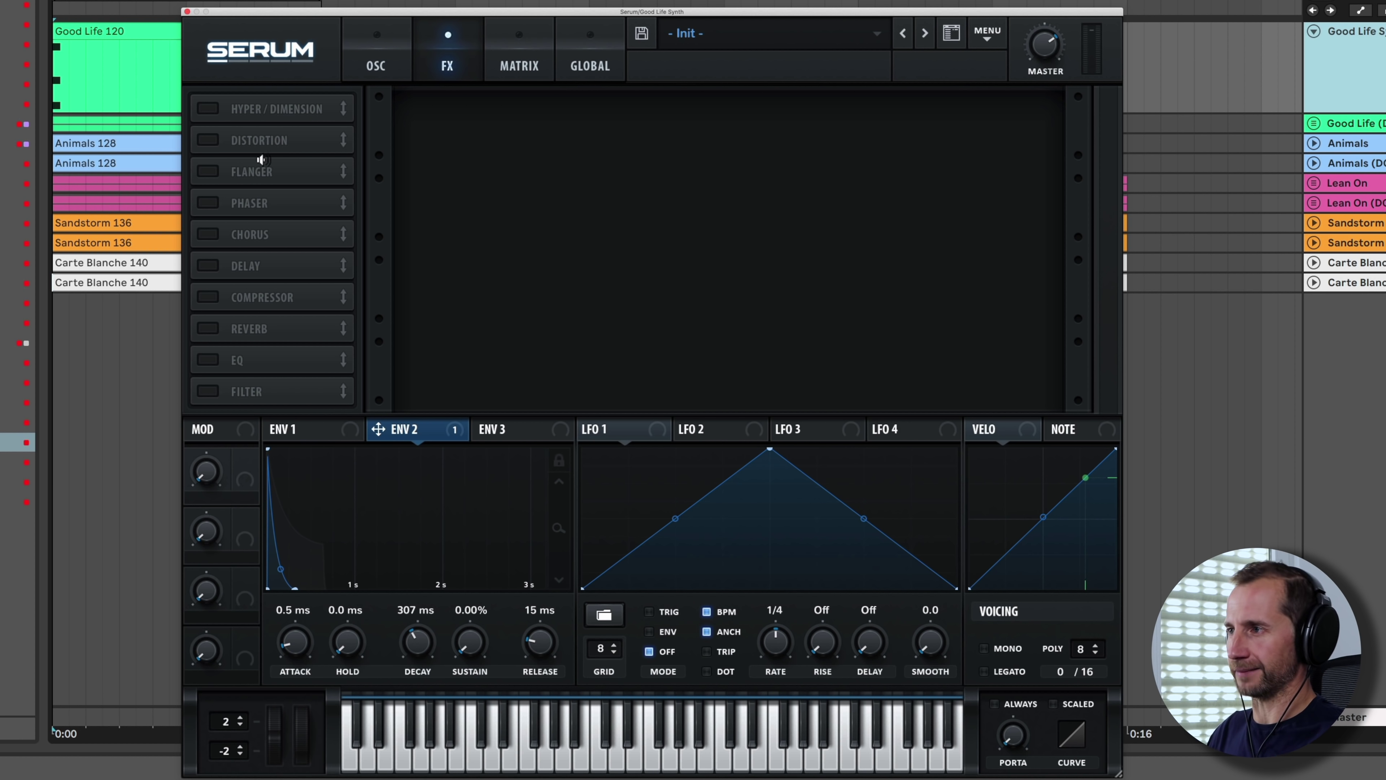
click(205, 141)
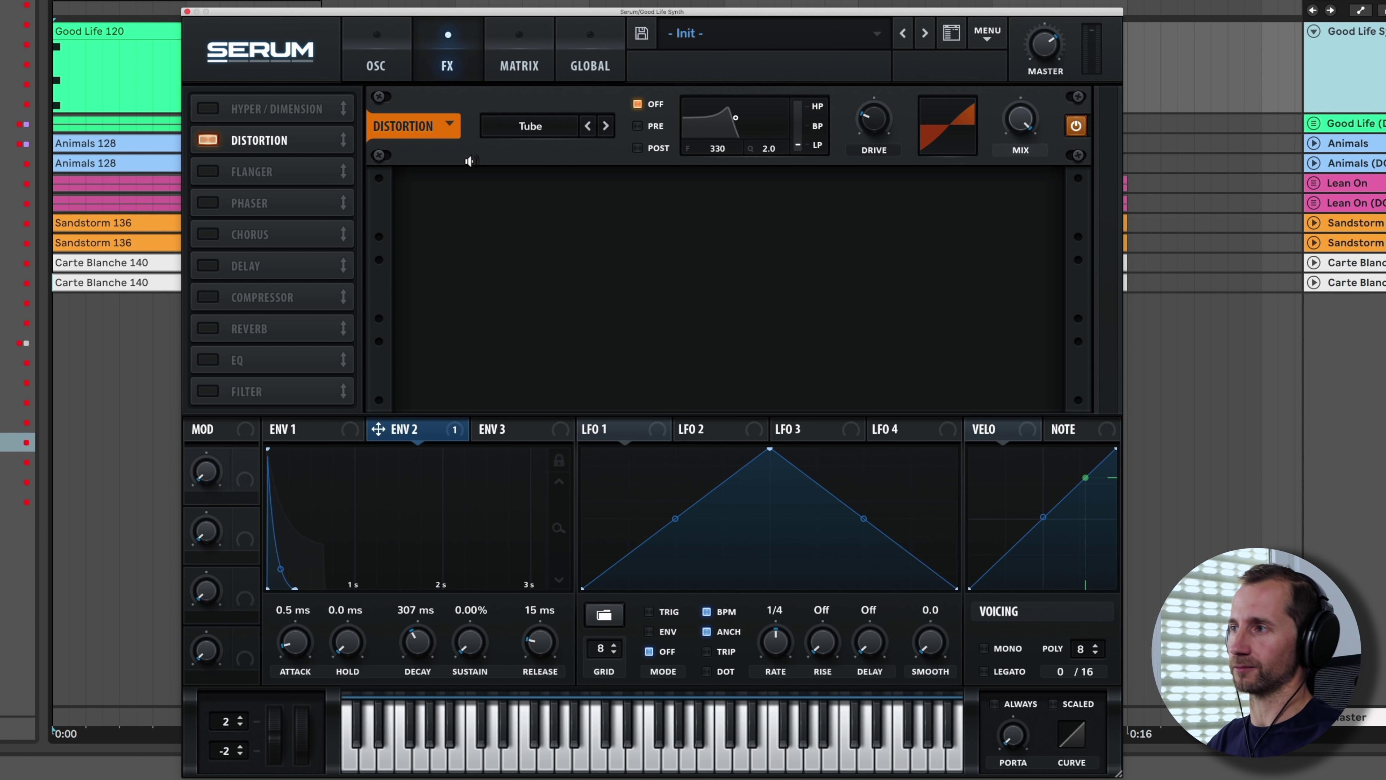
click(544, 130)
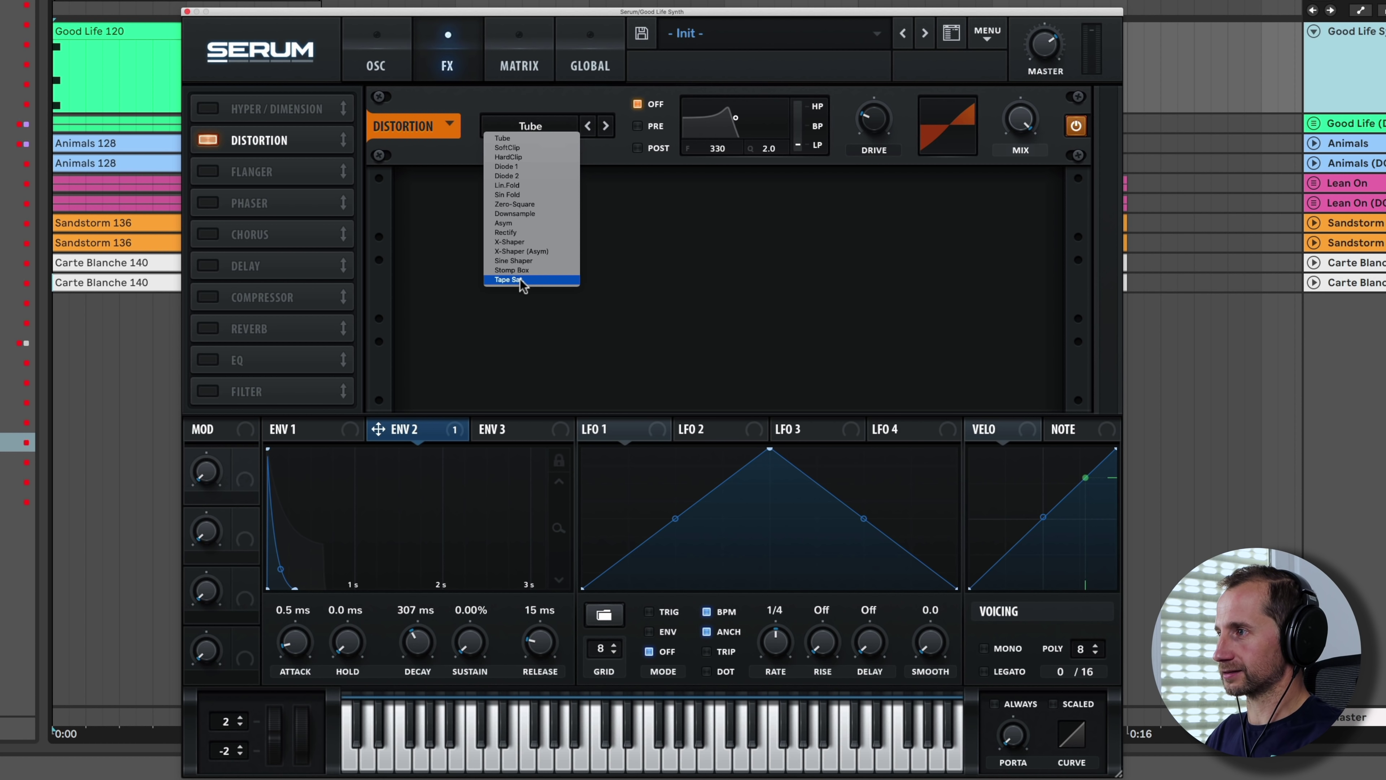
click(519, 213)
Add a compressor at about -24.5 dB threshold and an EQ whose low band cuts lows
mouse_move(874, 129)
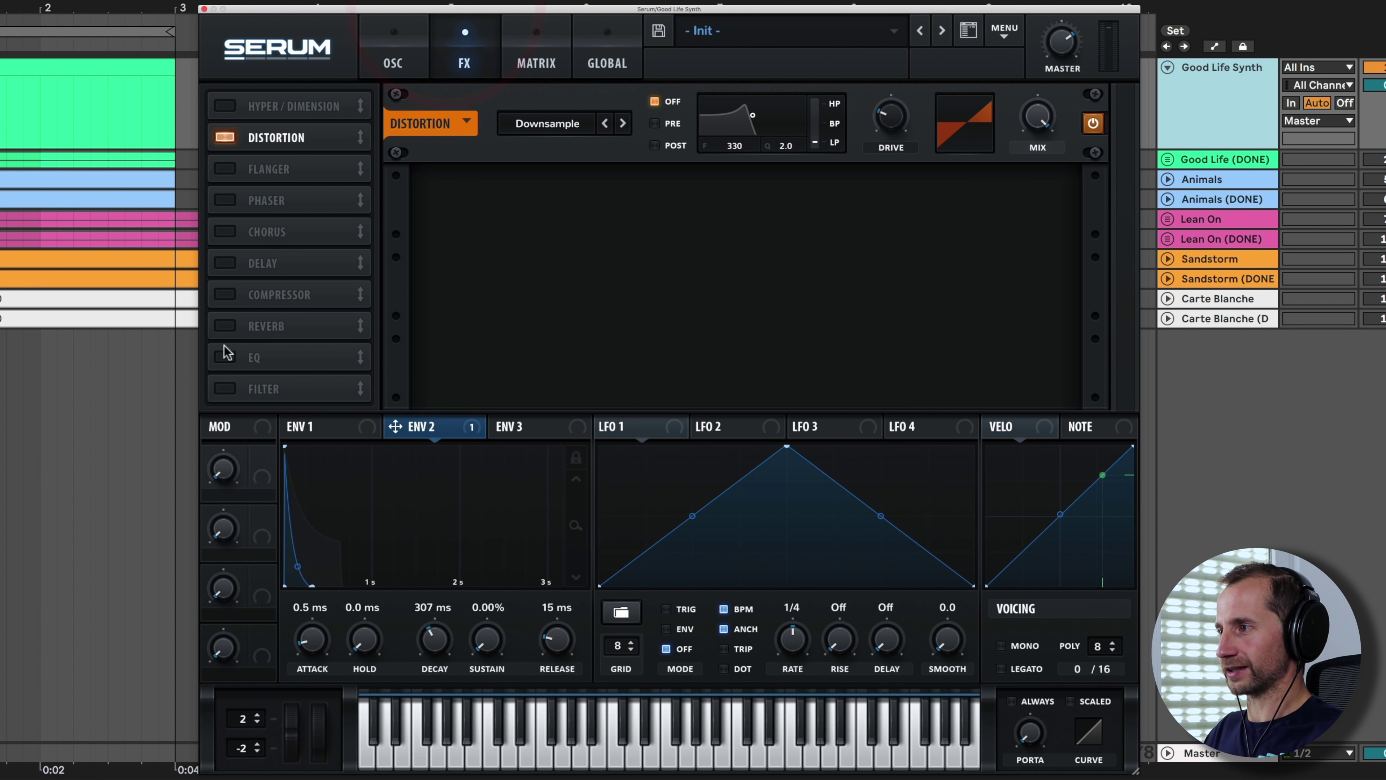
click(225, 358)
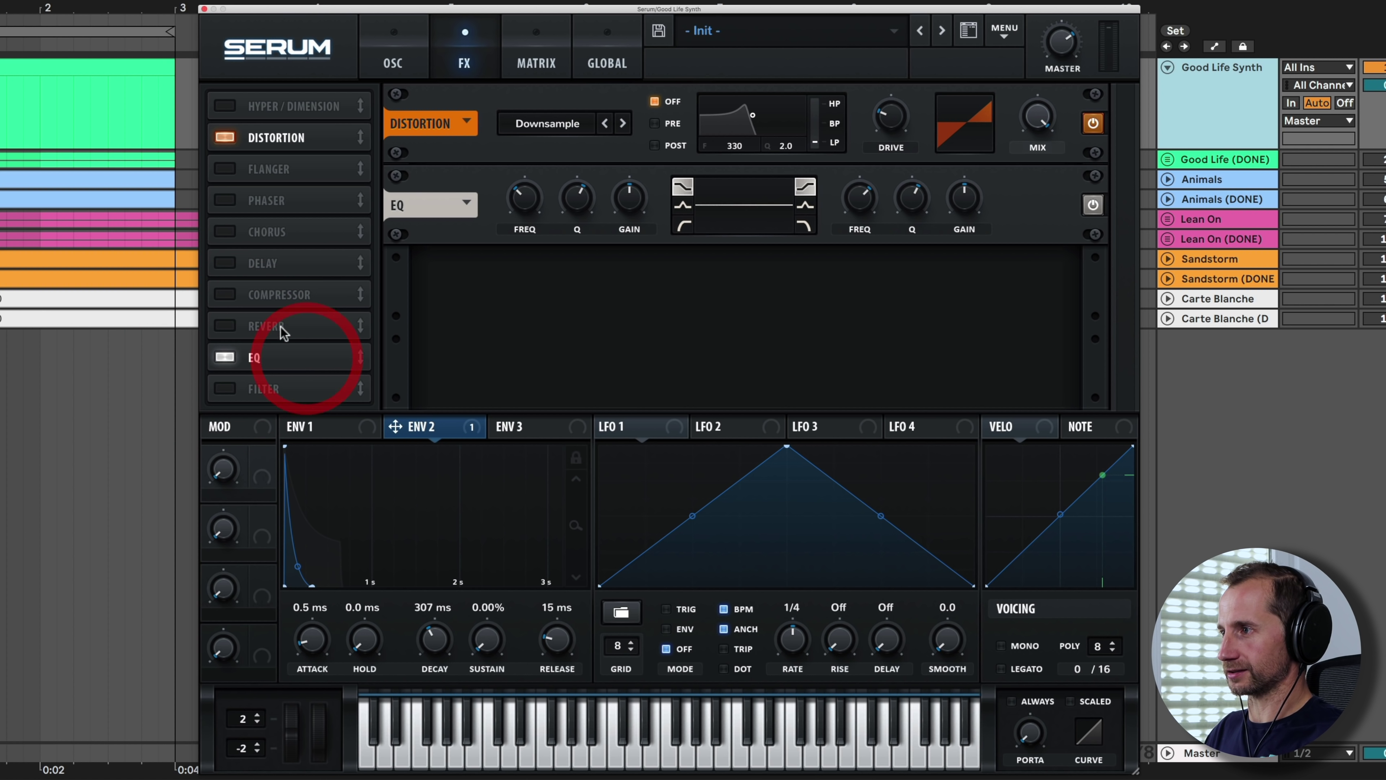
click(230, 299)
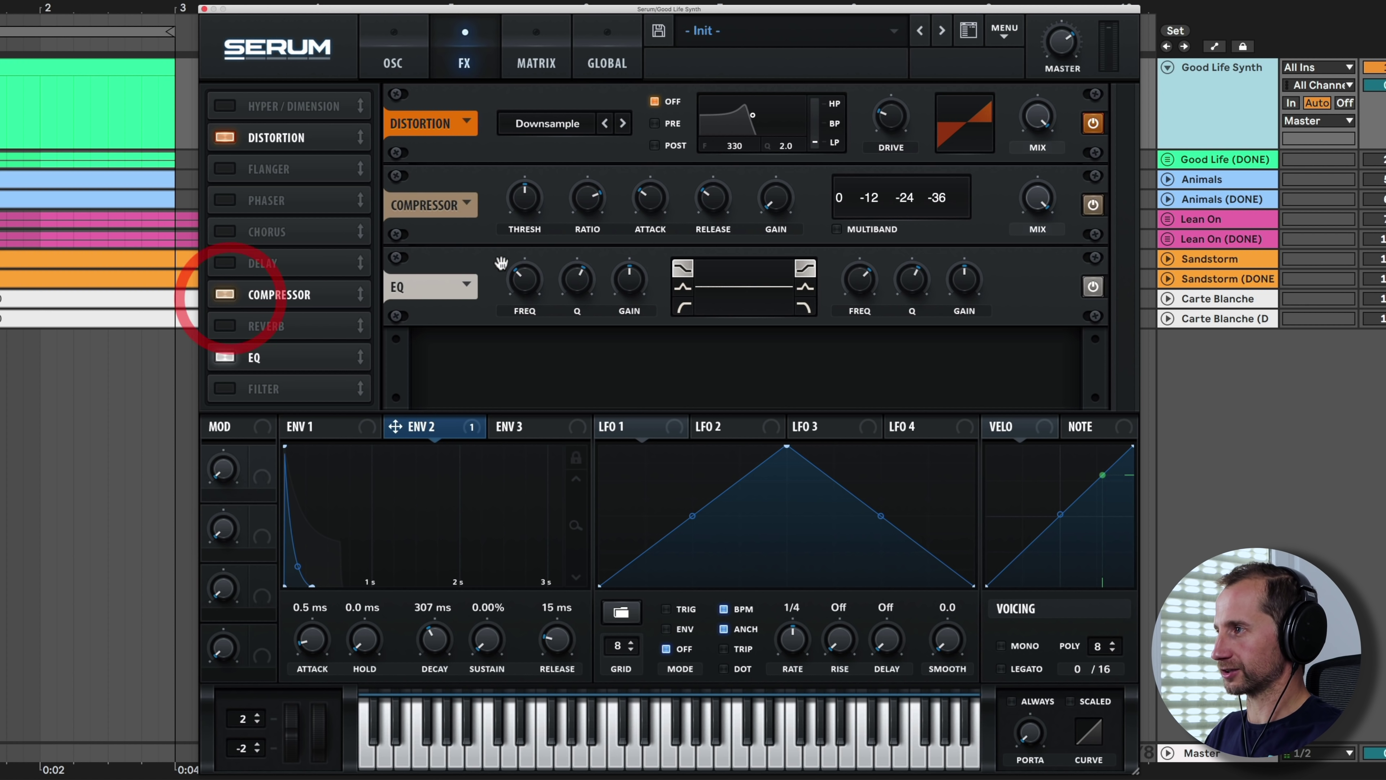
drag(531, 207, 534, 195)
click(683, 307)
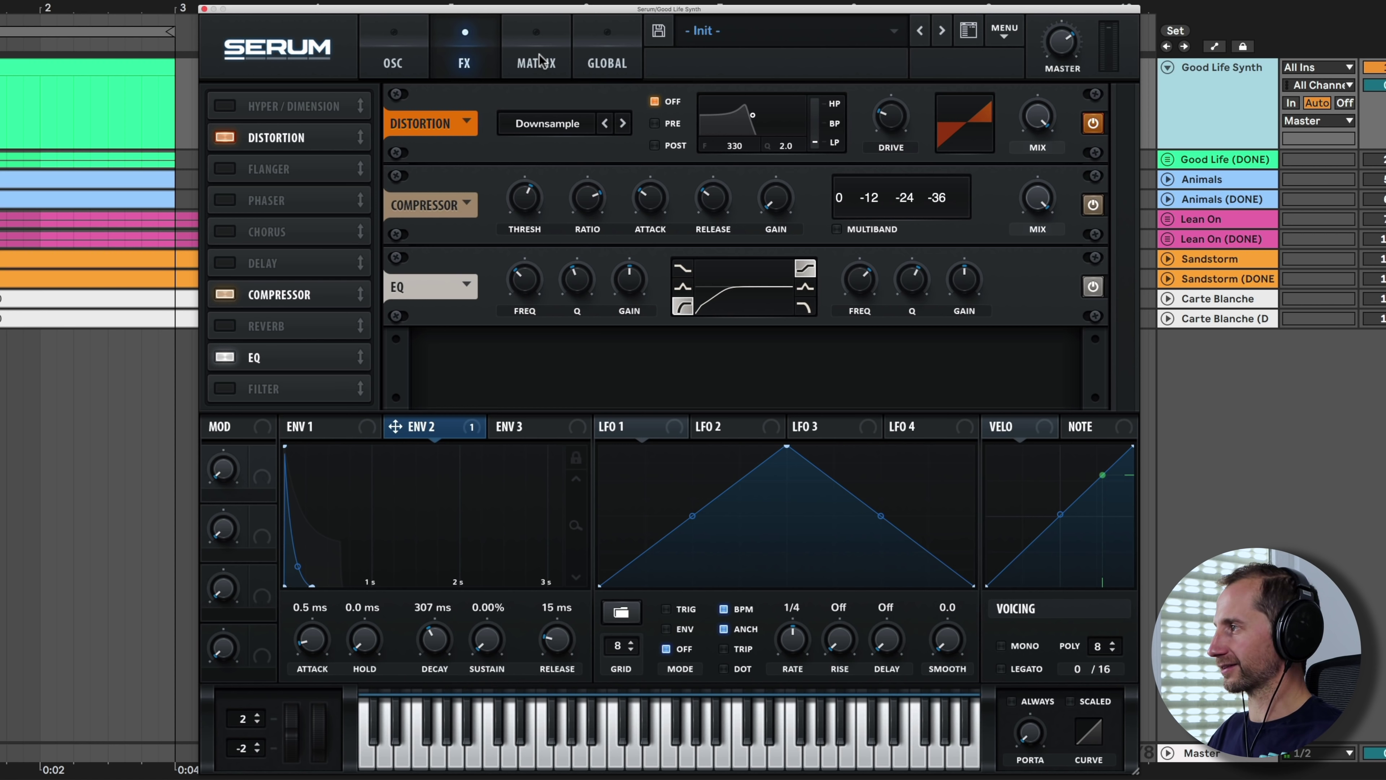
click(1213, 119)
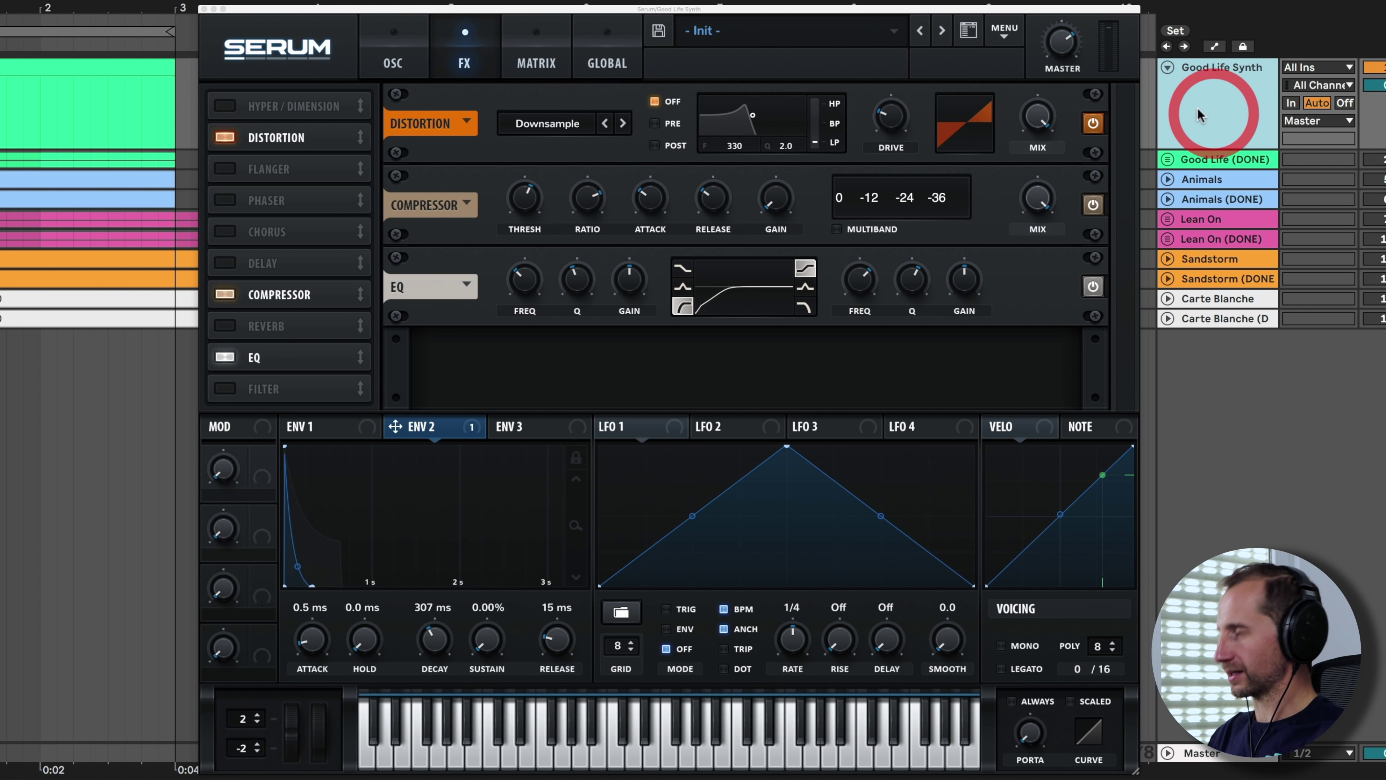
Close Serum and place EQ Eight after it on the Good Life Synth track, cutting lows near 65.3 Hz
click(204, 9)
click(1215, 117)
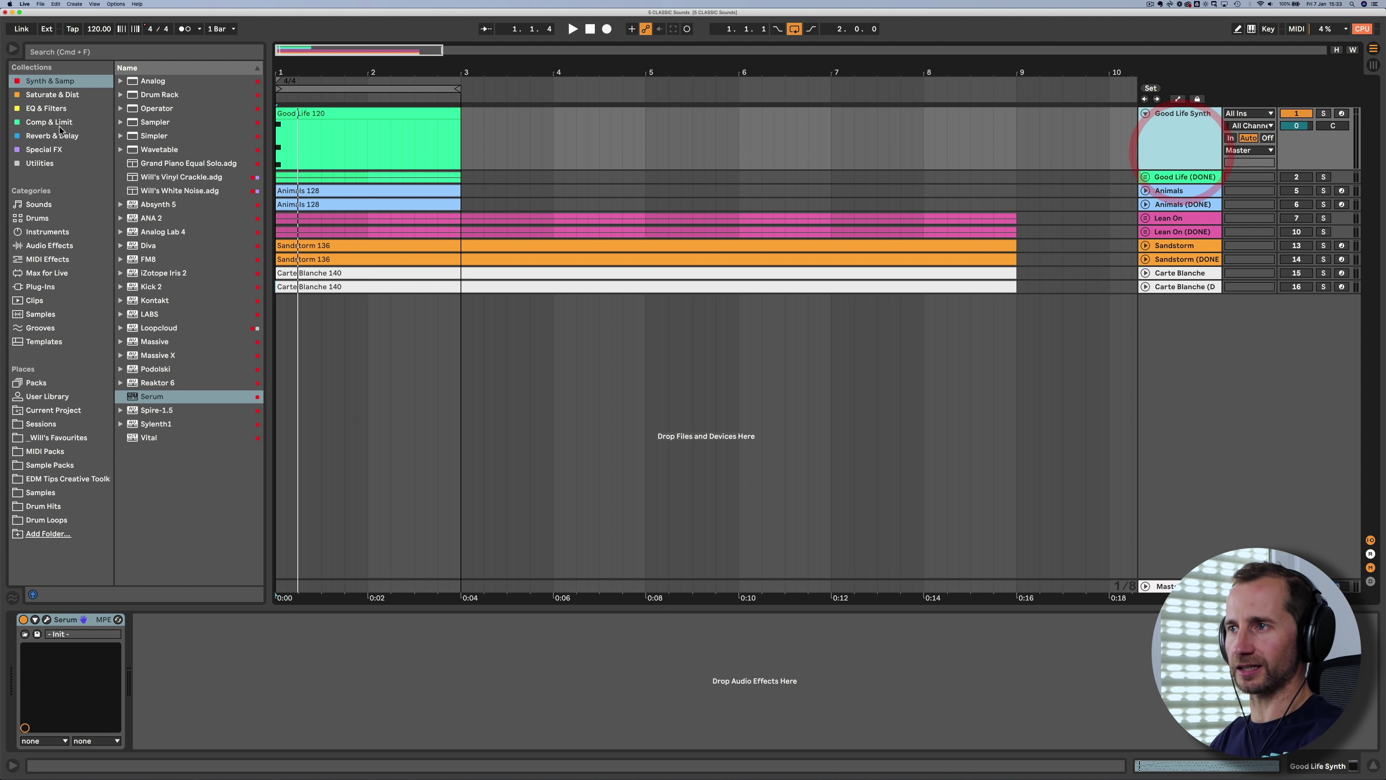
click(46, 108)
drag(156, 80, 238, 687)
key(space)
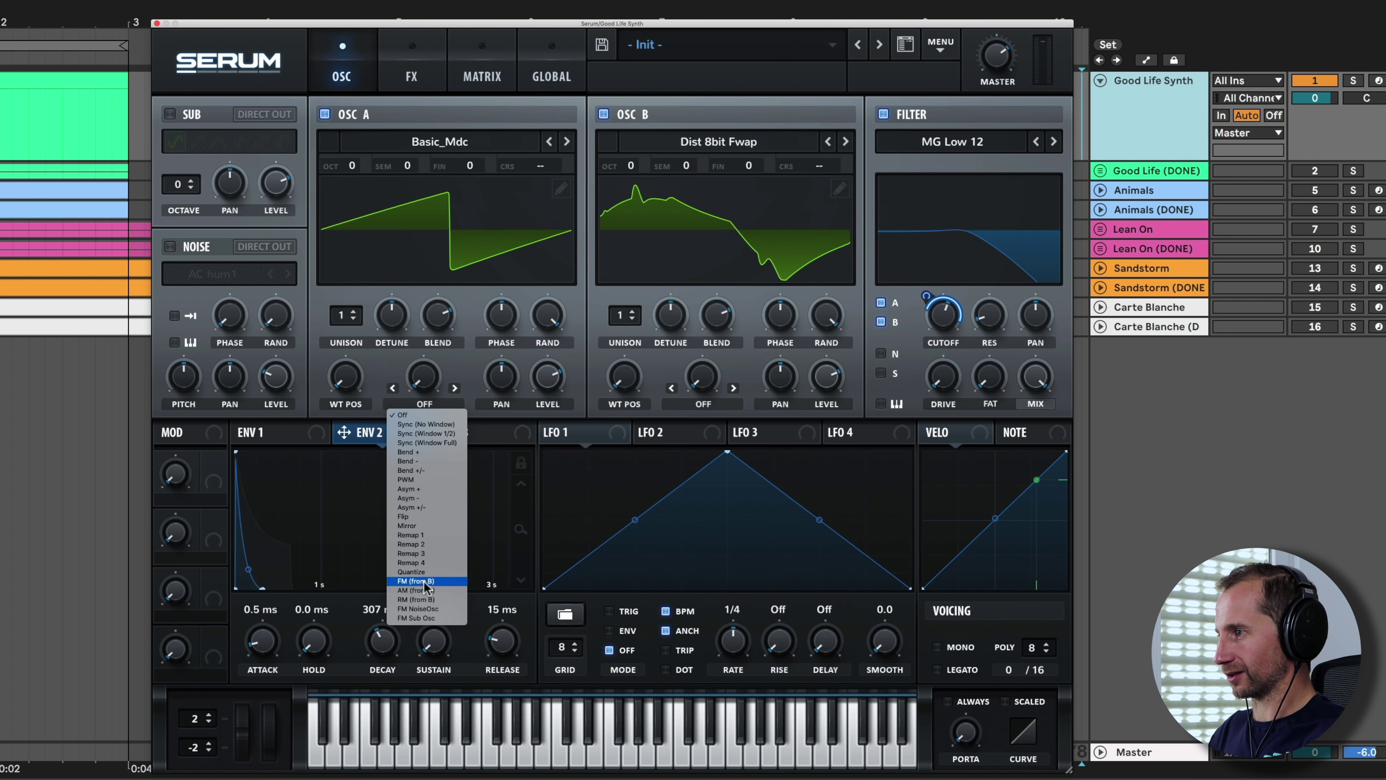
Set oscillator A's warp to FM (FROM B), raise the FM amount, and adjust envelope 2's sustain
click(429, 578)
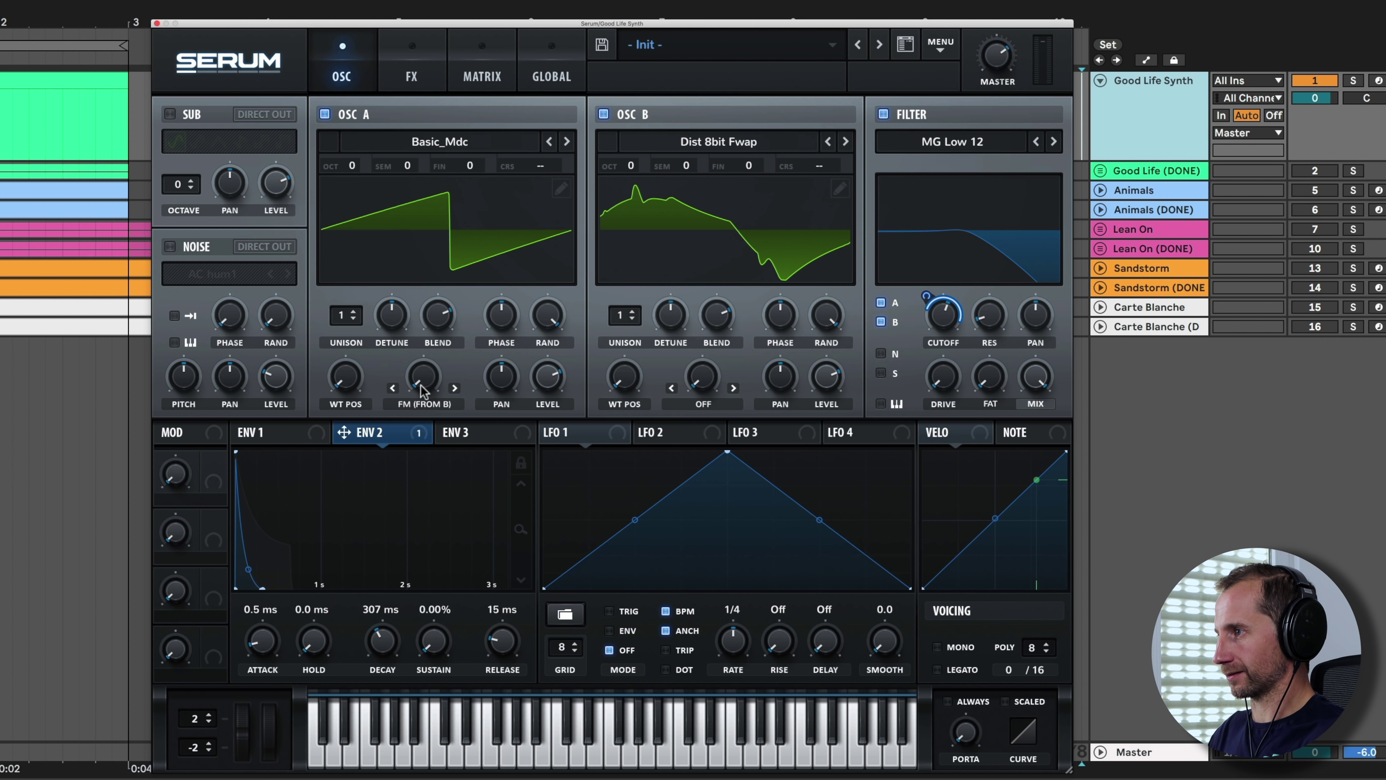
drag(422, 389, 425, 358)
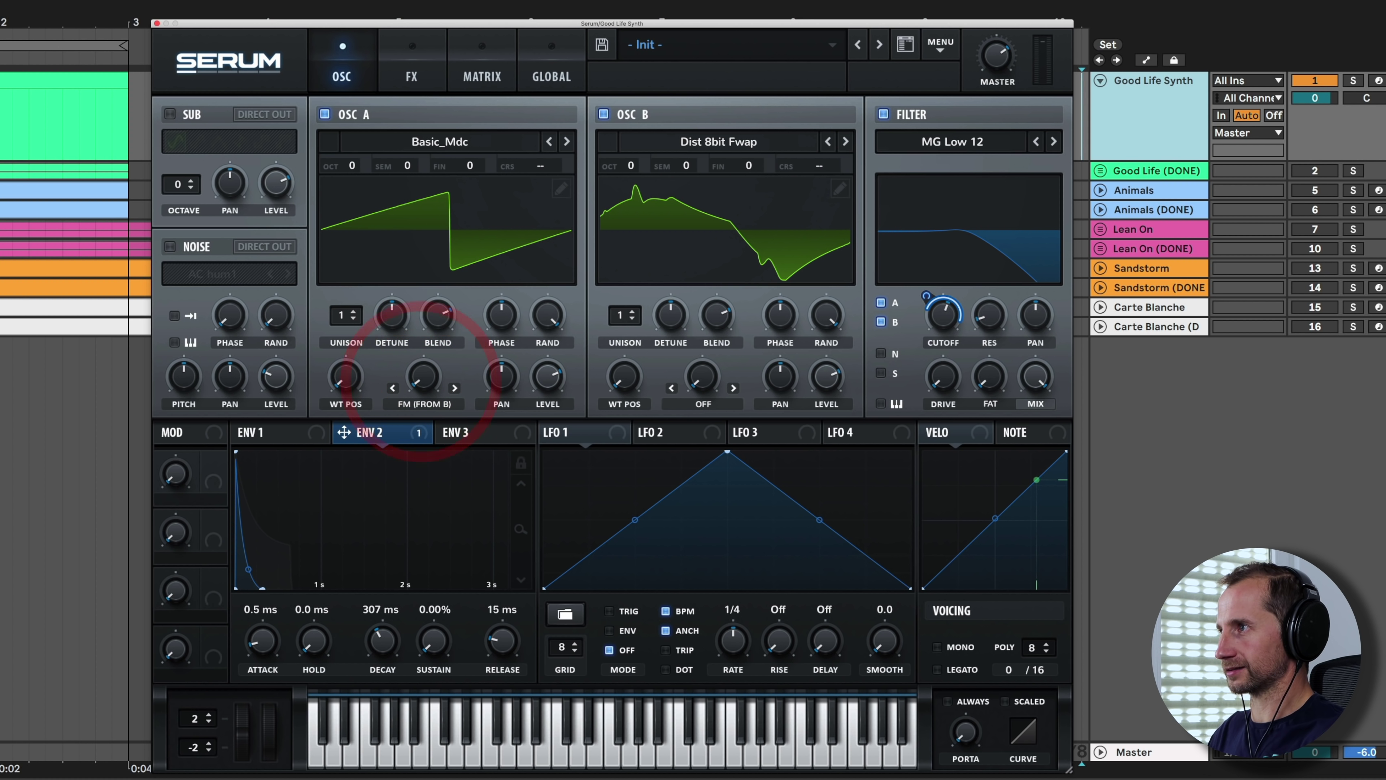
mouse_move(424, 349)
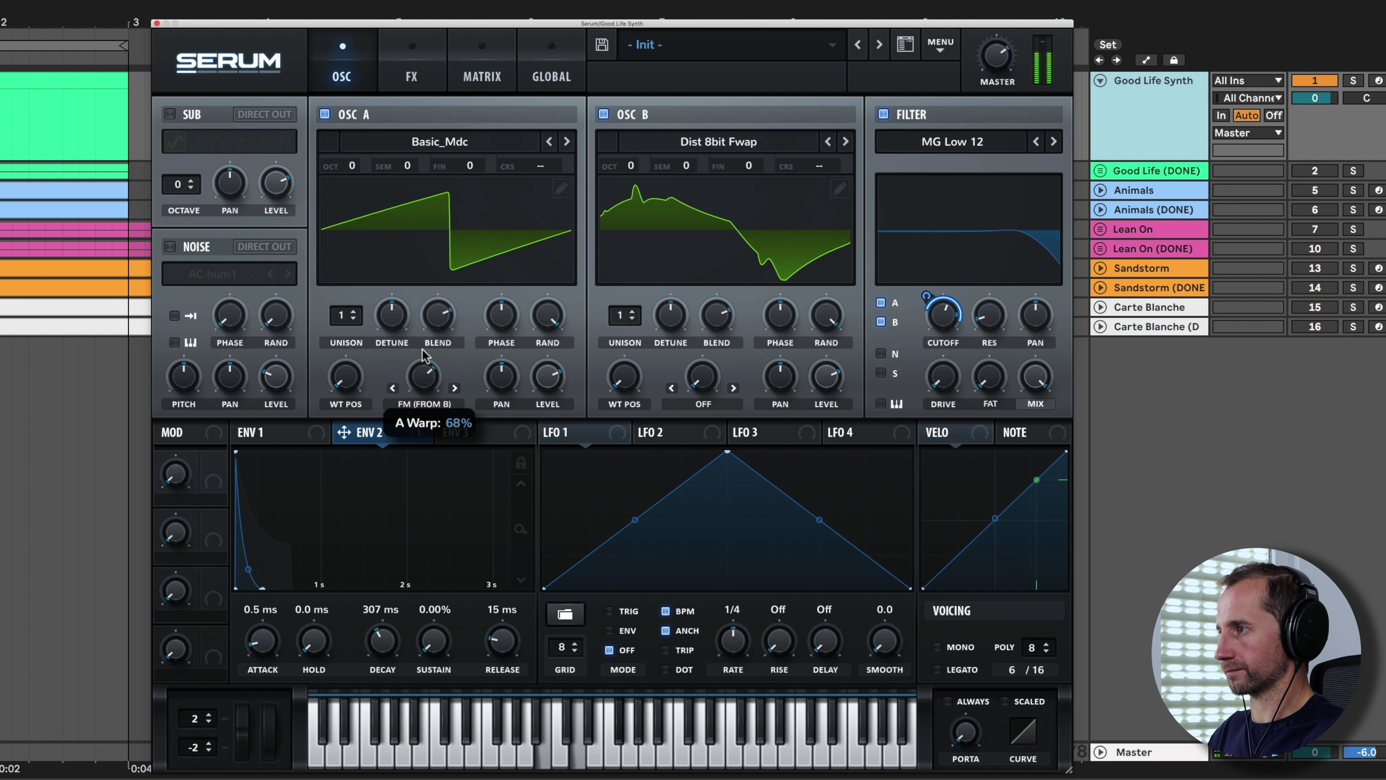
drag(424, 350, 427, 339)
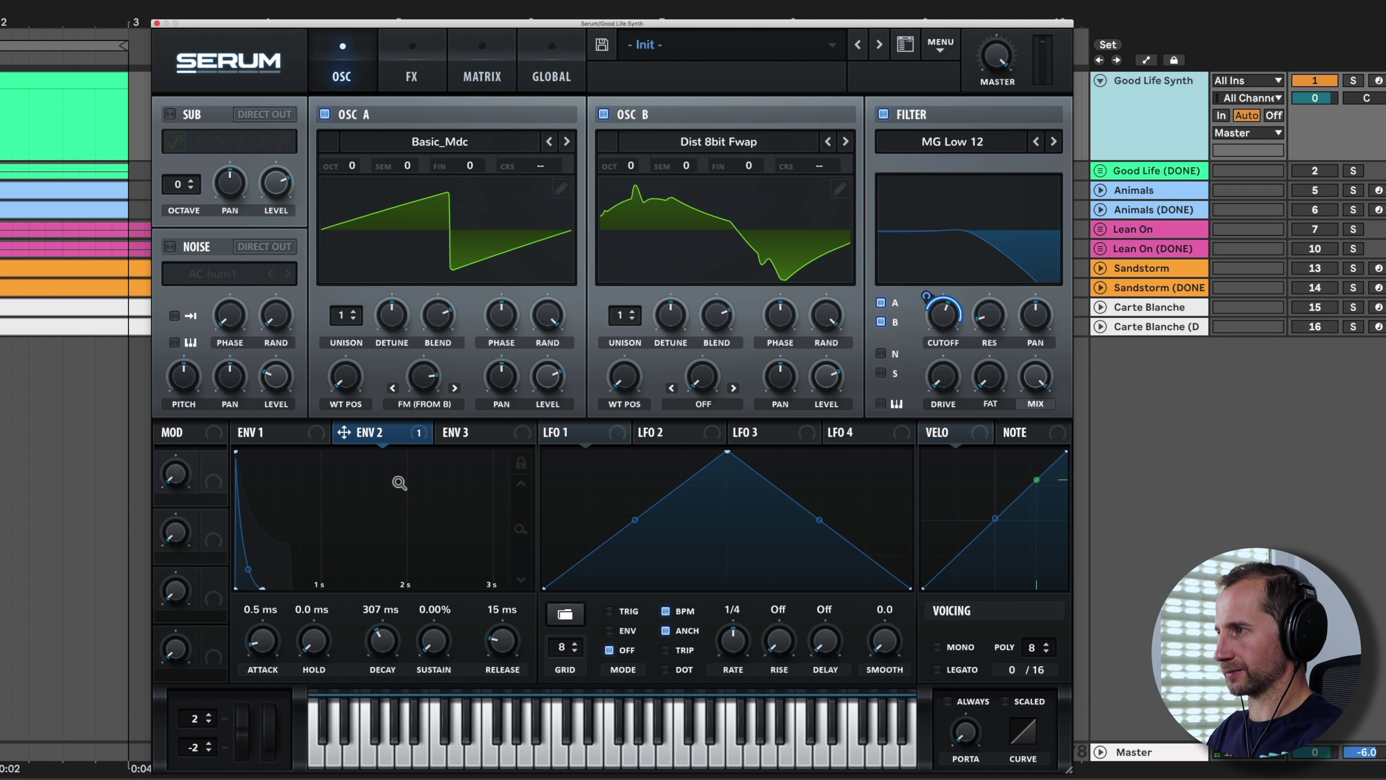
click(257, 433)
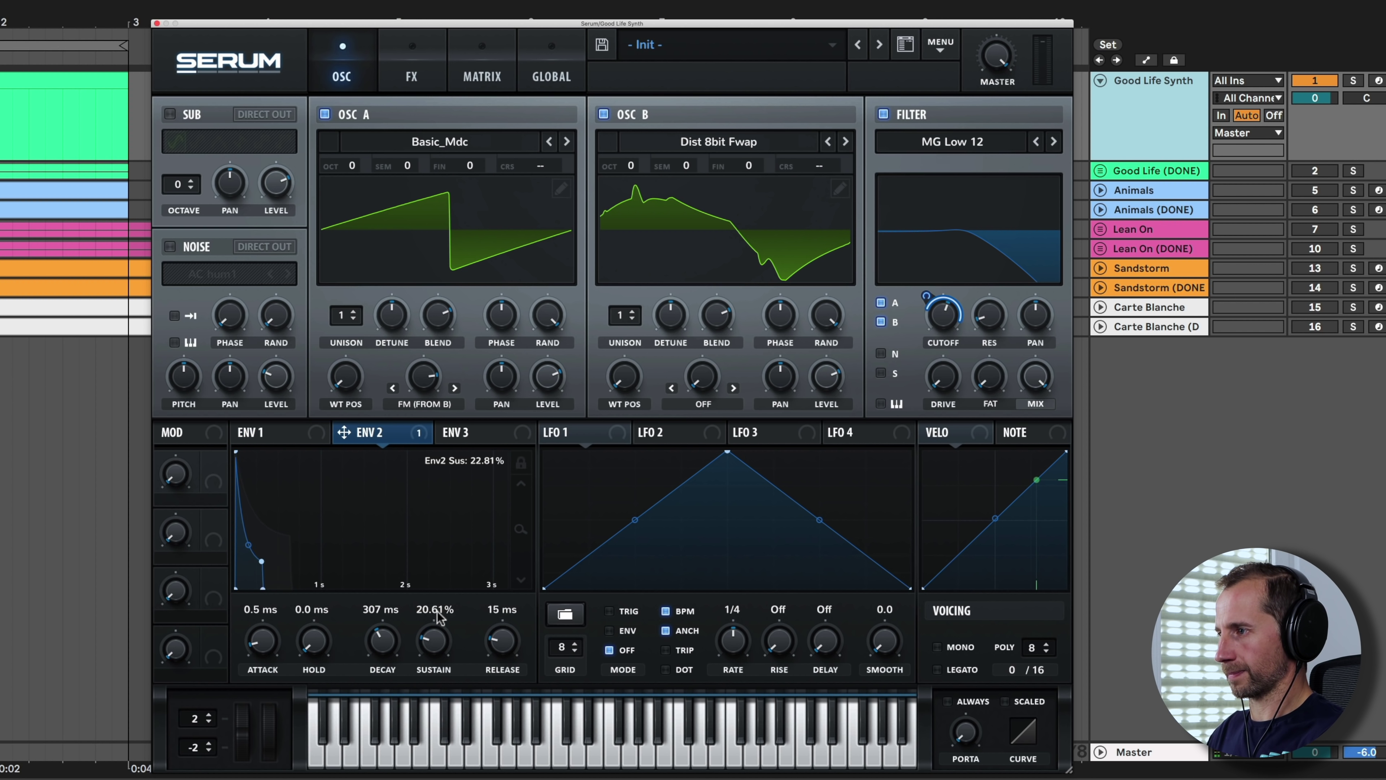
mouse_move(437, 617)
mouse_down()
mouse_move(441, 581)
mouse_move(440, 603)
mouse_up()
click(361, 501)
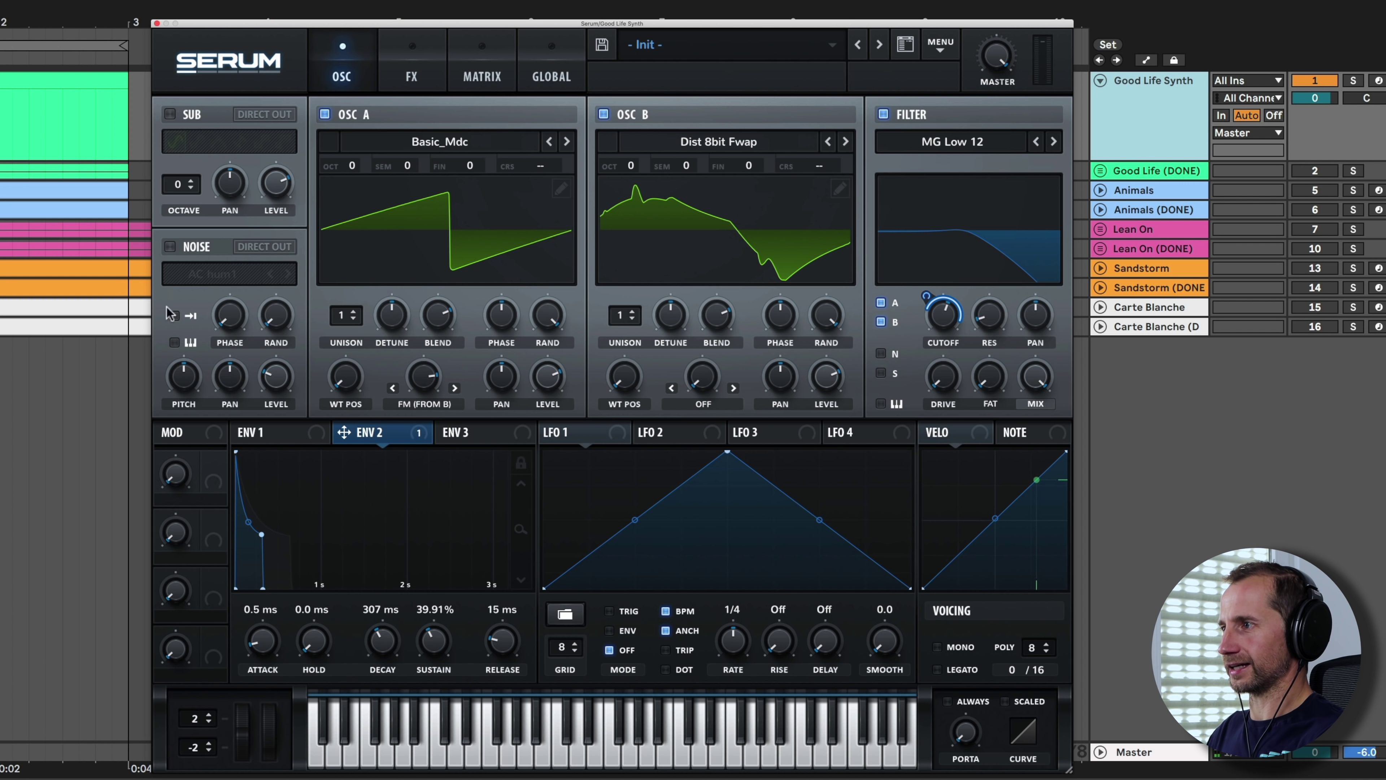
Enable the AC hum1 noise layer at 11%, modulate its level from envelope 1 by 55, and close Serum
click(172, 250)
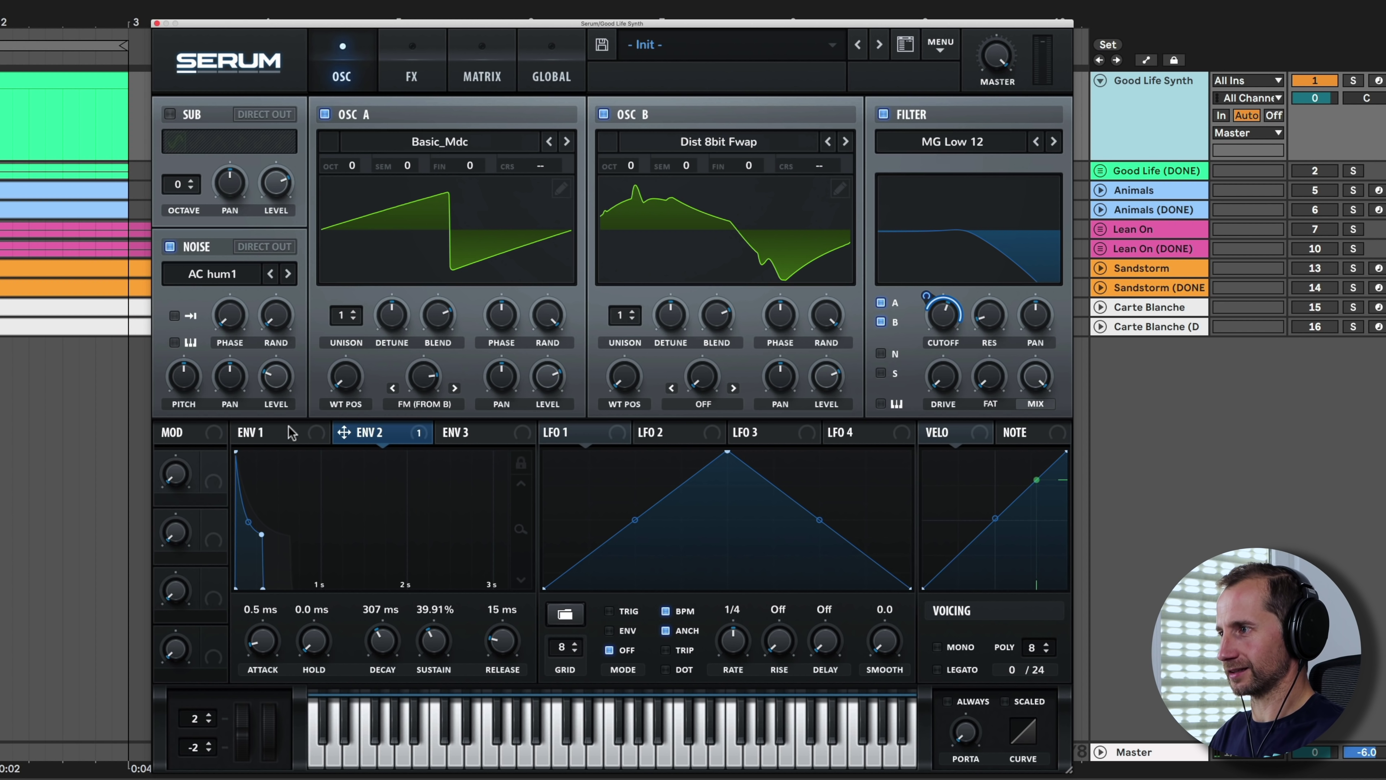
click(285, 437)
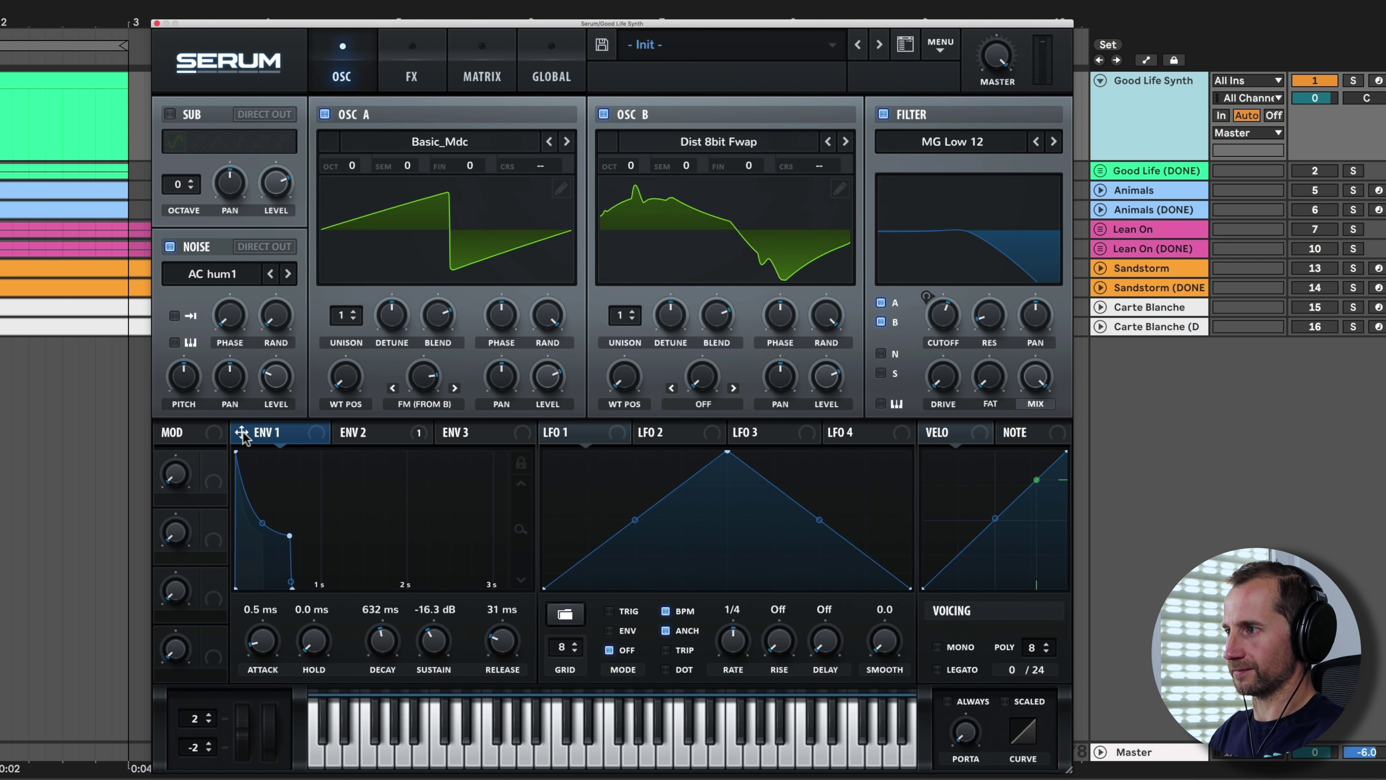
drag(241, 432, 275, 376)
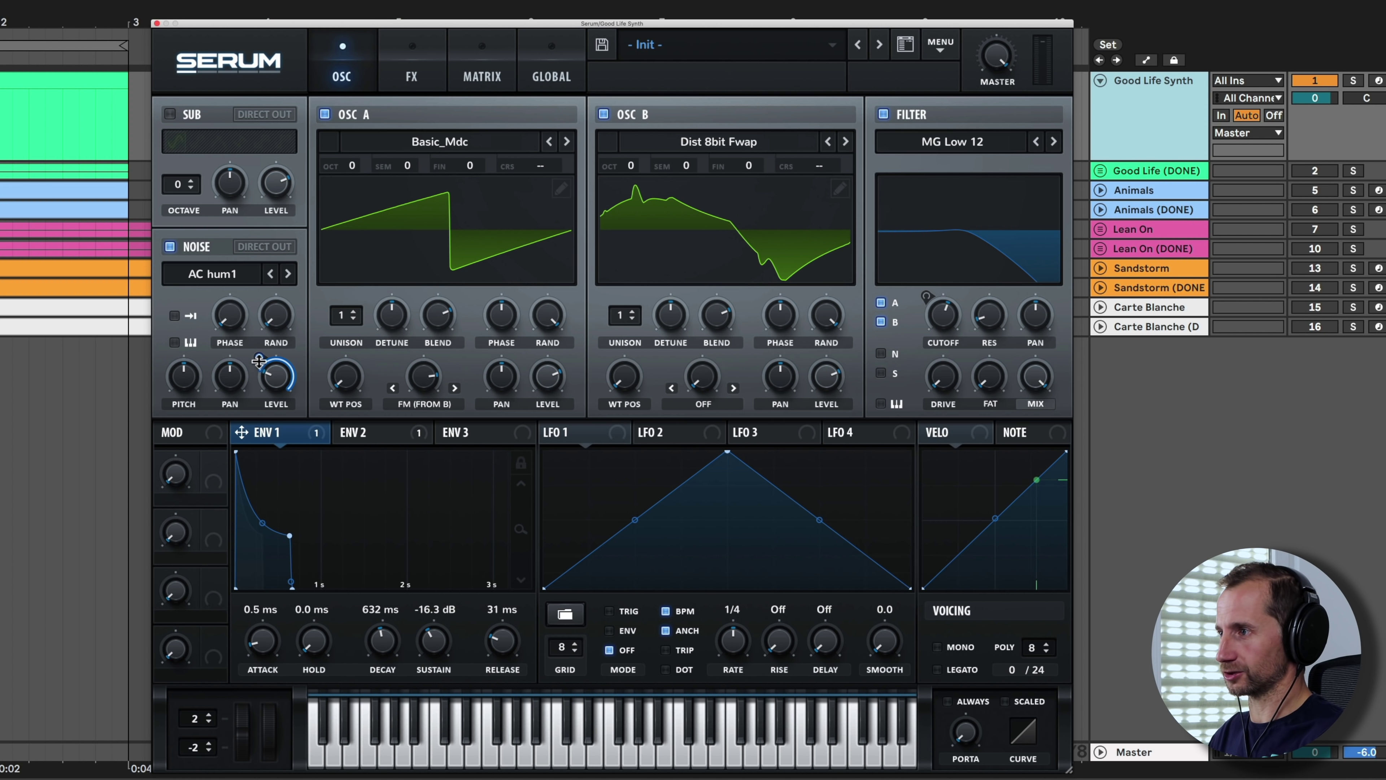
mouse_move(260, 389)
mouse_down()
mouse_move(264, 347)
mouse_move(279, 379)
mouse_up()
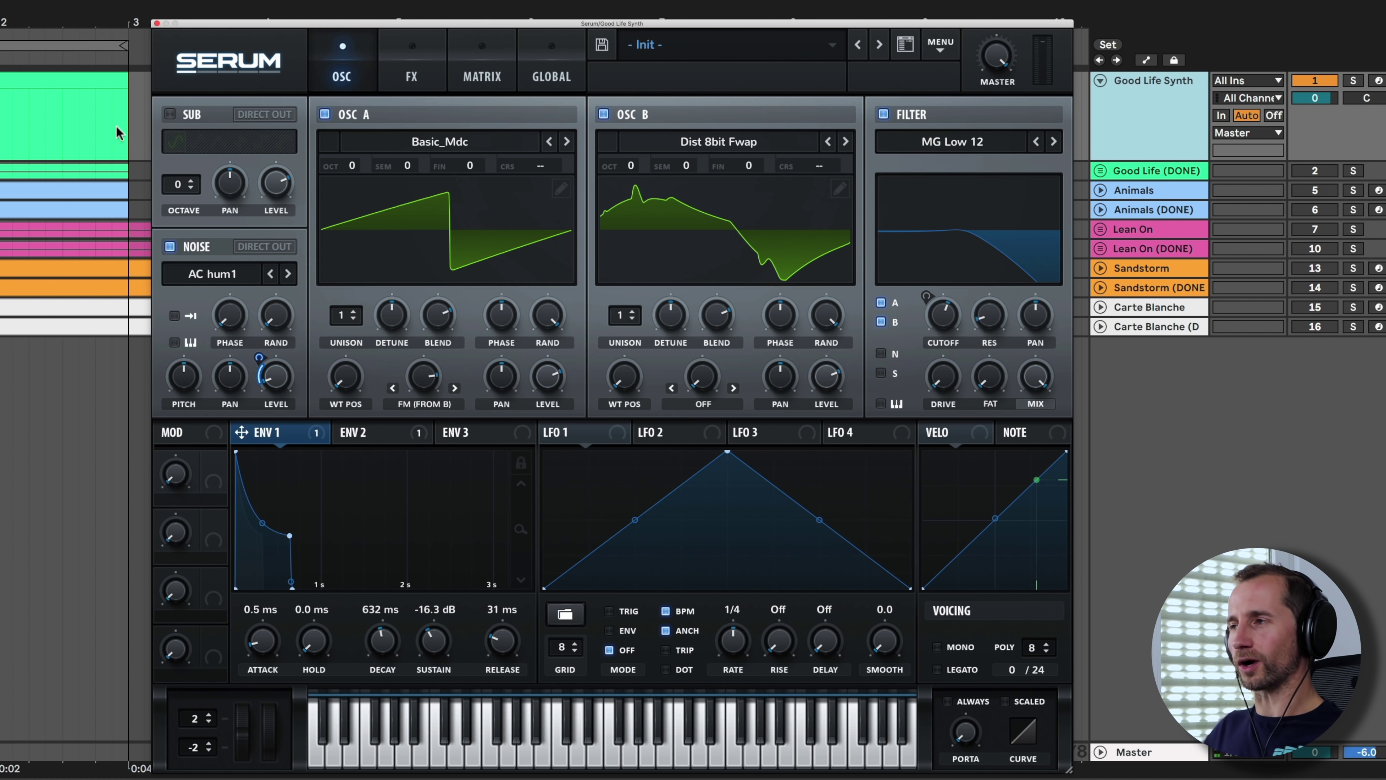
click(157, 23)
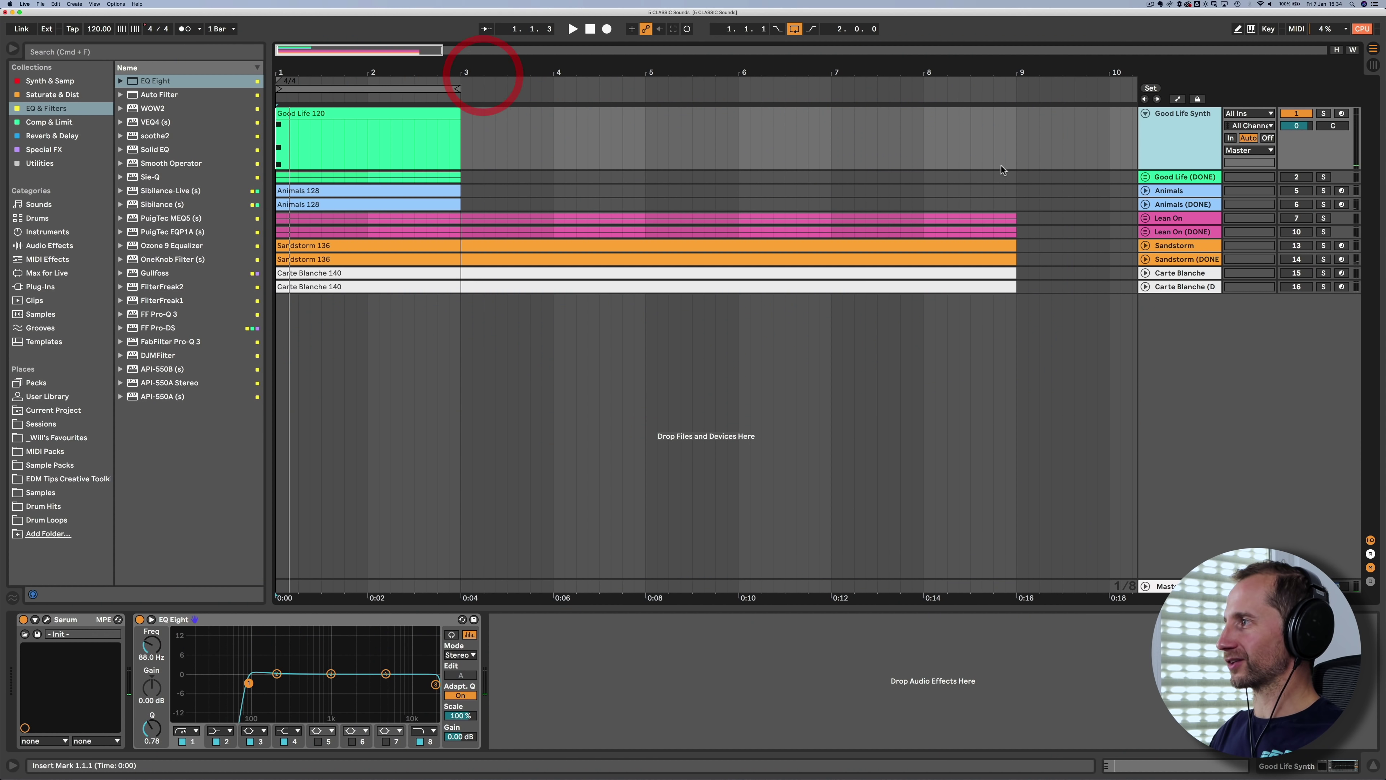
Insert a new 2 Audio track with input set to Resampling and arm it for recording
click(1172, 155)
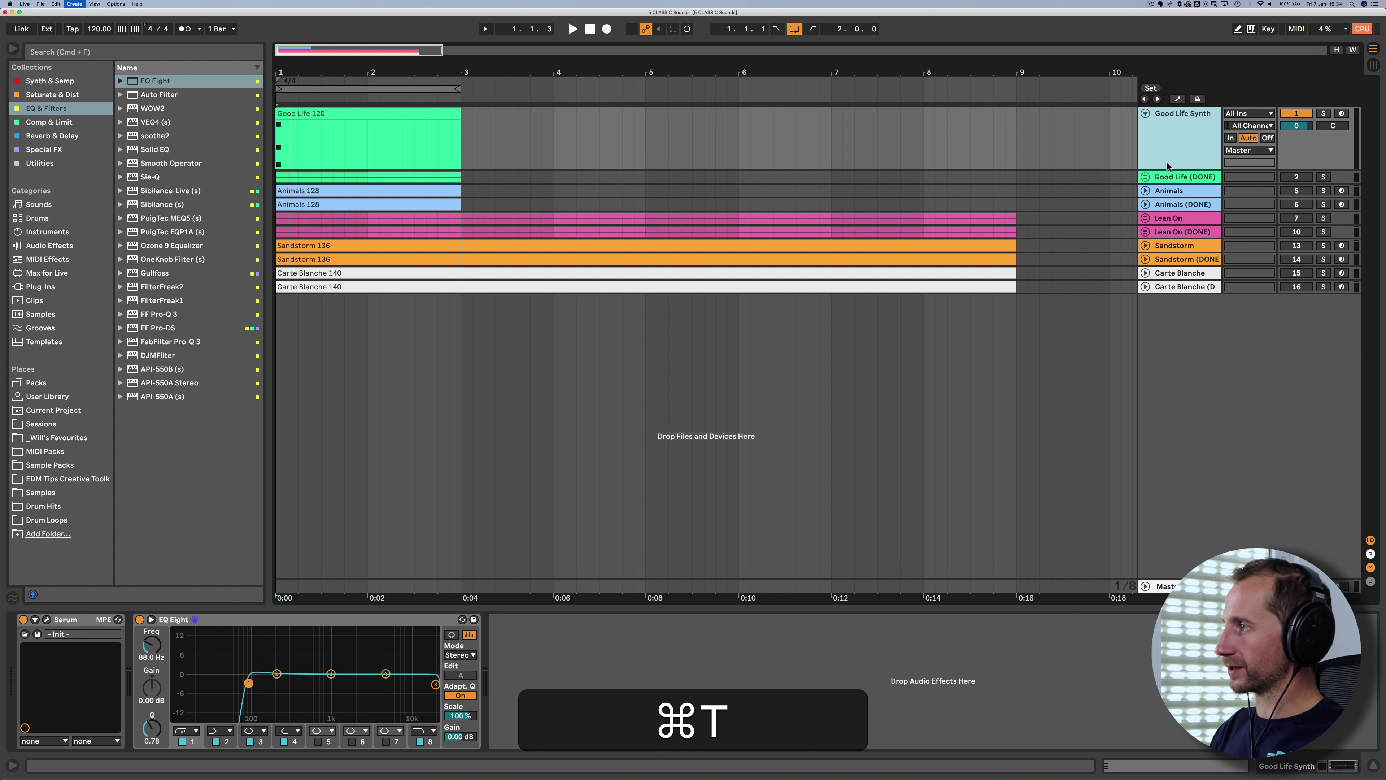
key(super+t)
click(1166, 179)
click(1237, 178)
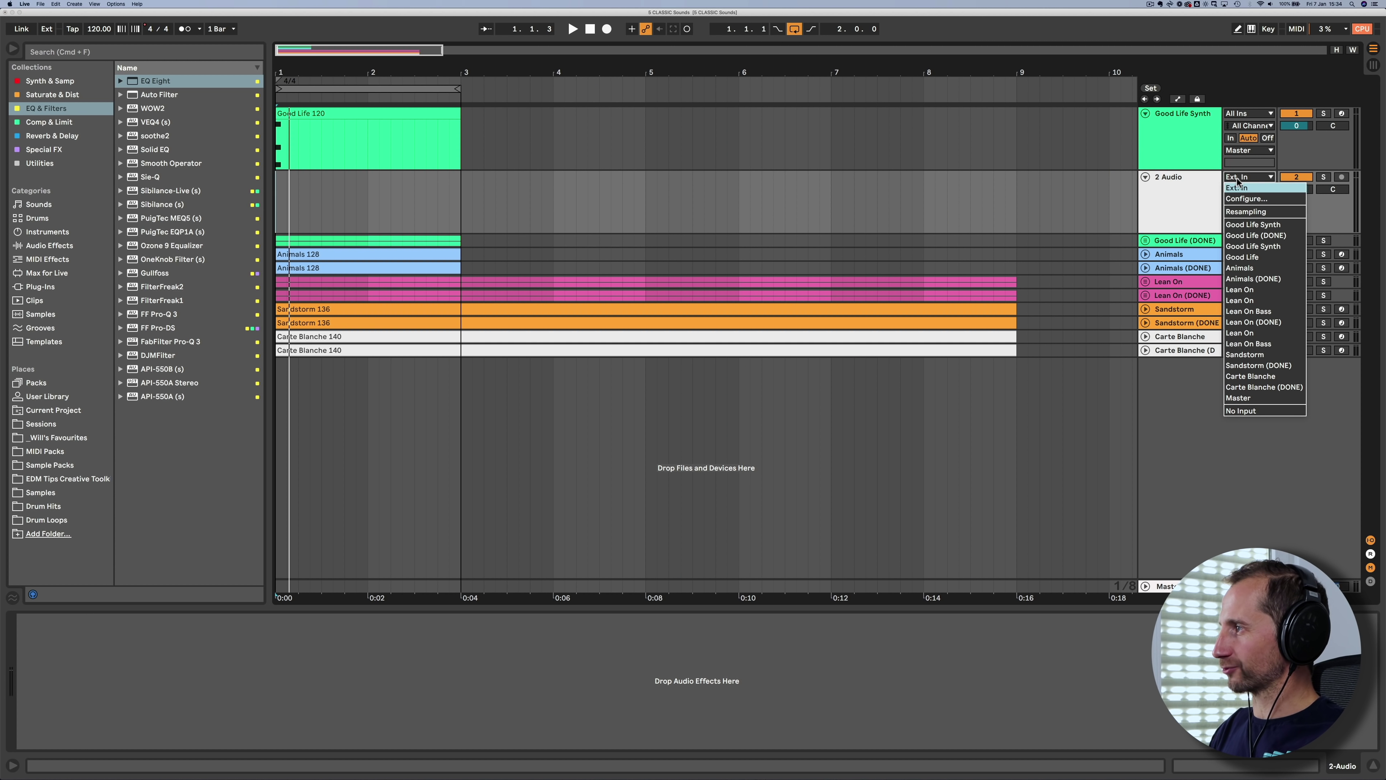
click(1244, 212)
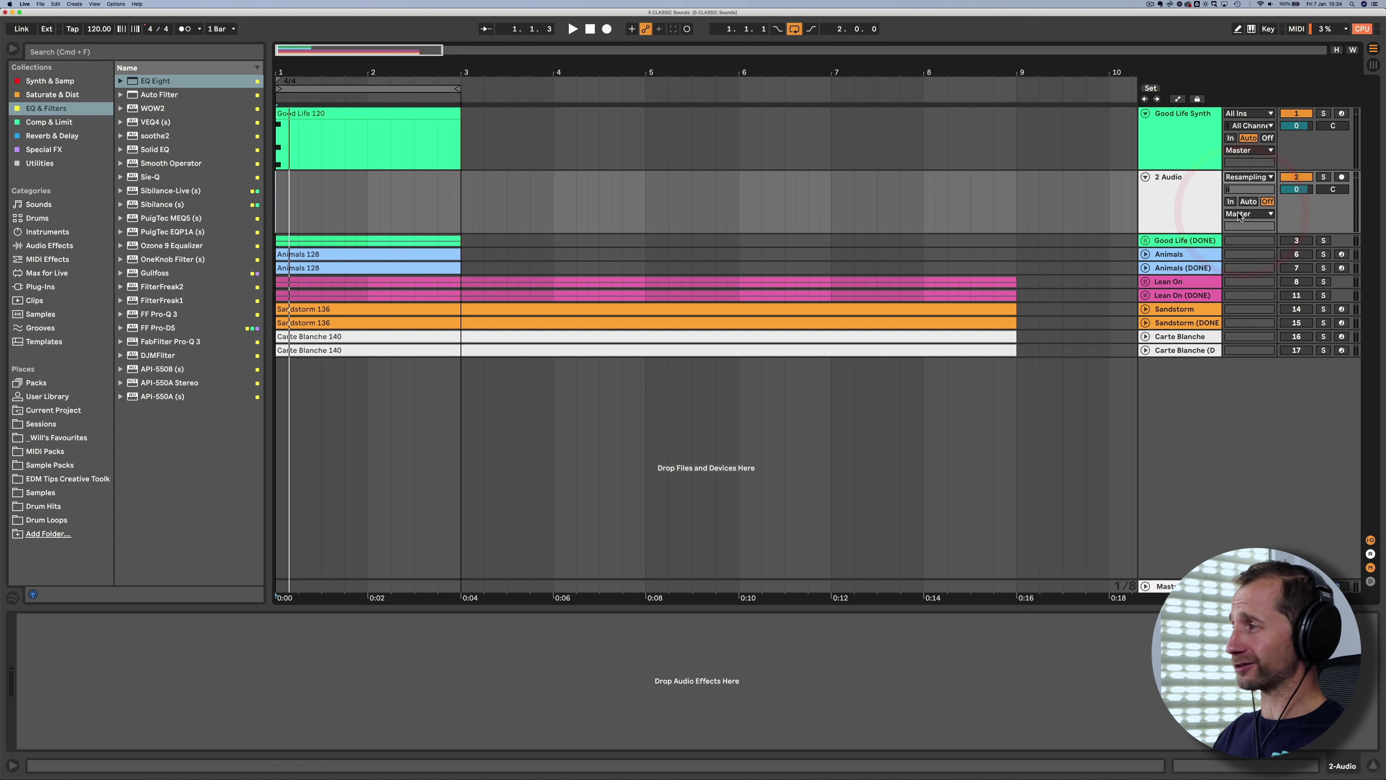
click(1178, 196)
click(1341, 177)
click(1194, 200)
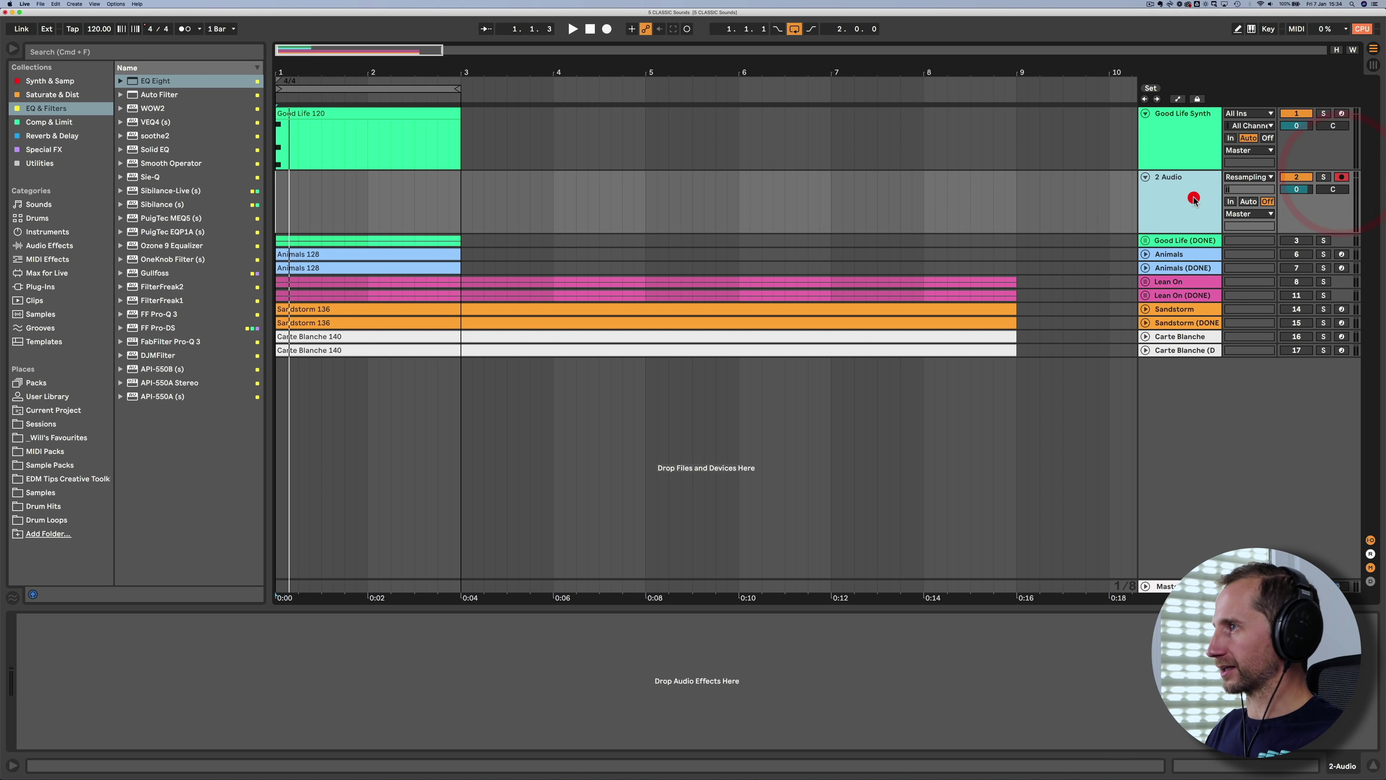
Lower the Good Life Synth track volume to -5.5 dB while auditioning
click(1212, 136)
key(space)
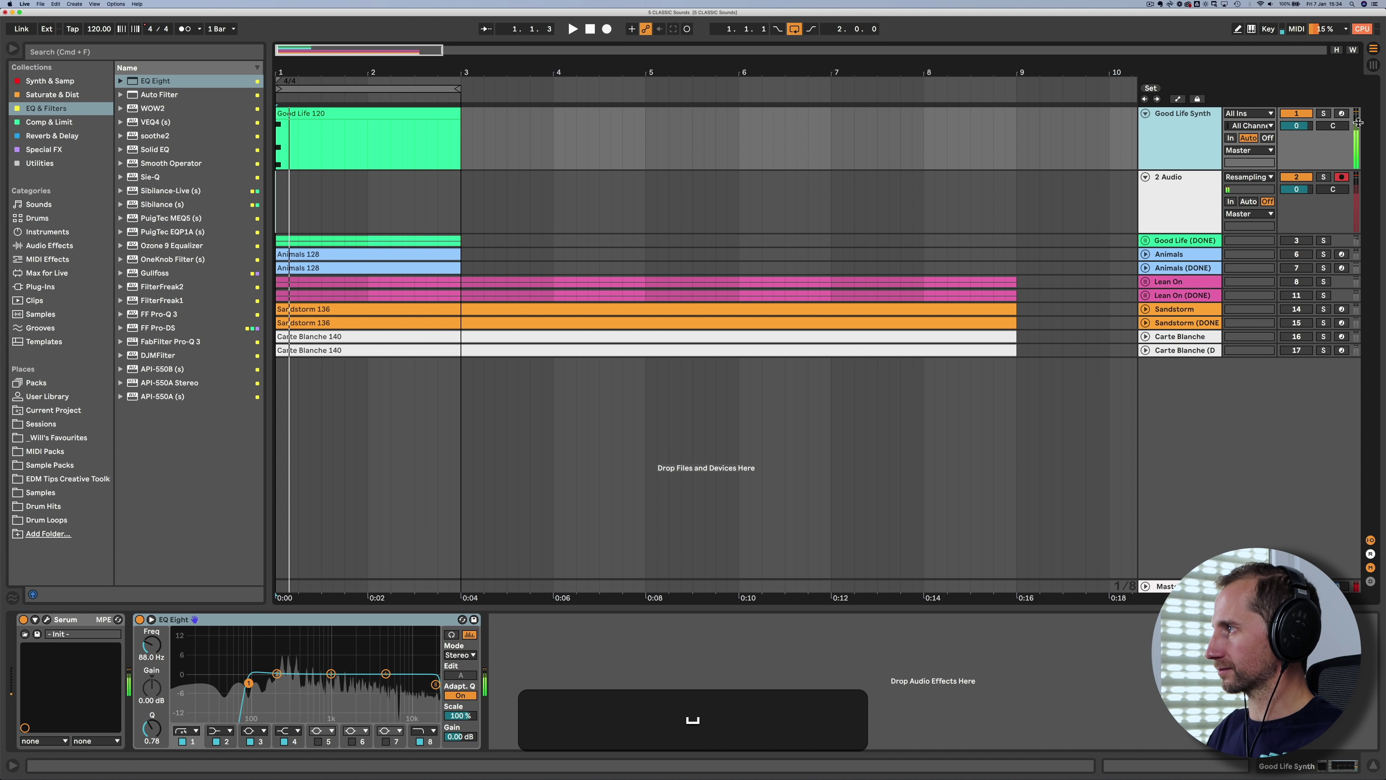
drag(1357, 122, 1358, 123)
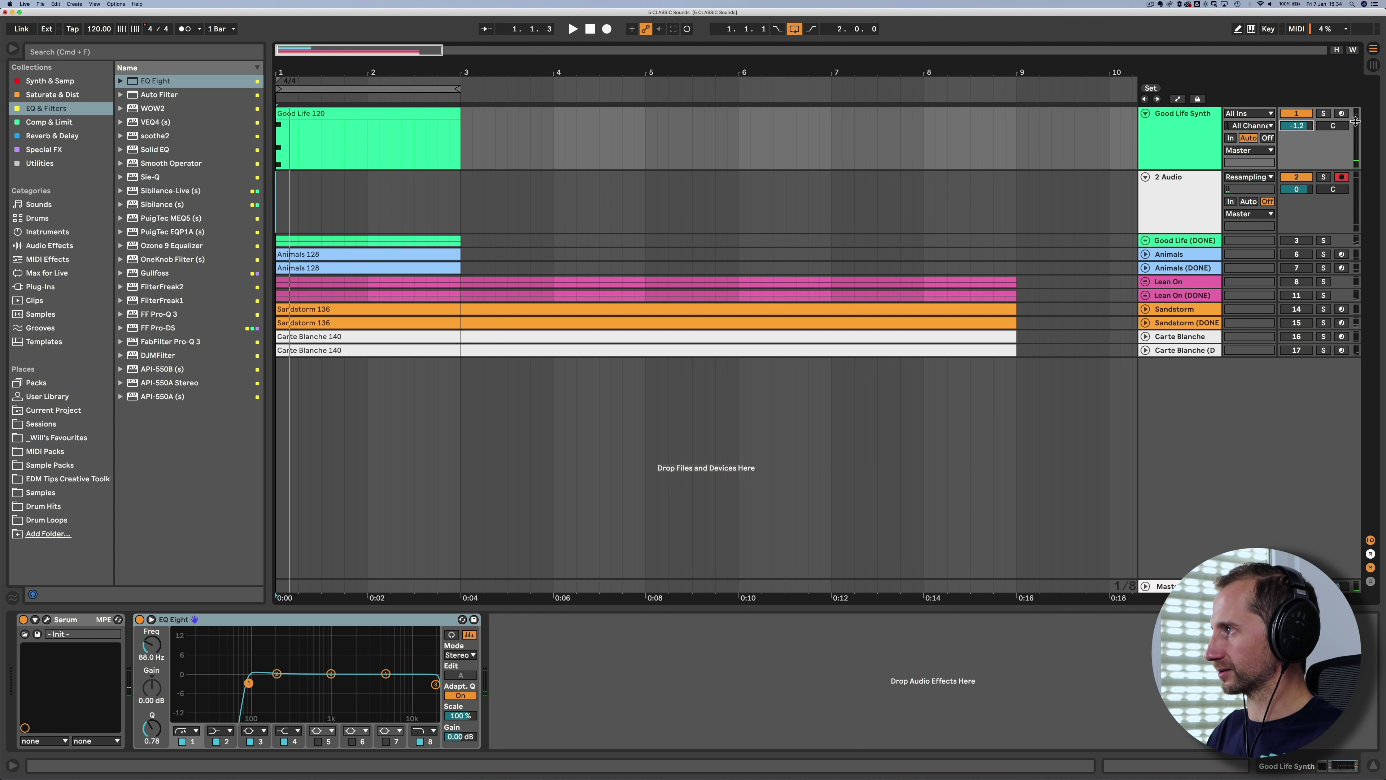
key(space)
drag(1297, 125, 1297, 138)
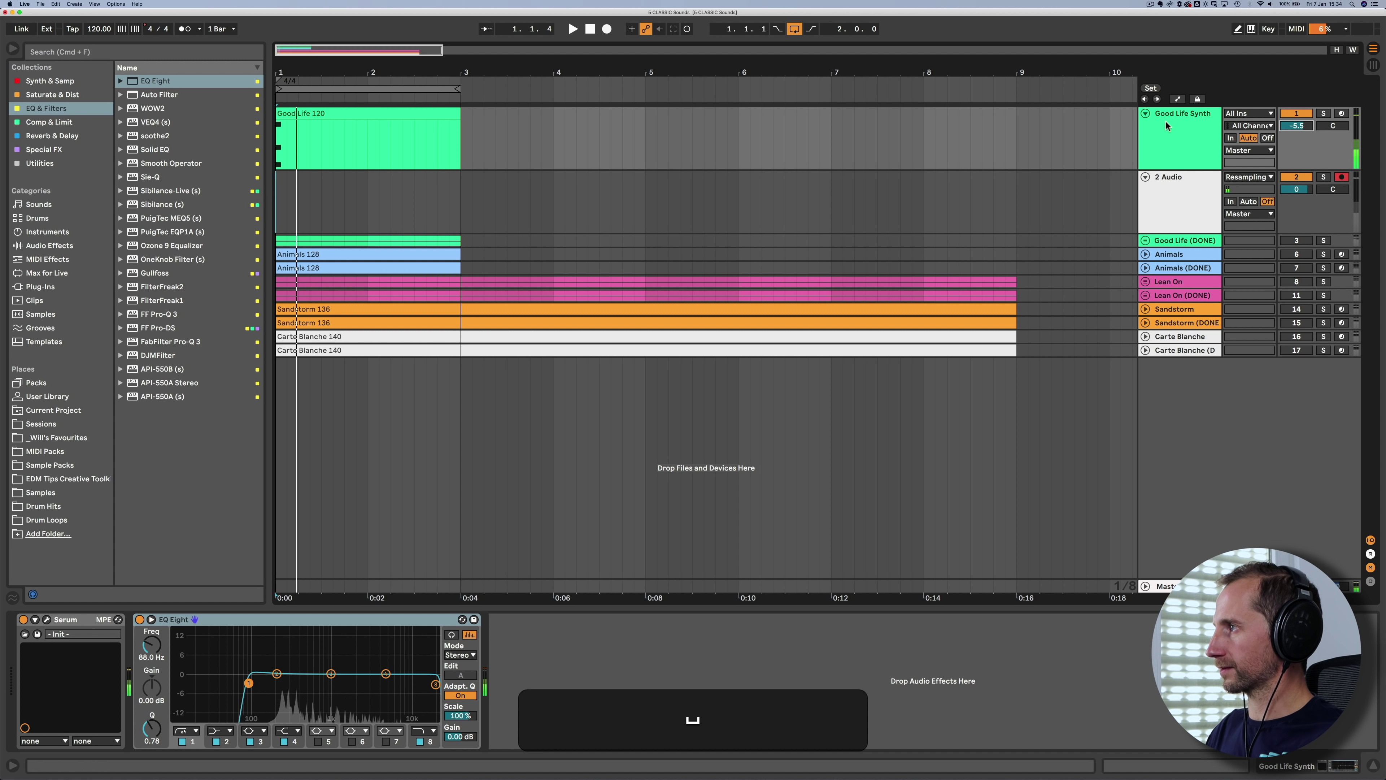
Record a short resampled take of the stab onto the 2 Audio track
click(589, 29)
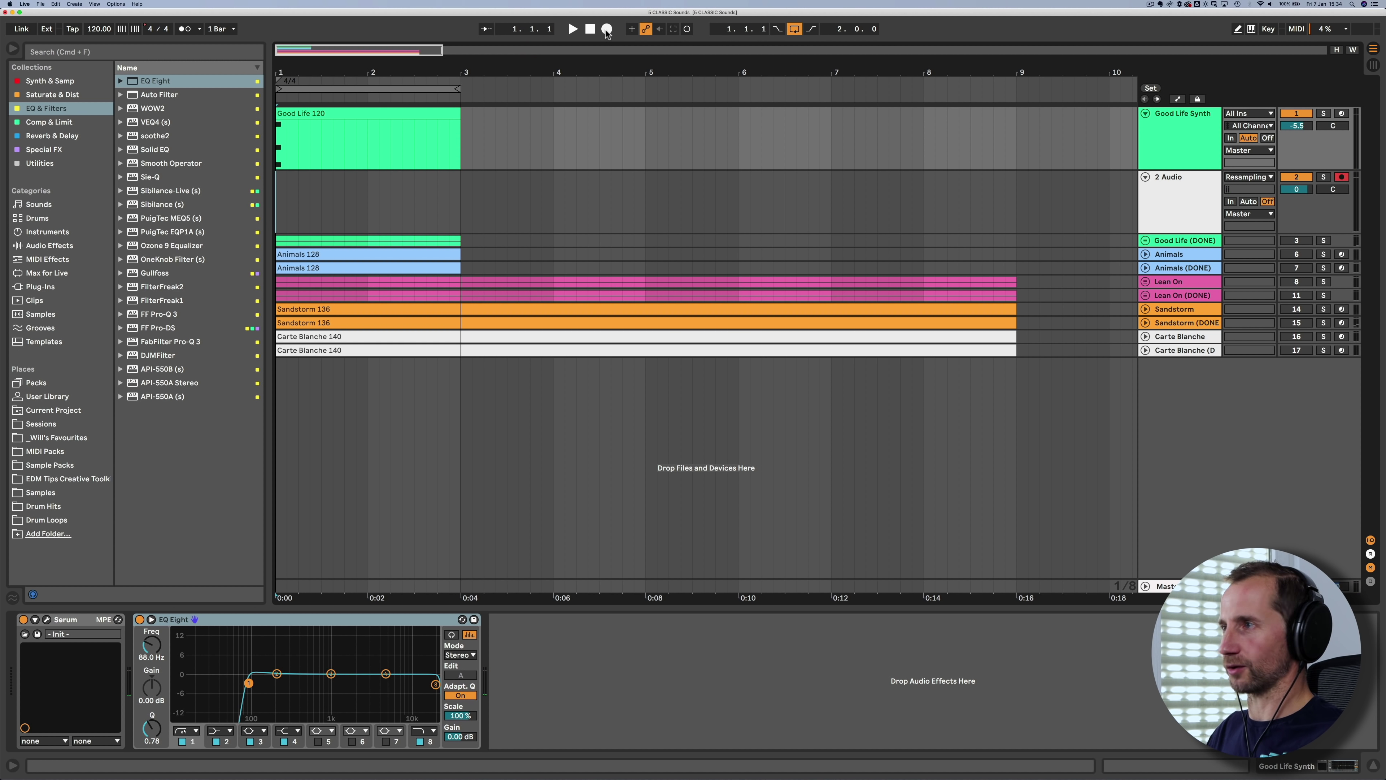
click(606, 29)
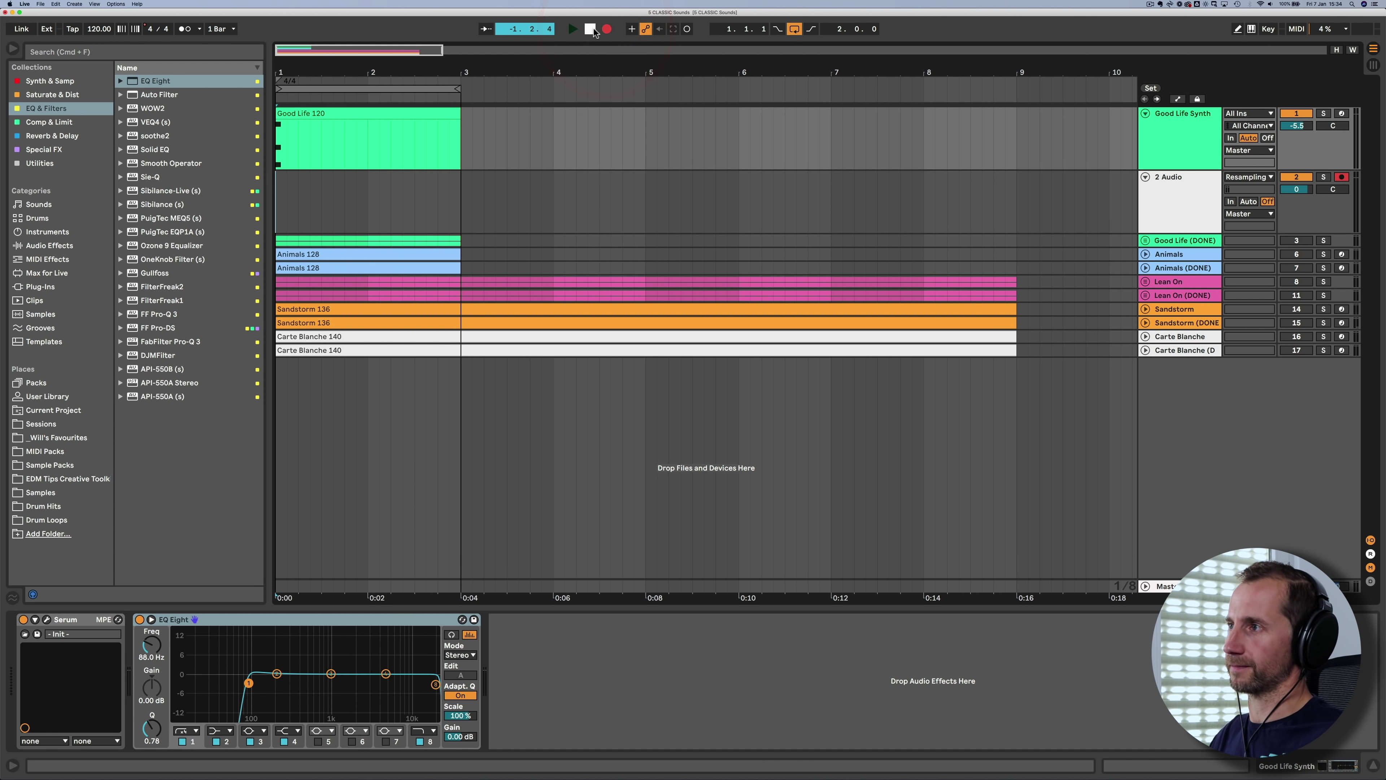
click(590, 29)
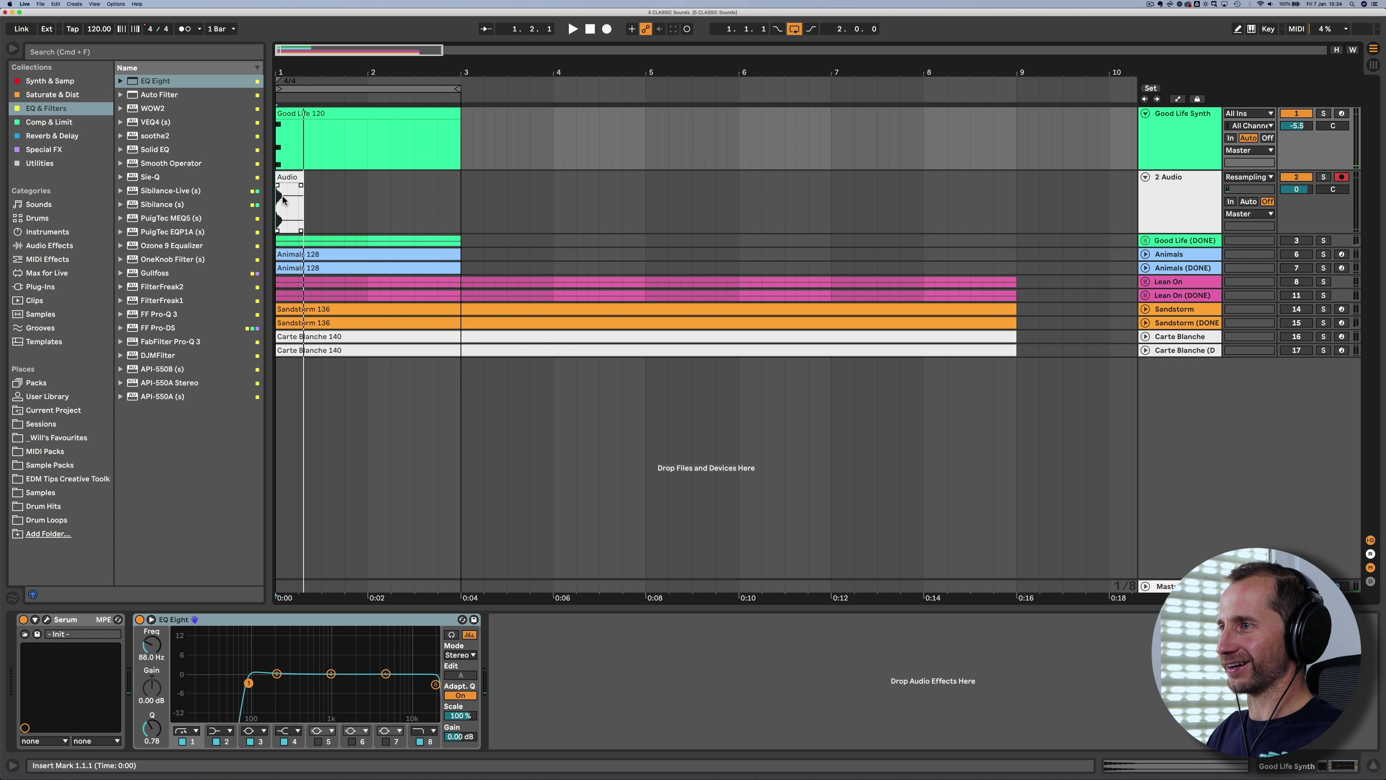
Trim the unwanted part of the recording and delete the Good Life Synth track
click(300, 192)
key(BackSpace)
click(1187, 133)
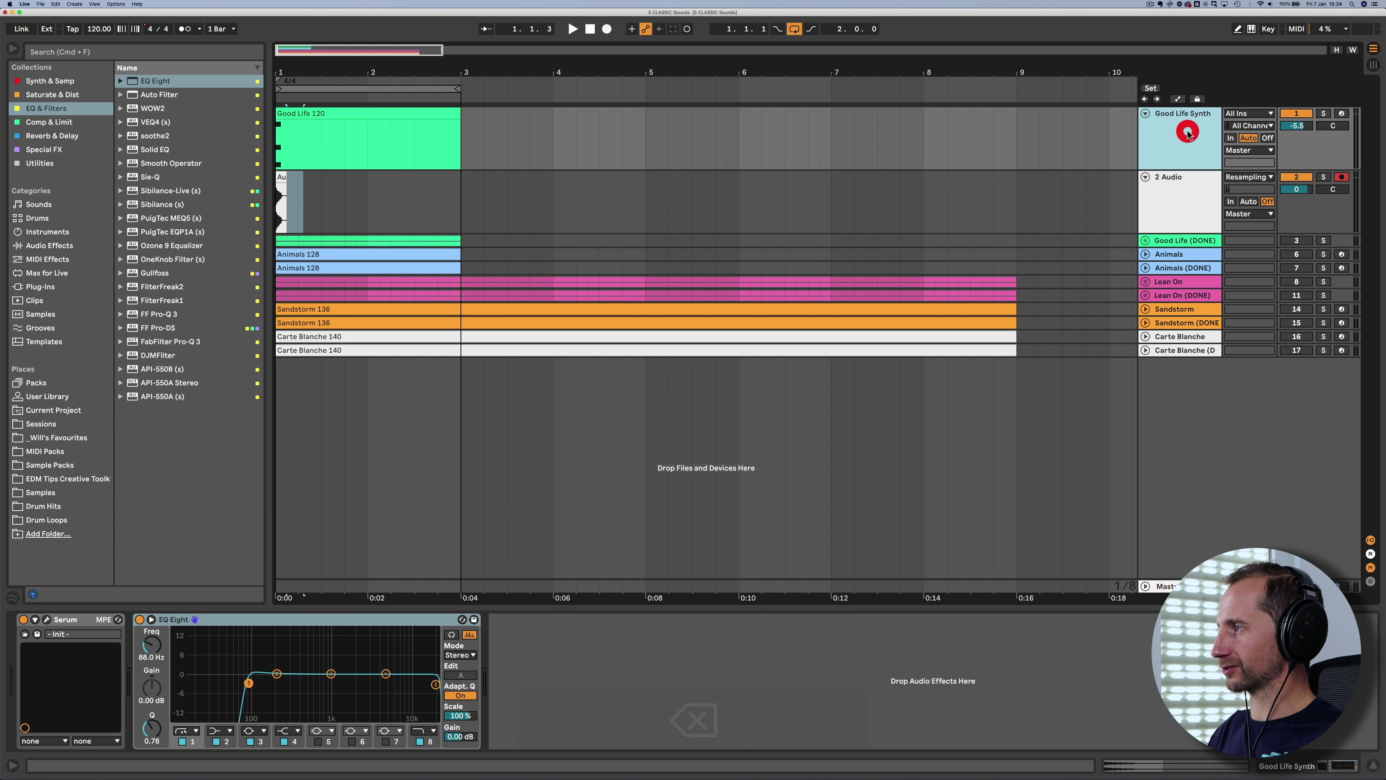
key(BackSpace)
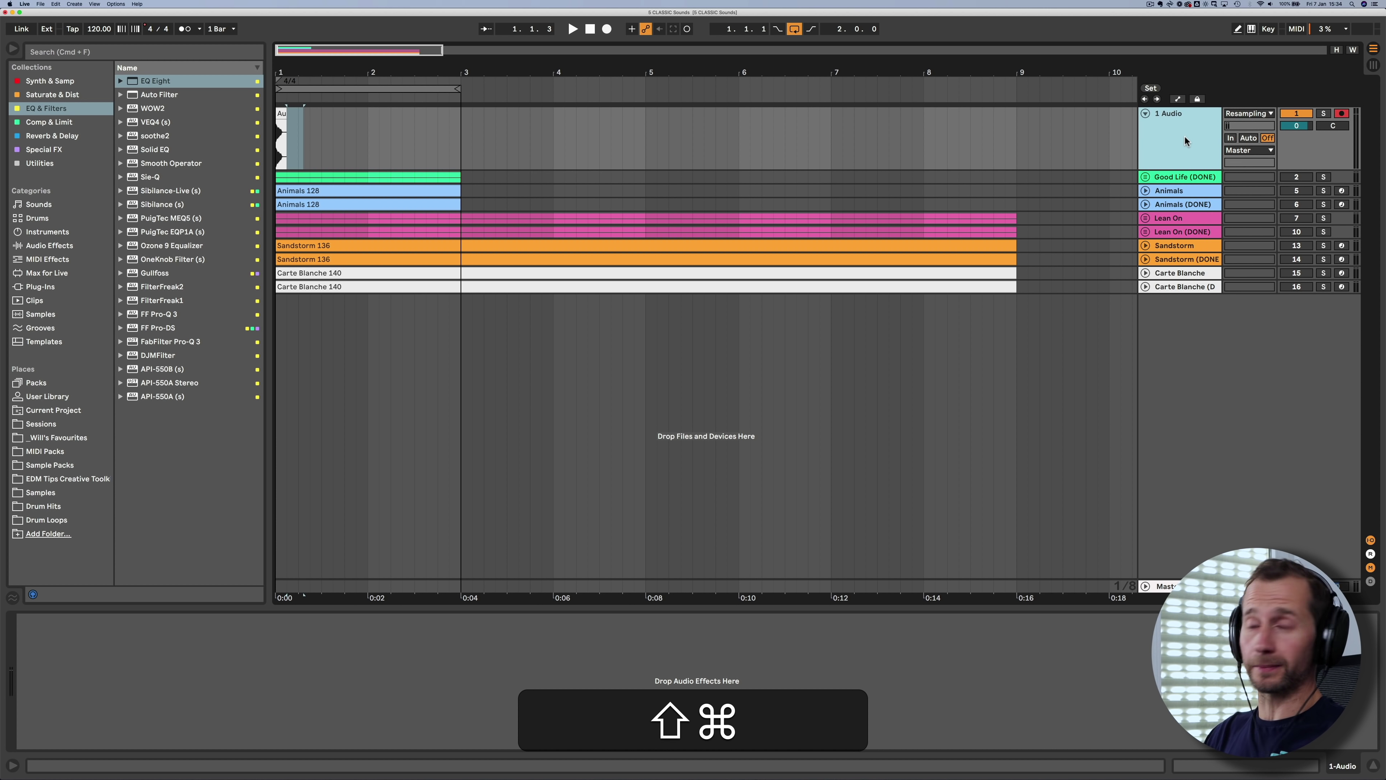
Create a MIDI track with Simpler and load the 2-Audio 0001 recording into it
key(shift+super+t)
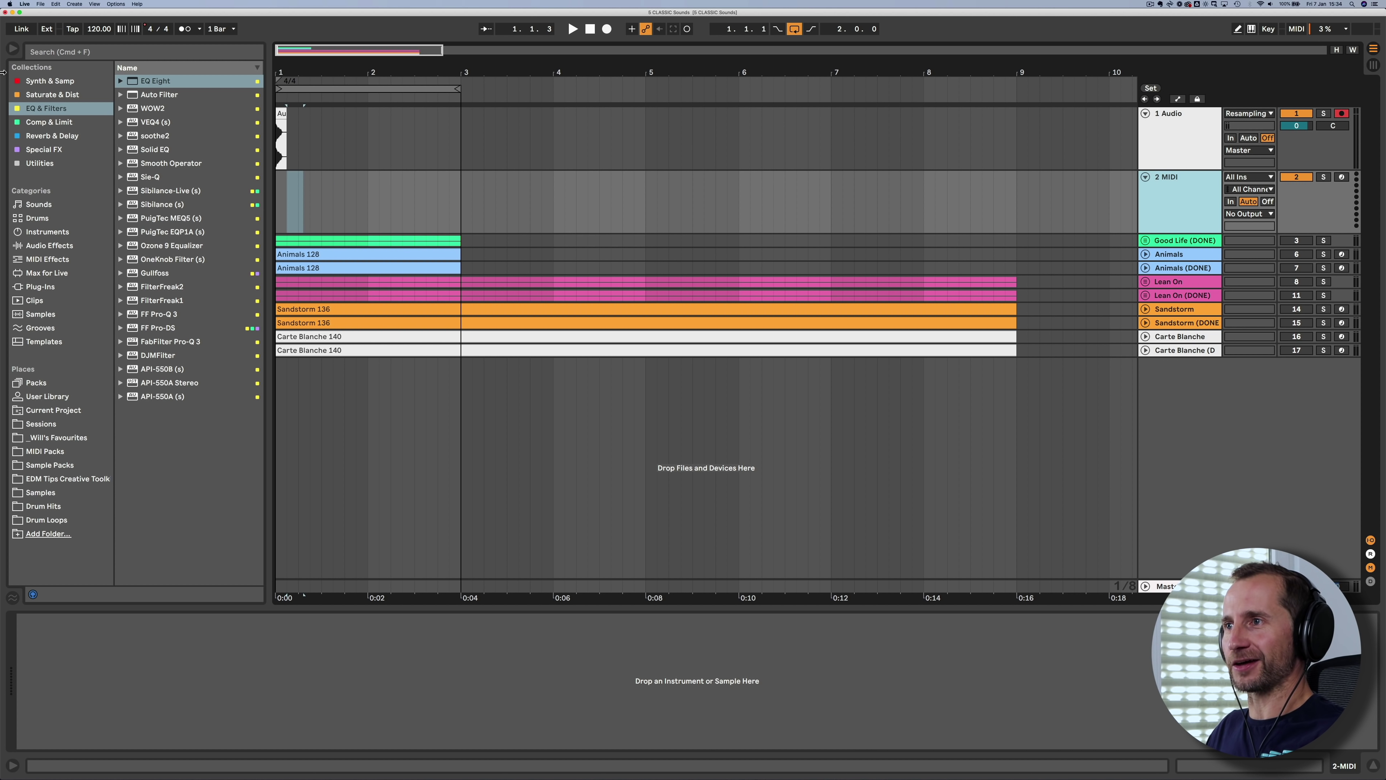
click(38, 81)
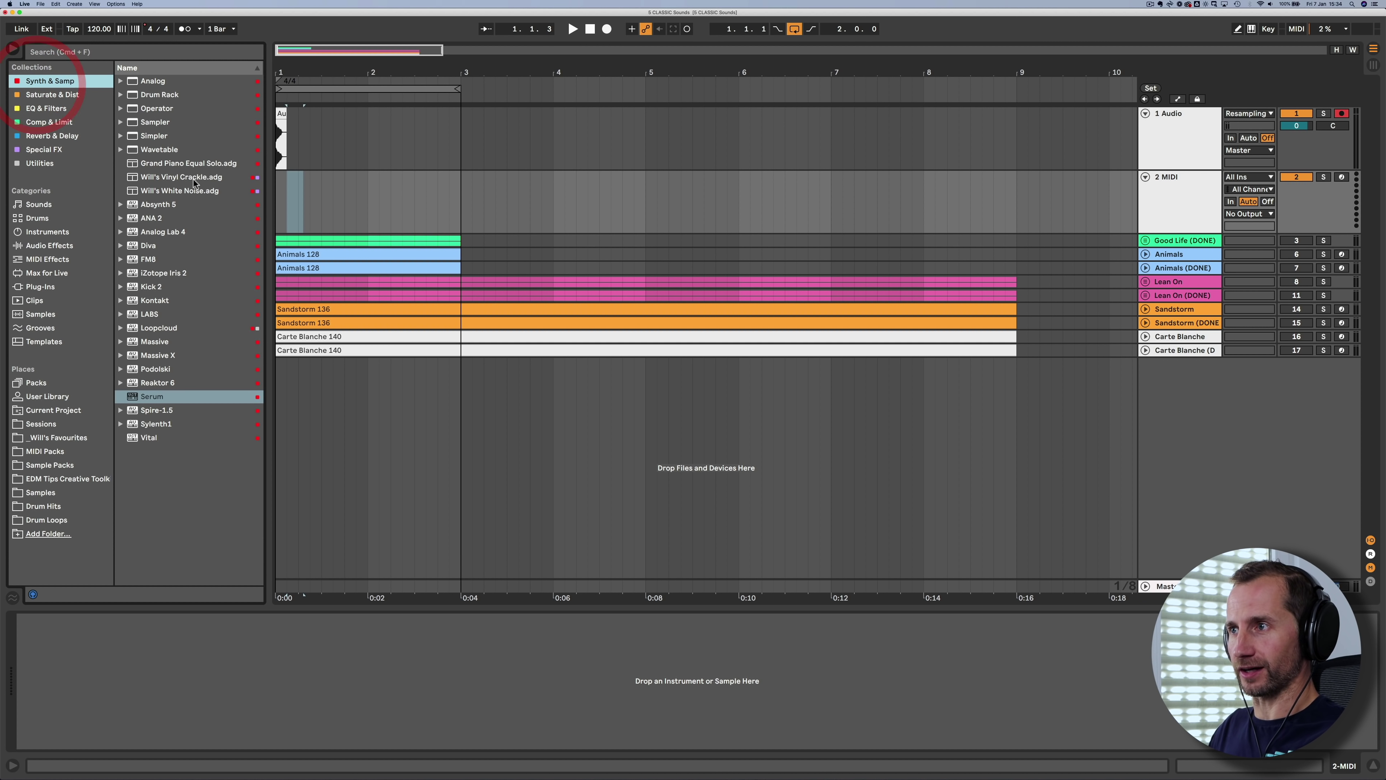
click(159, 137)
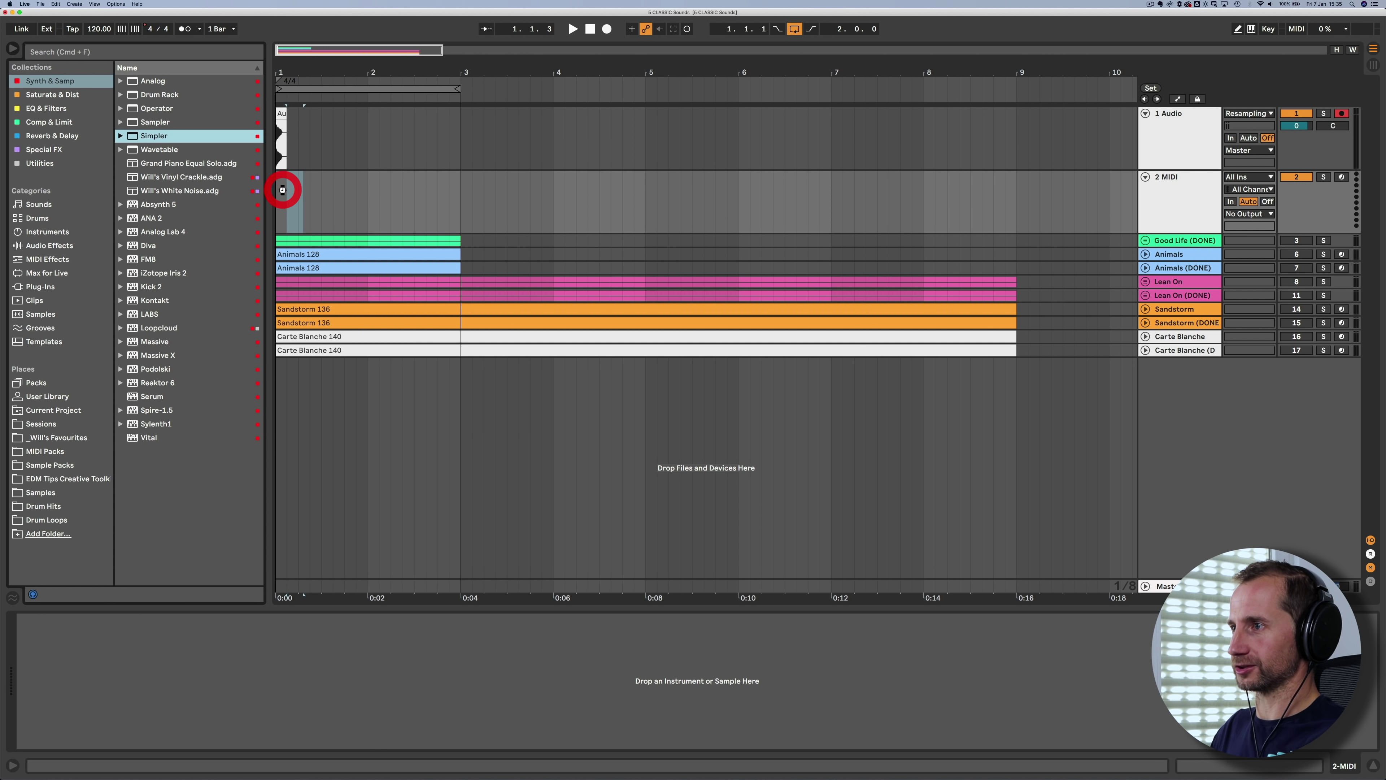
drag(282, 189, 283, 190)
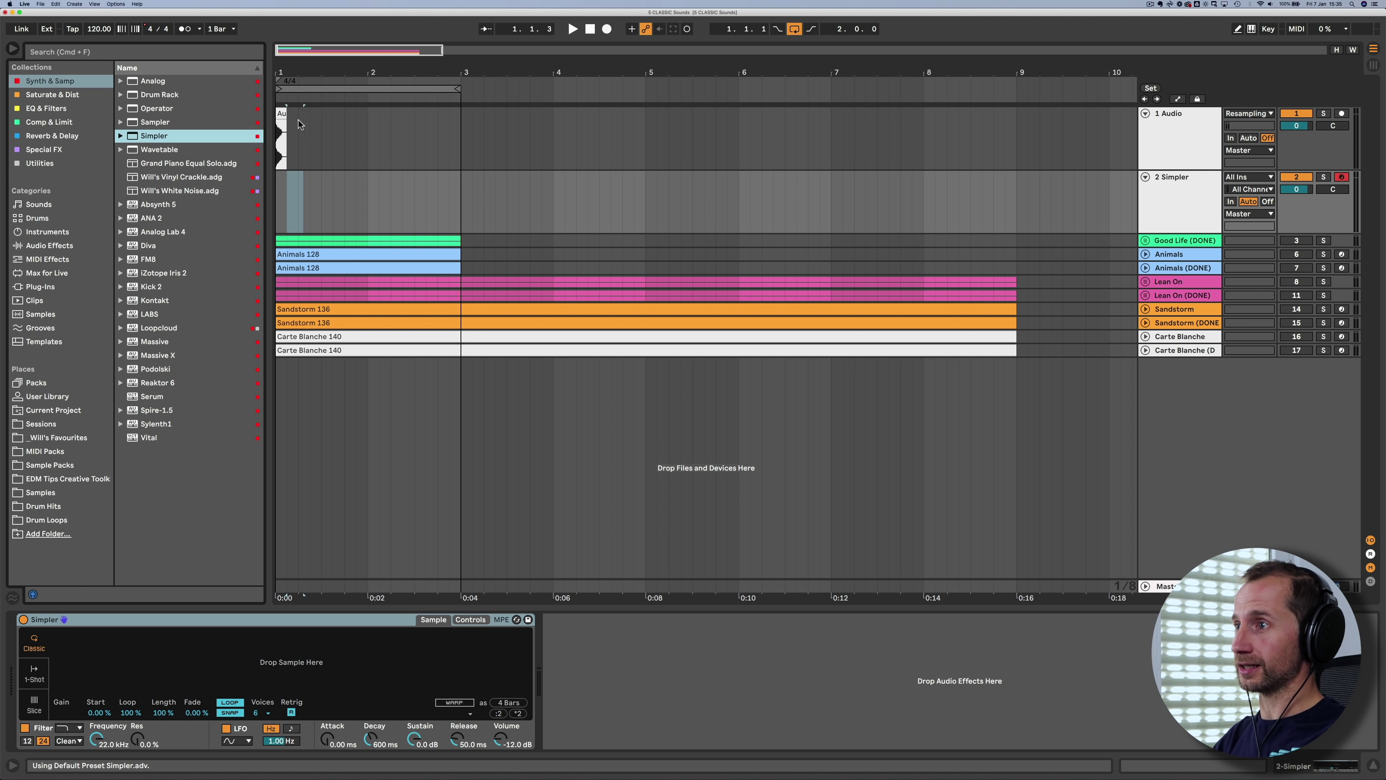
click(280, 112)
drag(281, 113, 197, 658)
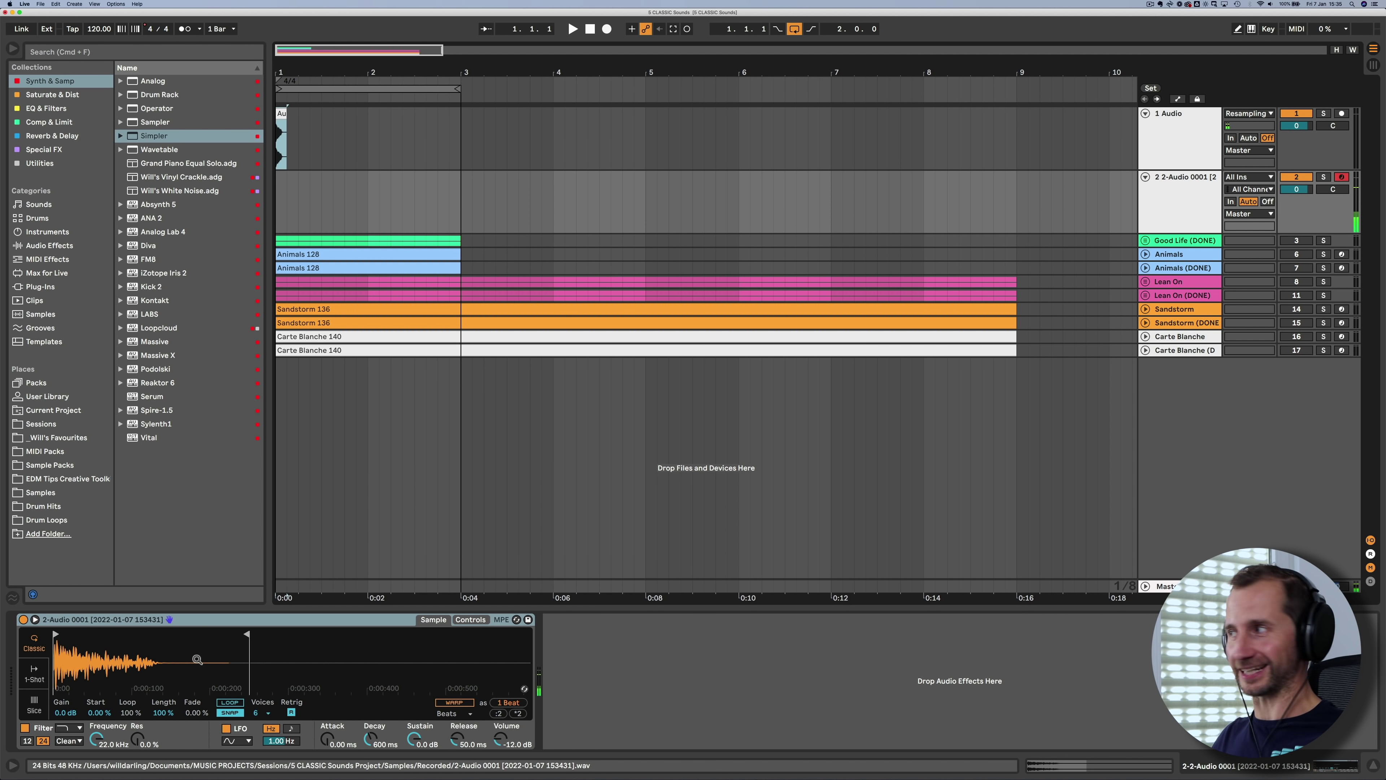
Delete the empty 1 Audio track
click(1145, 241)
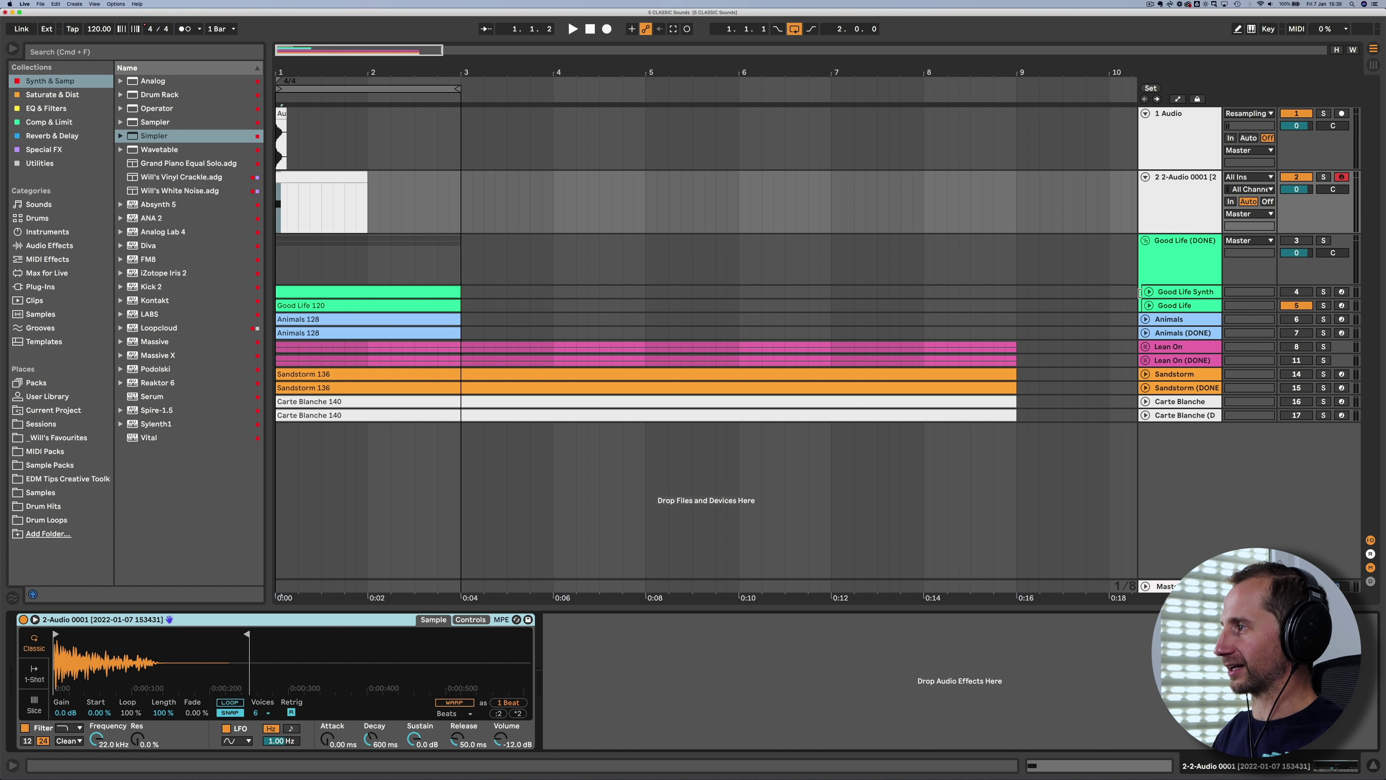
click(1149, 305)
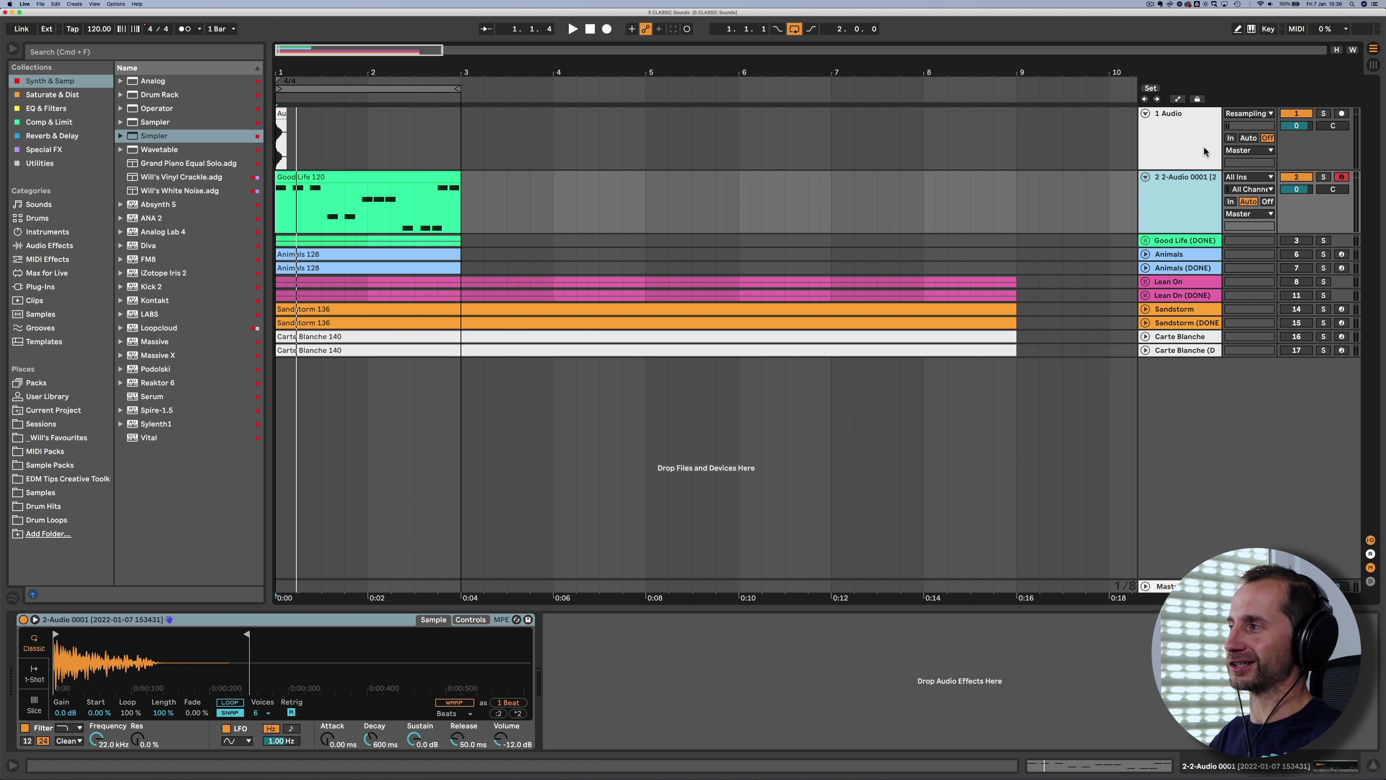
click(1203, 145)
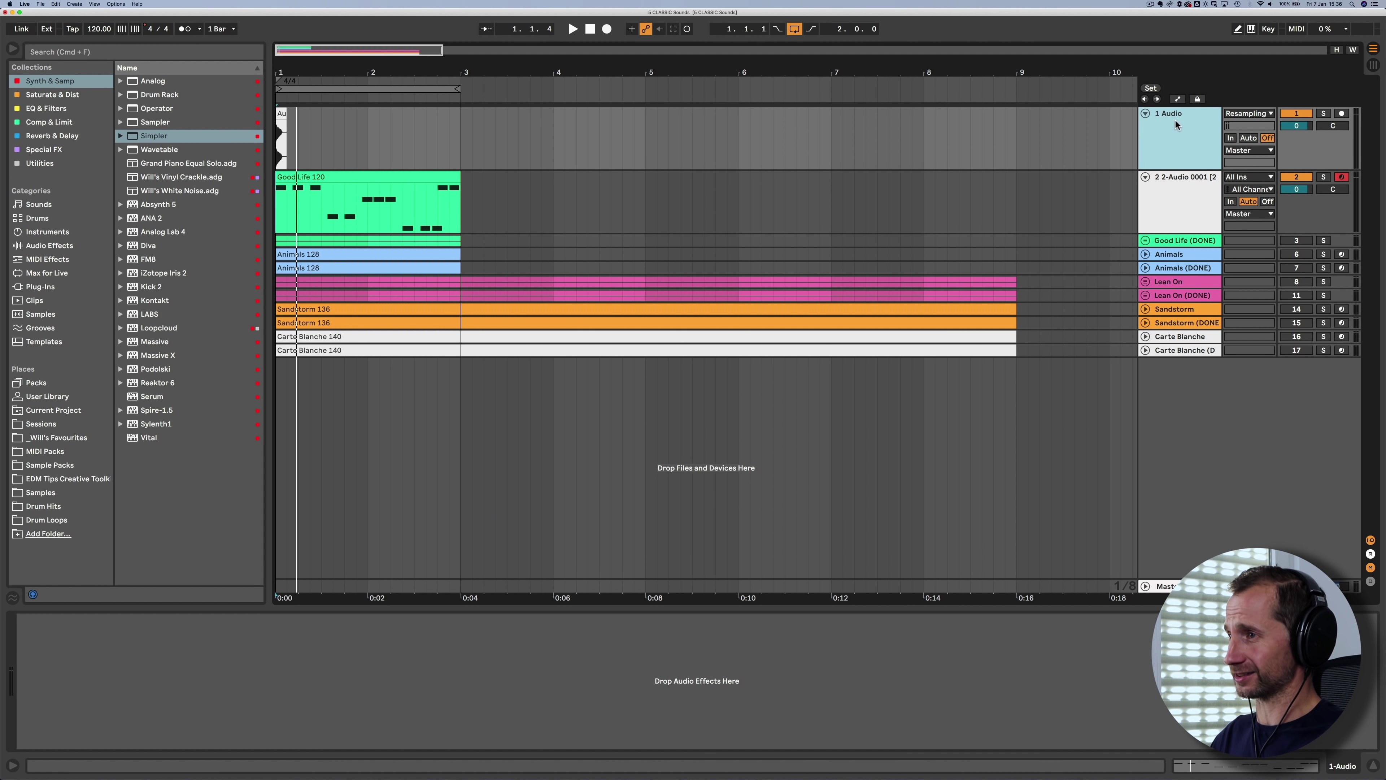
key(BackSpace)
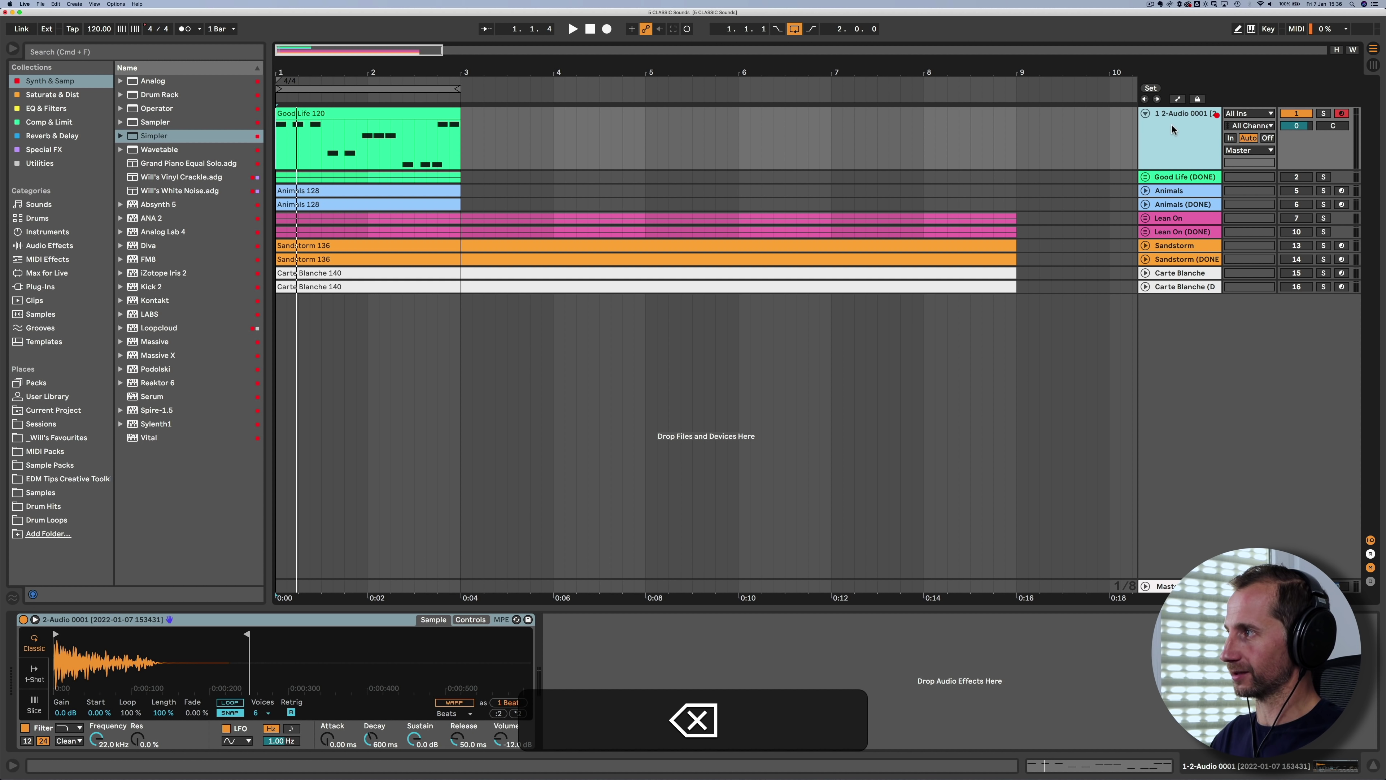
Solo the resampled stab track and raise the Simpler volume to about -9 dB
click(1170, 125)
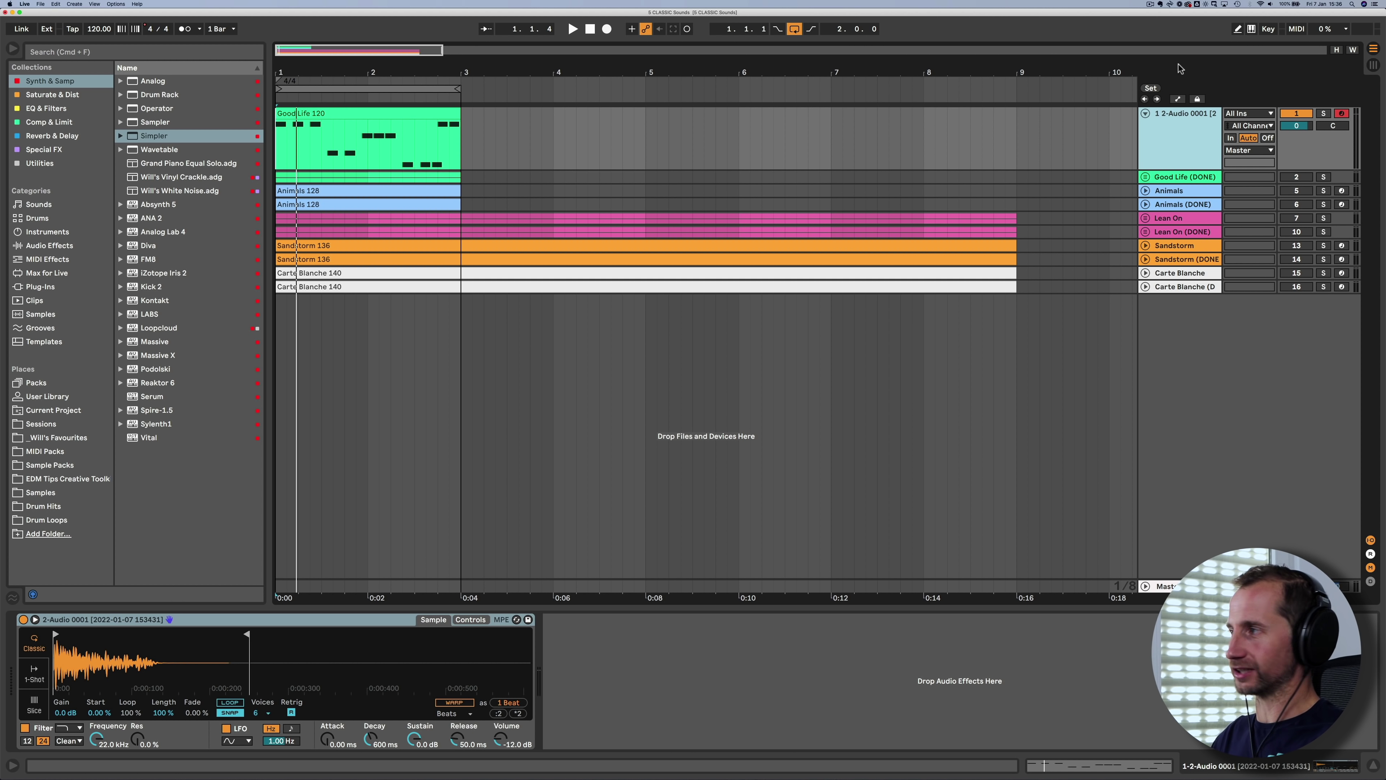
click(1324, 113)
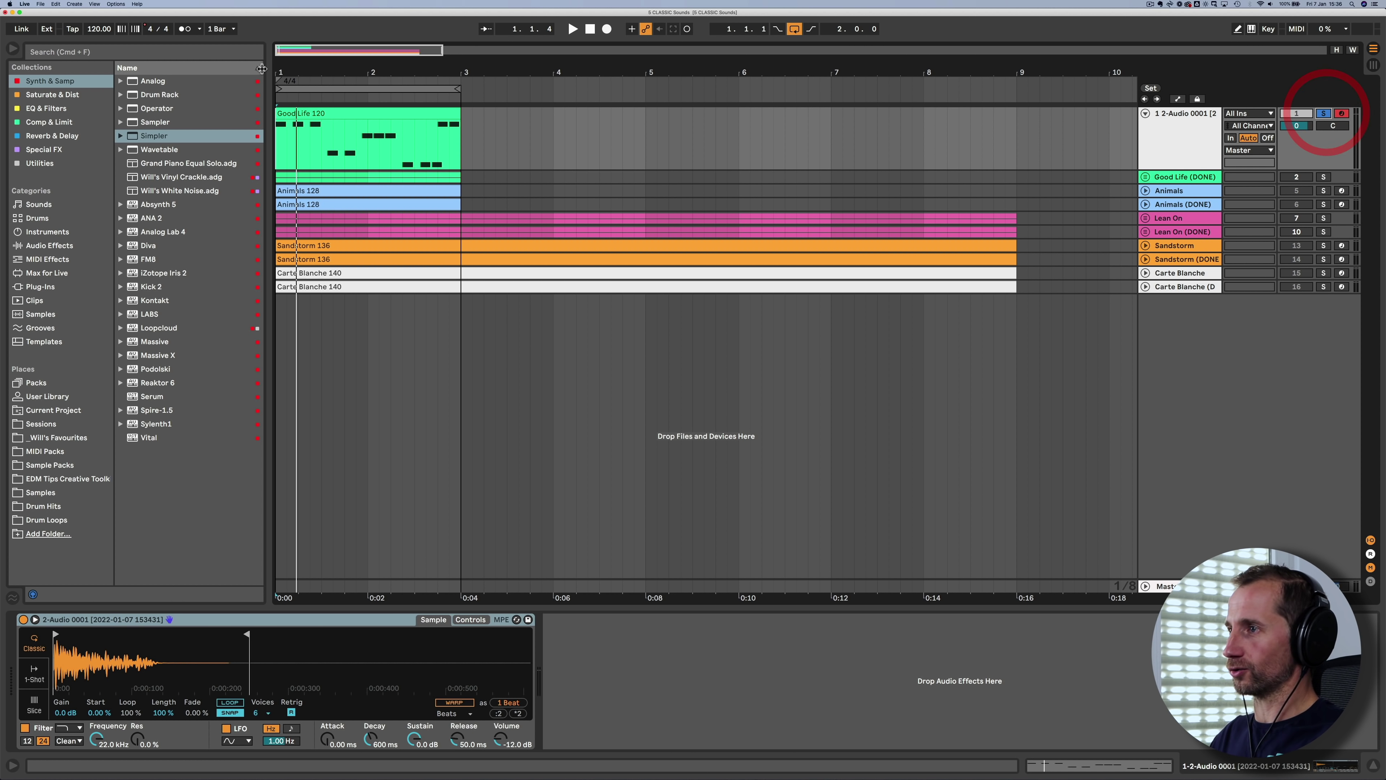
click(324, 115)
key(space)
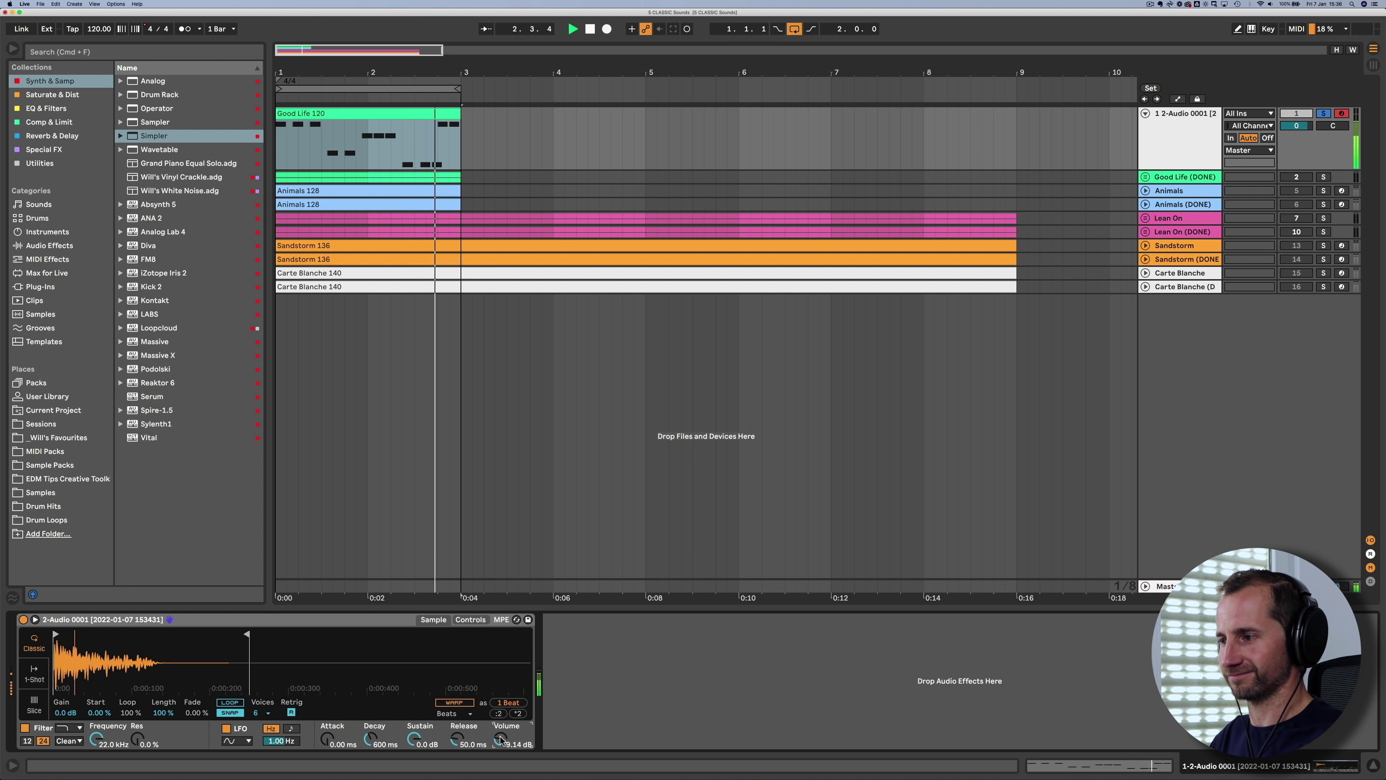
drag(500, 744, 501, 737)
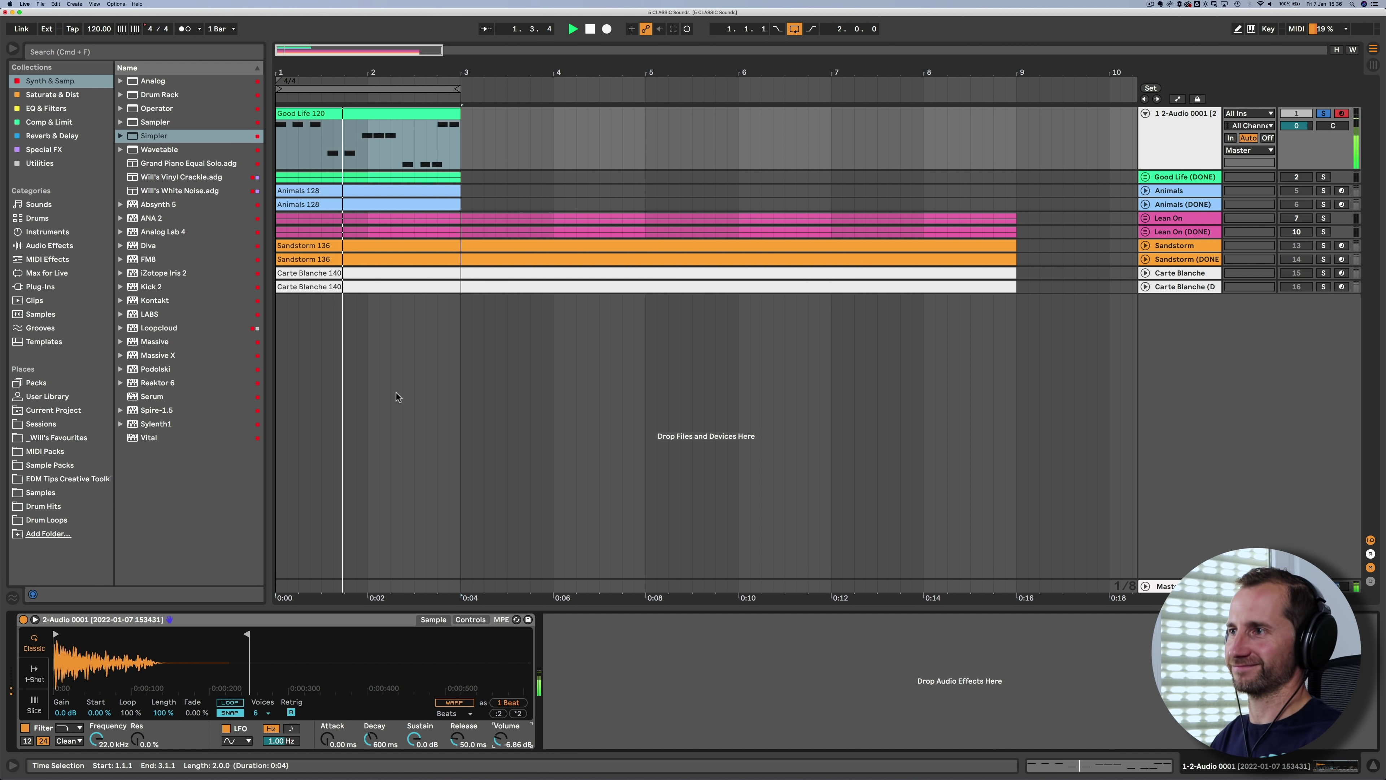
Copy all Good Life 120 notes an octave up, layering C4, A#3, G3 and F3 over the line
double_click(323, 113)
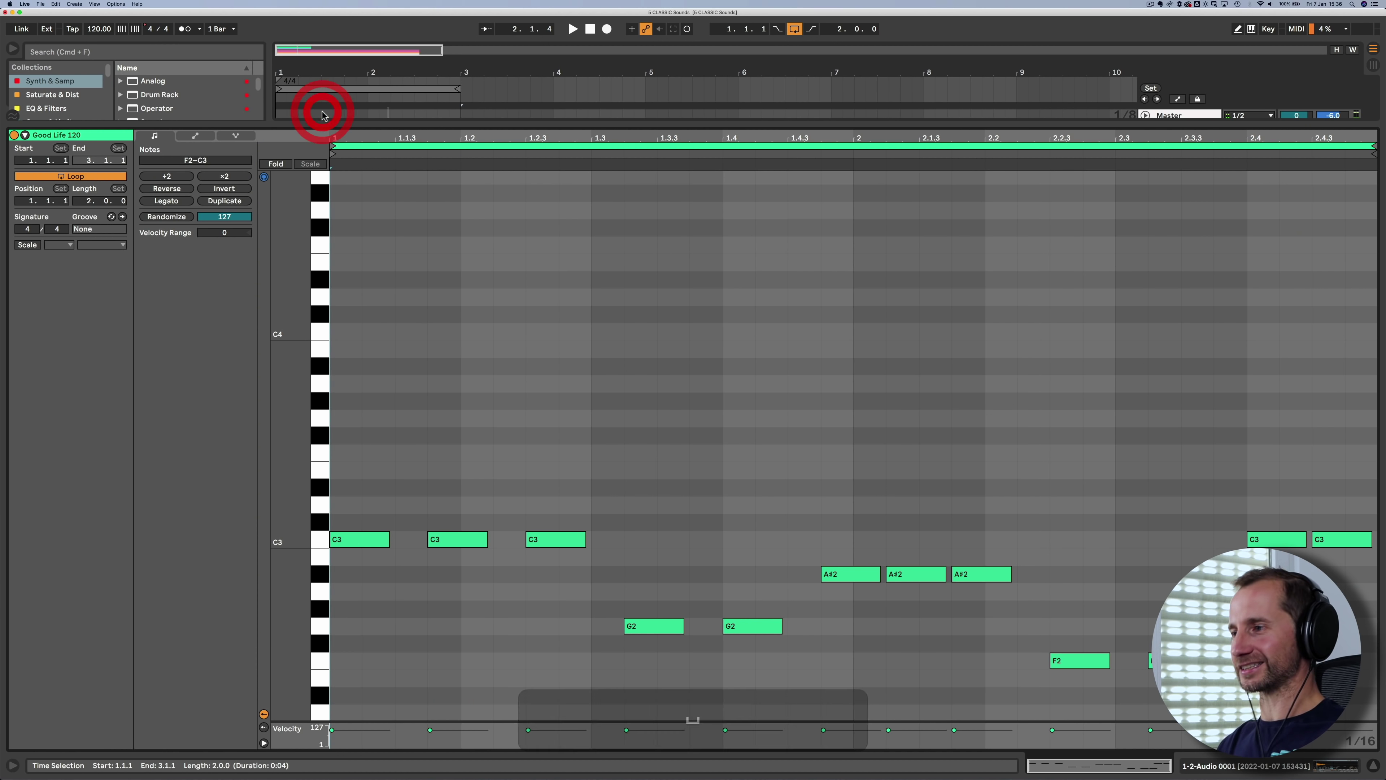
click(396, 486)
key(super+a)
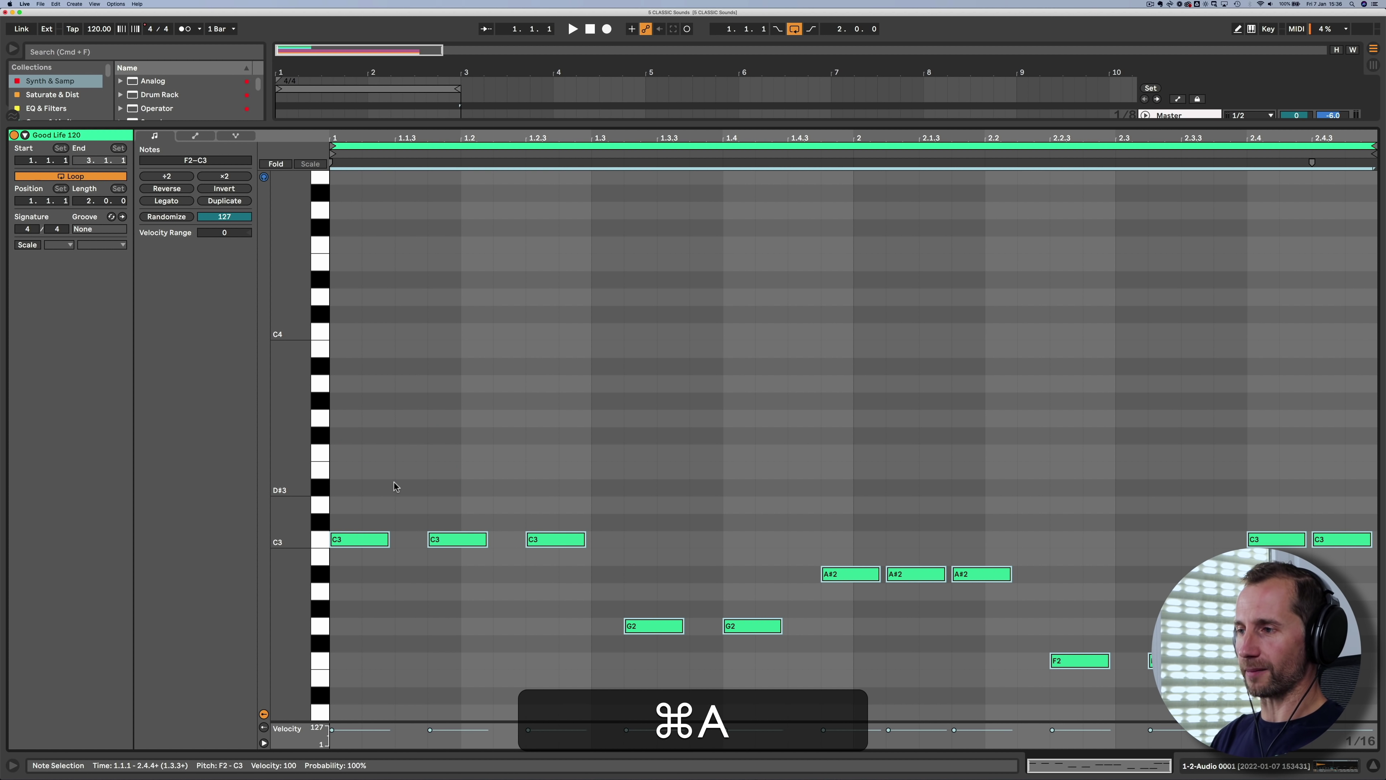
key(alt)
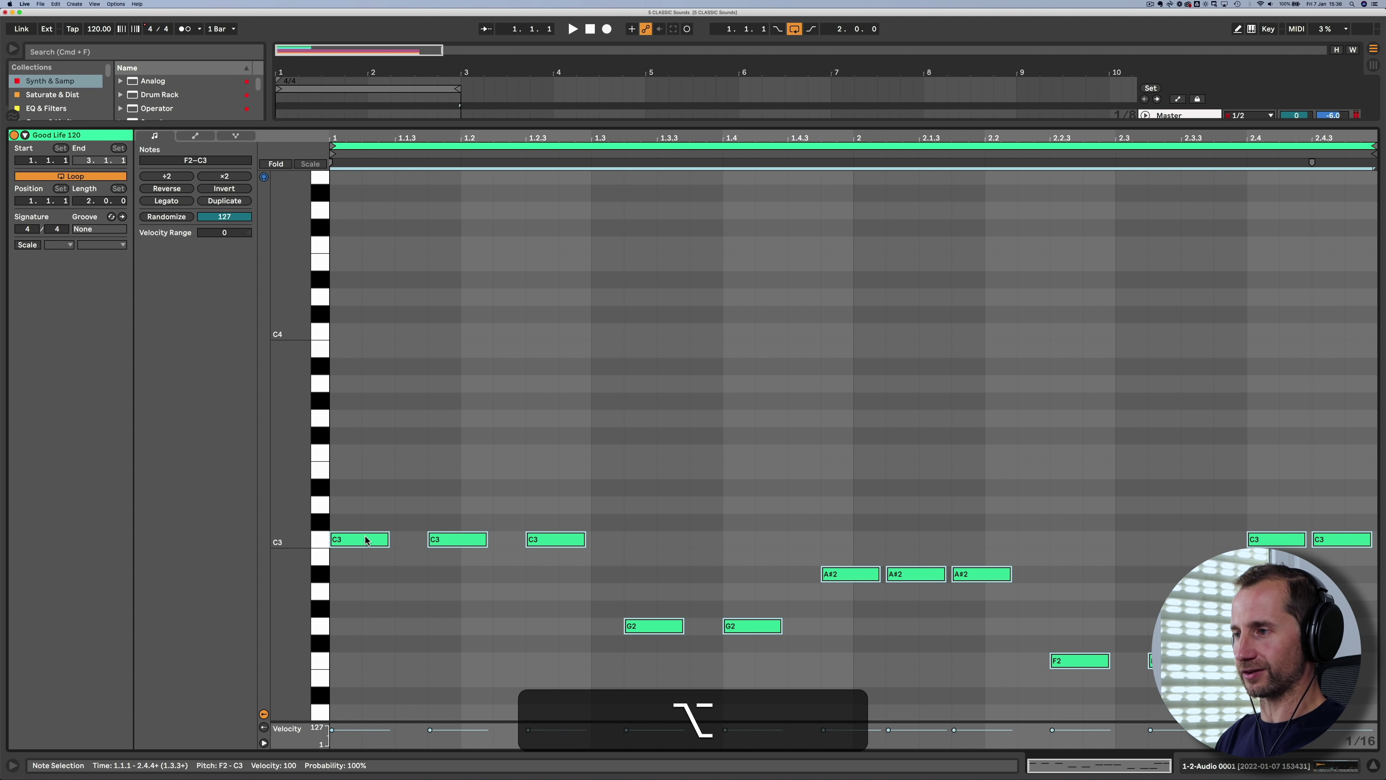
drag(365, 539, 365, 525)
key(shift+Up)
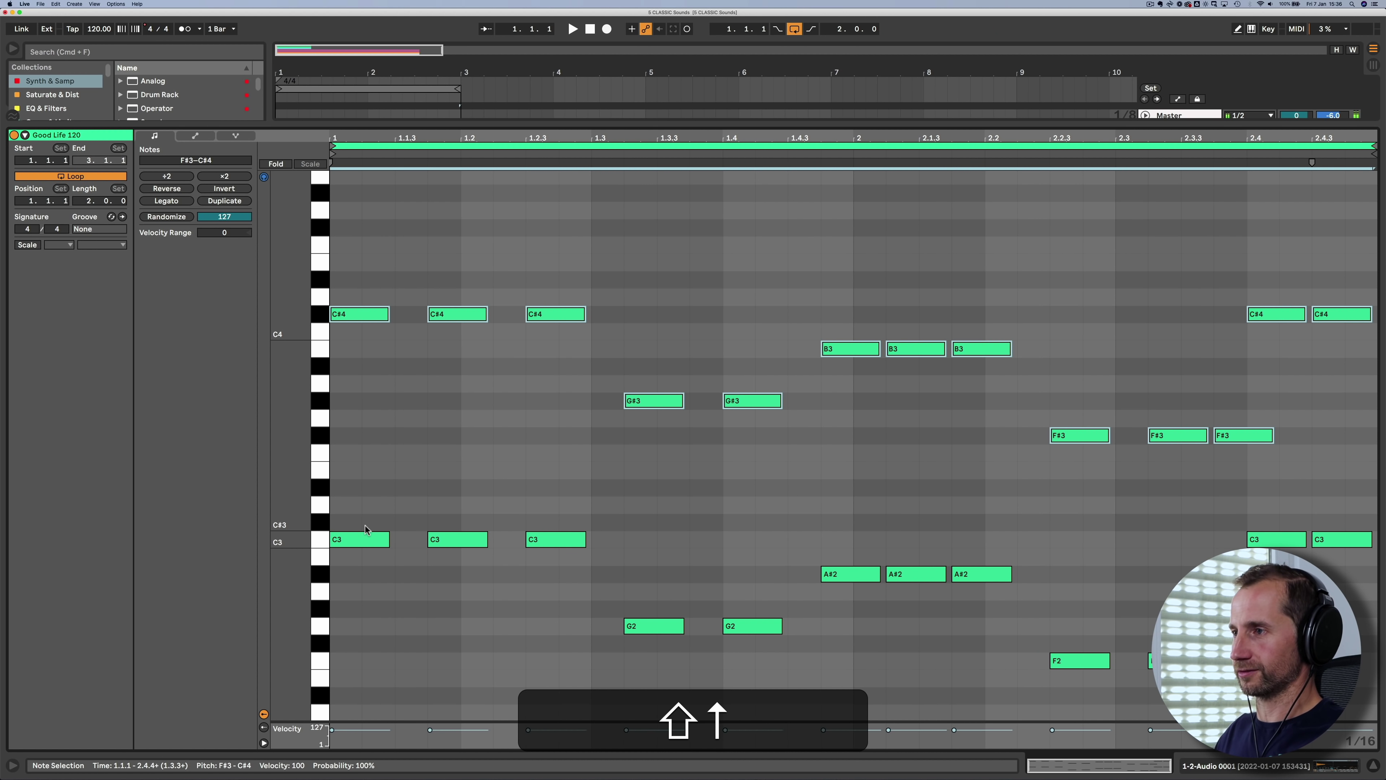
key(Down)
key(space)
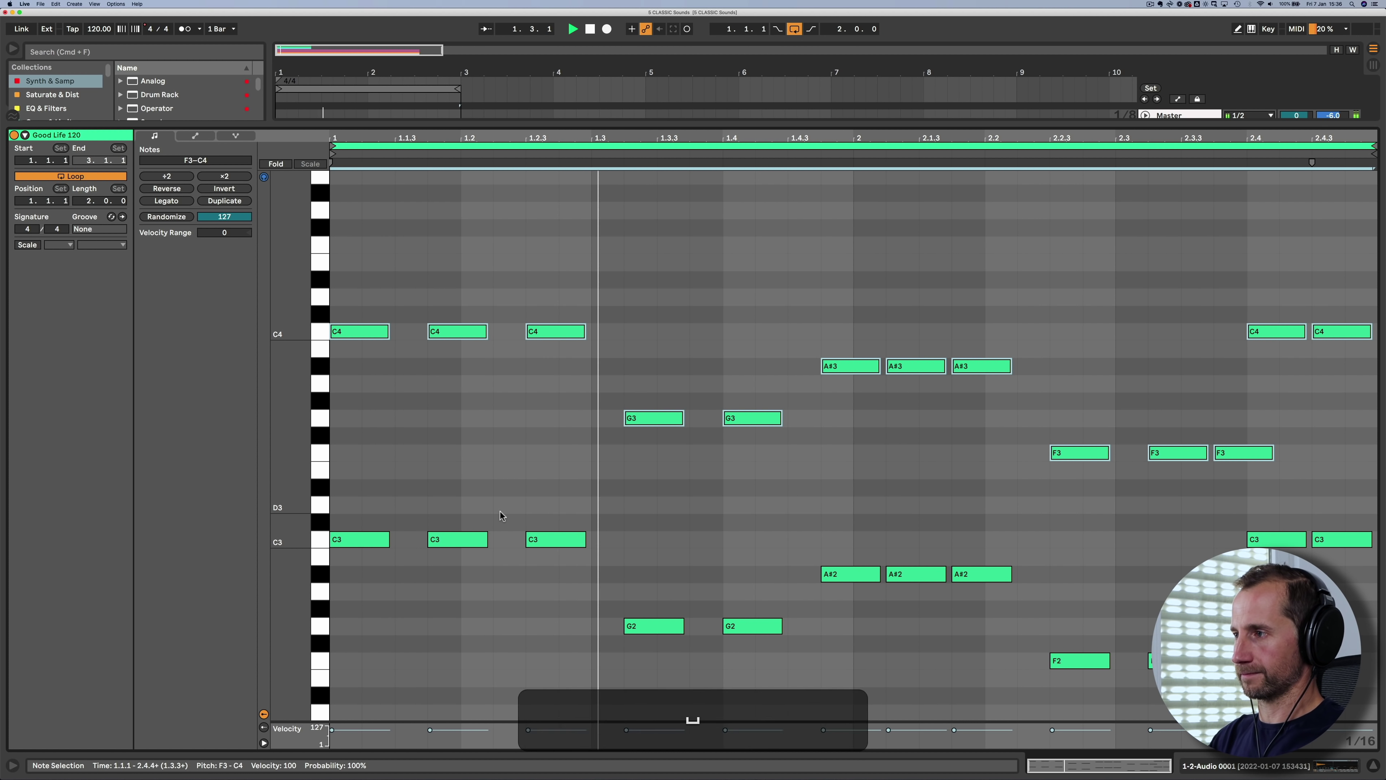
key(shift+Tab)
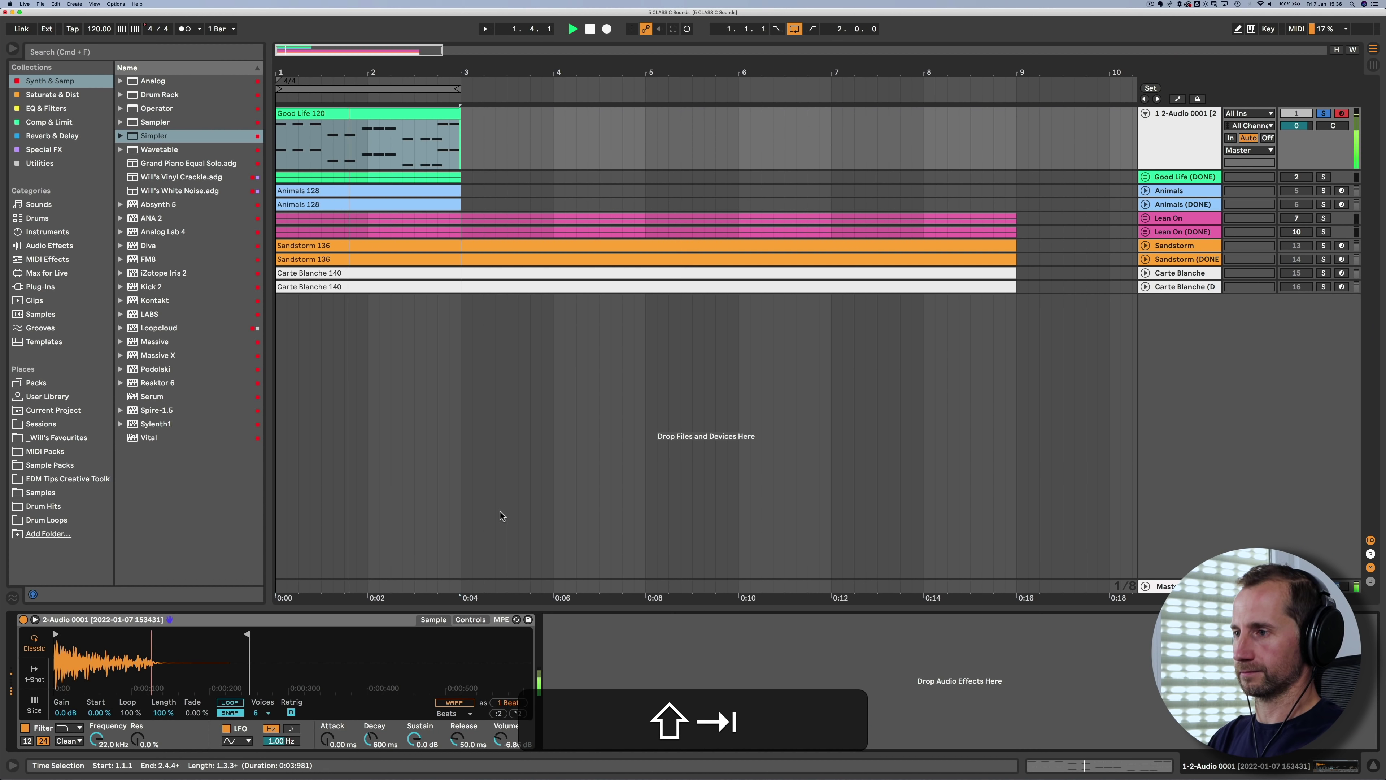
key(space)
Add EQ Eight after the stab sampler
click(357, 618)
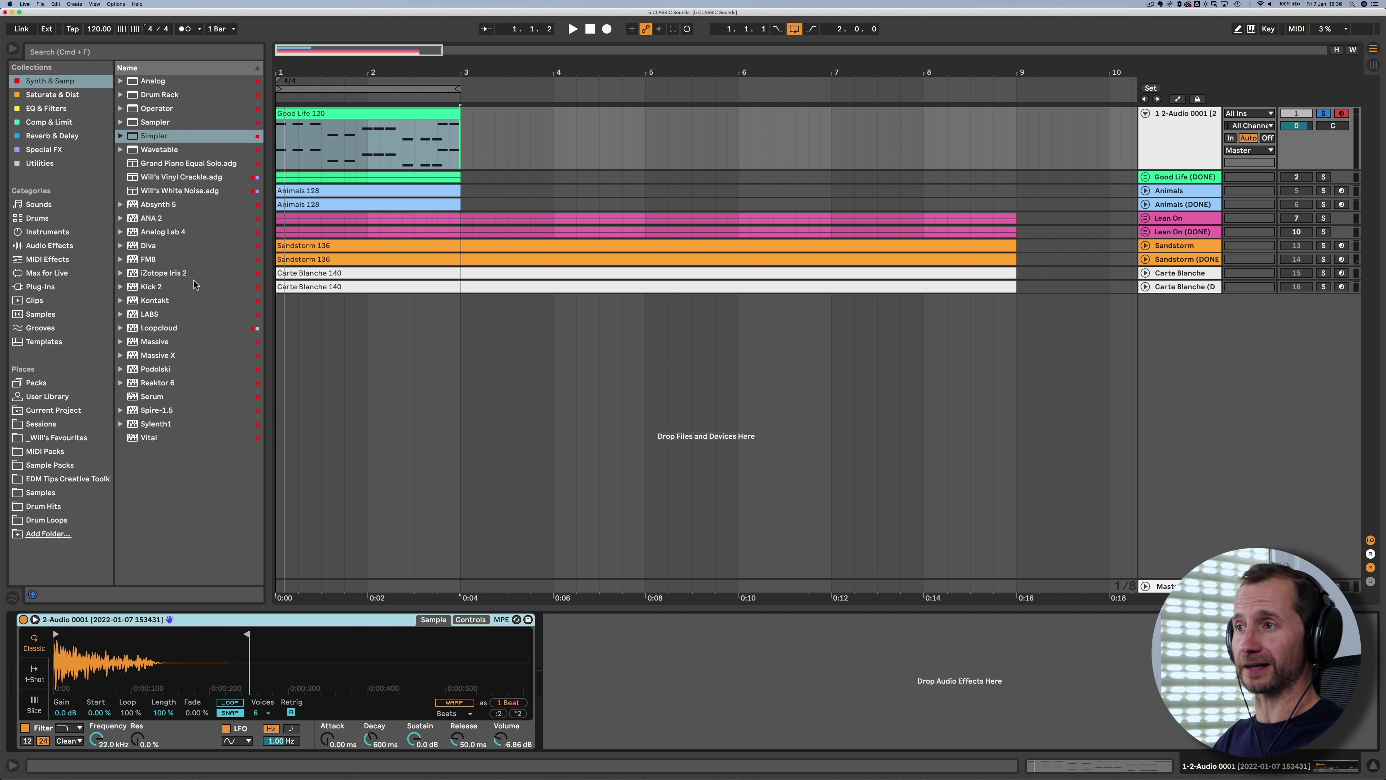
click(48, 106)
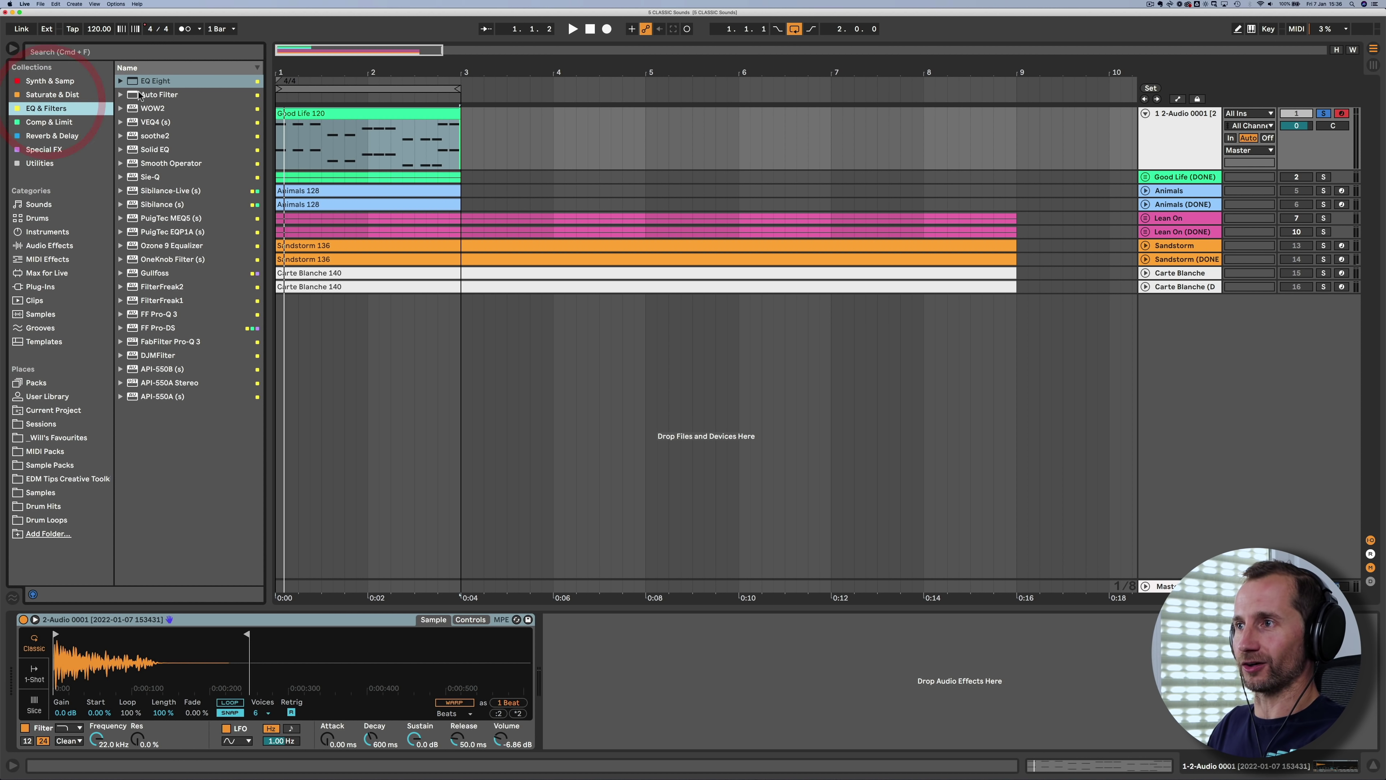
drag(594, 633, 597, 639)
Insert Redux from Drive & Color before EQ Eight, set to 8 bits
click(54, 82)
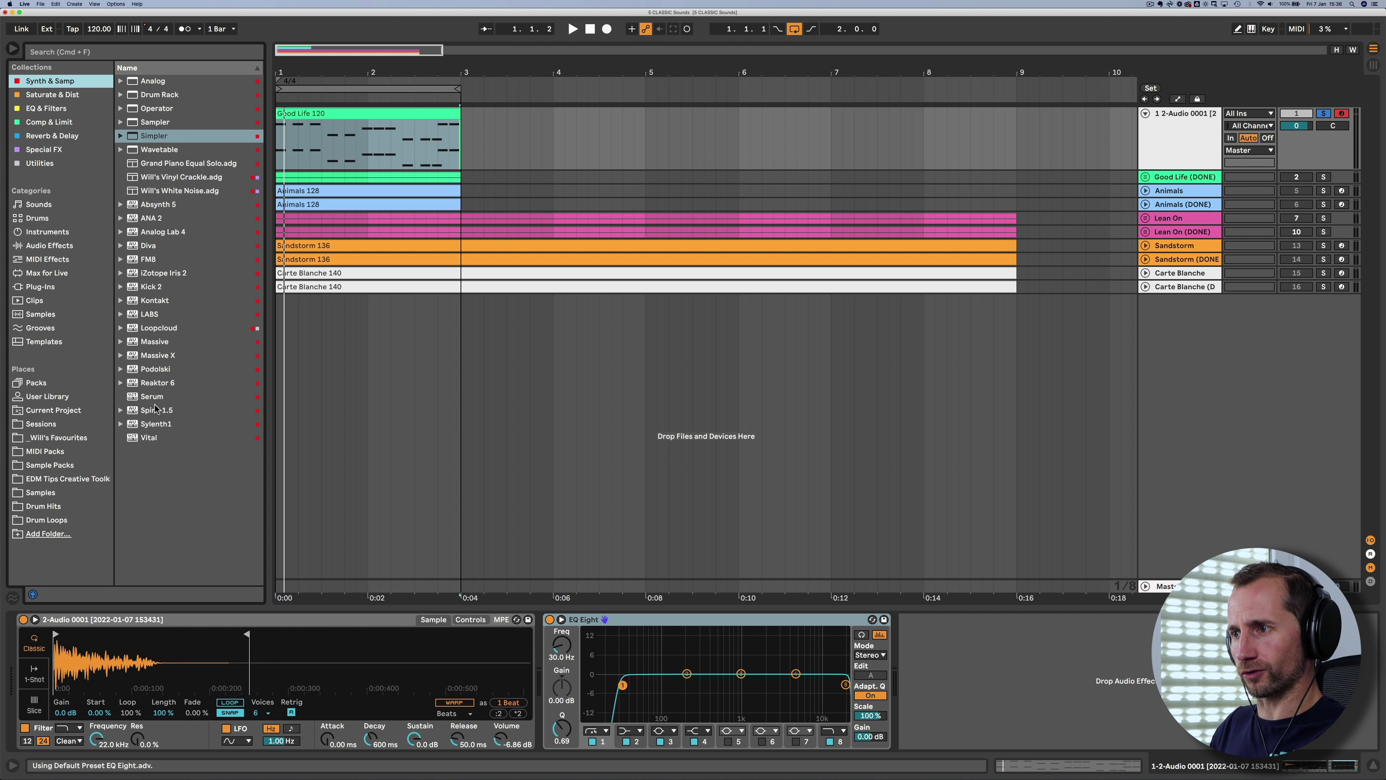
click(48, 204)
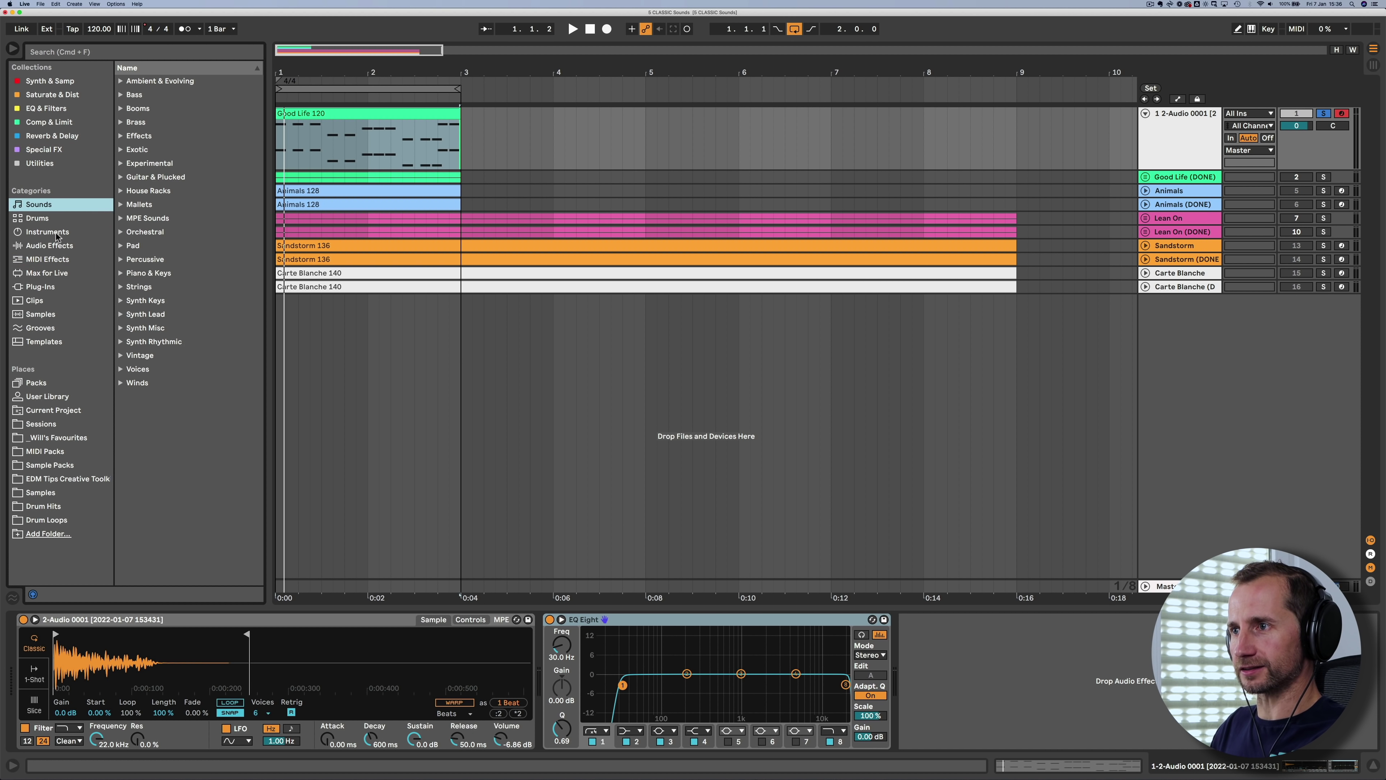
click(52, 245)
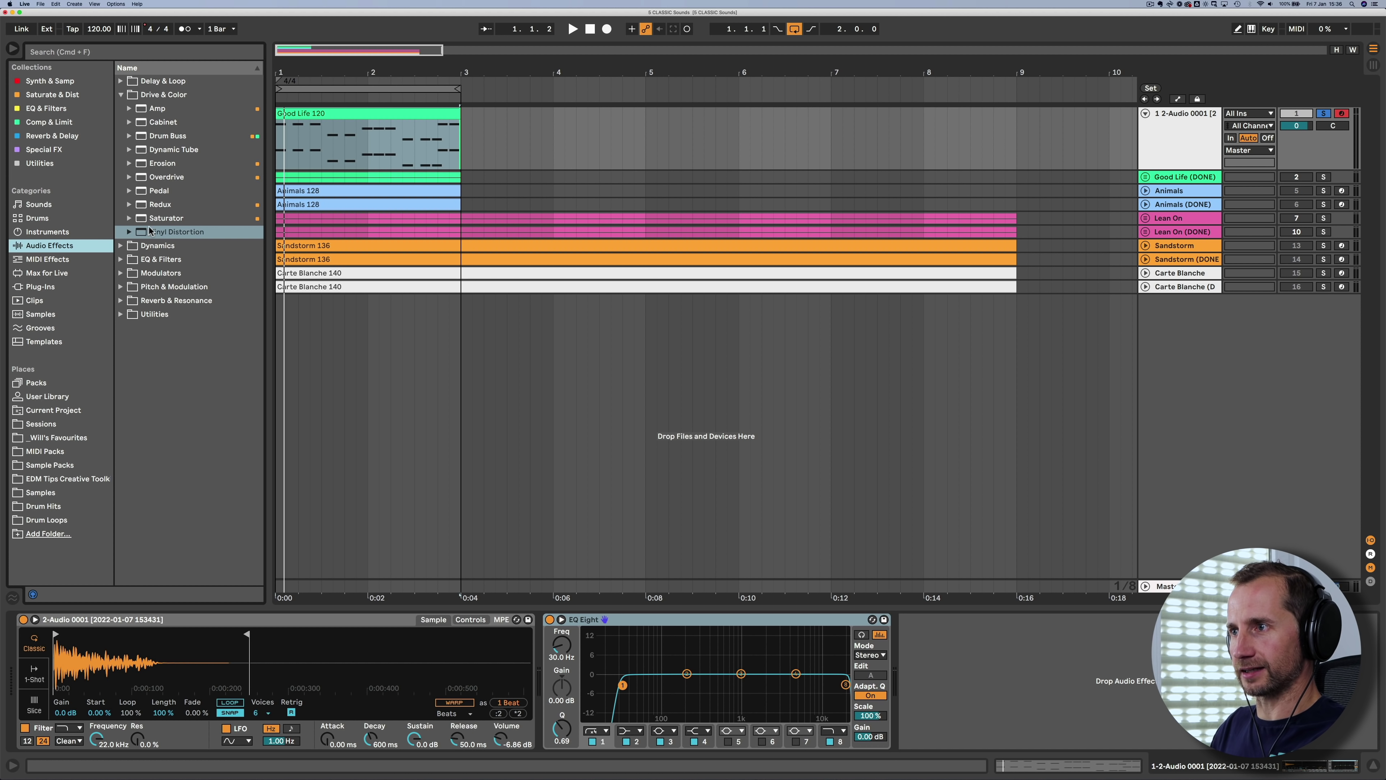
click(151, 205)
drag(565, 437, 626, 672)
Play the stab and raise EQ Eight's low cut to about 80 Hz
key(space)
drag(736, 685, 768, 685)
click(959, 683)
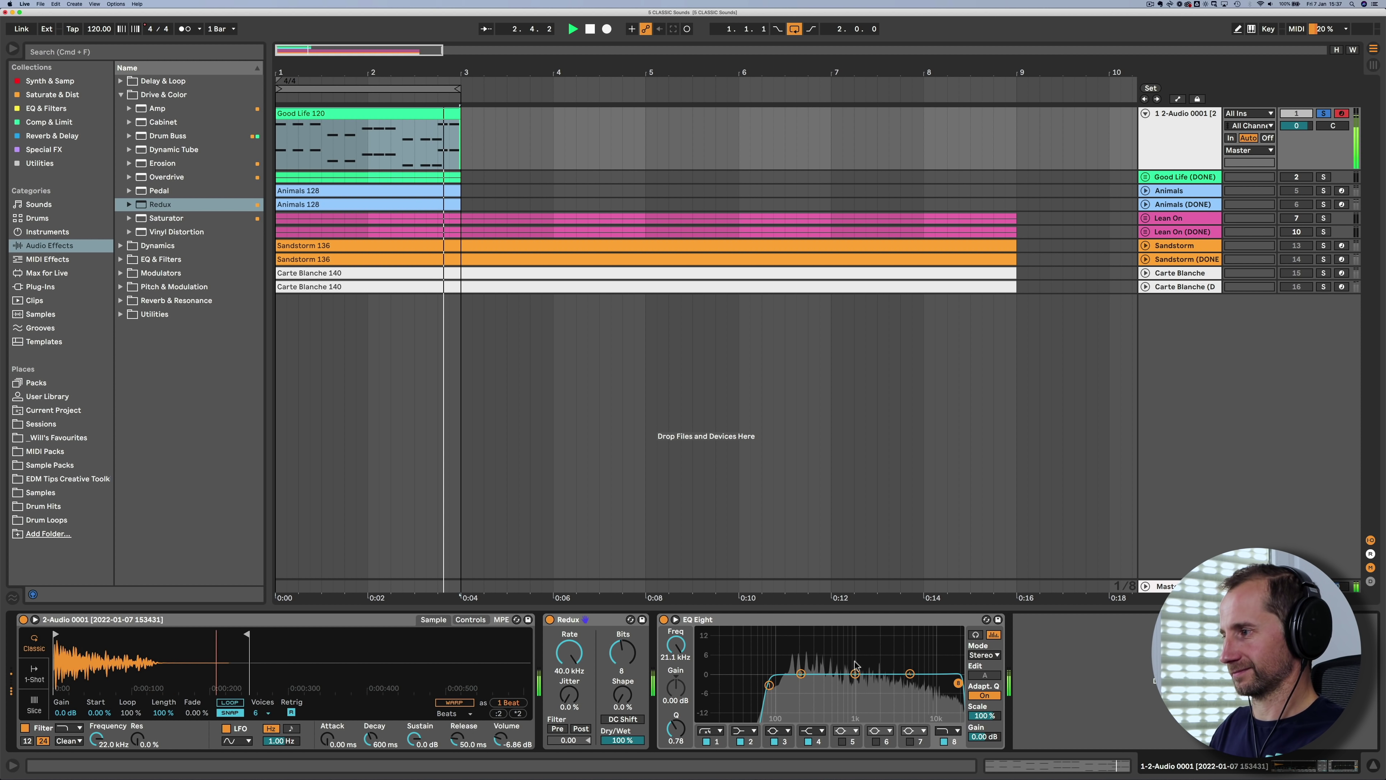
Dip EQ Eight slightly around 1 kHz and add Echo after it
drag(854, 673, 857, 676)
click(53, 135)
drag(133, 97, 177, 106)
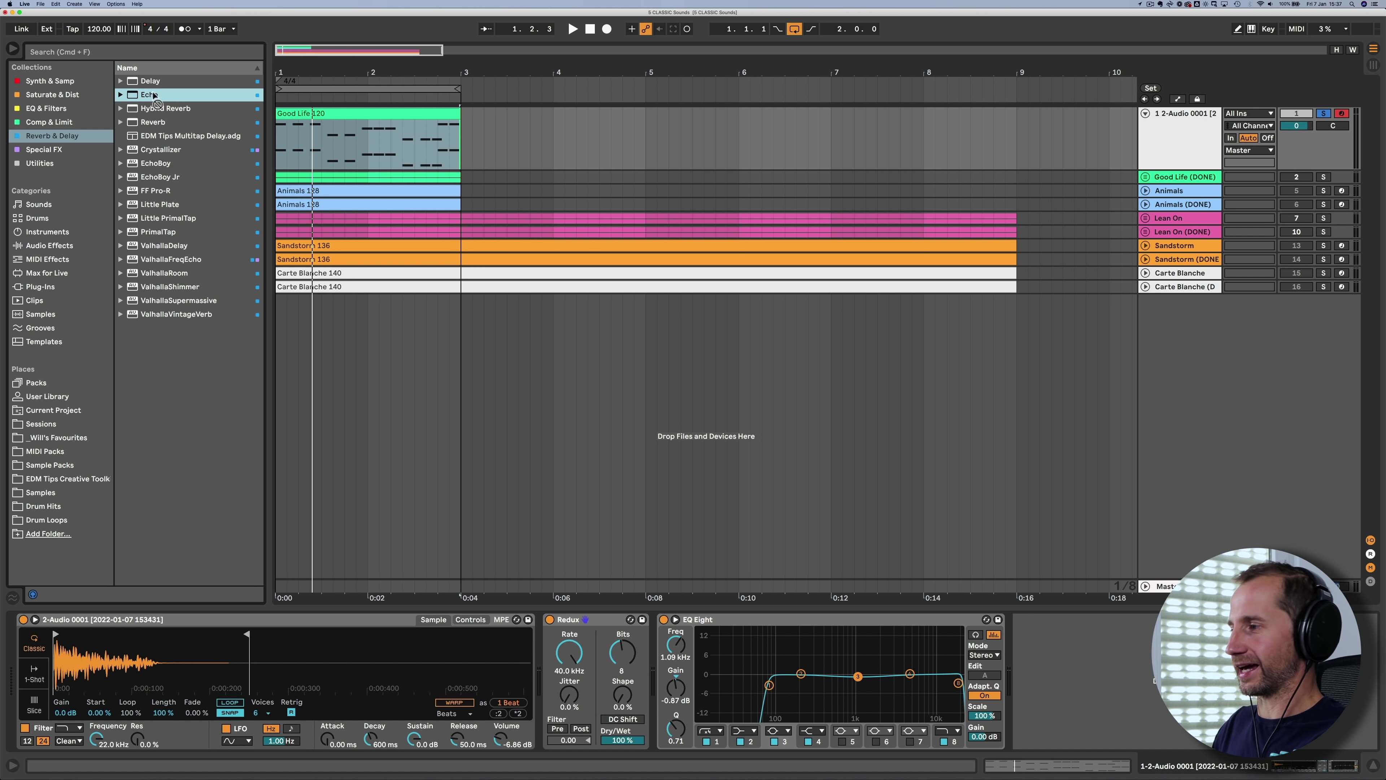
drag(802, 472, 1070, 645)
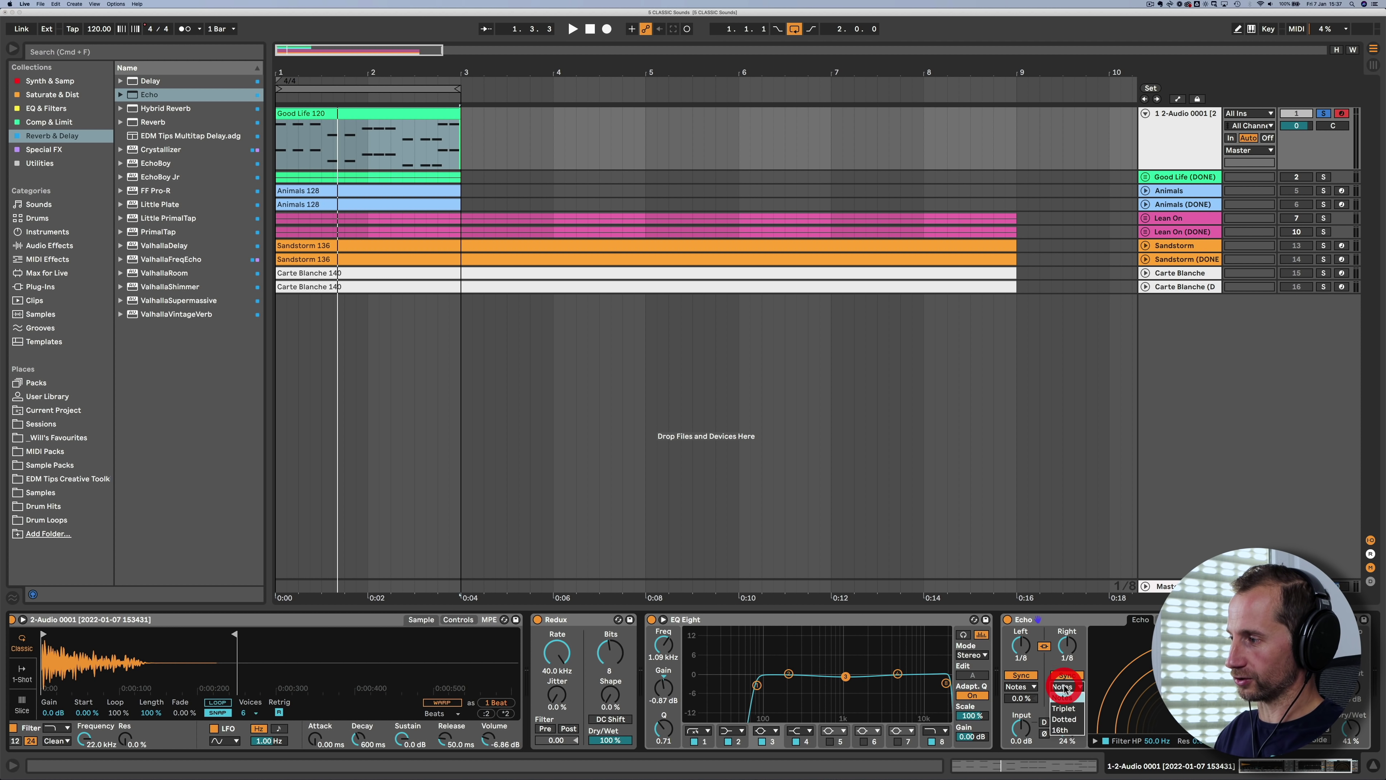
Lower Echo's dry/wet, cut its feedback to 17% and show its filter section
drag(1350, 728, 1351, 734)
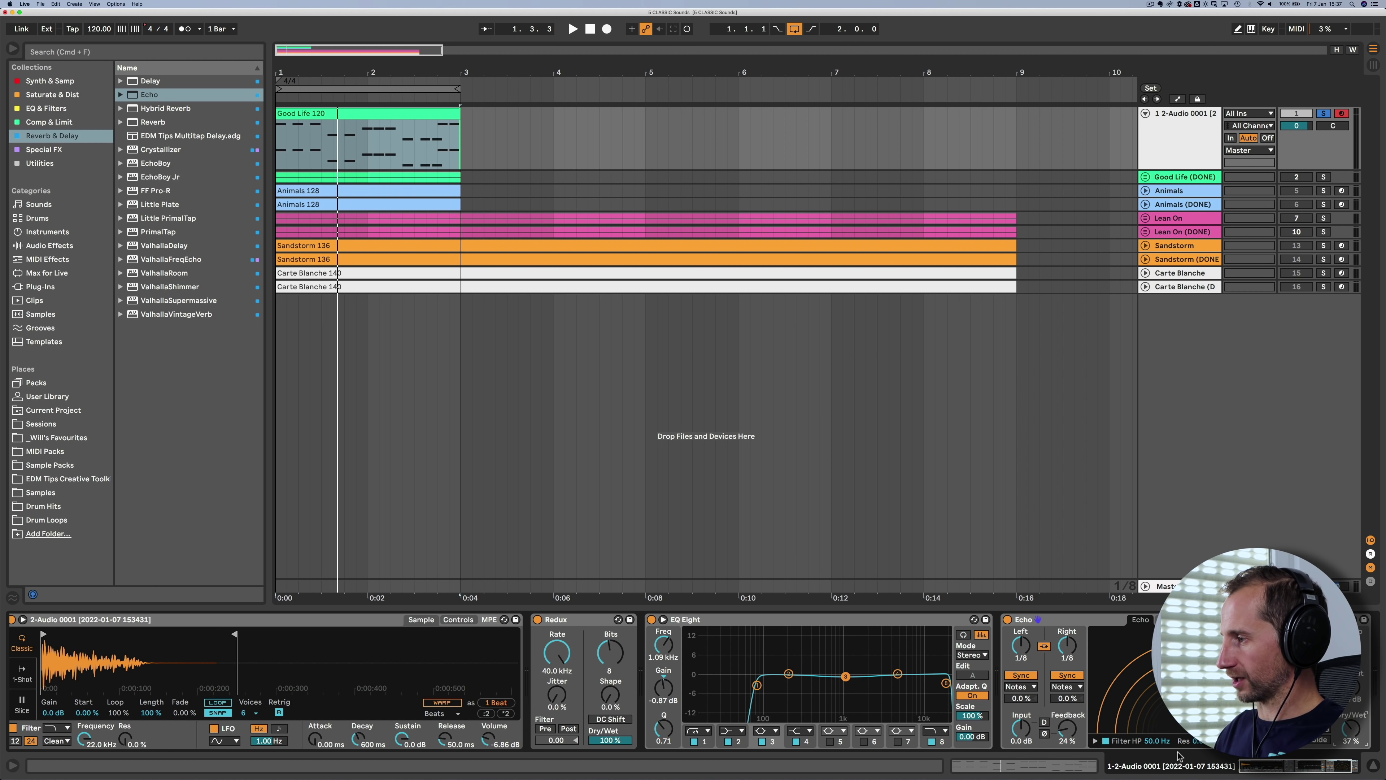
key(space)
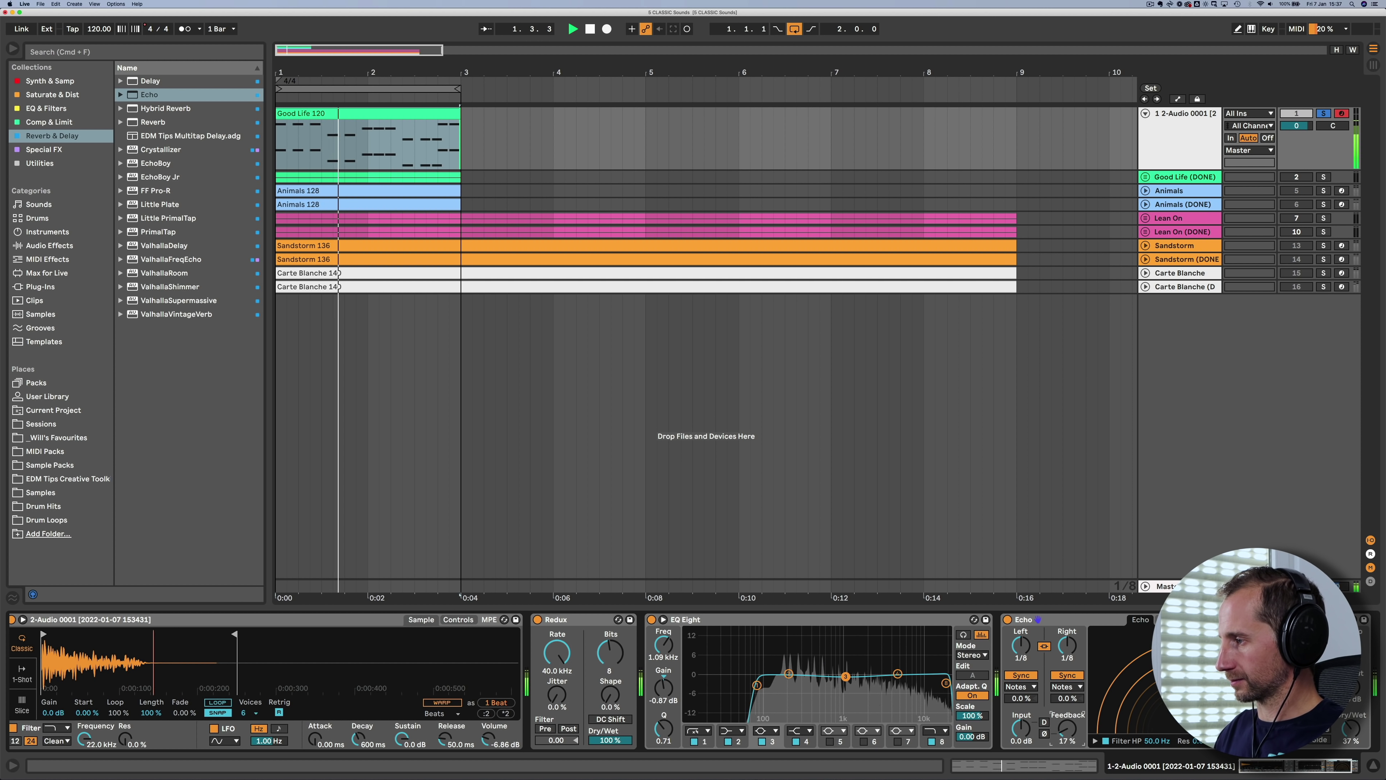
drag(1067, 728, 1067, 735)
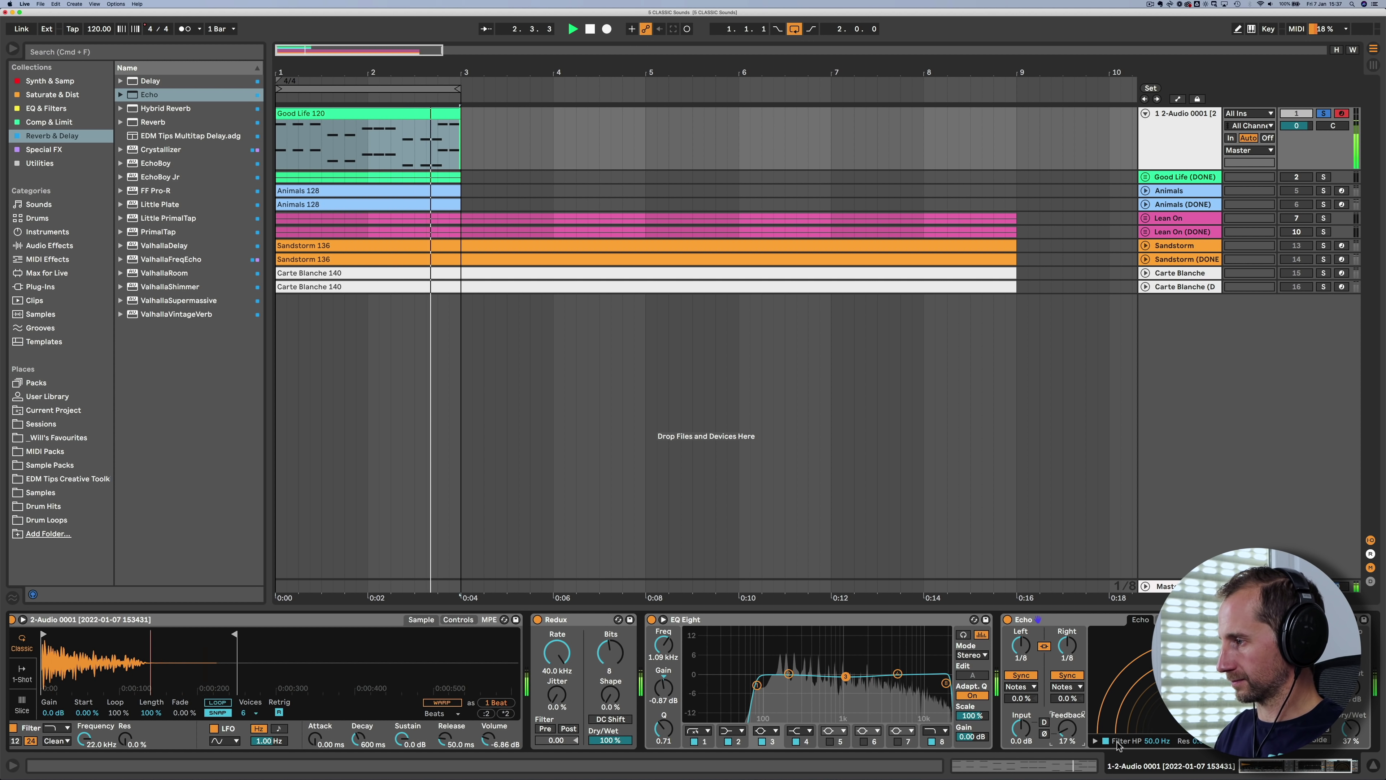
click(1096, 741)
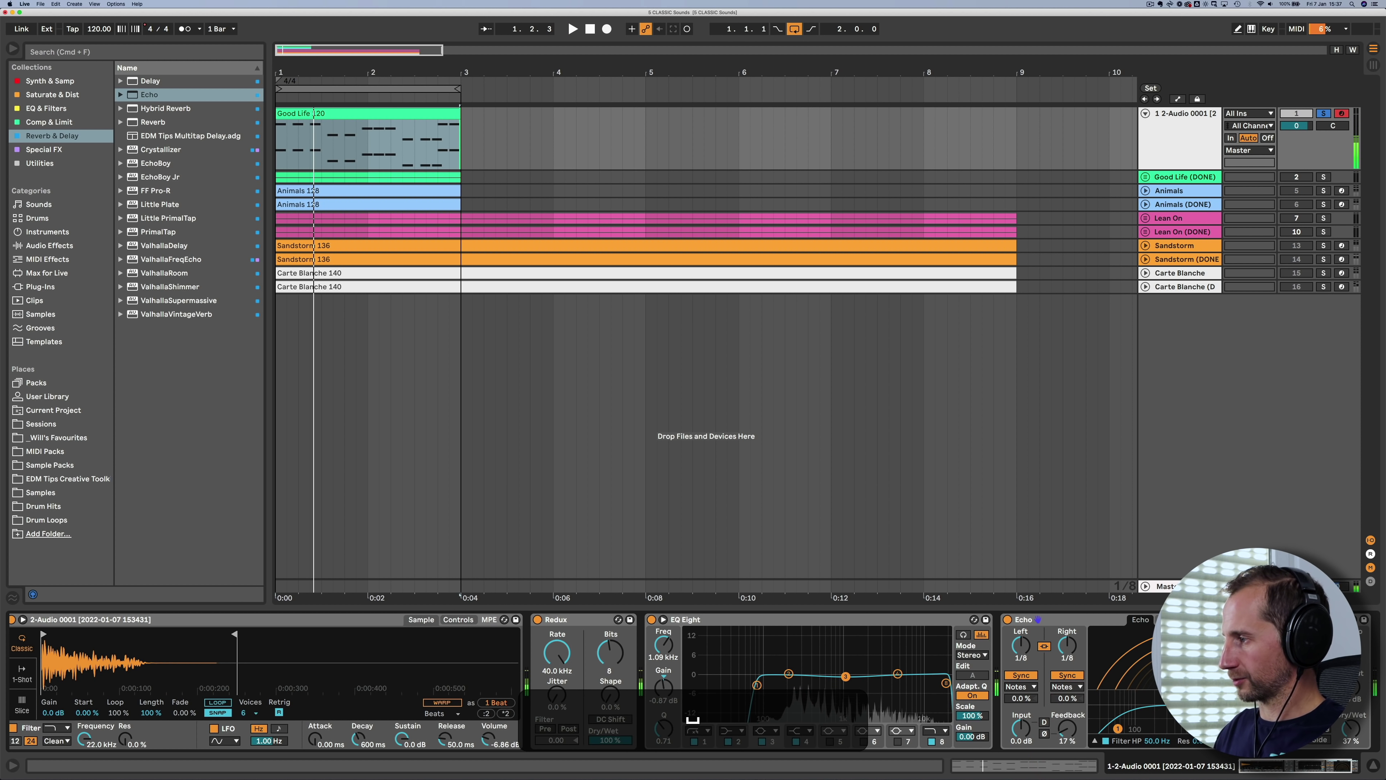
Collapse the Echo, EQ Eight, Redux and sampler devices and stop playback
double_click(1087, 619)
double_click(832, 619)
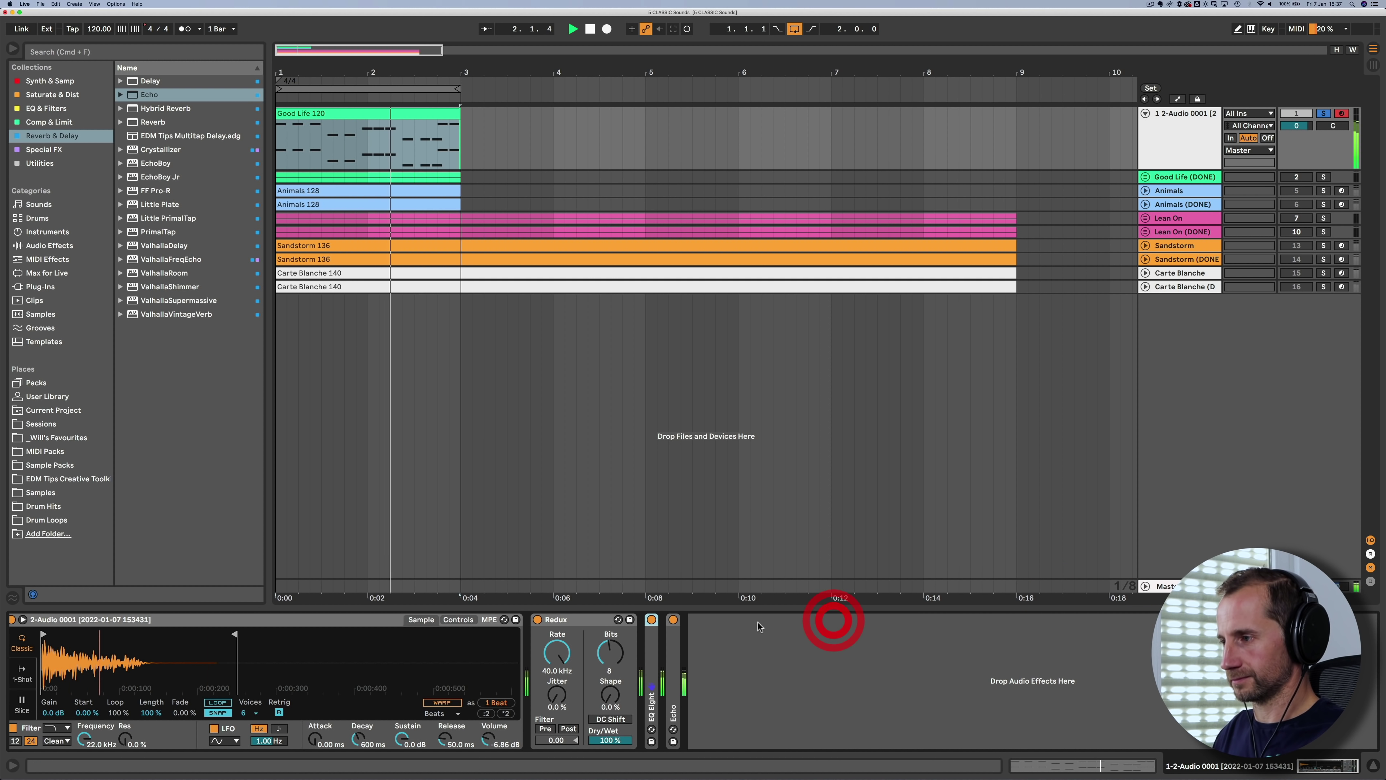
double_click(591, 619)
double_click(323, 619)
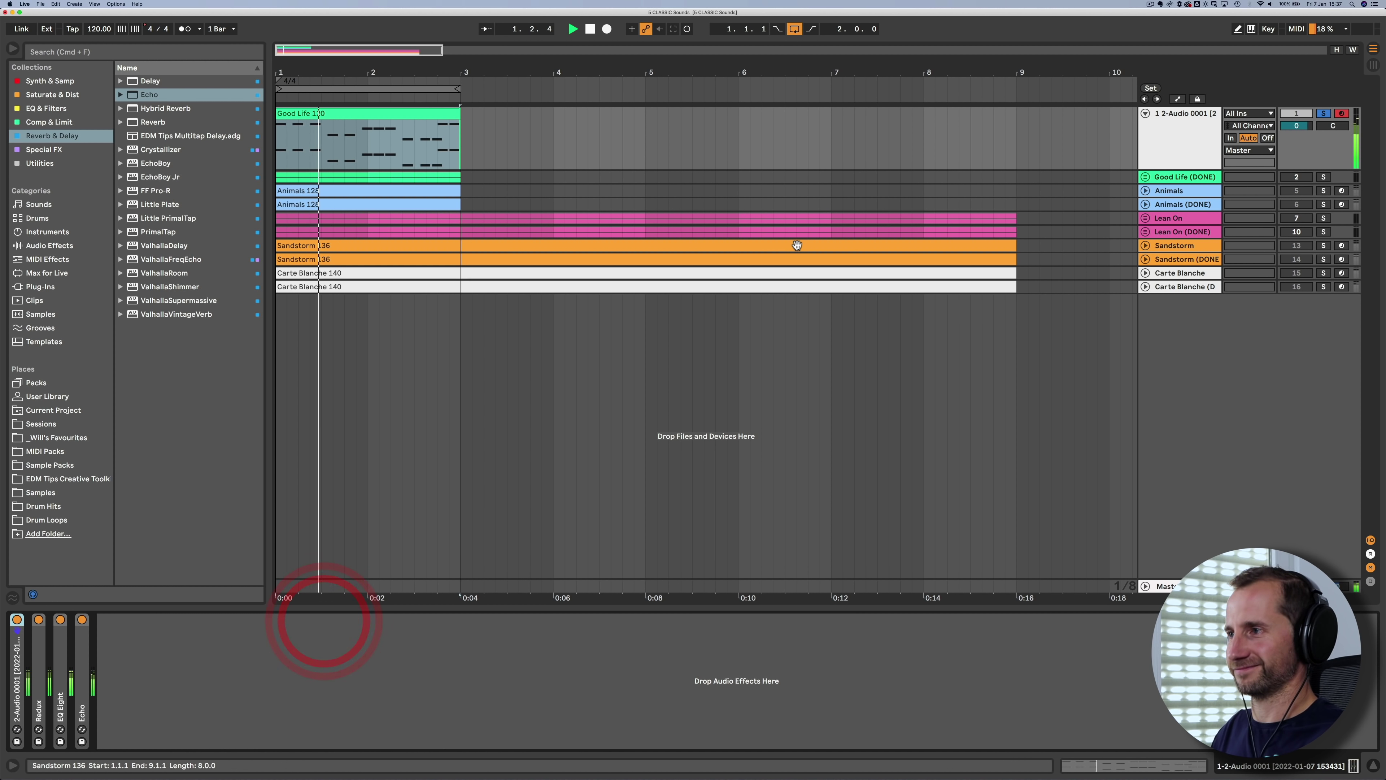
key(space)
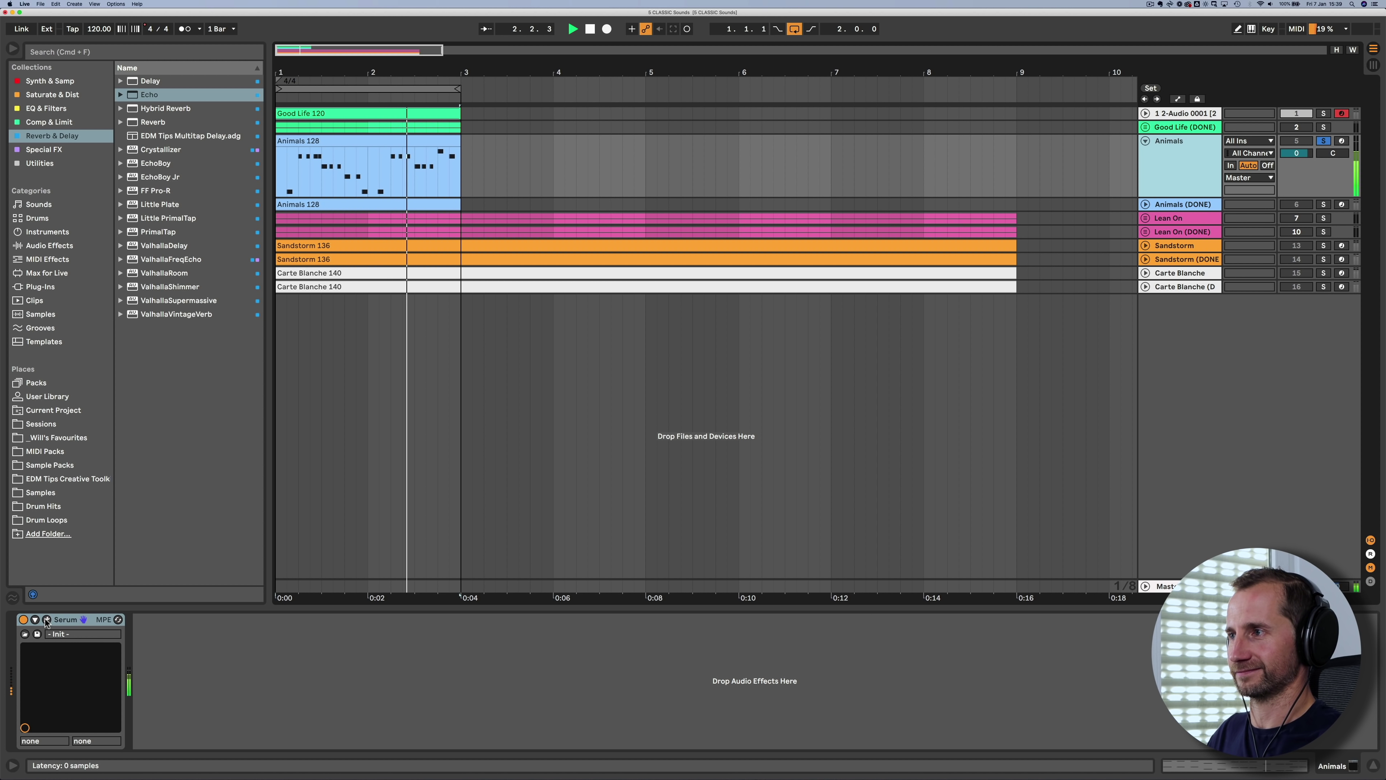
key(space)
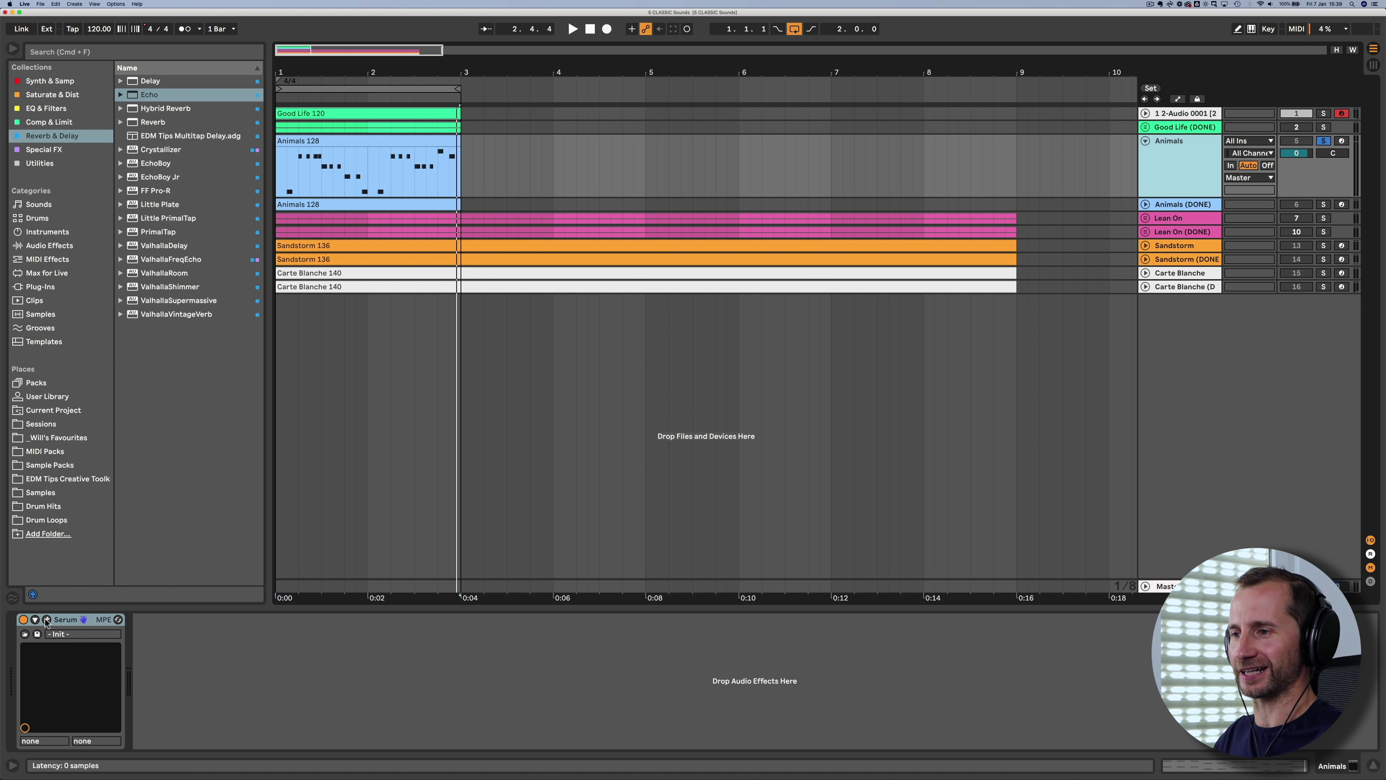
Load the Analog Basic Shapes sine wavetable into Serum's oscillator A
click(47, 620)
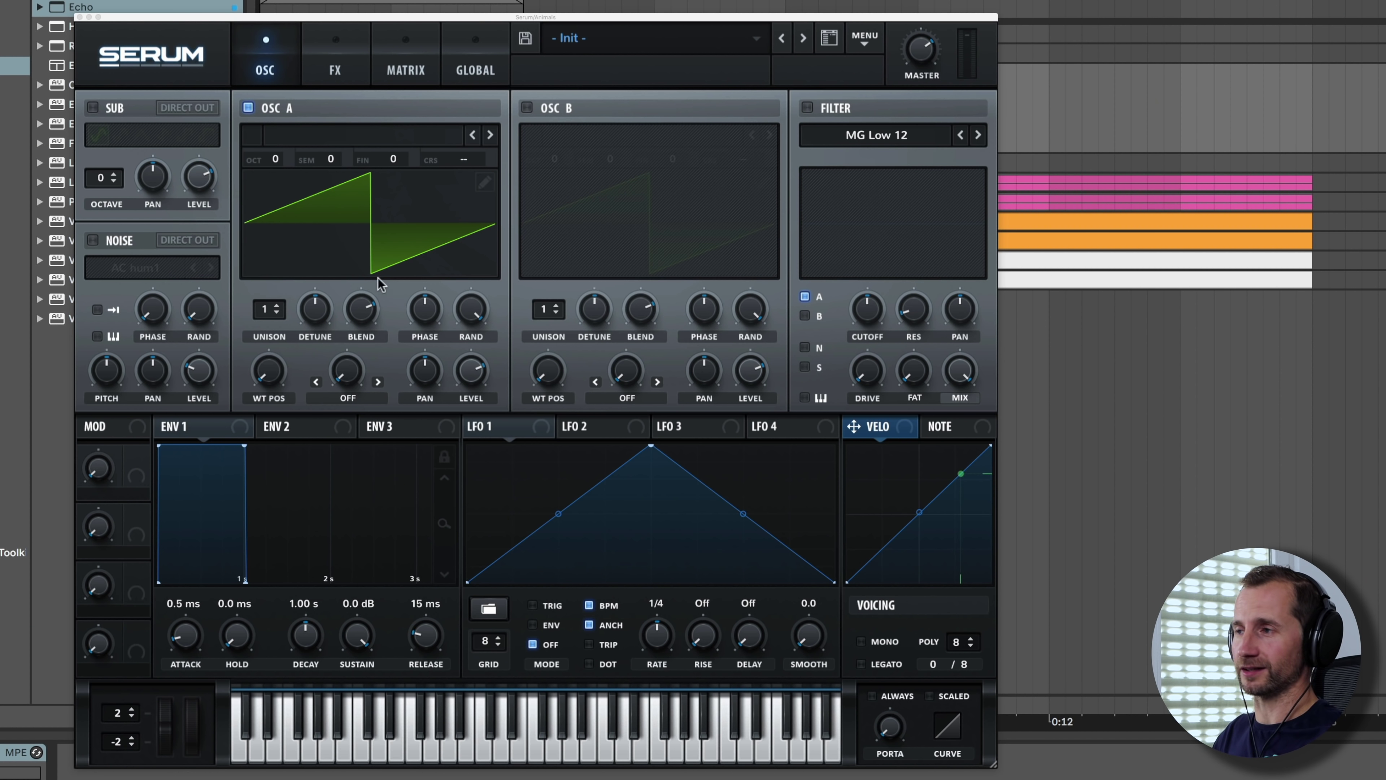
click(312, 147)
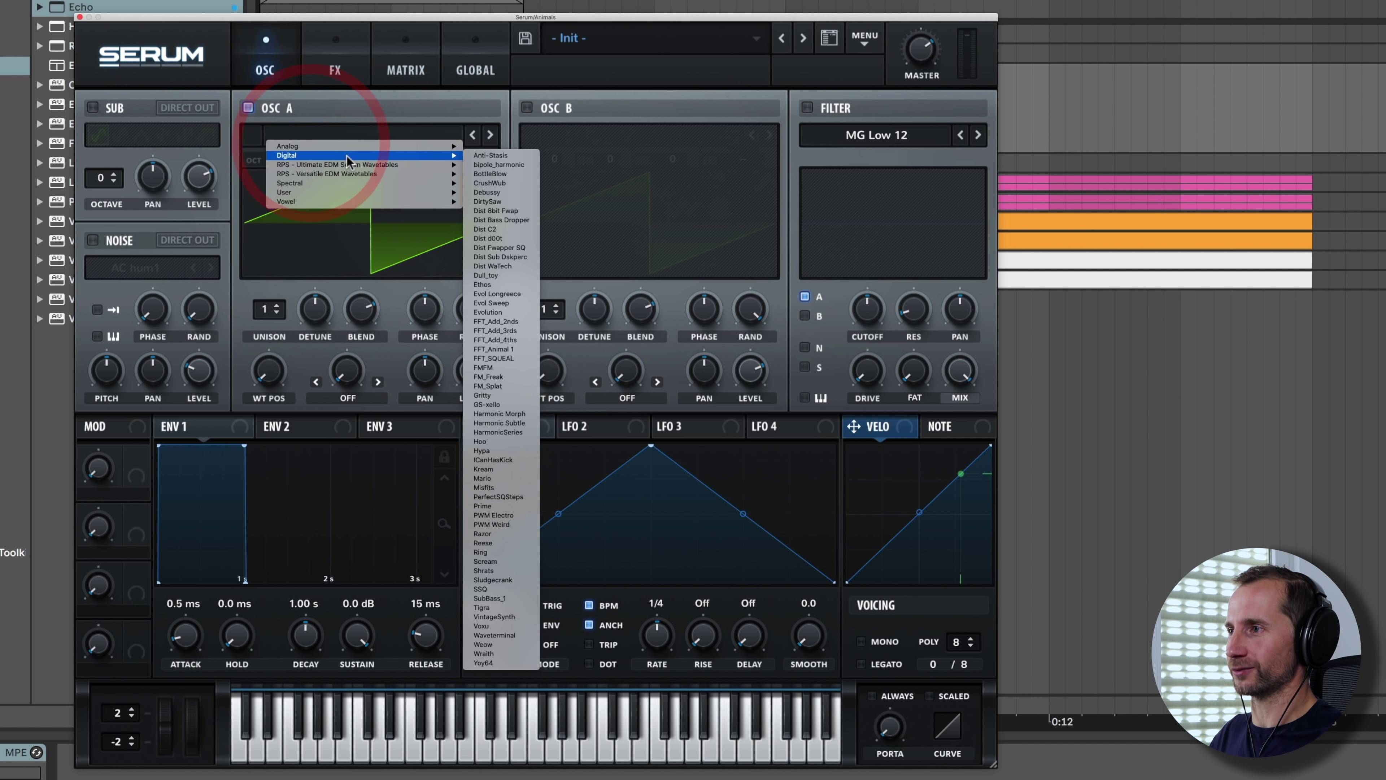
mouse_move(428, 167)
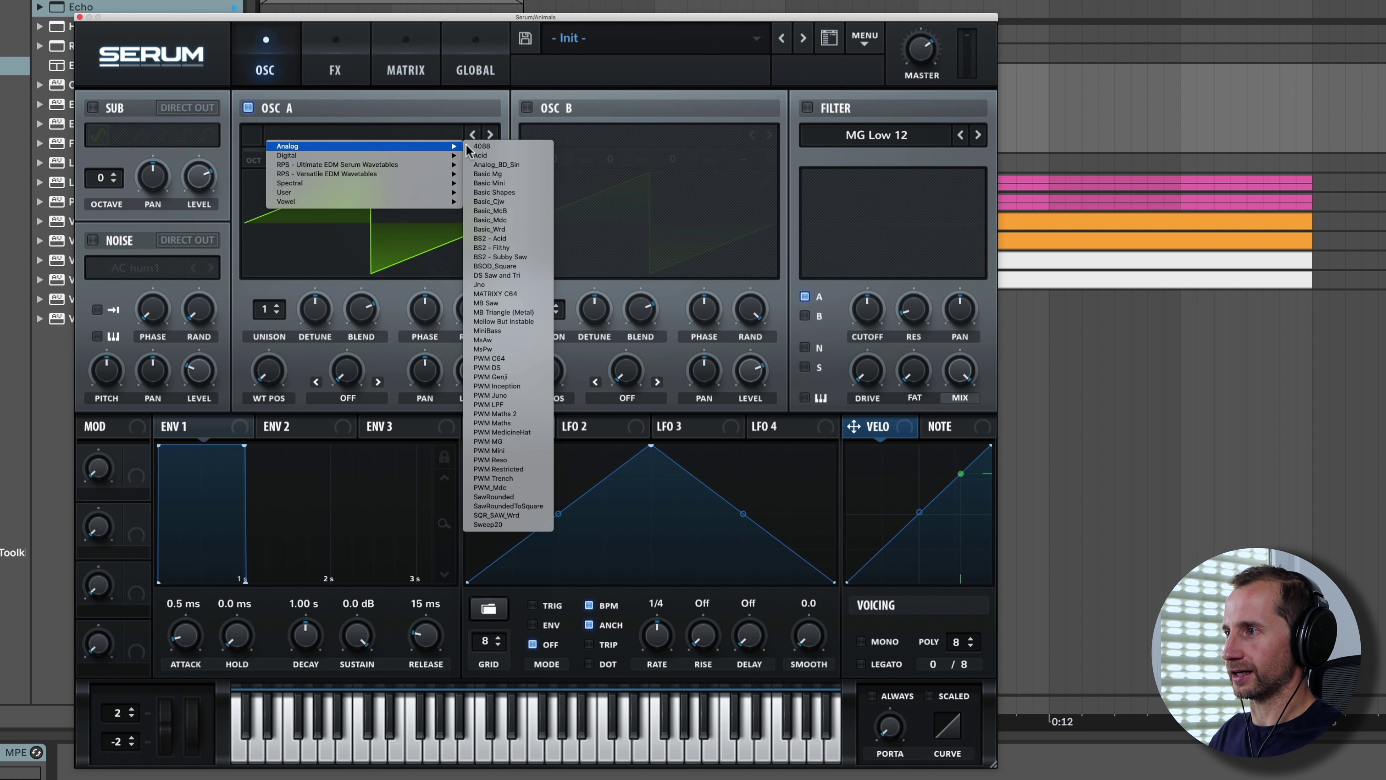
click(495, 192)
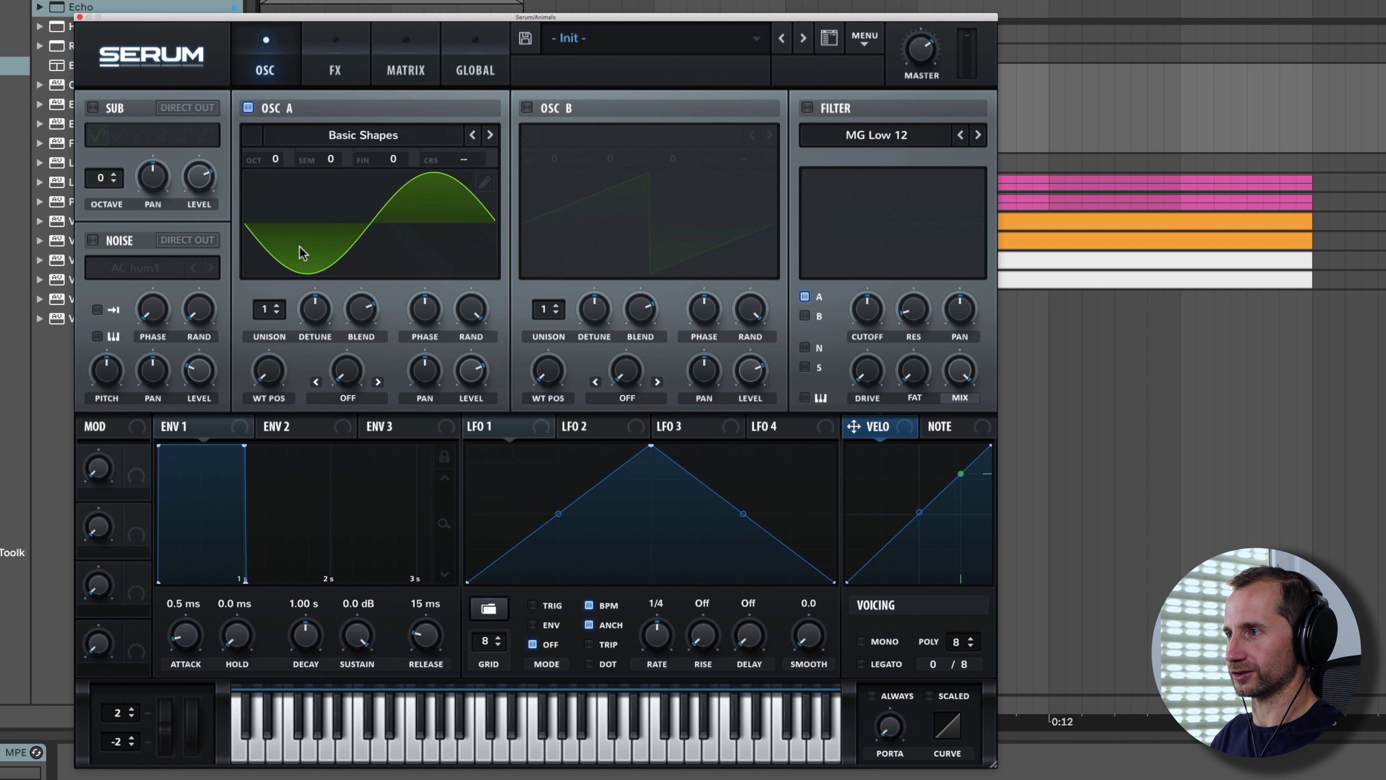
Set envelope 1 decay to 56 ms and sustain to -inf
drag(222, 20, 360, 17)
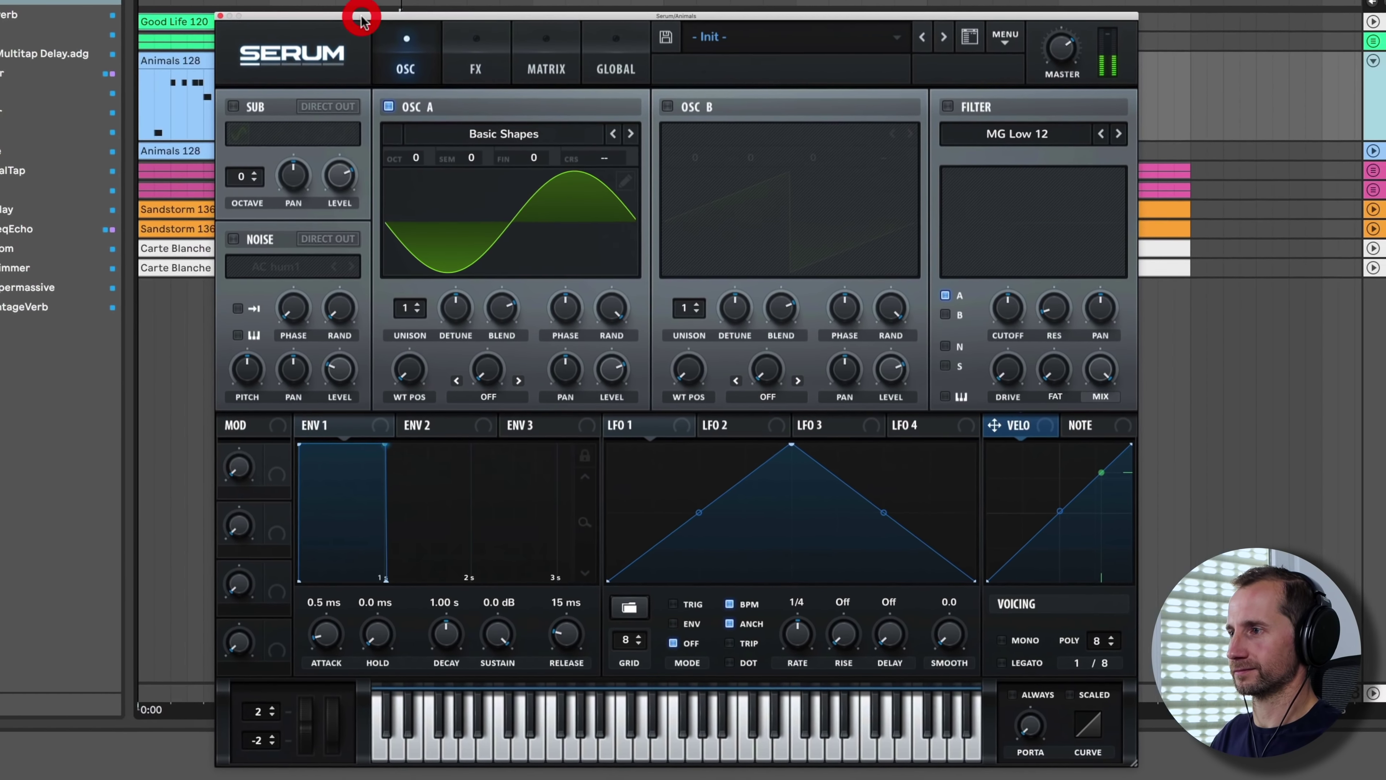
drag(446, 633, 446, 683)
drag(497, 633, 498, 688)
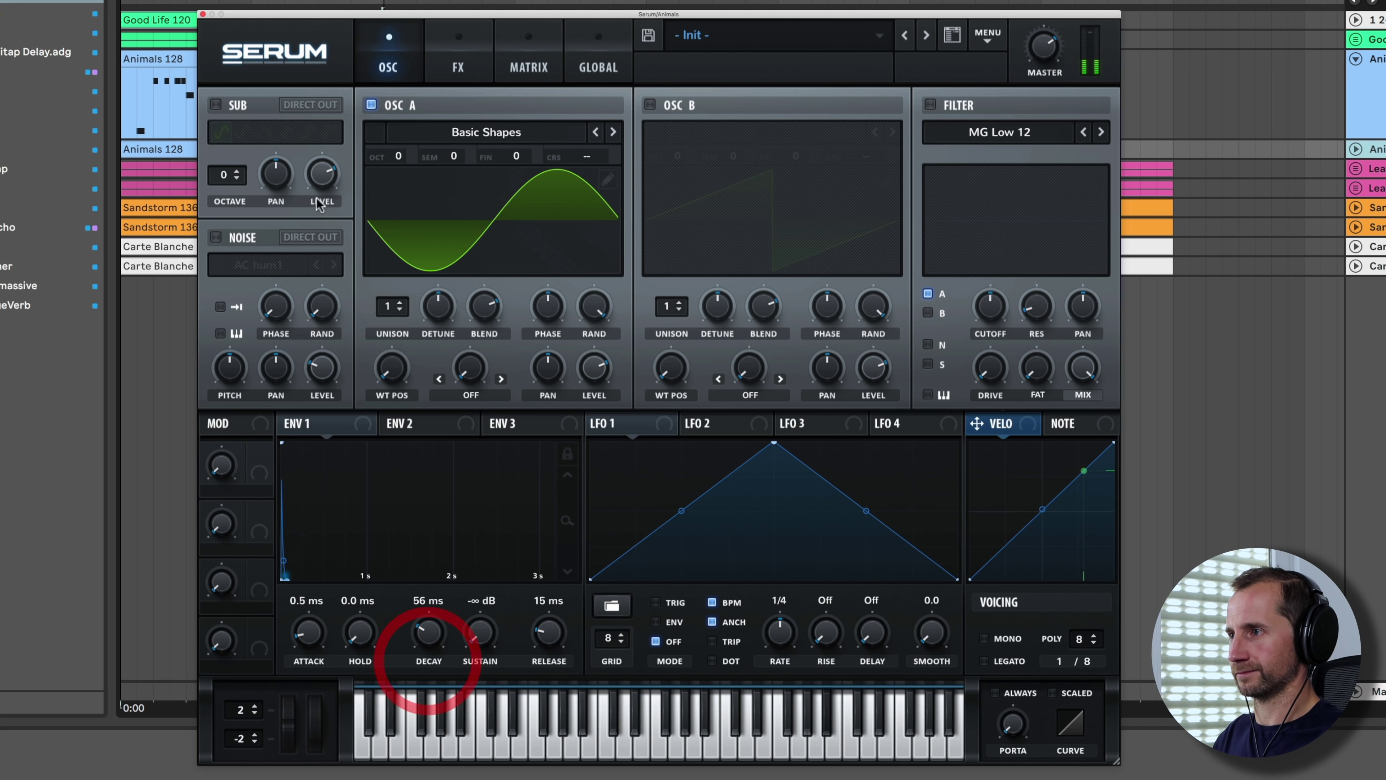
Enable the AC hum1 noise oscillator and route envelope 1 to its level
click(222, 235)
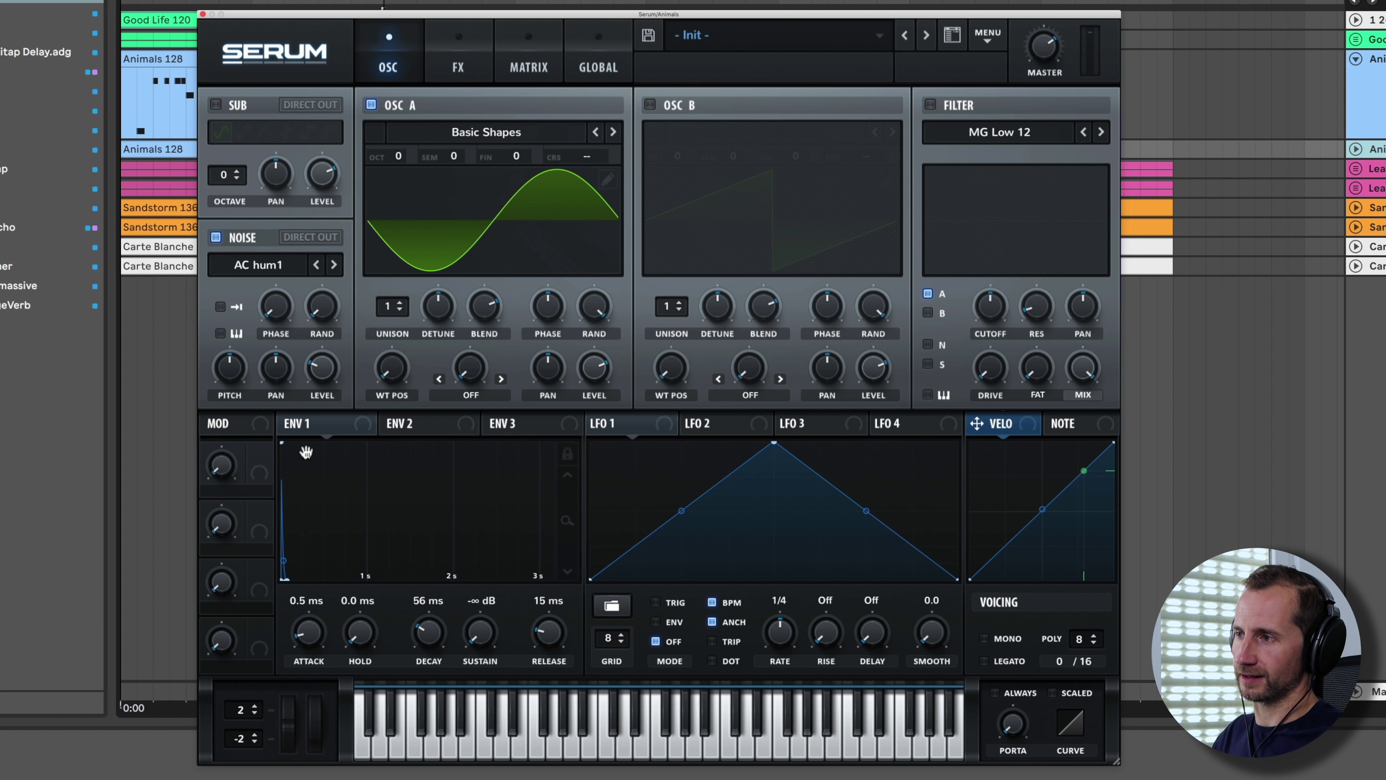
drag(289, 429, 319, 381)
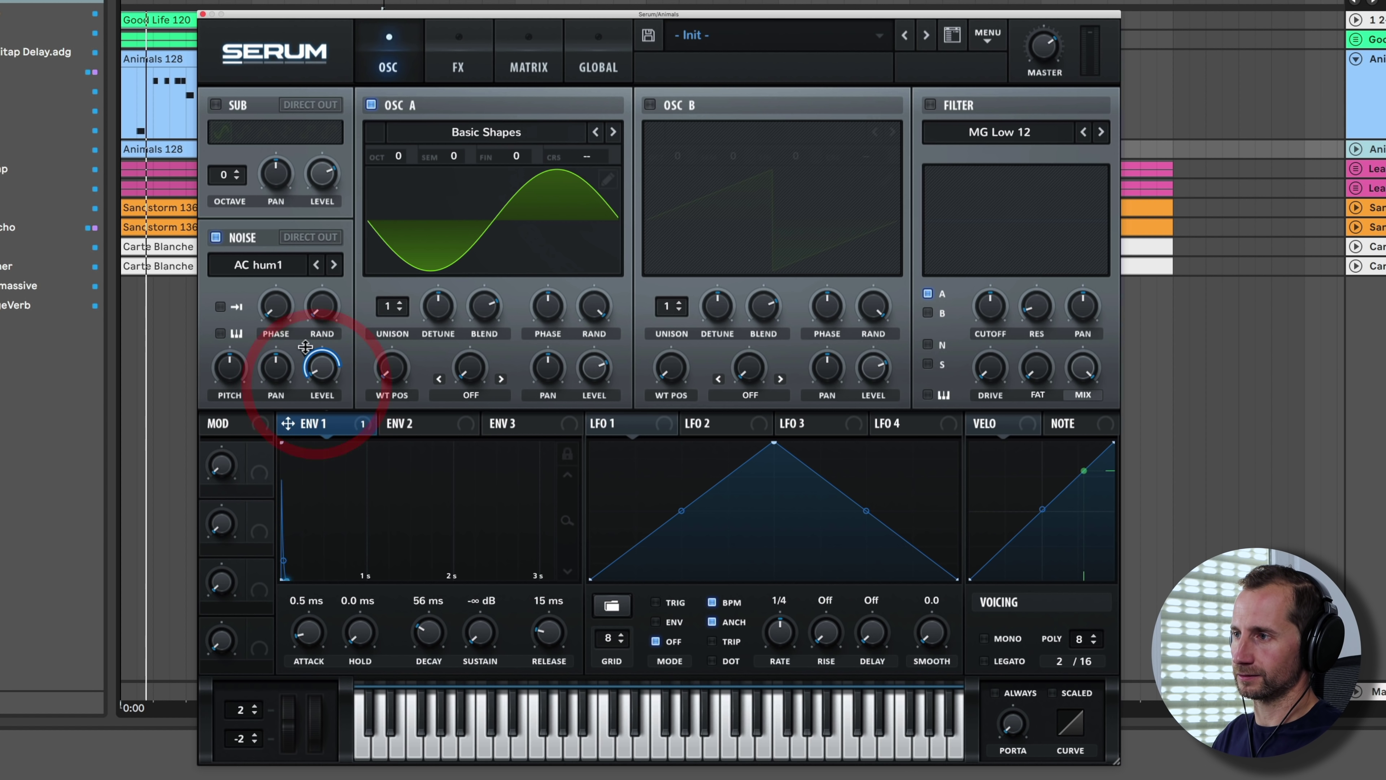
click(319, 376)
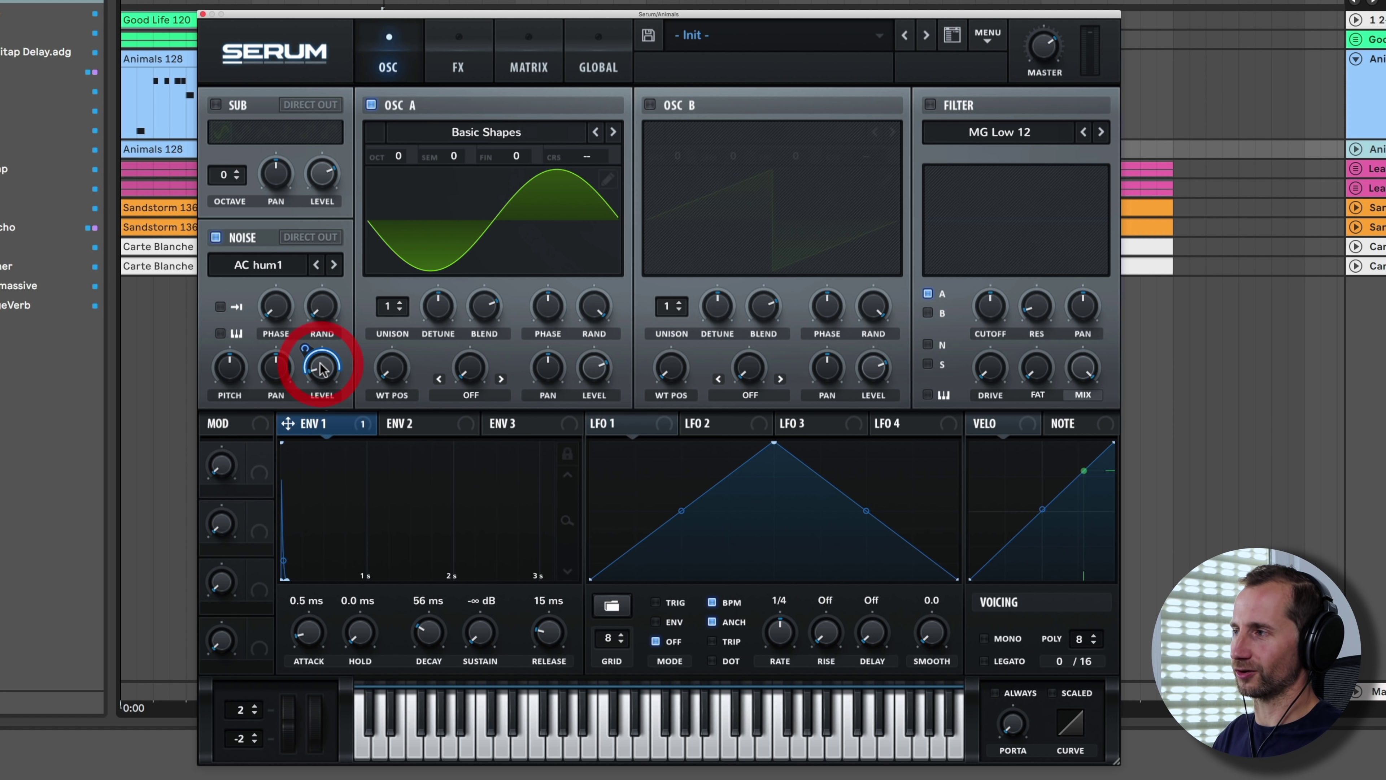
click(1050, 52)
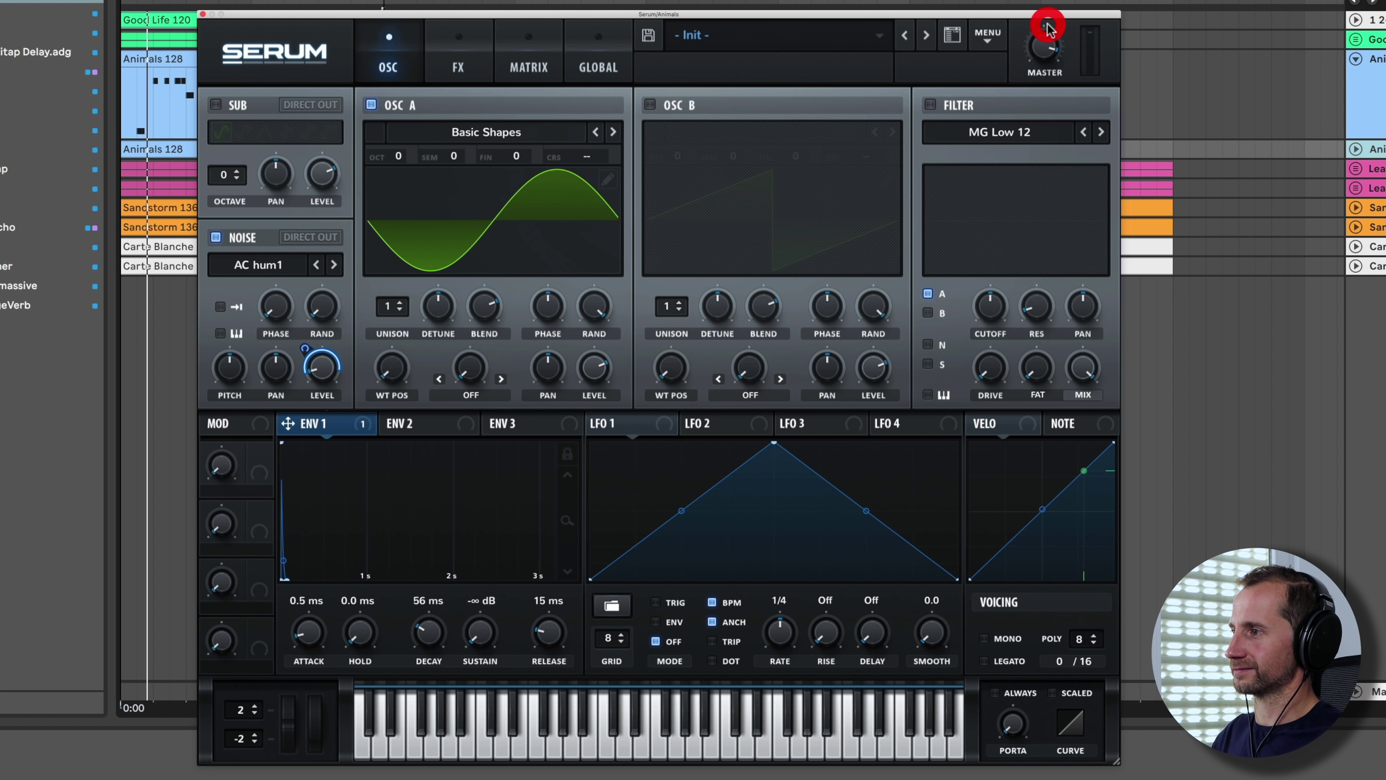
Enable Serum's Tube distortion with drive at about 74%
click(479, 46)
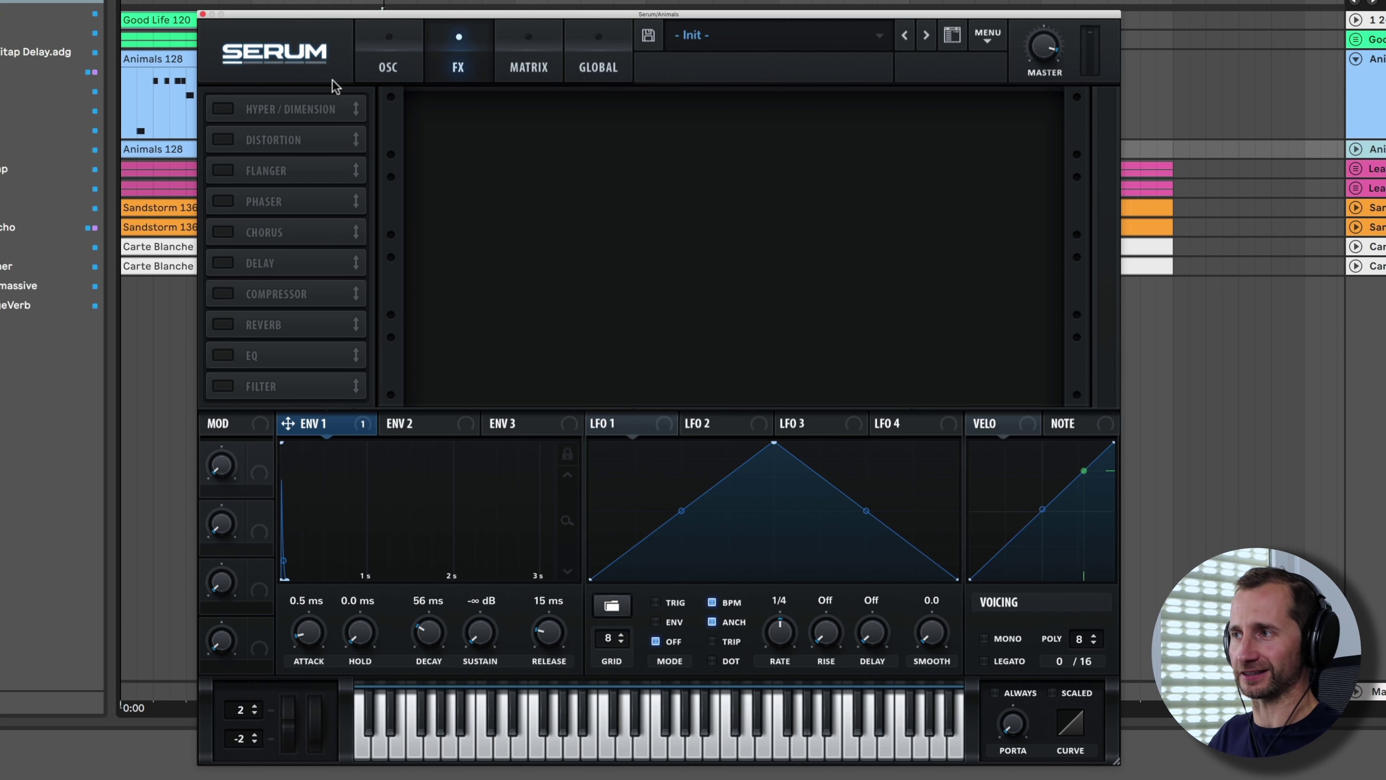
click(238, 136)
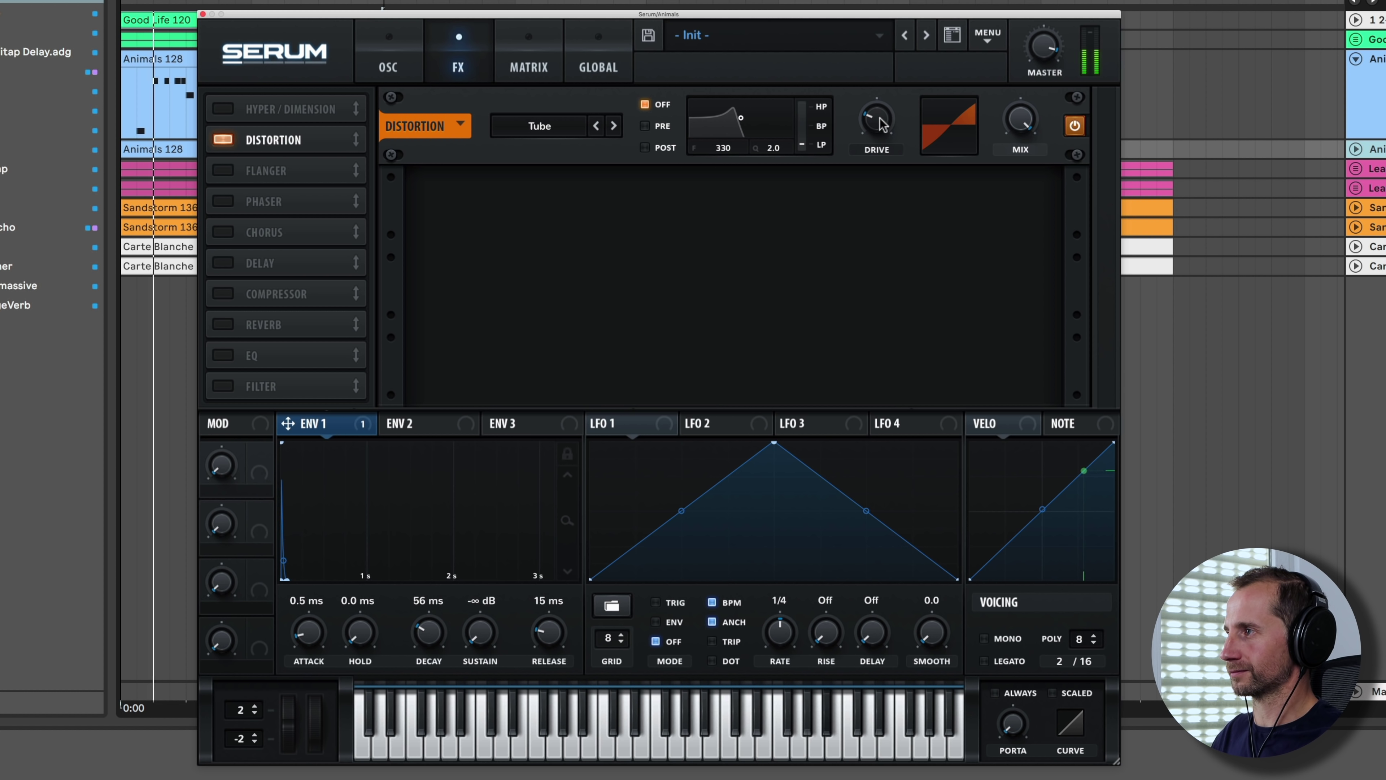
drag(877, 118, 881, 62)
click(381, 185)
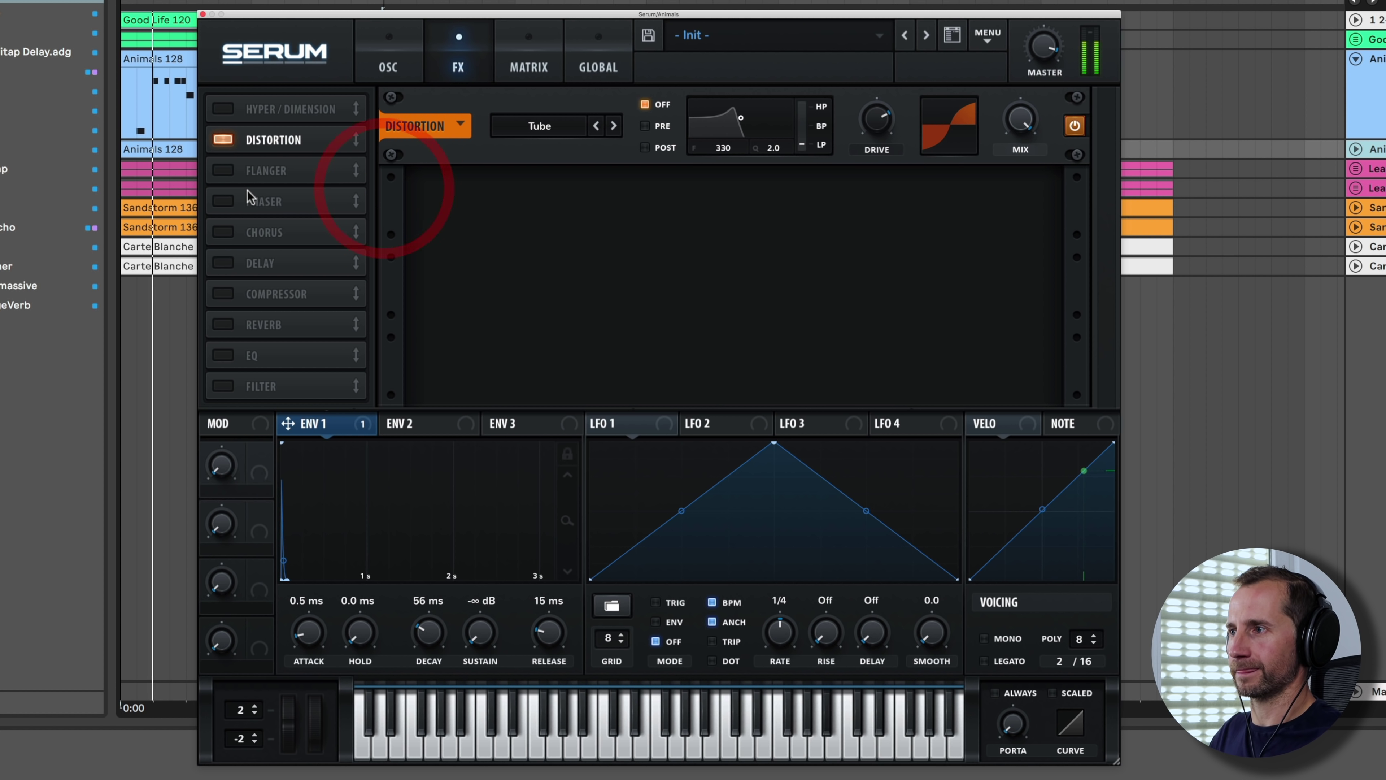
Enable delay, reverb and compressor, placing the compressor after the reverb
click(224, 264)
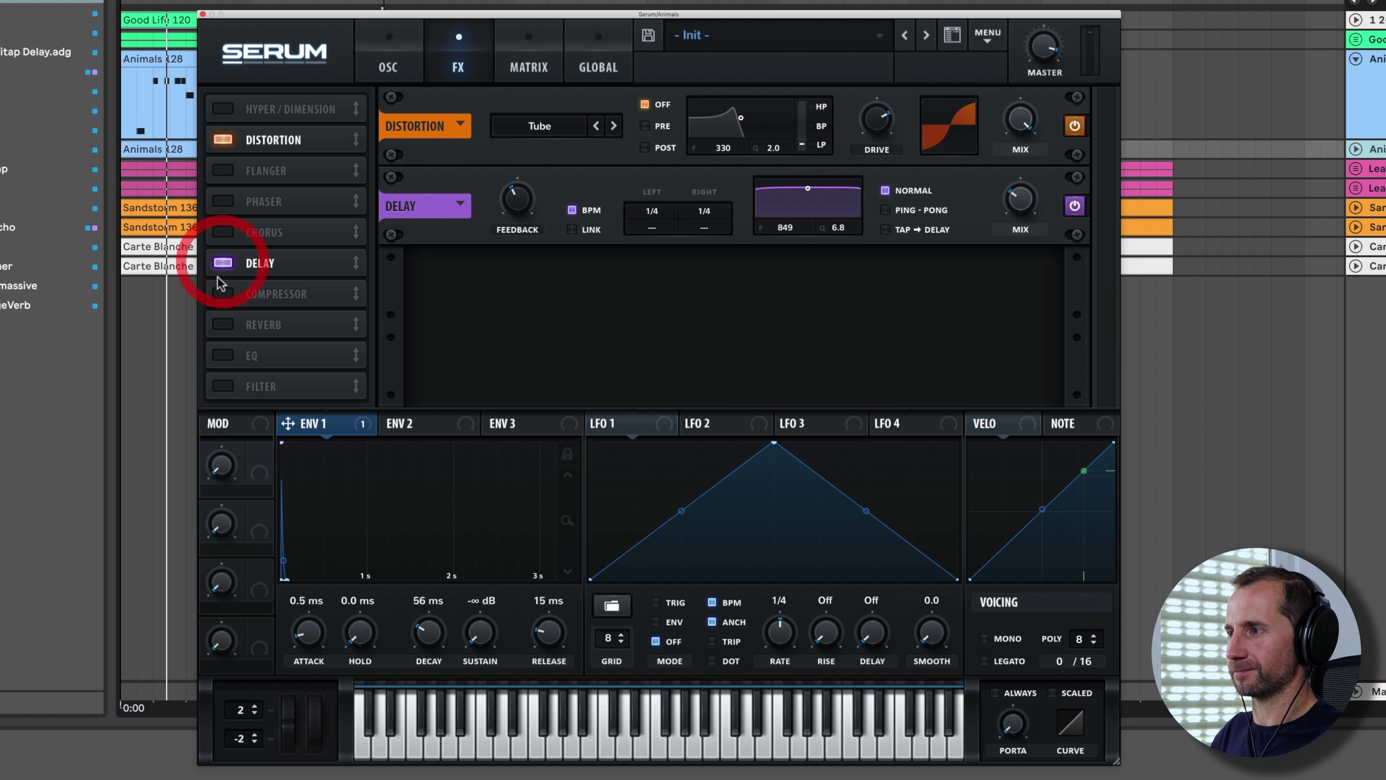
click(221, 325)
click(222, 295)
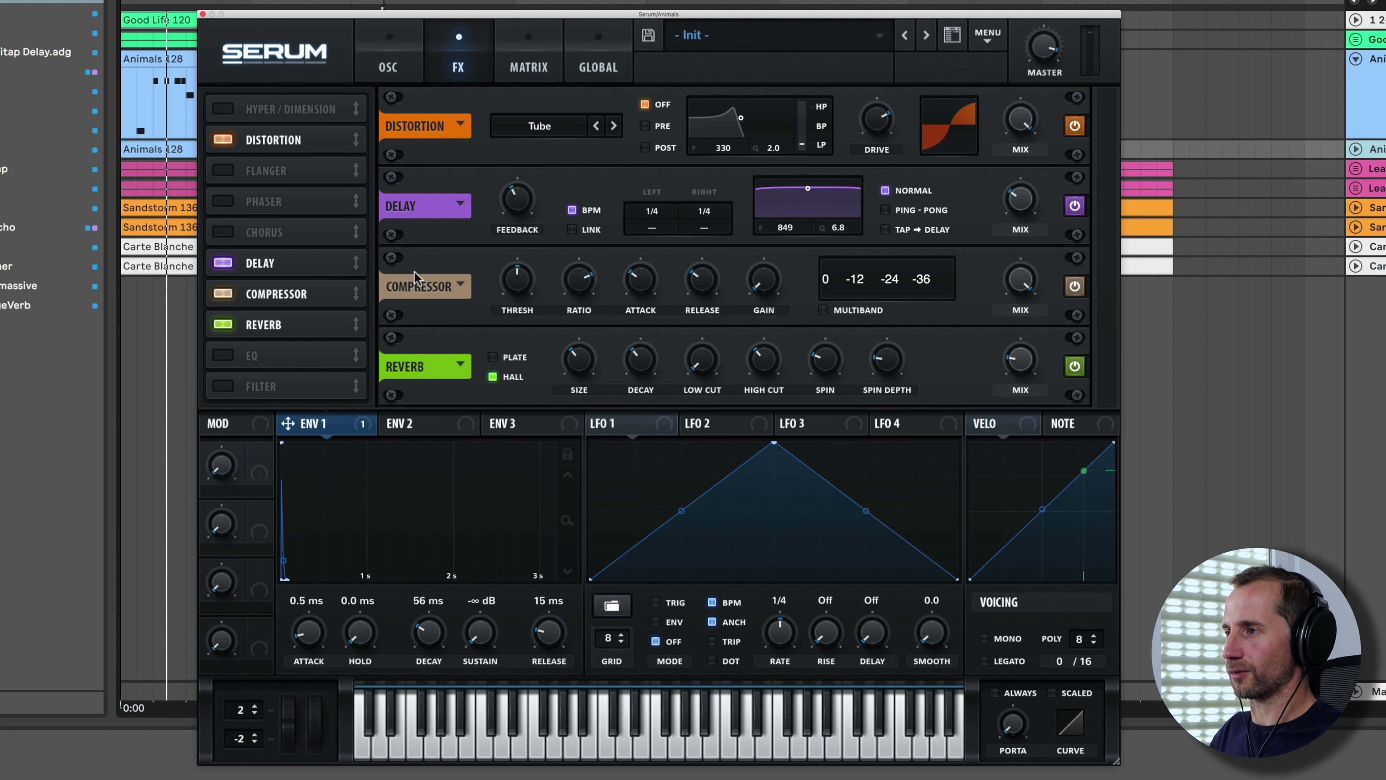
drag(354, 295, 351, 322)
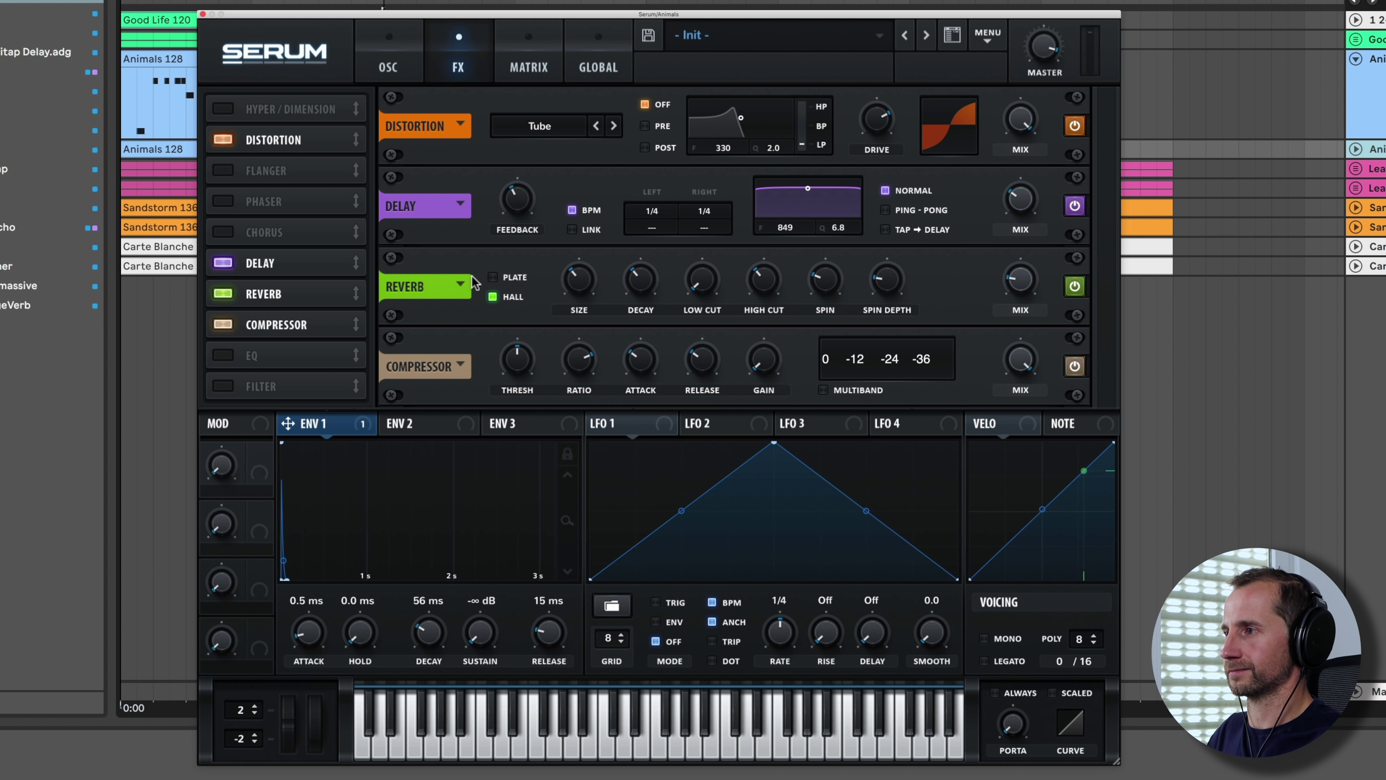
Unsync the delay and set its times to 9.56 ms left and 43.88 ms right
mouse_move(522, 212)
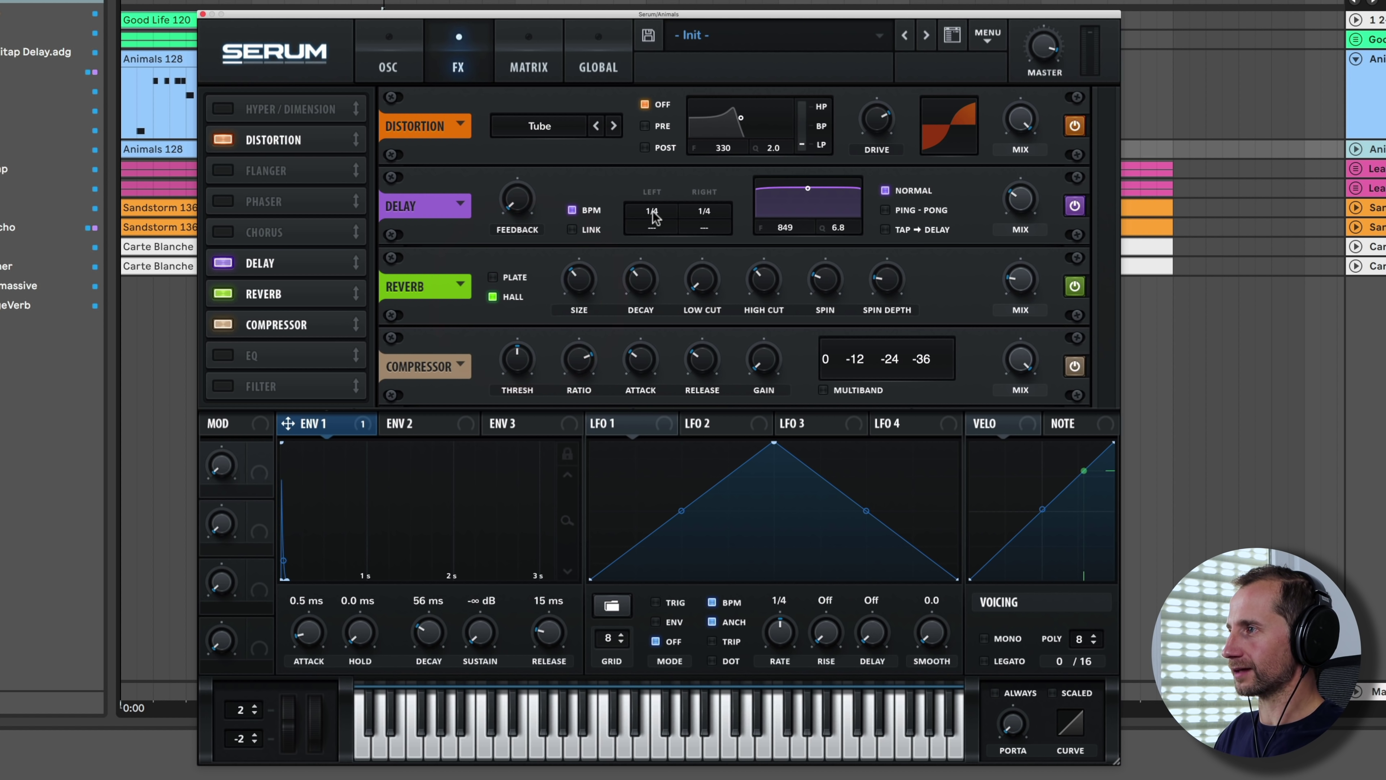
mouse_move(653, 223)
click(571, 210)
drag(660, 212, 656, 281)
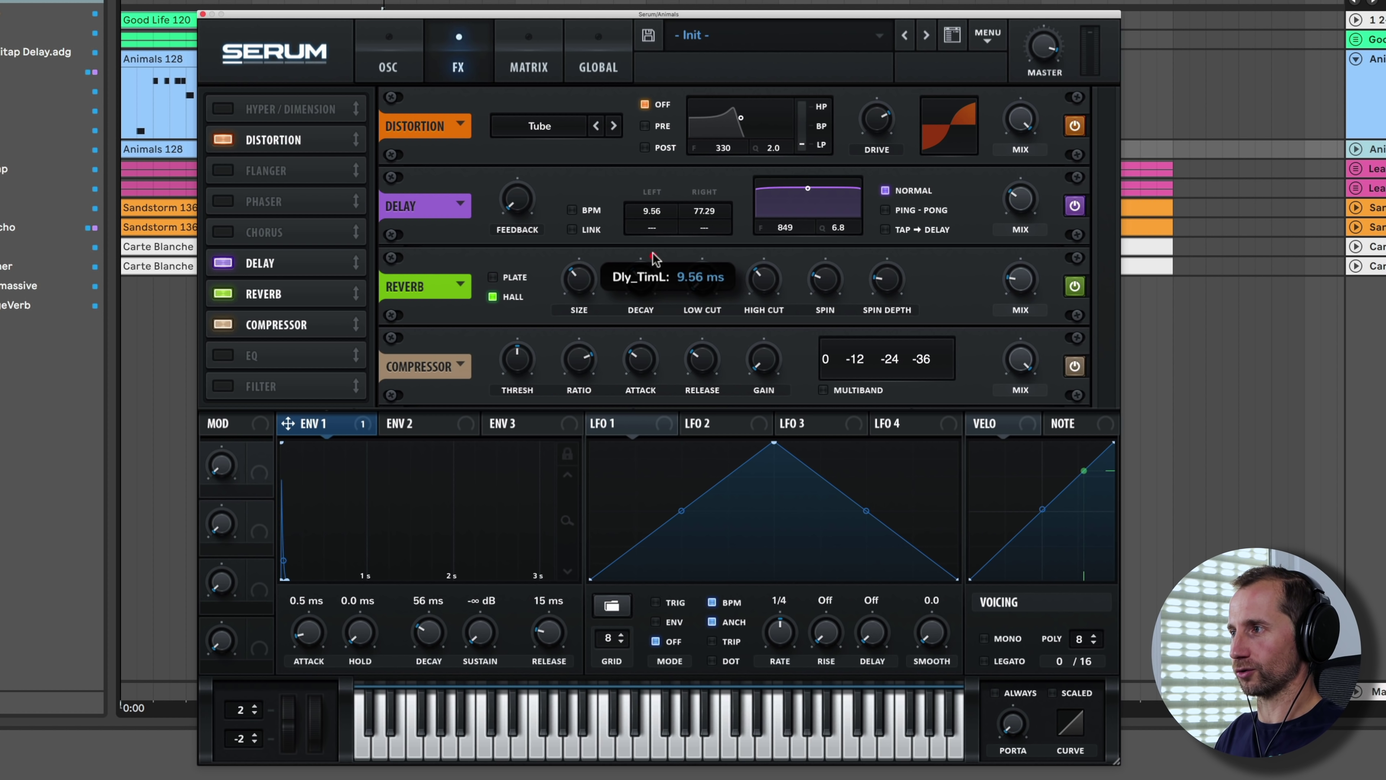
mouse_move(704, 211)
mouse_down()
mouse_move(694, 263)
mouse_move(698, 226)
mouse_up()
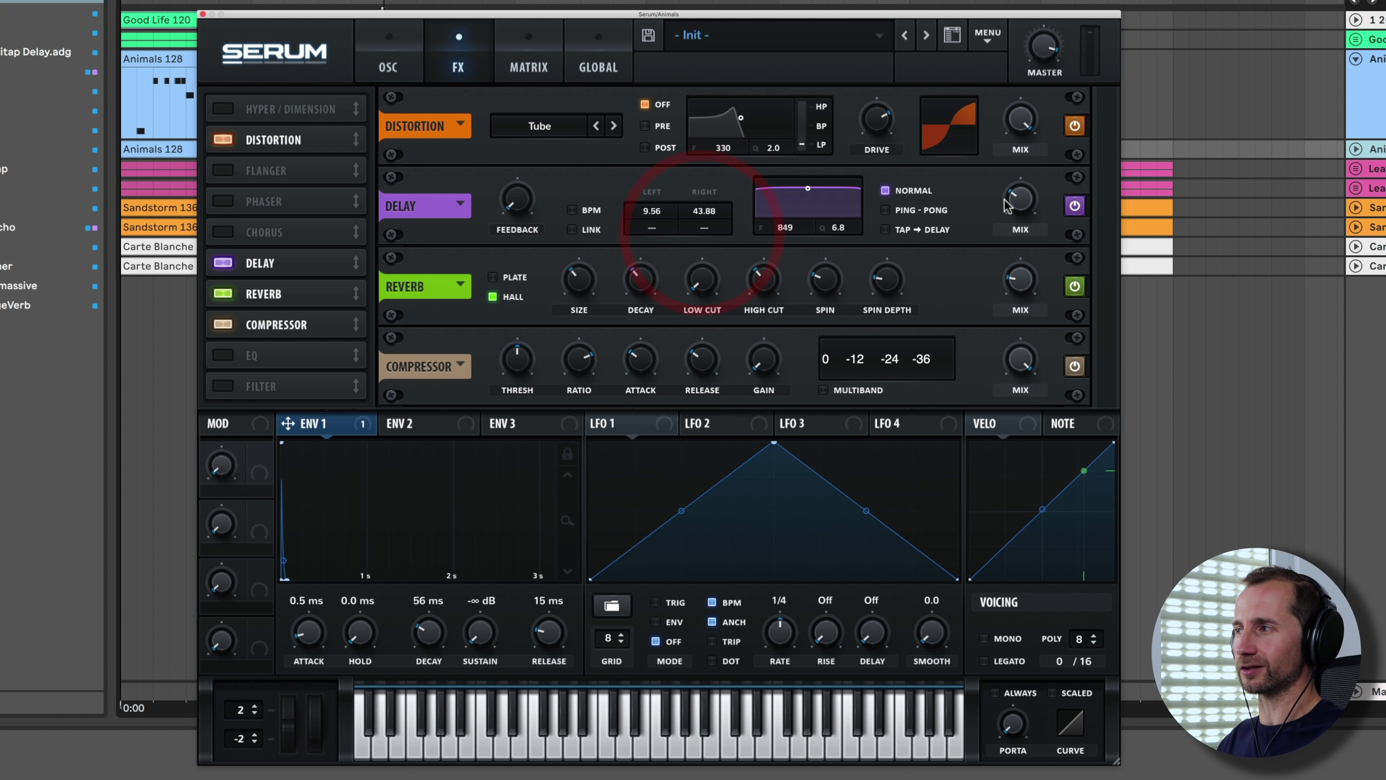
Compare with delay and reverb bypassed, then lengthen the reverb decay to 6.3 s
click(1018, 278)
click(1074, 286)
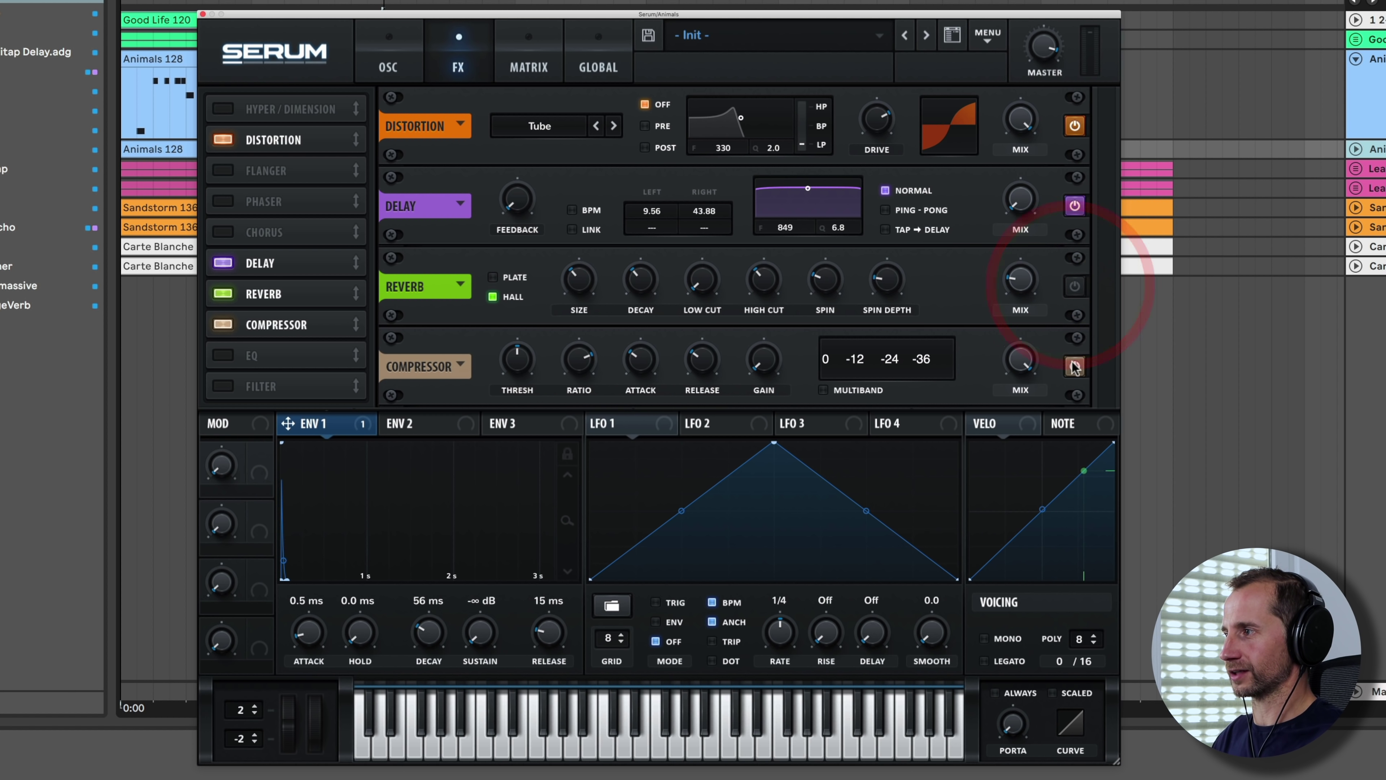
click(1074, 205)
click(1074, 206)
click(1074, 286)
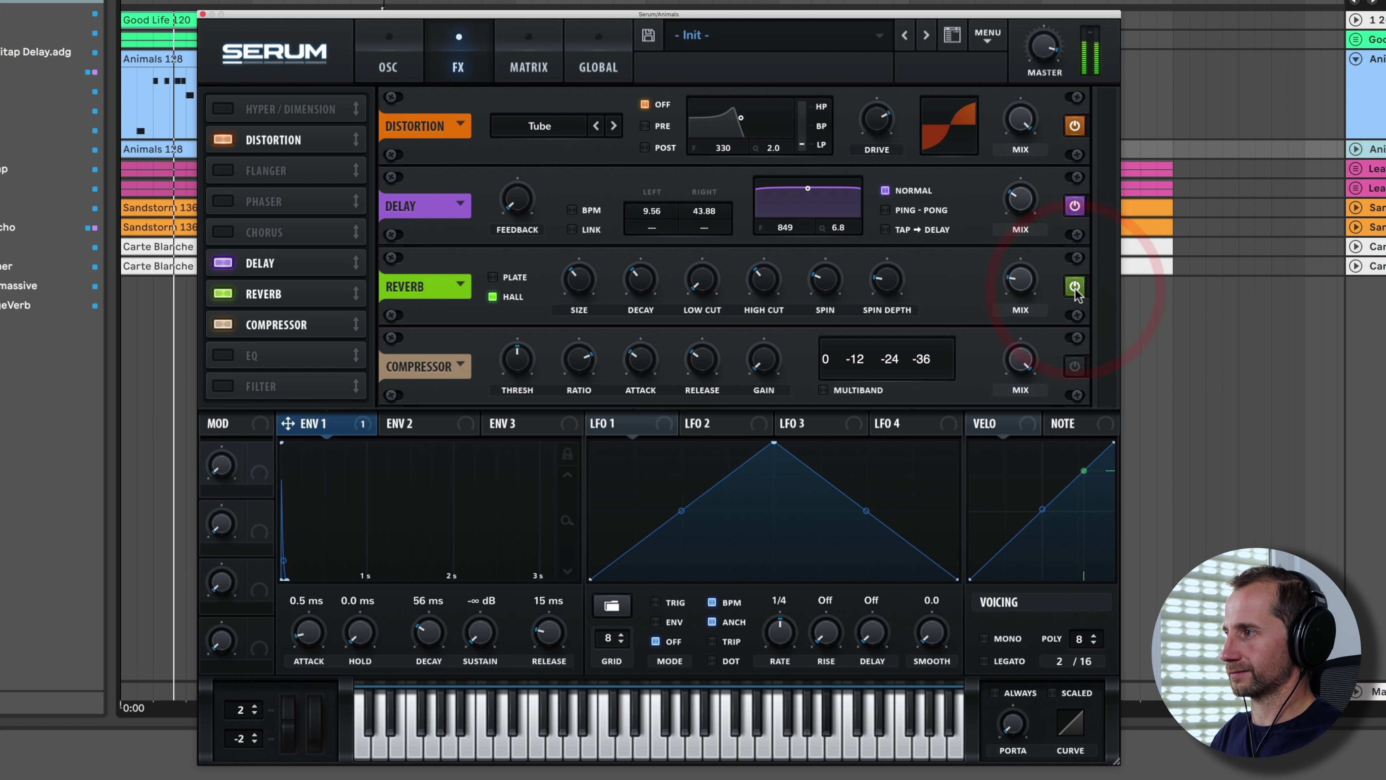
drag(638, 284, 573, 270)
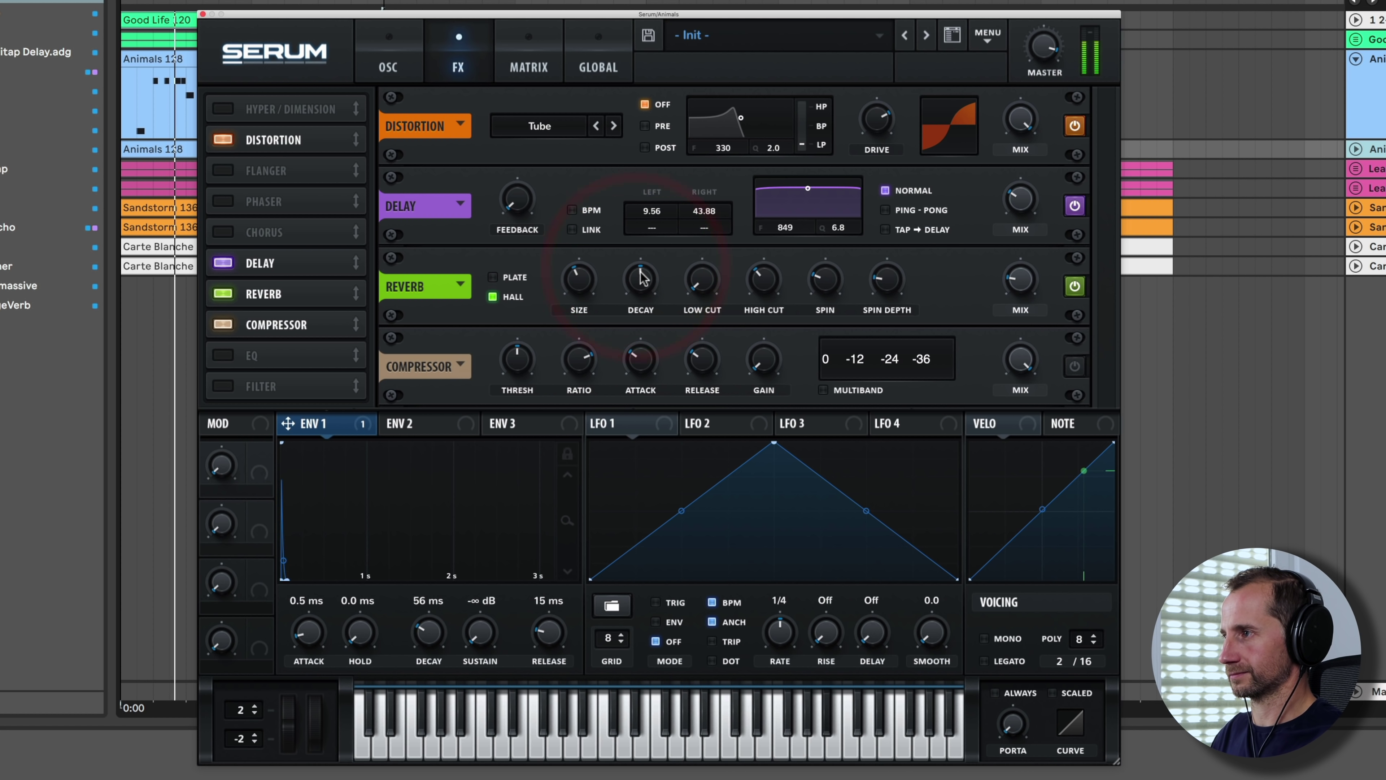
Turn the compressor on at -28.3 dB threshold with 7.3 dB gain, and enable EQ
click(1073, 367)
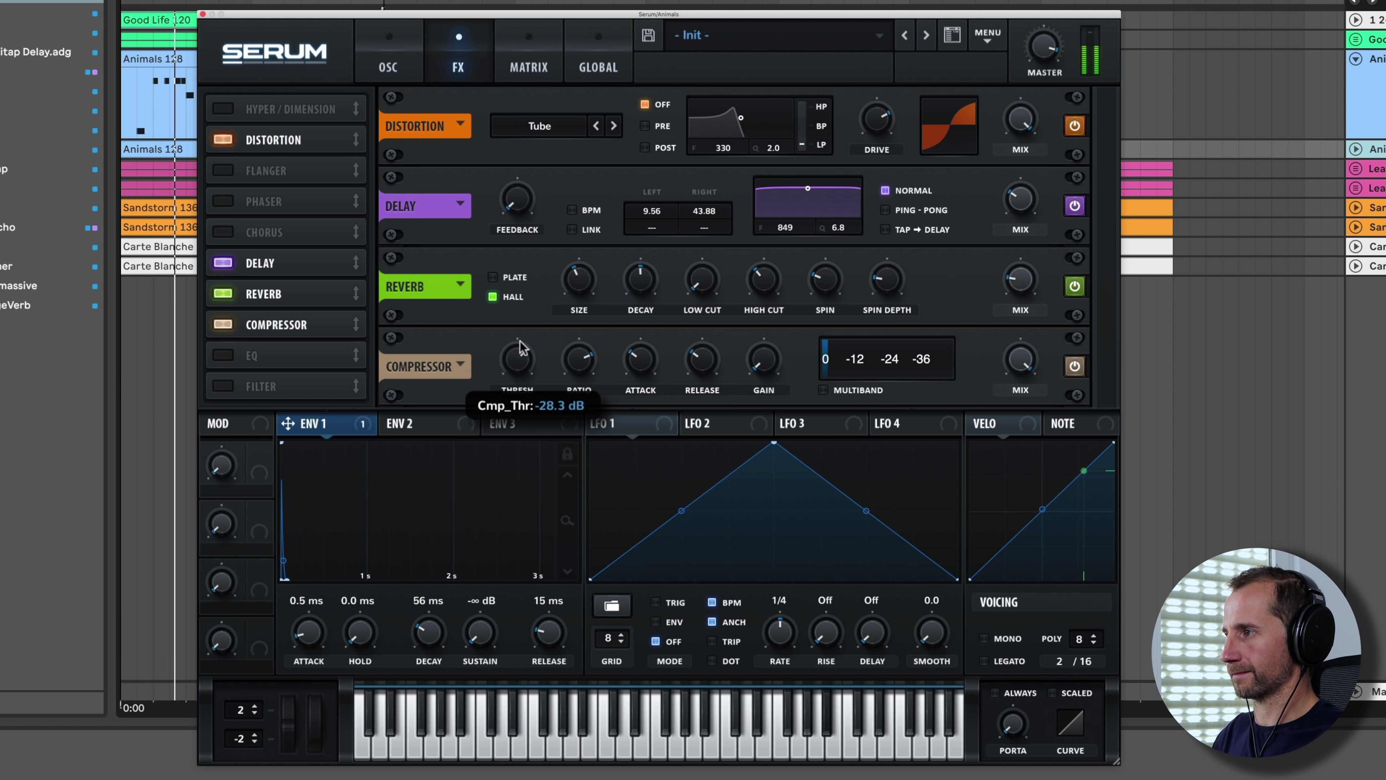
drag(519, 358, 520, 331)
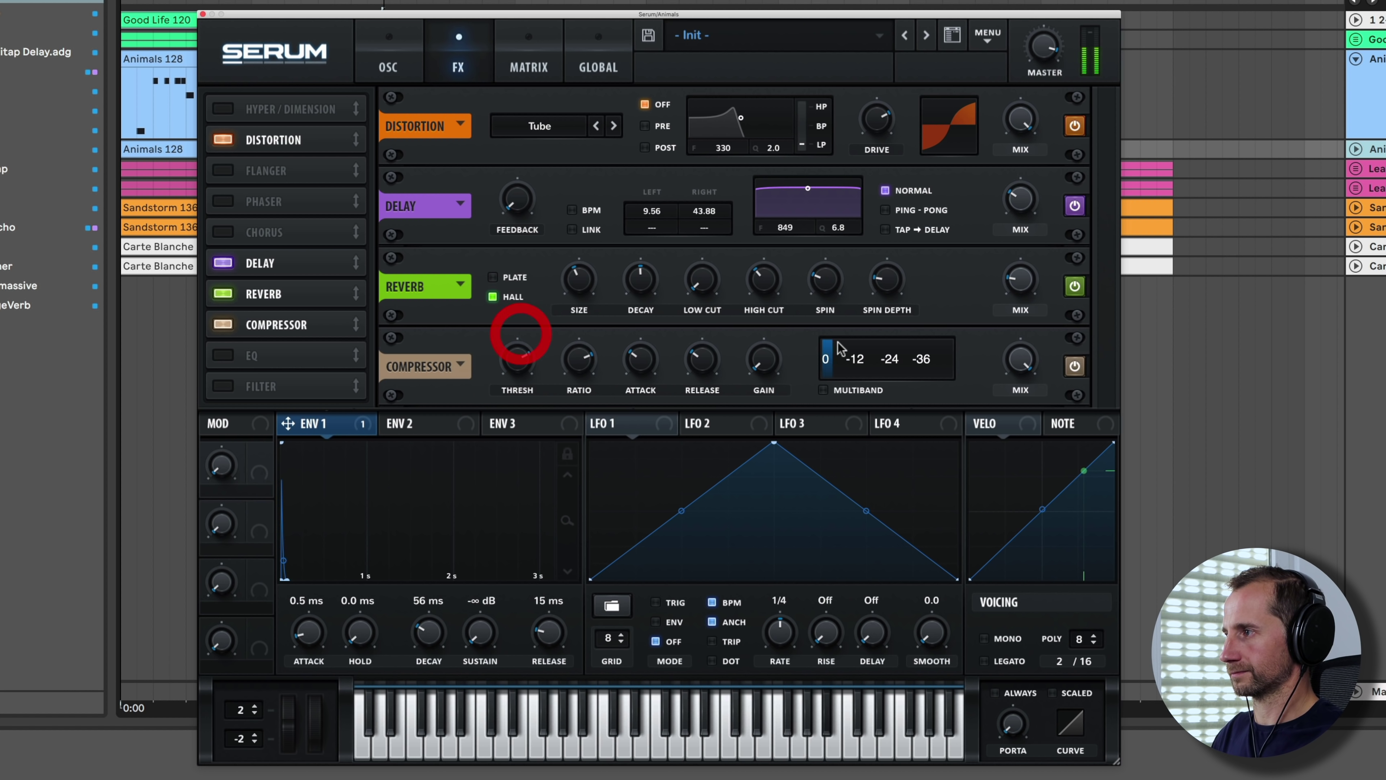
click(763, 351)
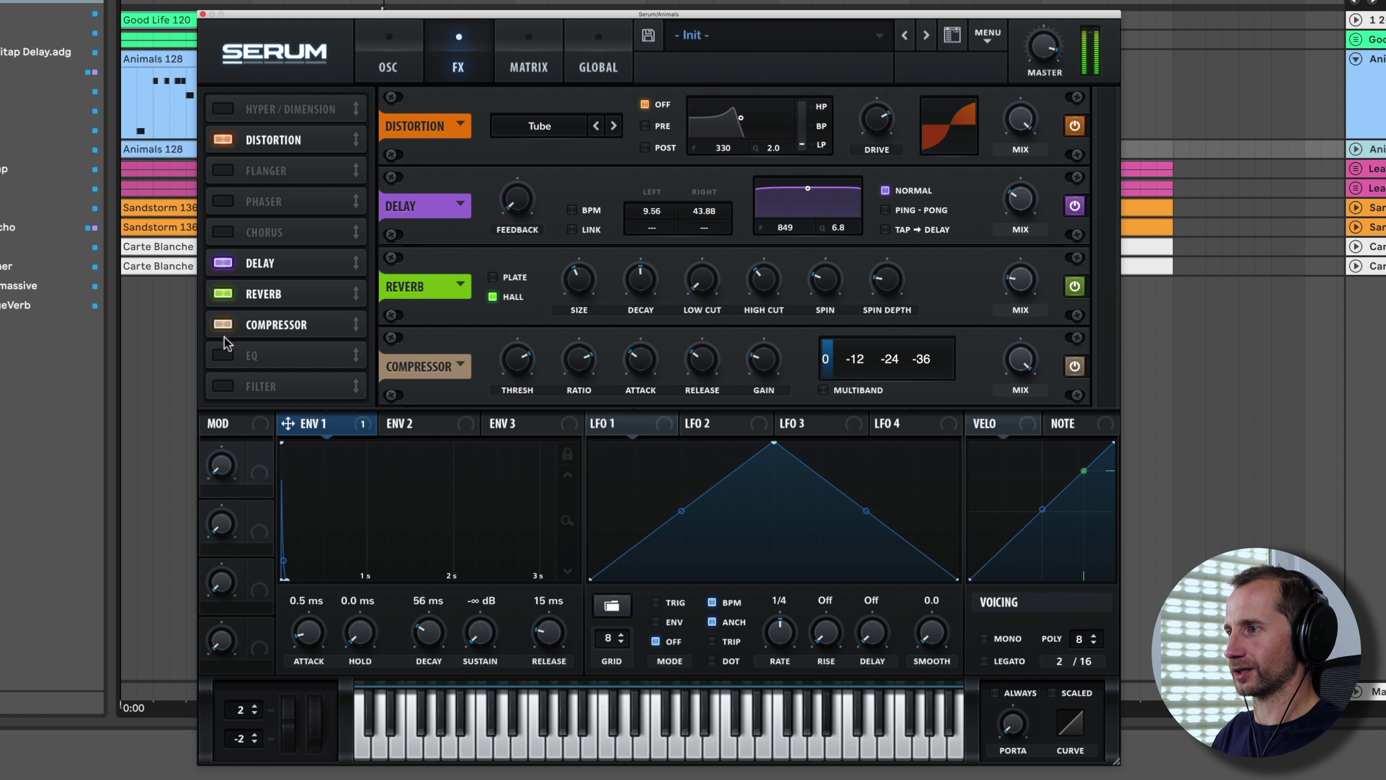
click(223, 353)
Make the EQ's left band a low-cut with 36% Q and play the pluck
scroll(1111, 313, down, 3)
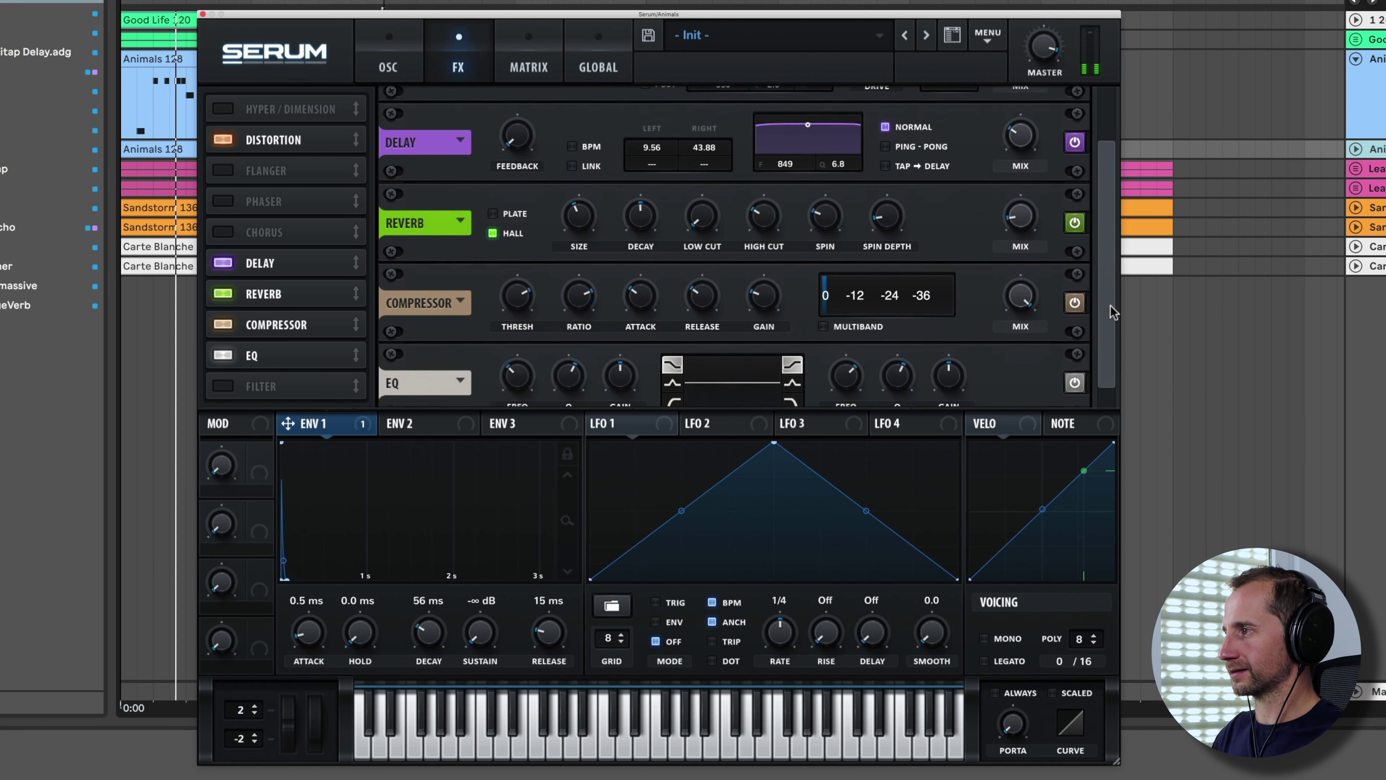
drag(1112, 312, 1105, 464)
click(674, 387)
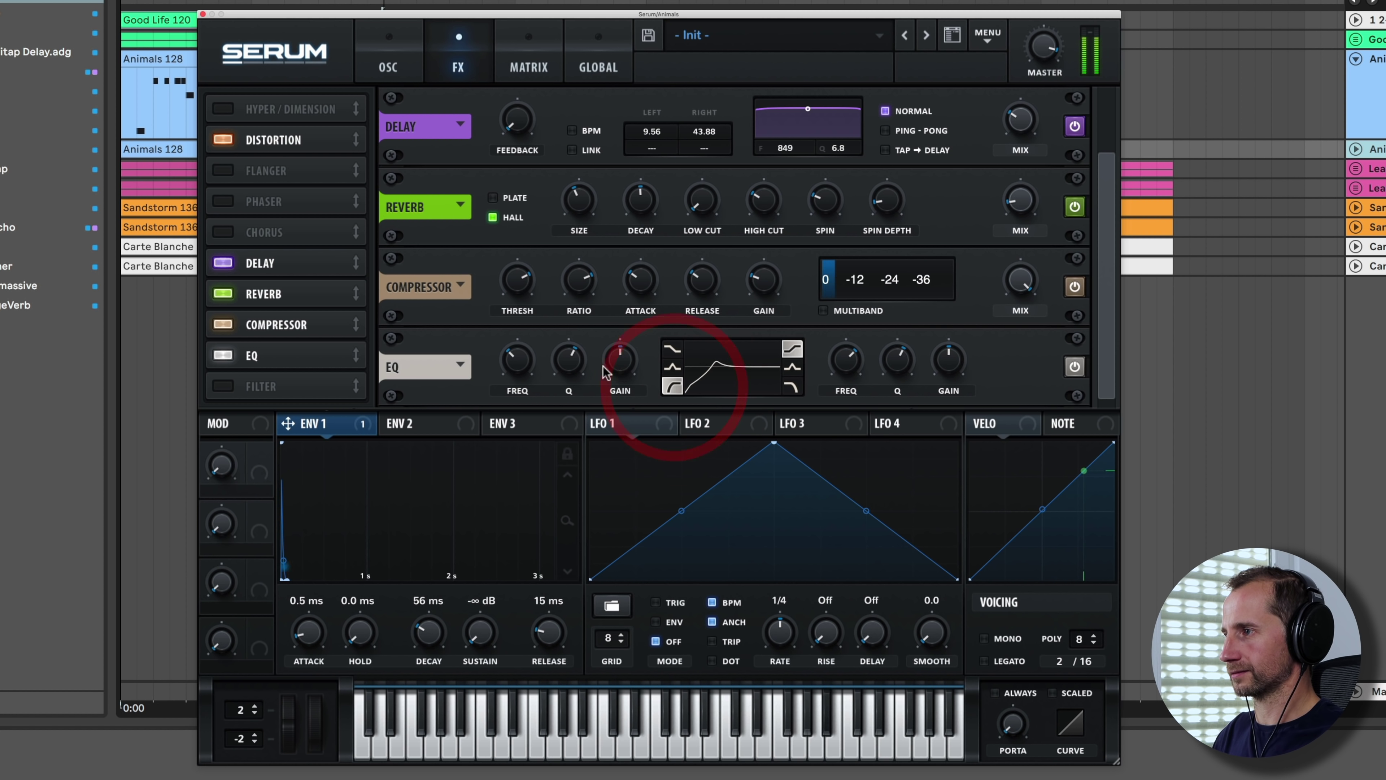
drag(581, 374, 571, 388)
click(517, 368)
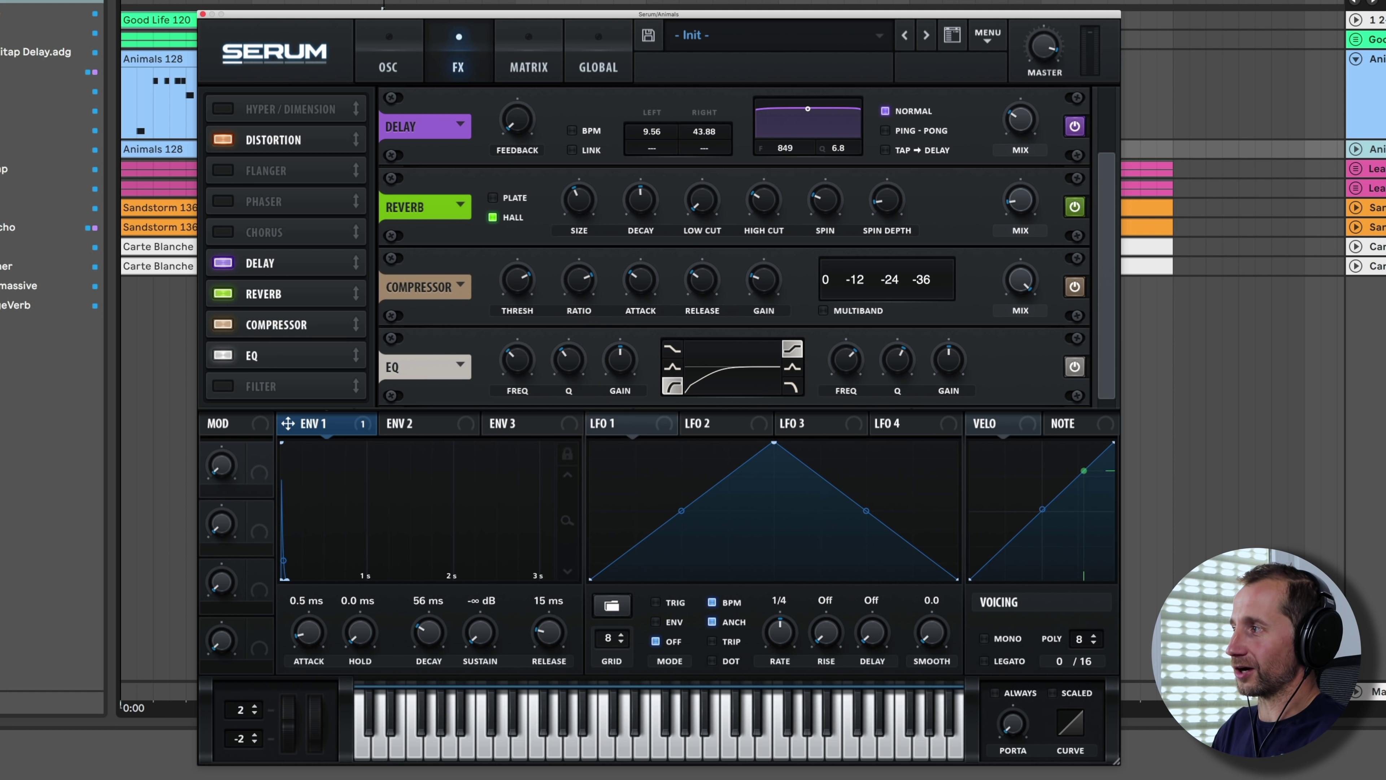
key(space)
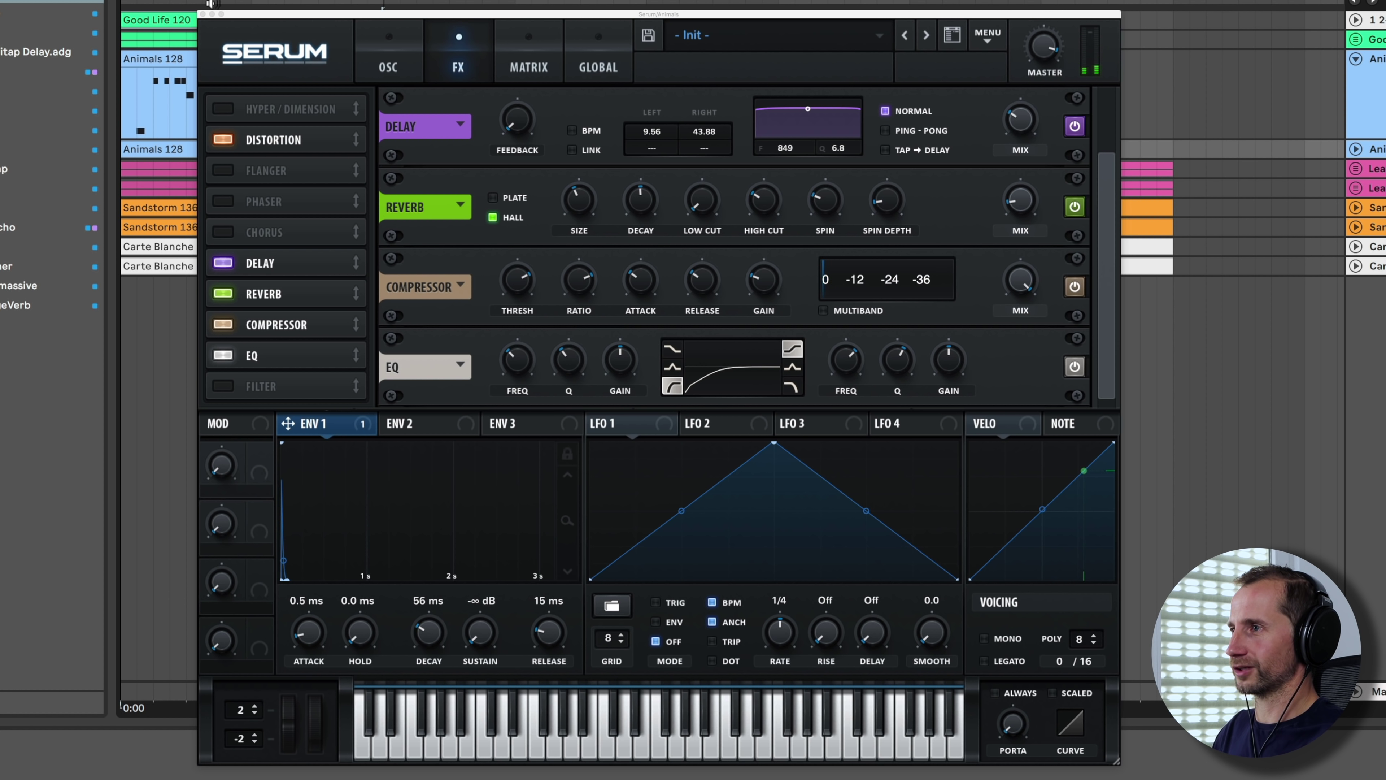
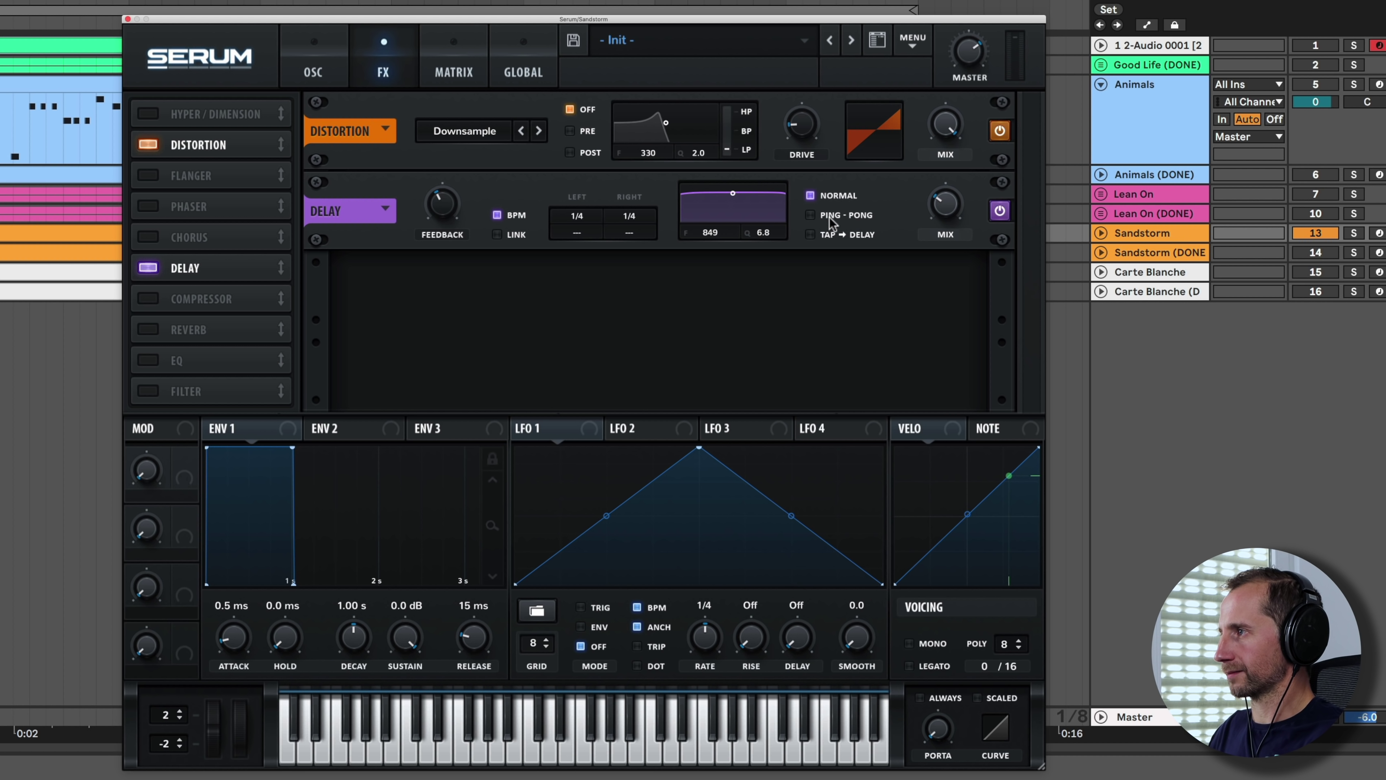
Switch the delay to ping-pong with 37% wet mix and 17% feedback
click(829, 217)
drag(950, 213, 949, 204)
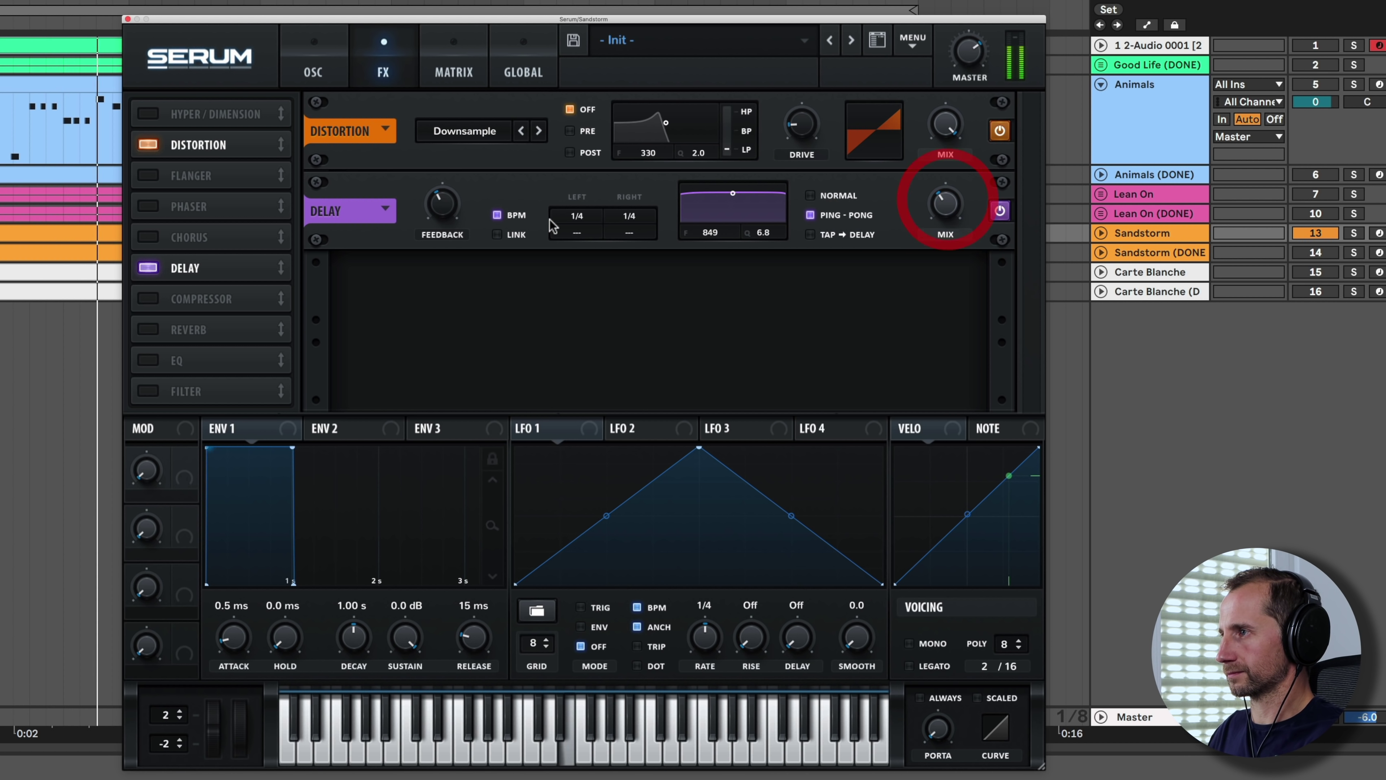
drag(442, 204, 435, 228)
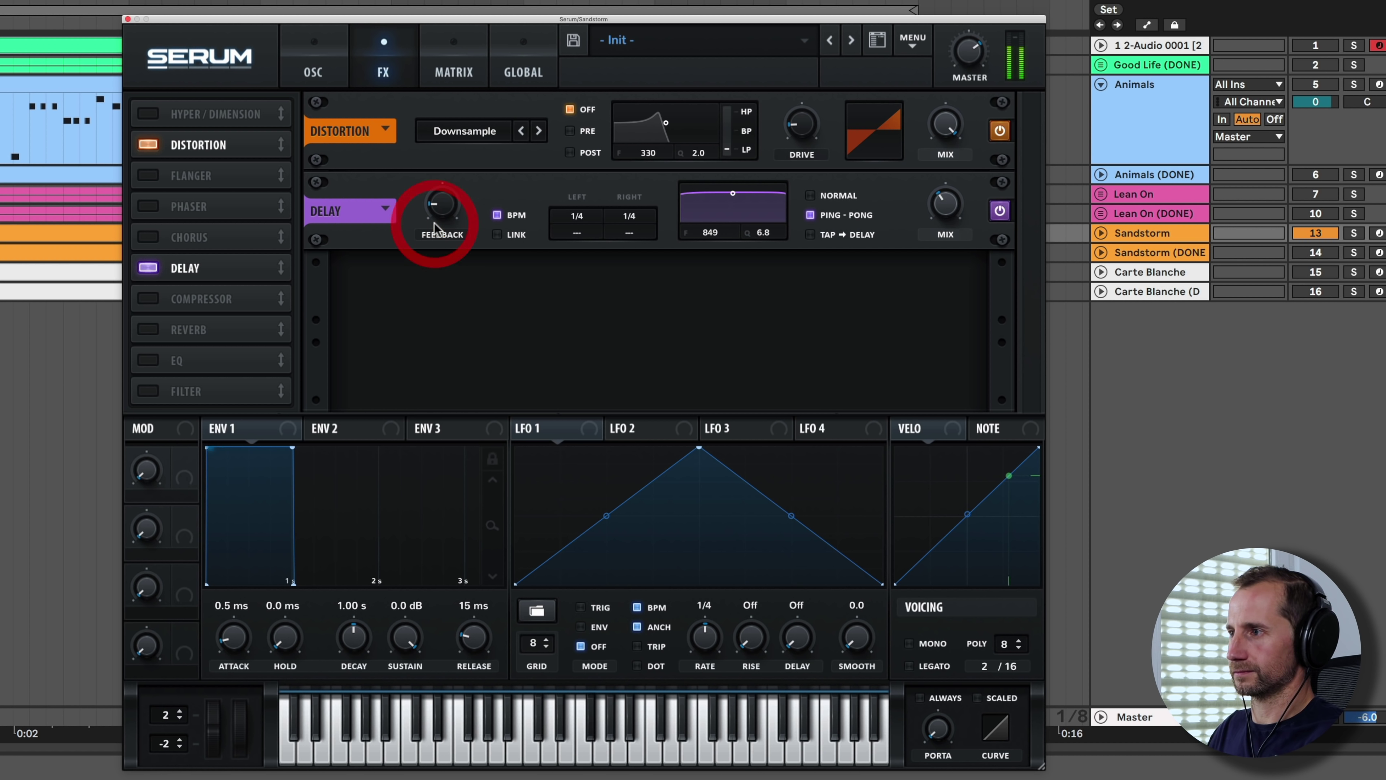
Turn on the reverb, adjust its wet amount, and solo the Sandstorm track
click(148, 330)
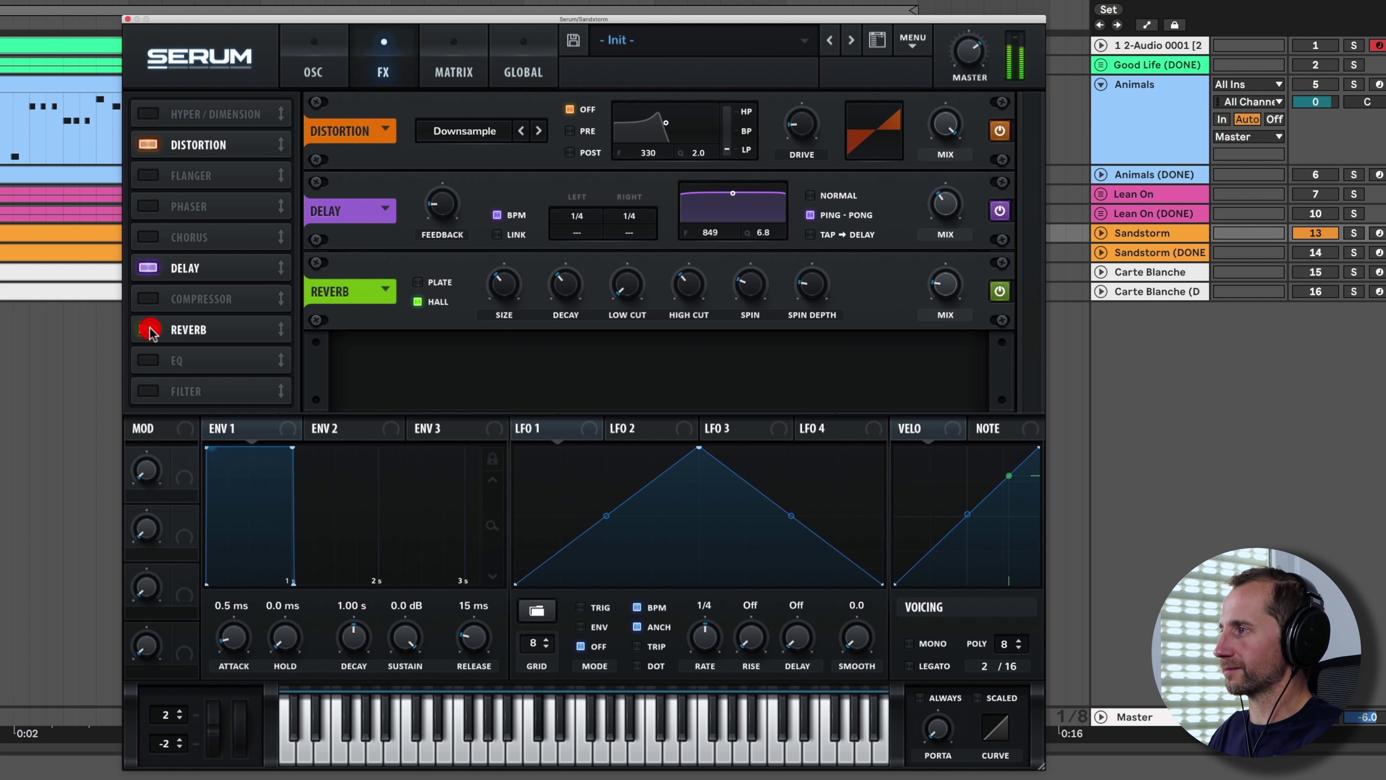
mouse_move(956, 281)
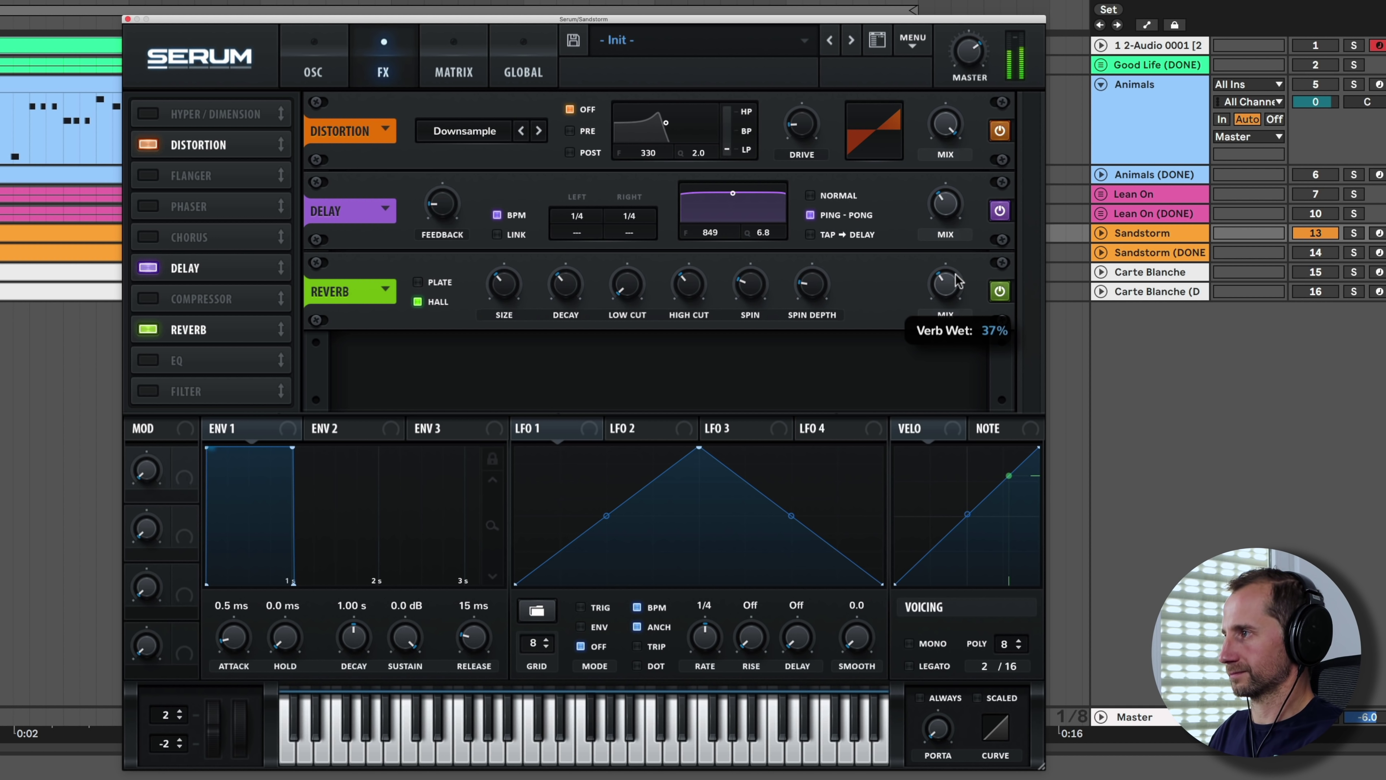
click(954, 288)
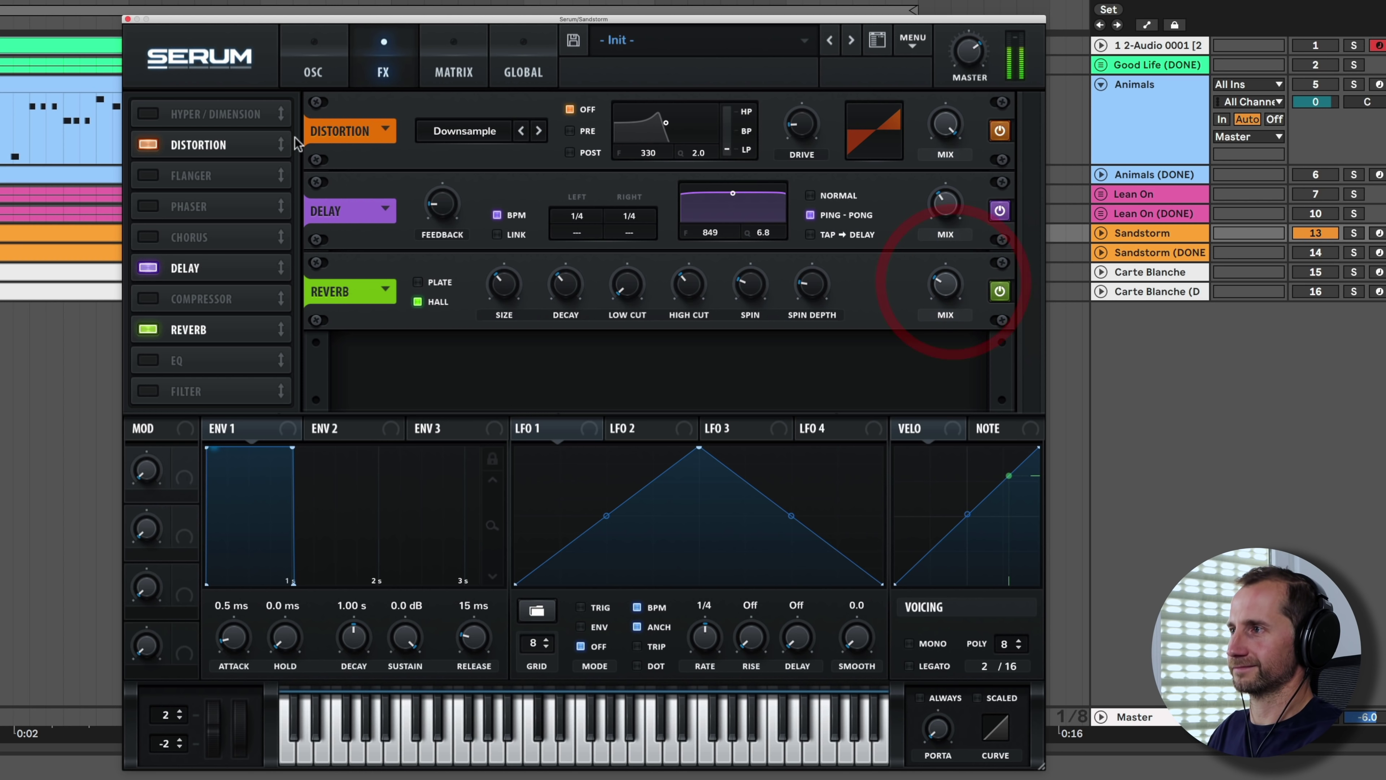
click(1354, 252)
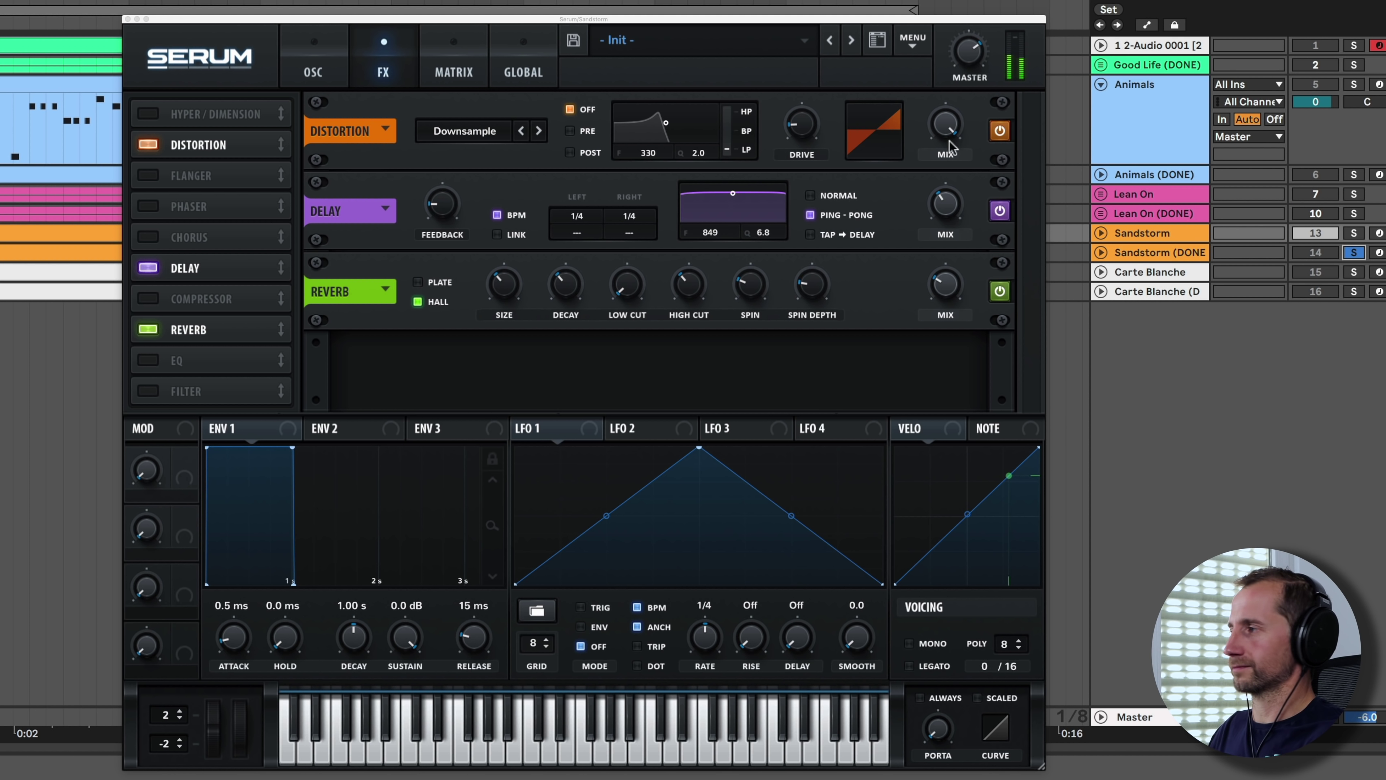
click(1354, 233)
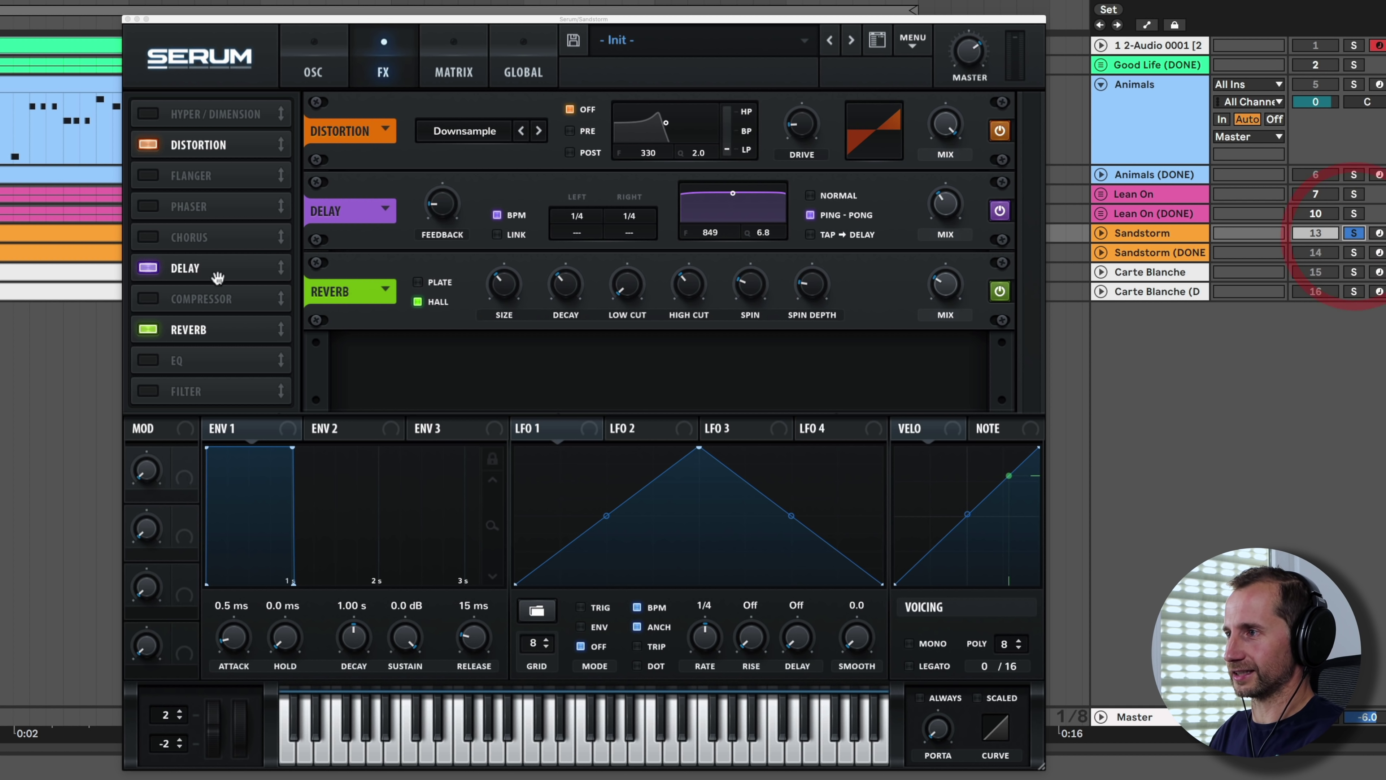
Enable the EQ with a low cut on its low band, tweaking resonance and frequency
click(148, 359)
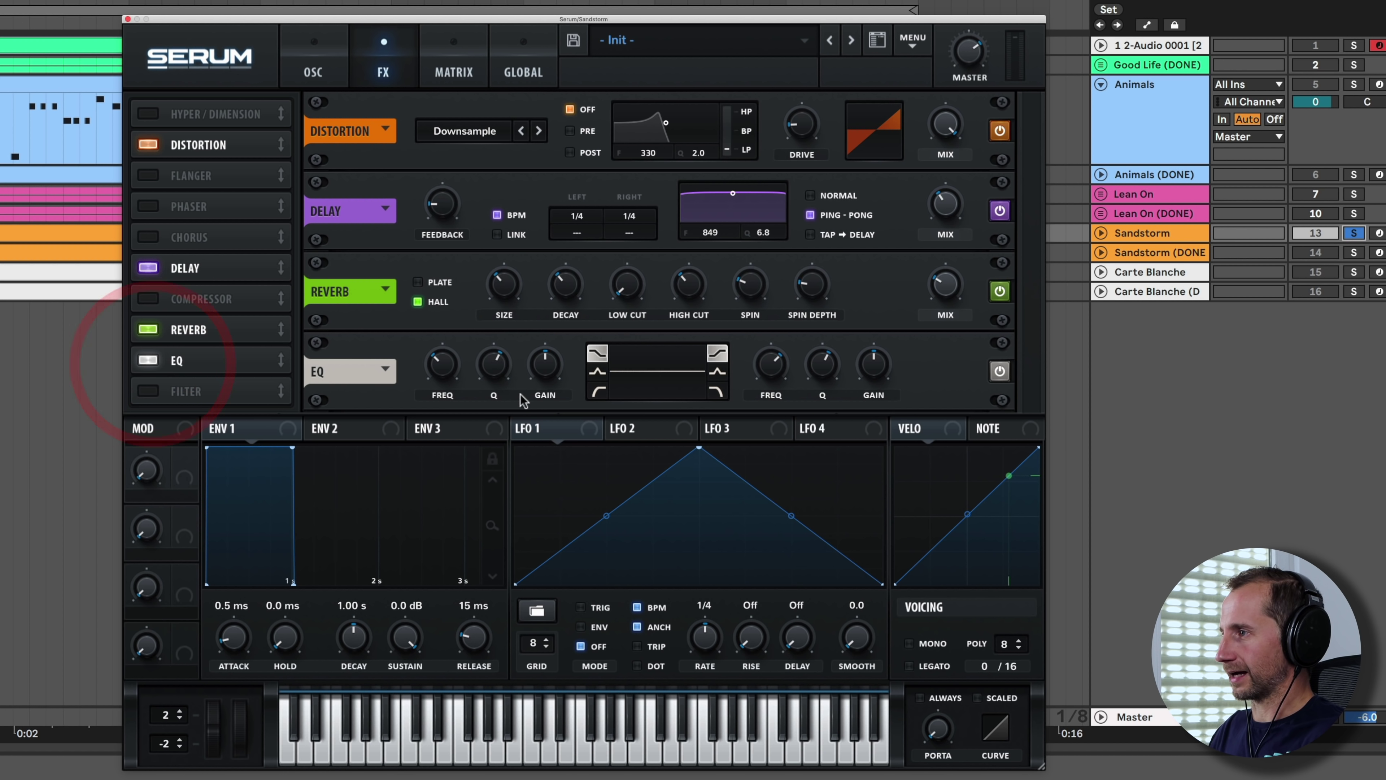
click(597, 390)
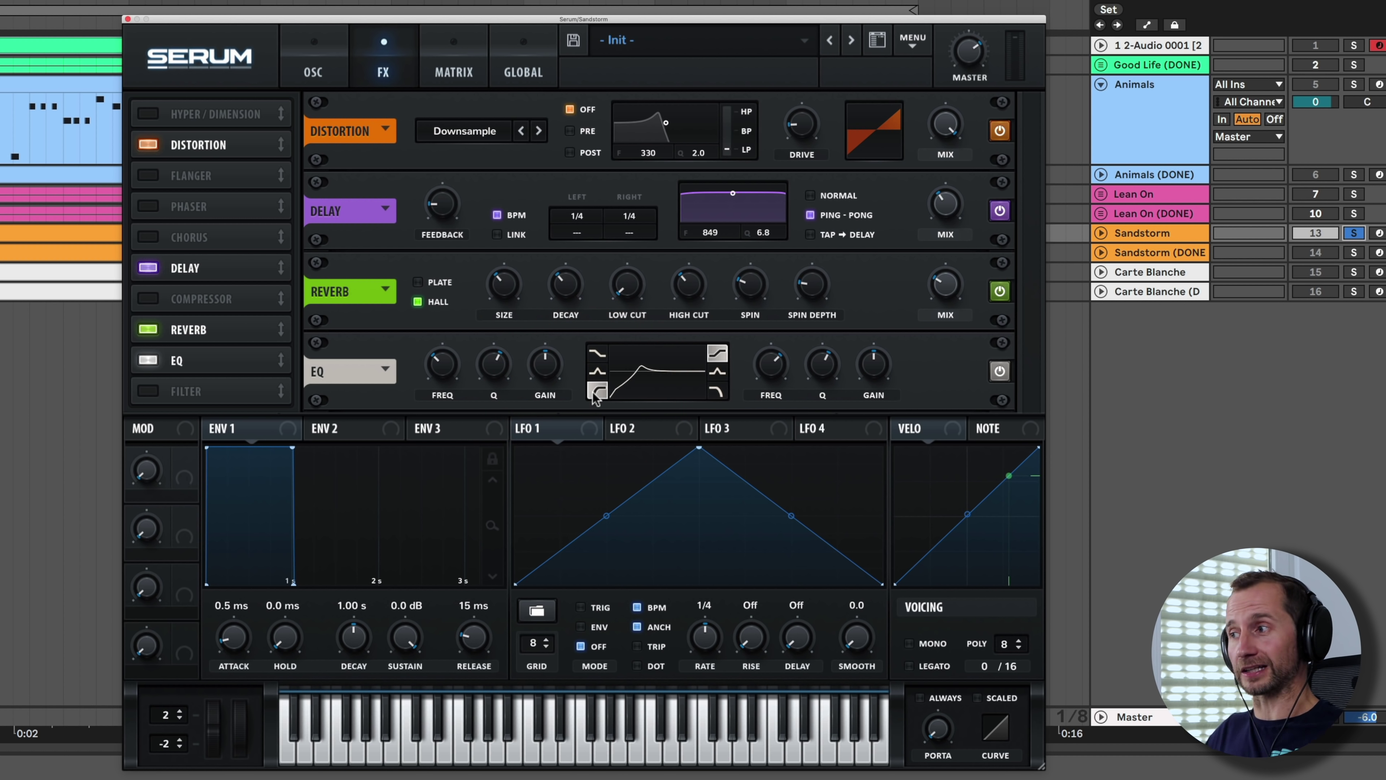
drag(492, 379, 491, 385)
click(1355, 234)
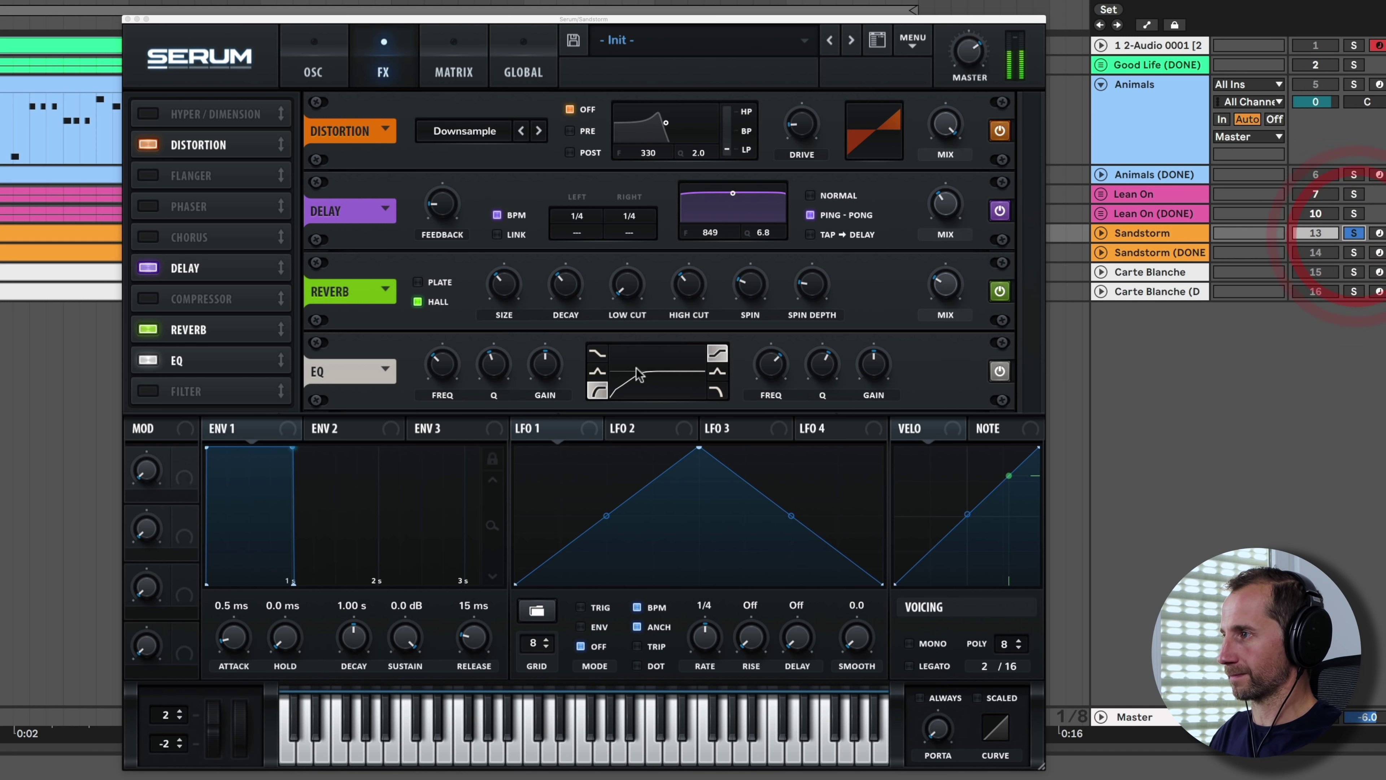
click(442, 371)
drag(445, 373, 446, 363)
double_click(444, 372)
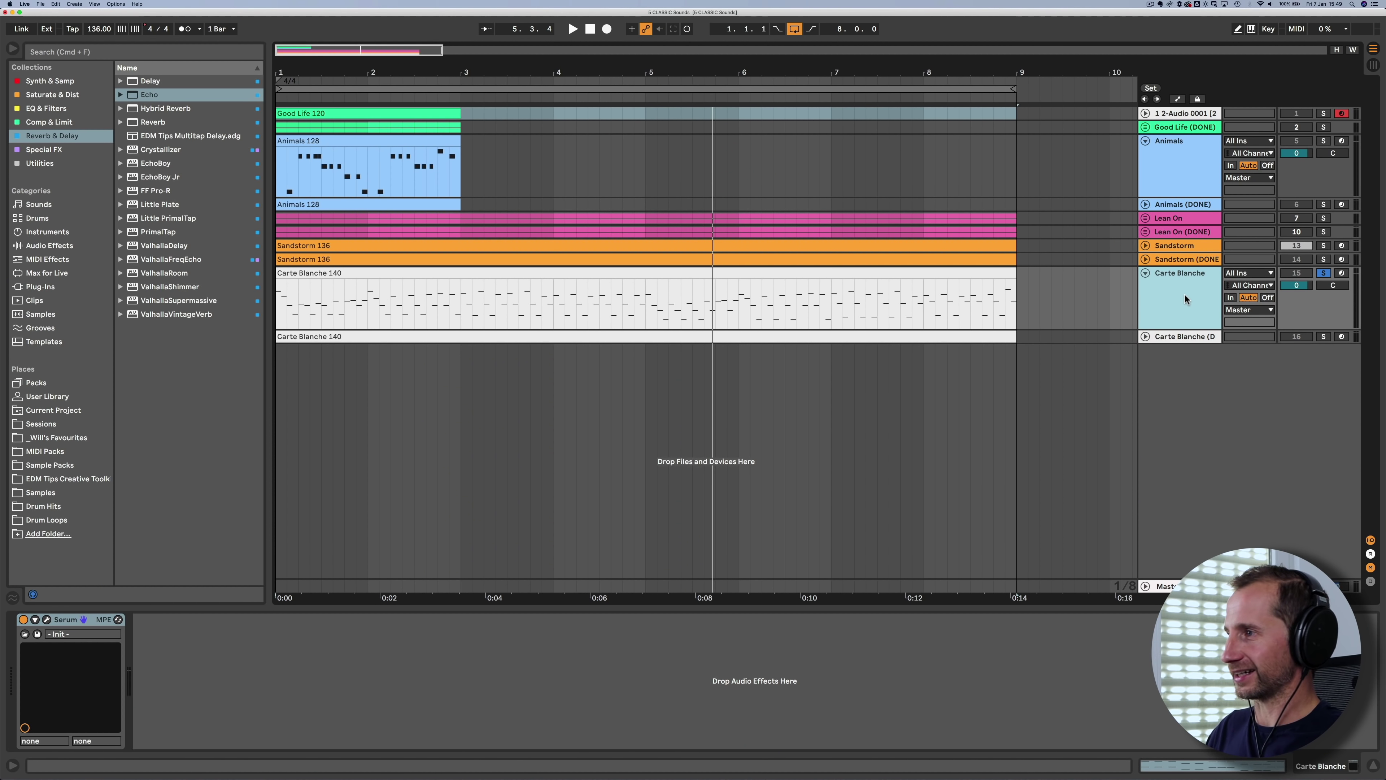
Set the tempo to 140 BPM to match the Carte Blanche clip, then play and stop
drag(1011, 299, 278, 275)
click(101, 29)
text(1)
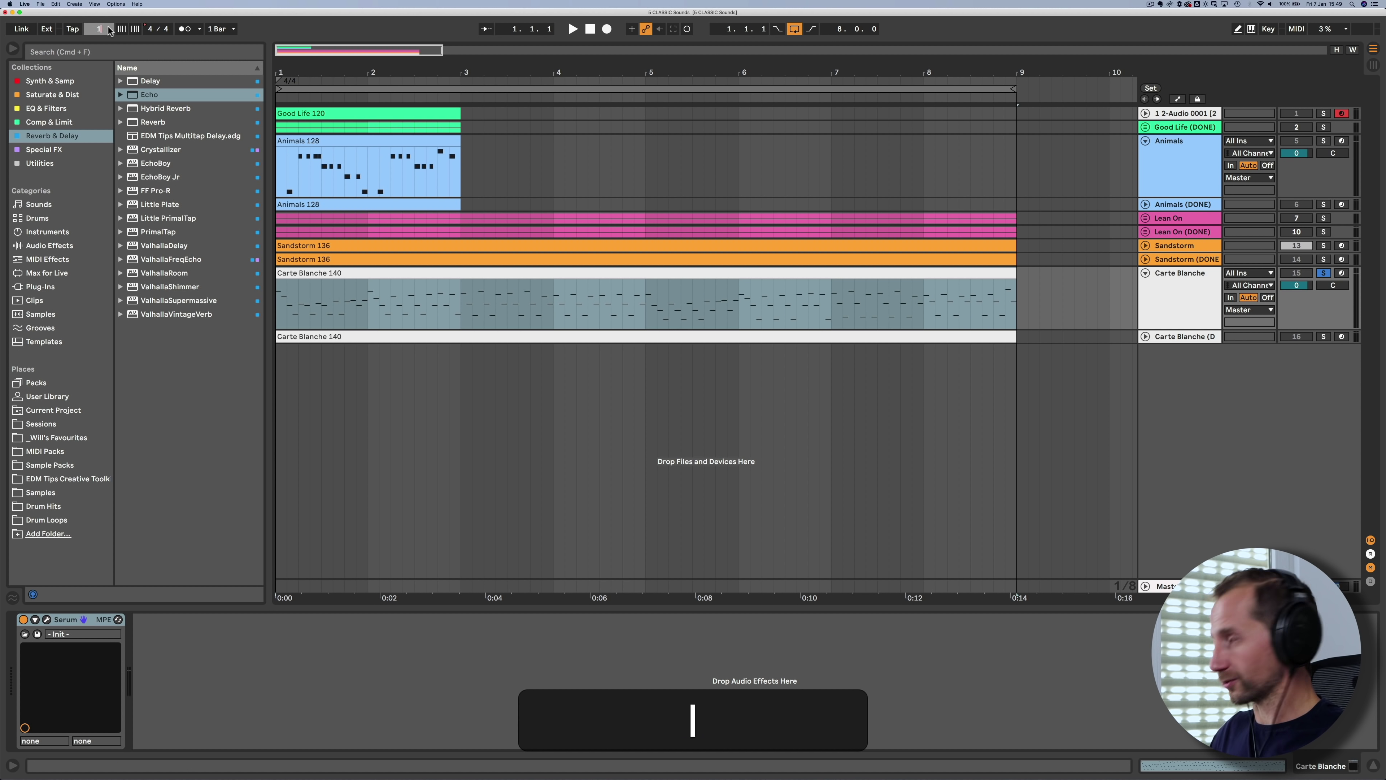
text(40)
key(Return)
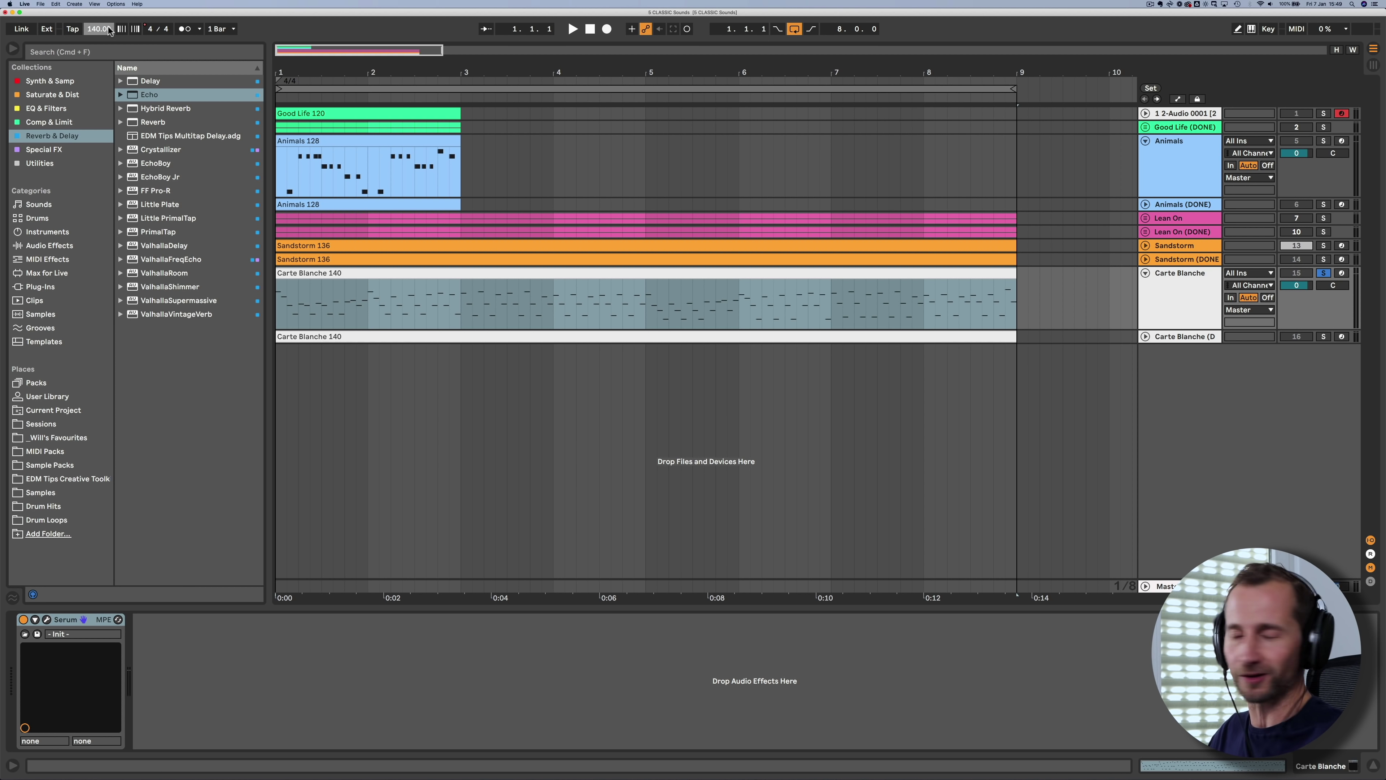
key(space)
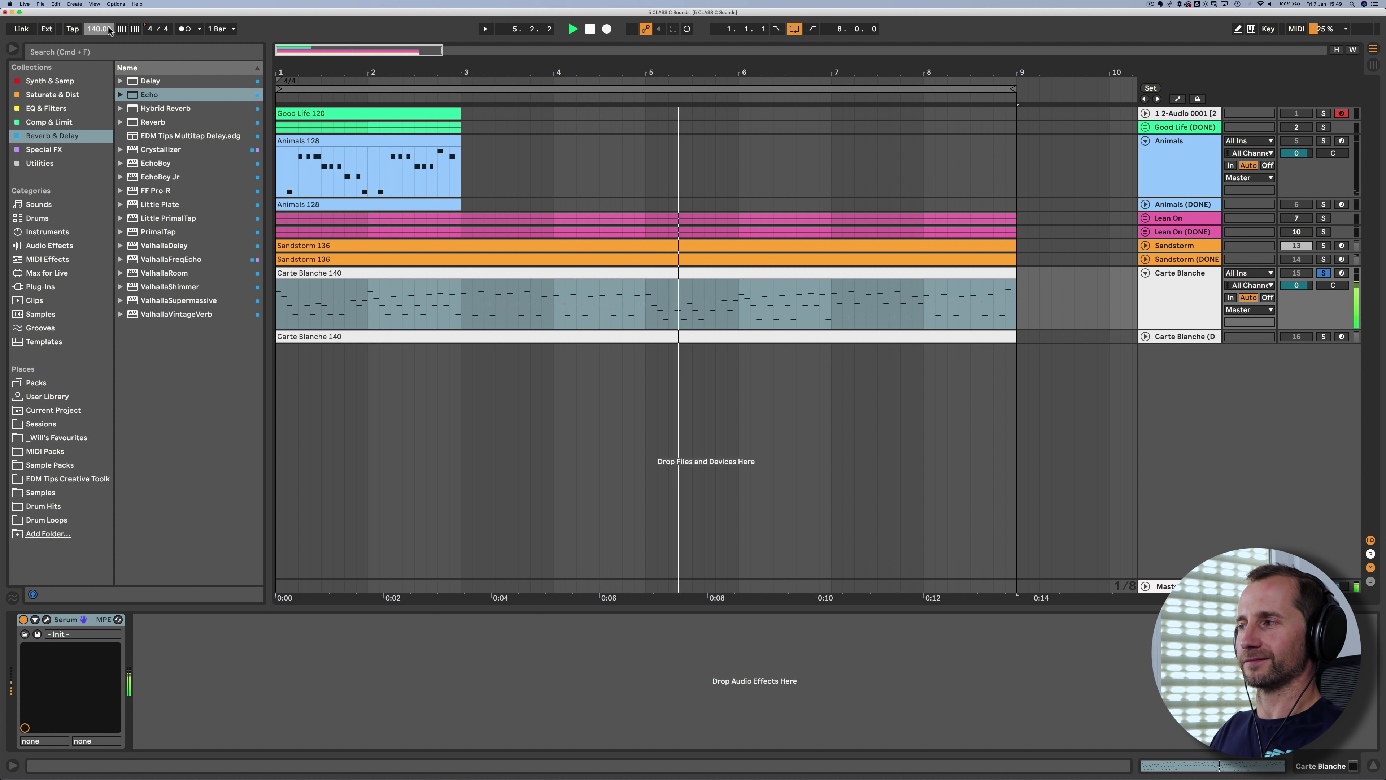
key(space)
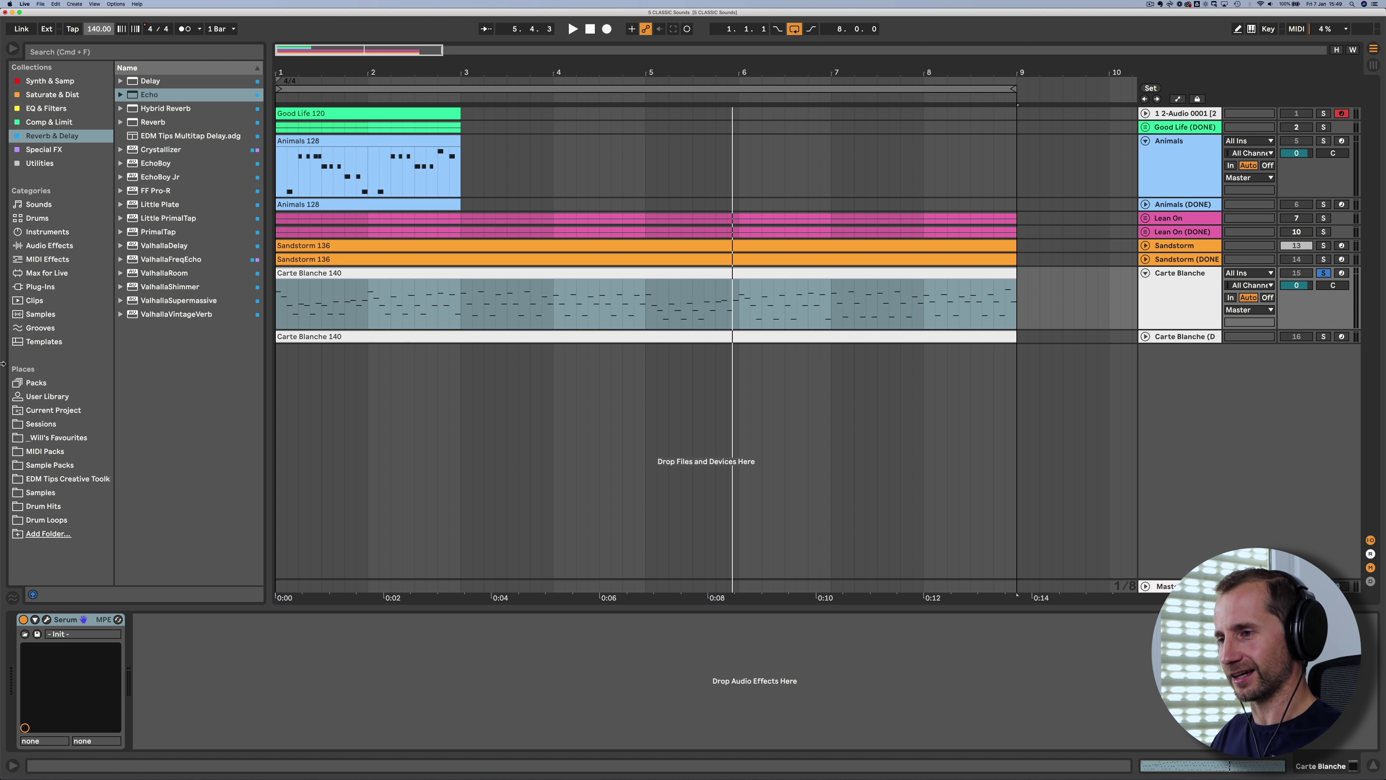
Open Serum on the Carte Blanche track and give oscillator A 8 unison voices with narrower detune
click(47, 622)
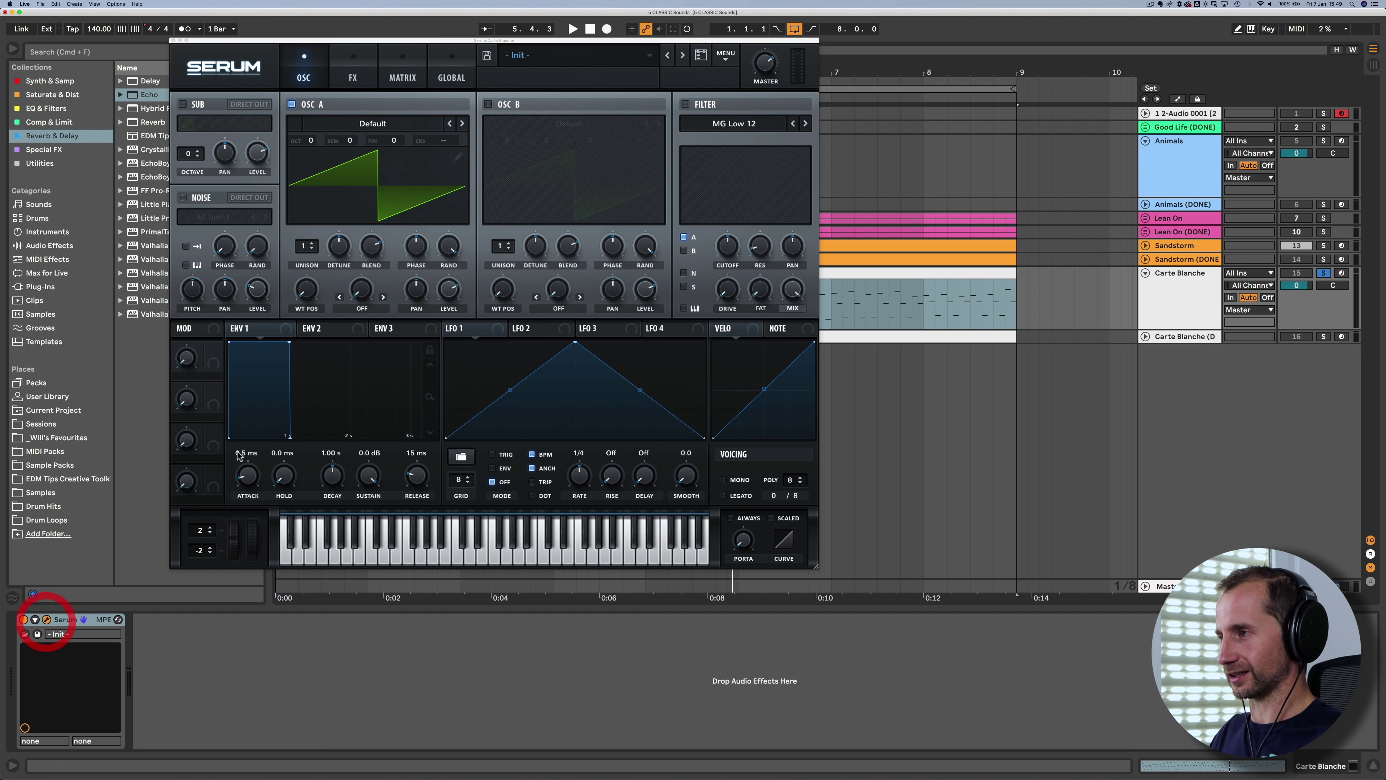
drag(374, 38, 525, 126)
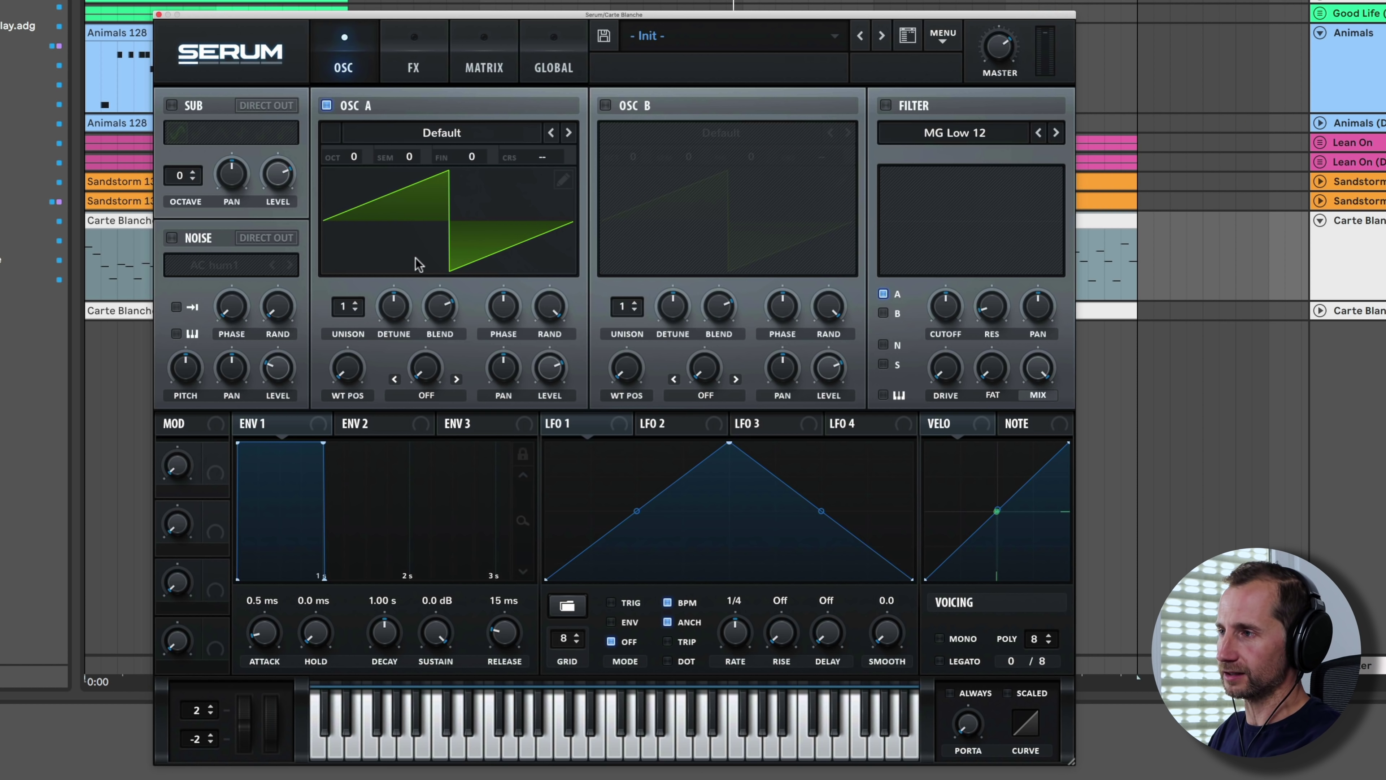
click(349, 314)
drag(350, 270, 359, 177)
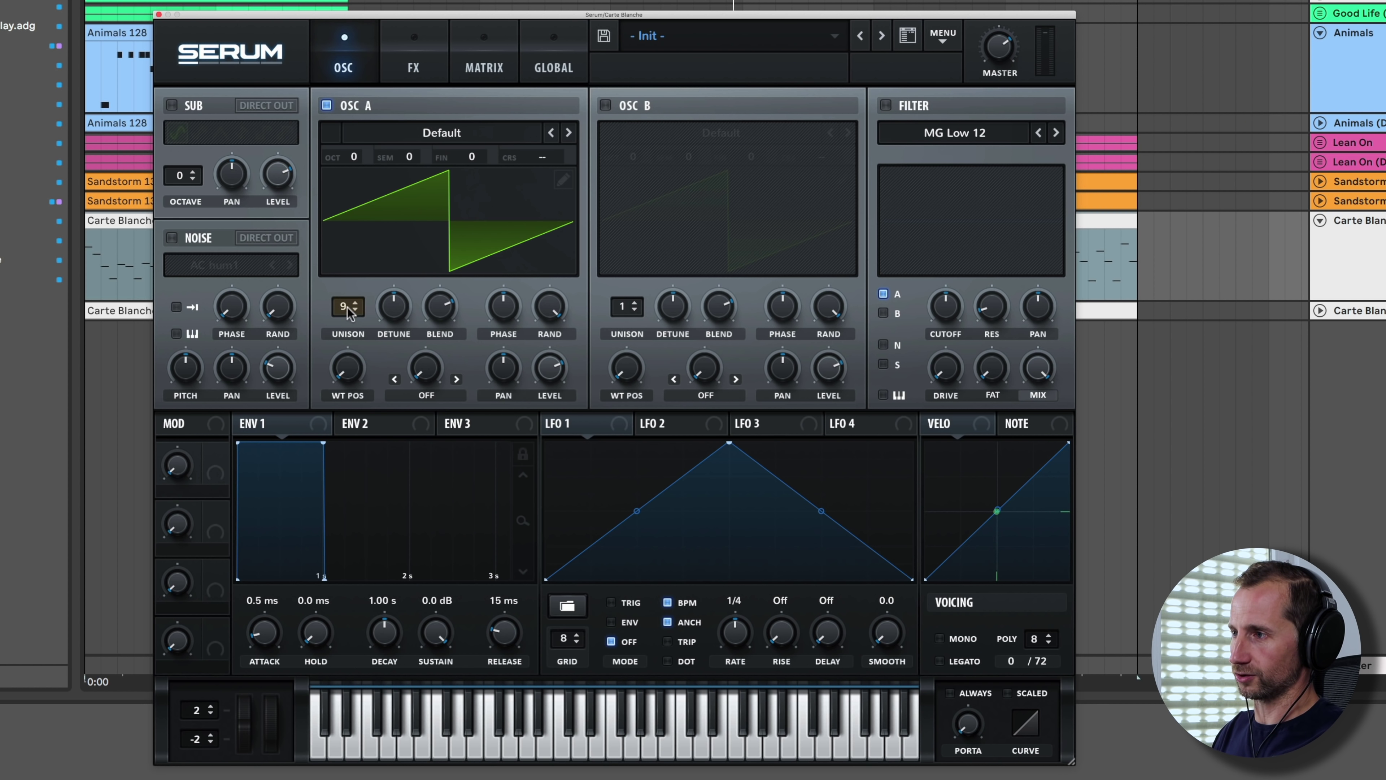
mouse_move(348, 313)
mouse_down()
mouse_move(397, 352)
mouse_move(390, 294)
mouse_up()
Shape envelope 1 into a pluck: 799 ms decay, -1.9 dB sustain, 876 ms release
click(366, 463)
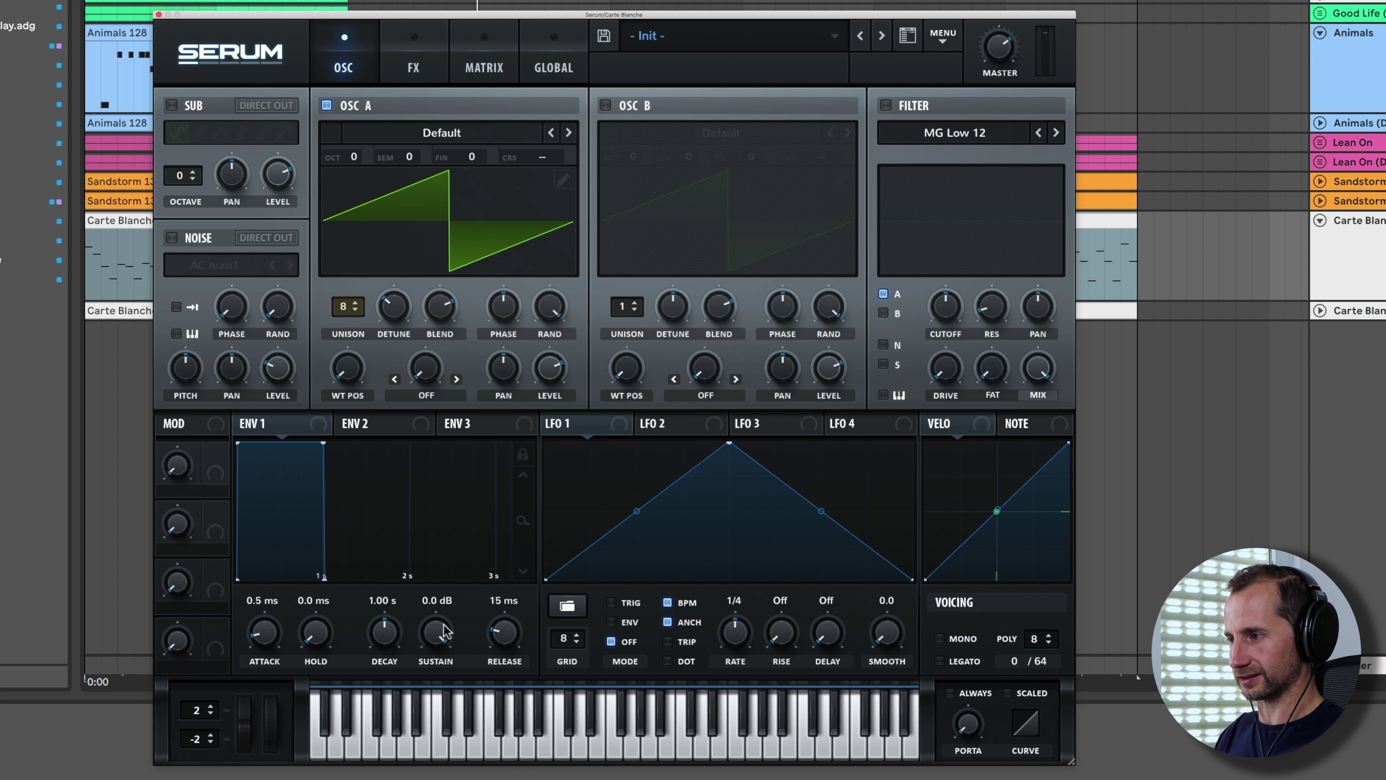
drag(436, 636, 503, 629)
mouse_move(386, 639)
mouse_down()
mouse_move(390, 701)
mouse_move(383, 634)
mouse_up()
drag(503, 633, 507, 617)
scroll(506, 614, up, 3)
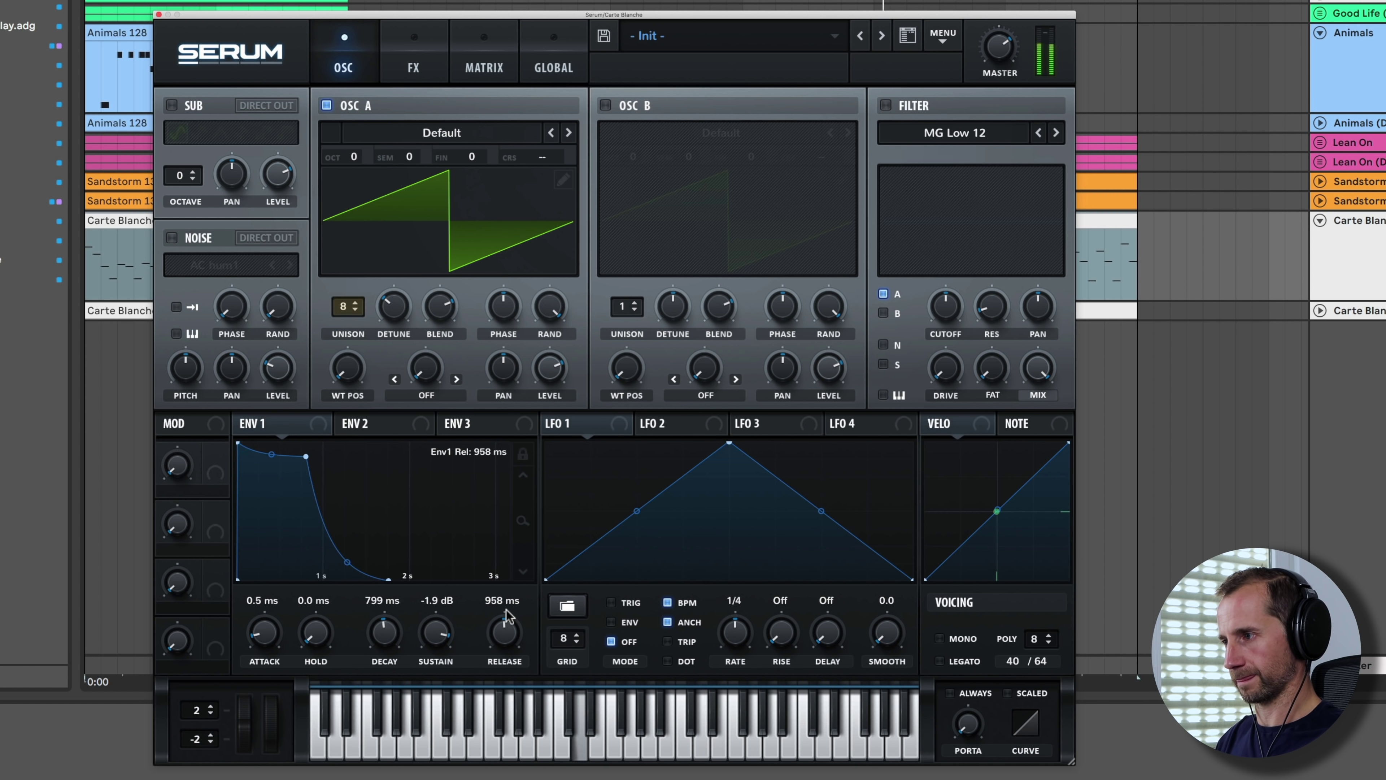
scroll(506, 616, up, 1)
click(556, 309)
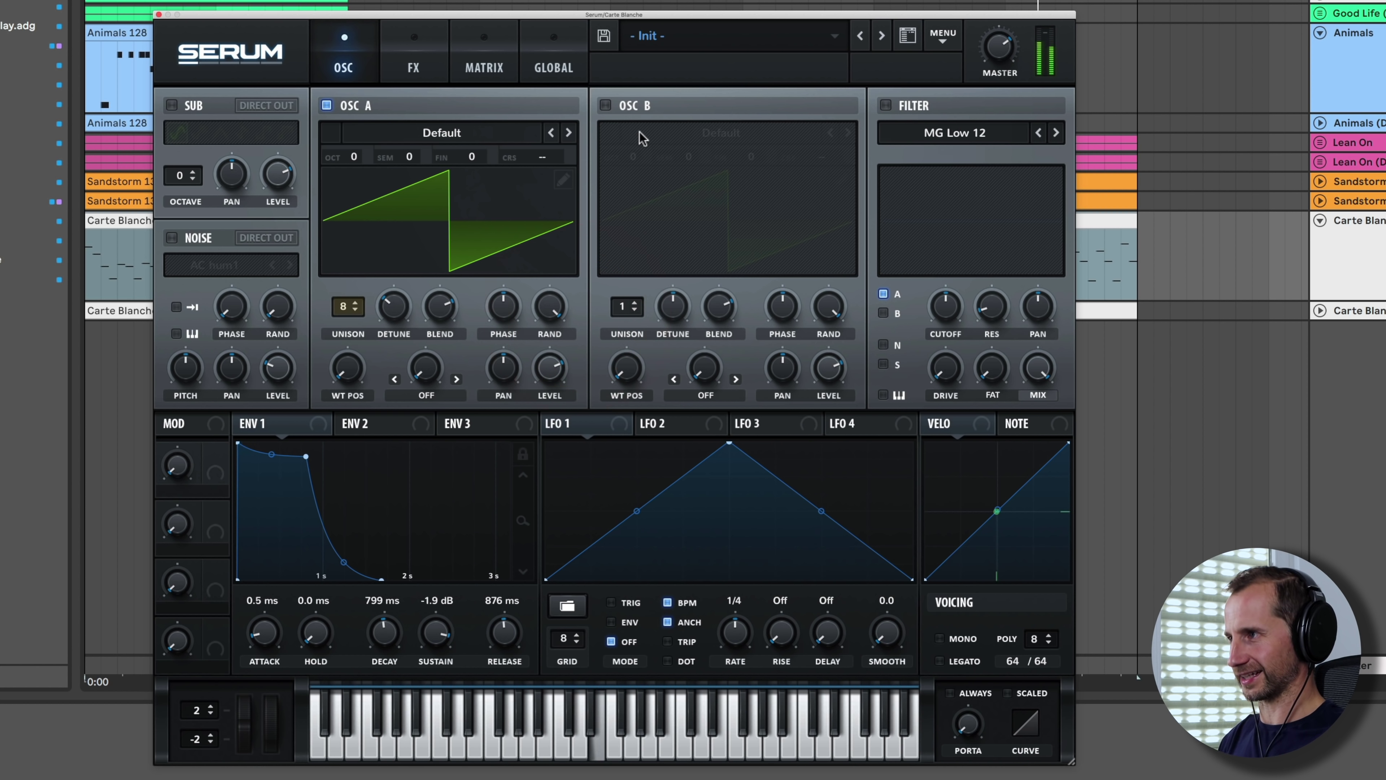
Enable oscillator B with 8 unison voices, one octave up, and level near 56%
click(608, 105)
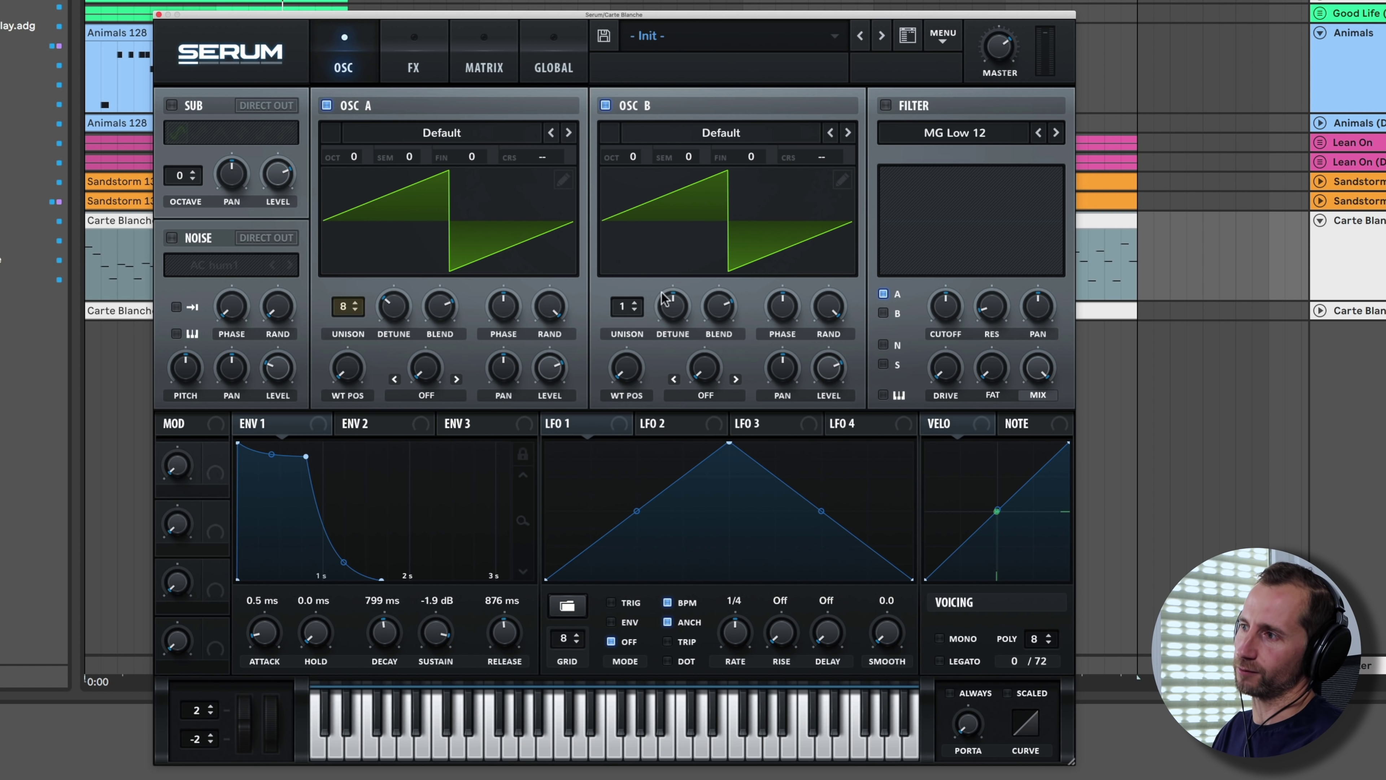
drag(630, 315, 626, 275)
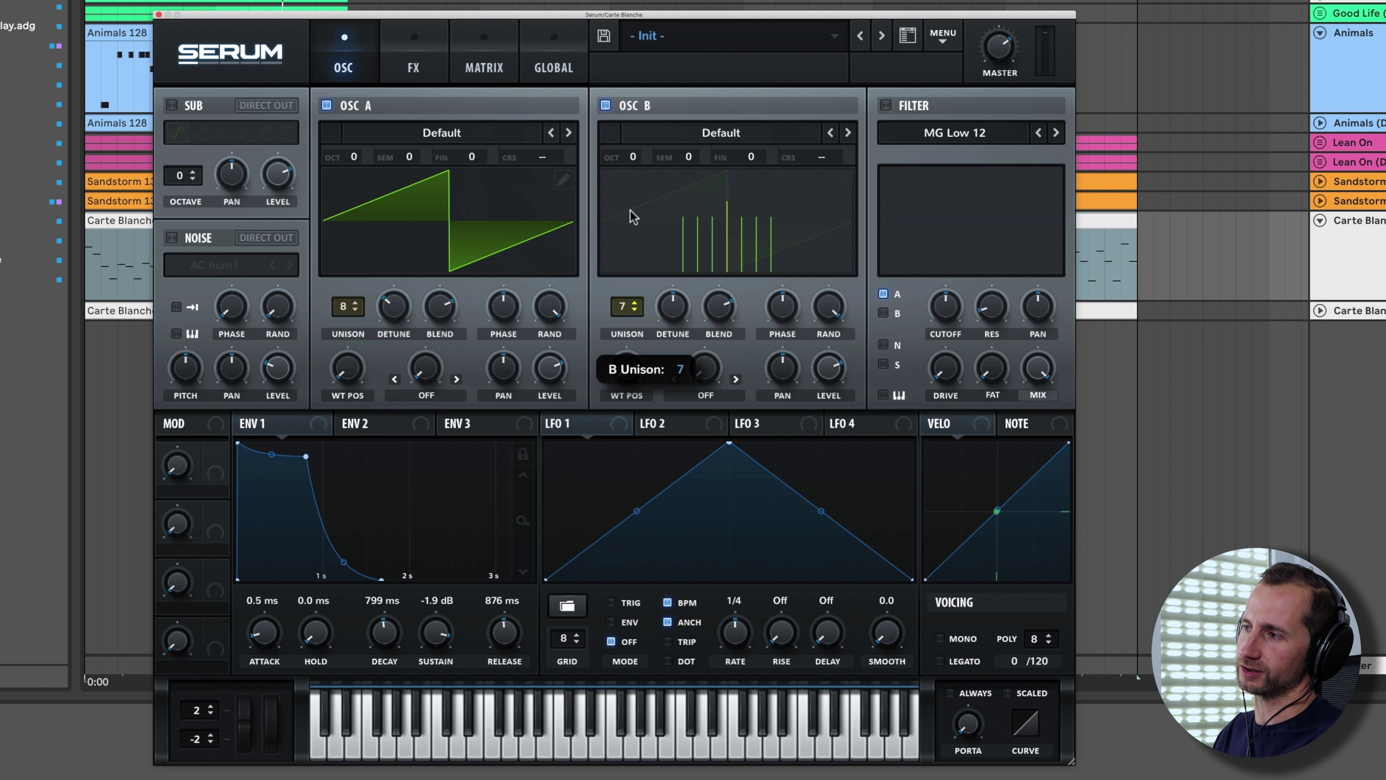
drag(630, 213, 634, 210)
drag(632, 158, 635, 139)
drag(839, 374, 811, 606)
drag(833, 357, 829, 310)
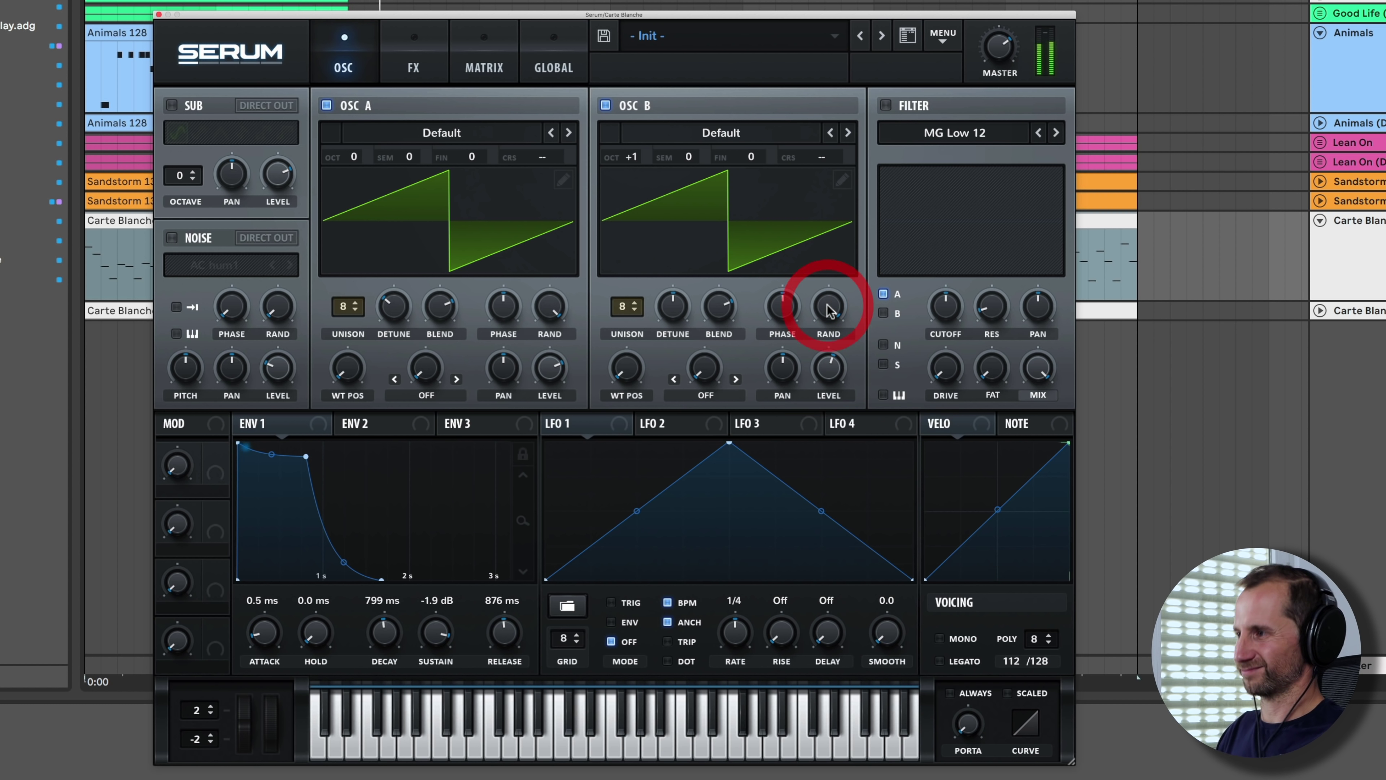
Turn on the filter and choose the Misc > Scream BP type
click(887, 106)
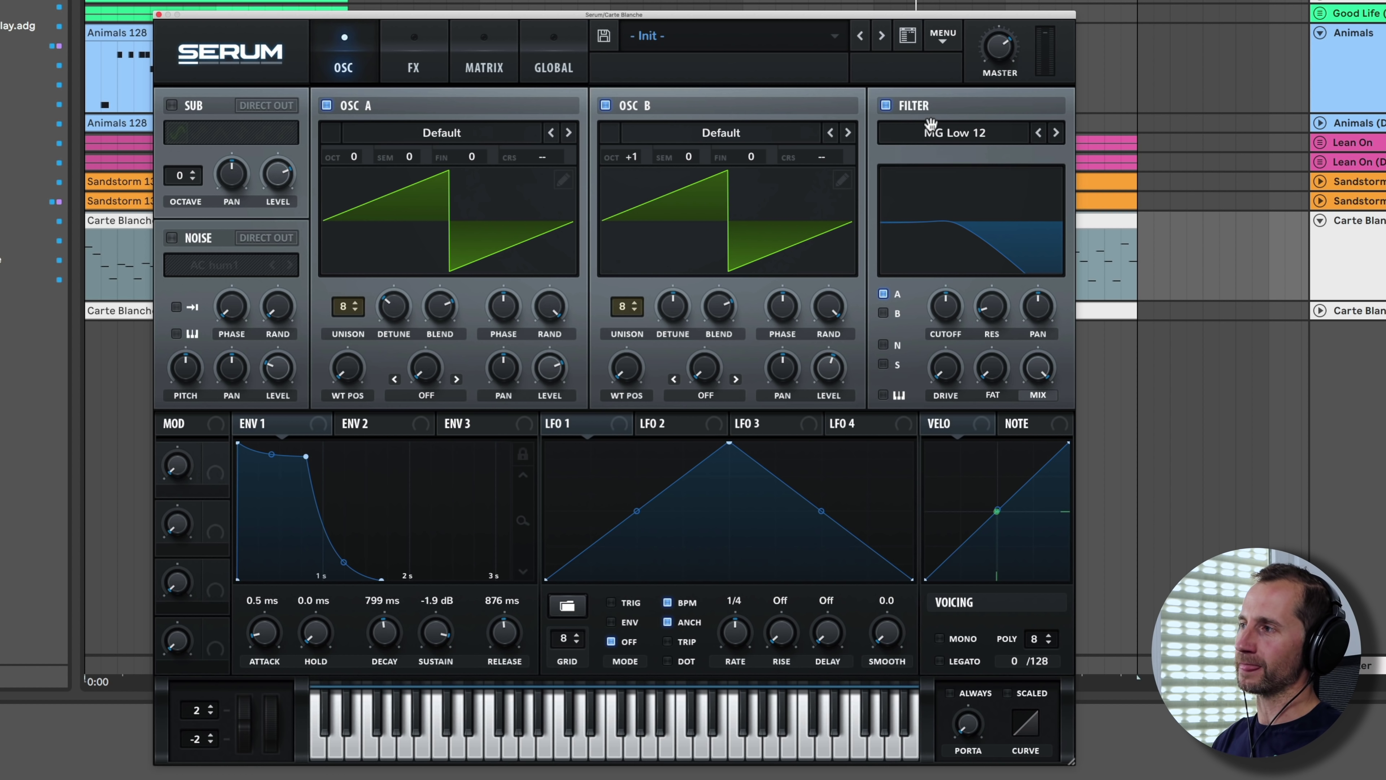
click(414, 52)
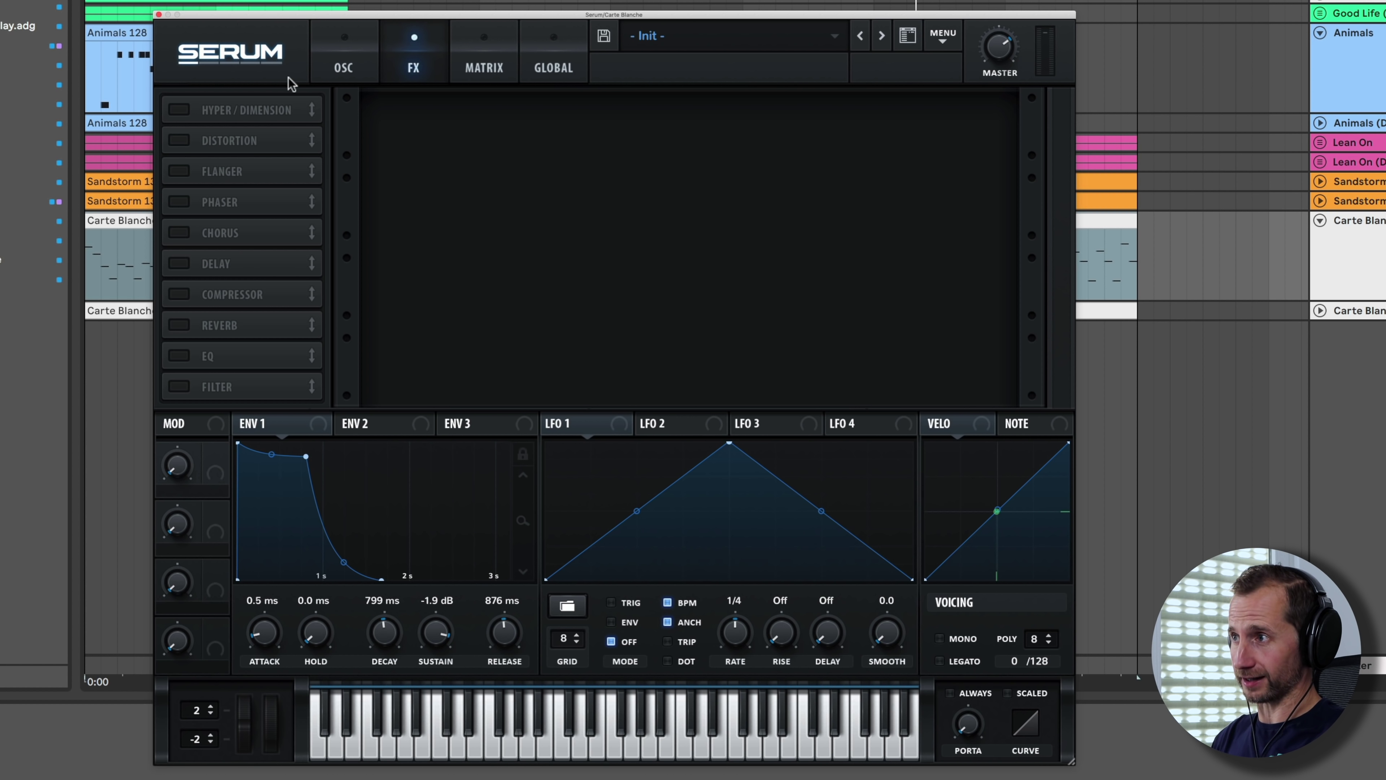
click(341, 57)
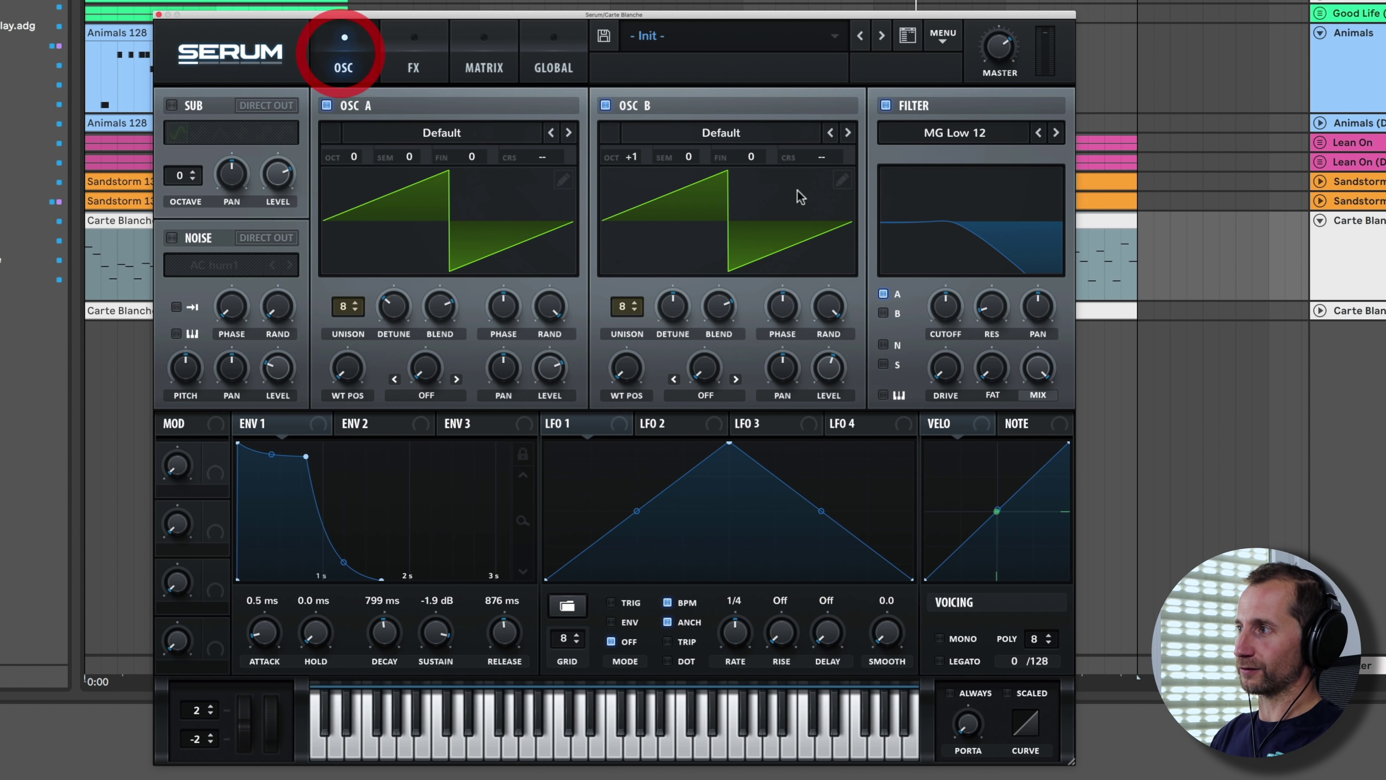
click(960, 138)
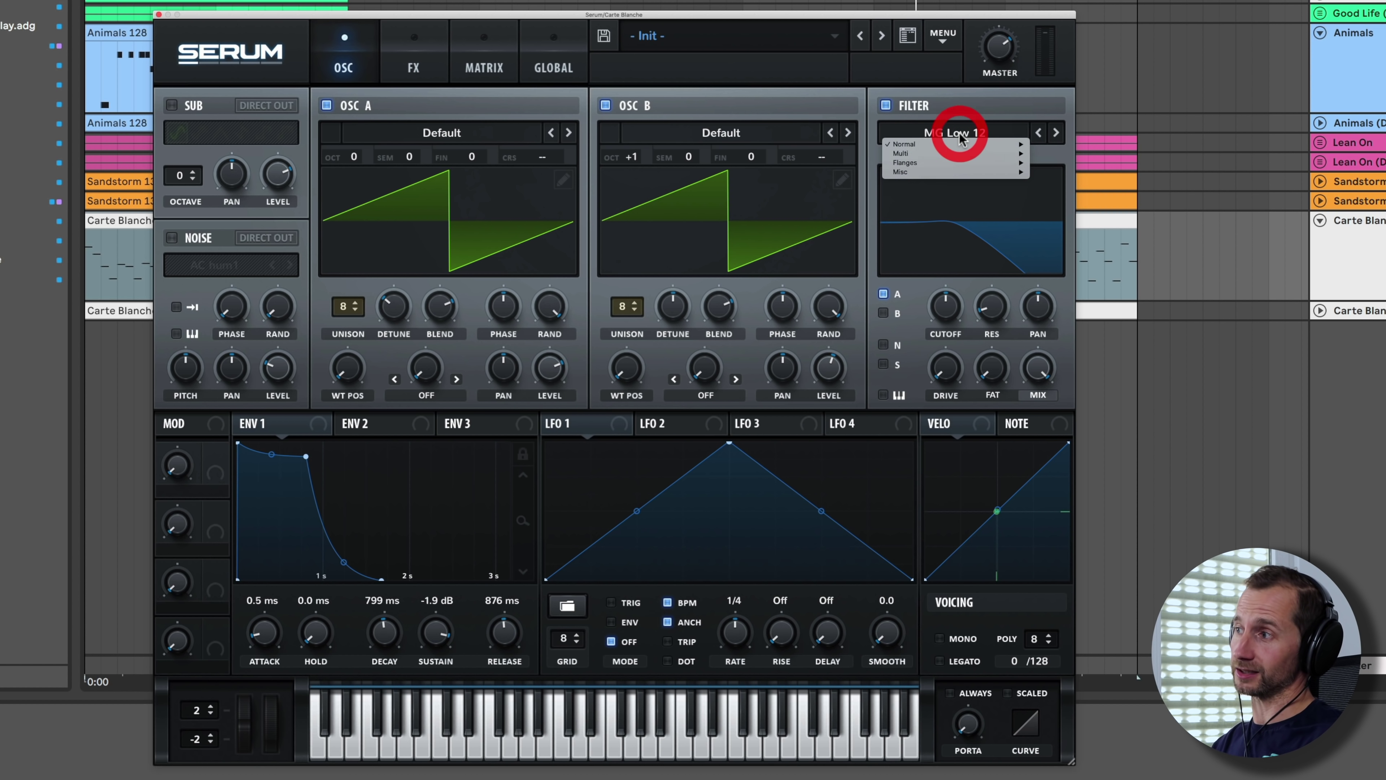
mouse_move(969, 147)
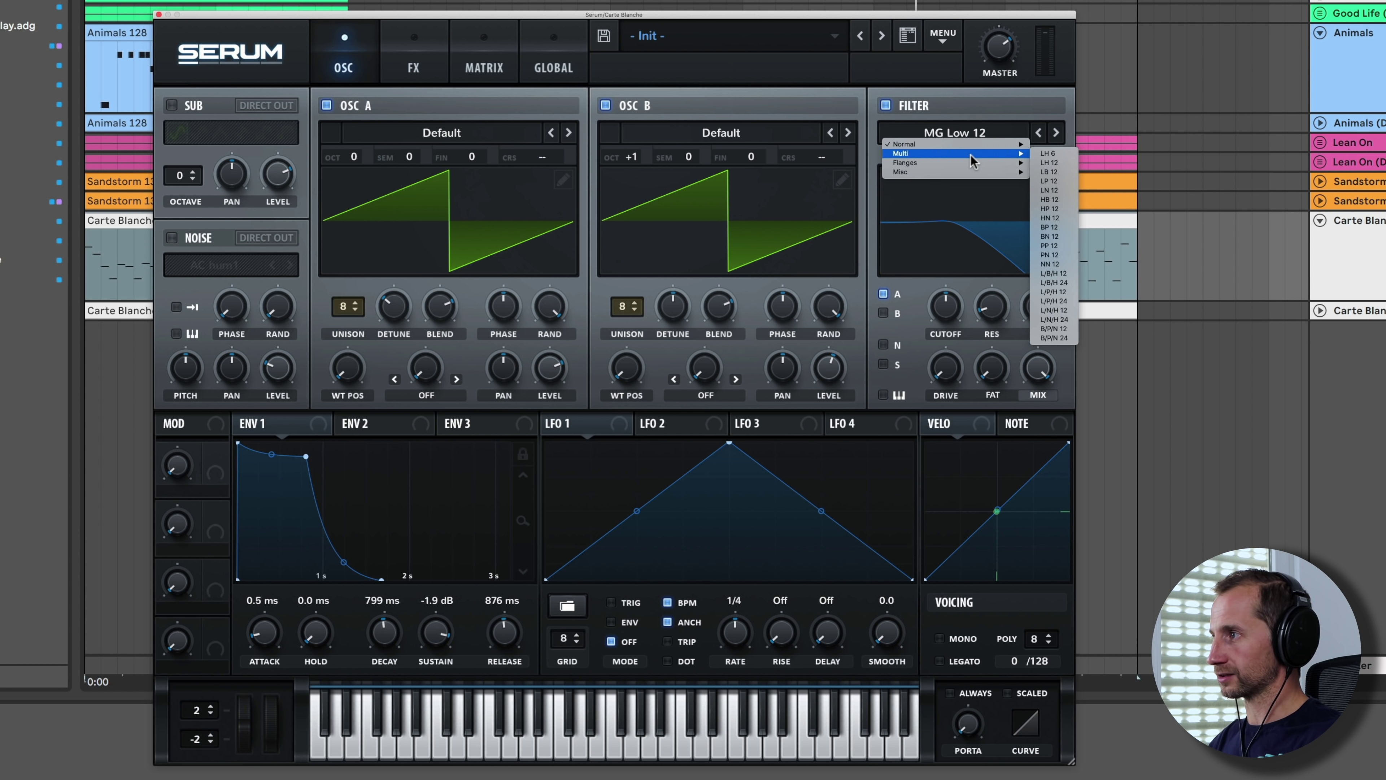
mouse_move(980, 174)
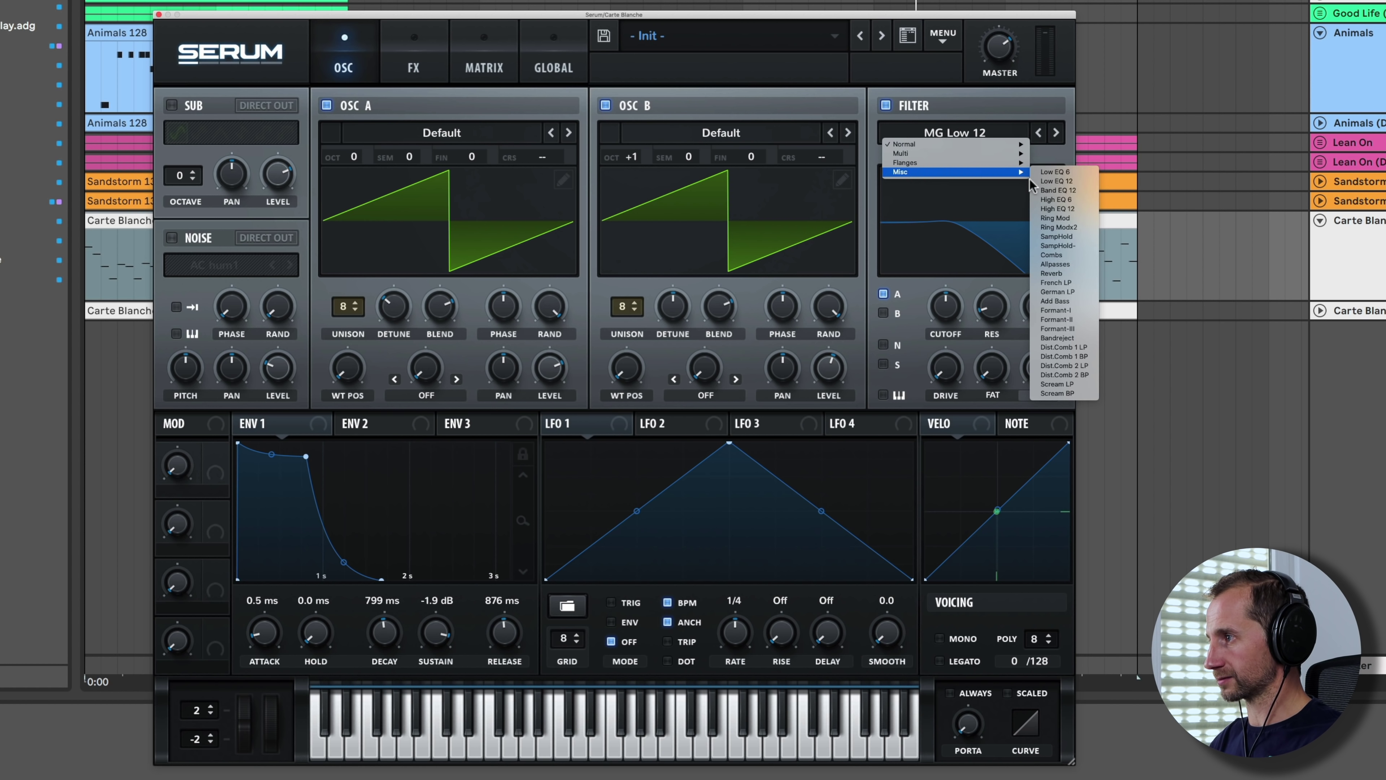
click(1063, 394)
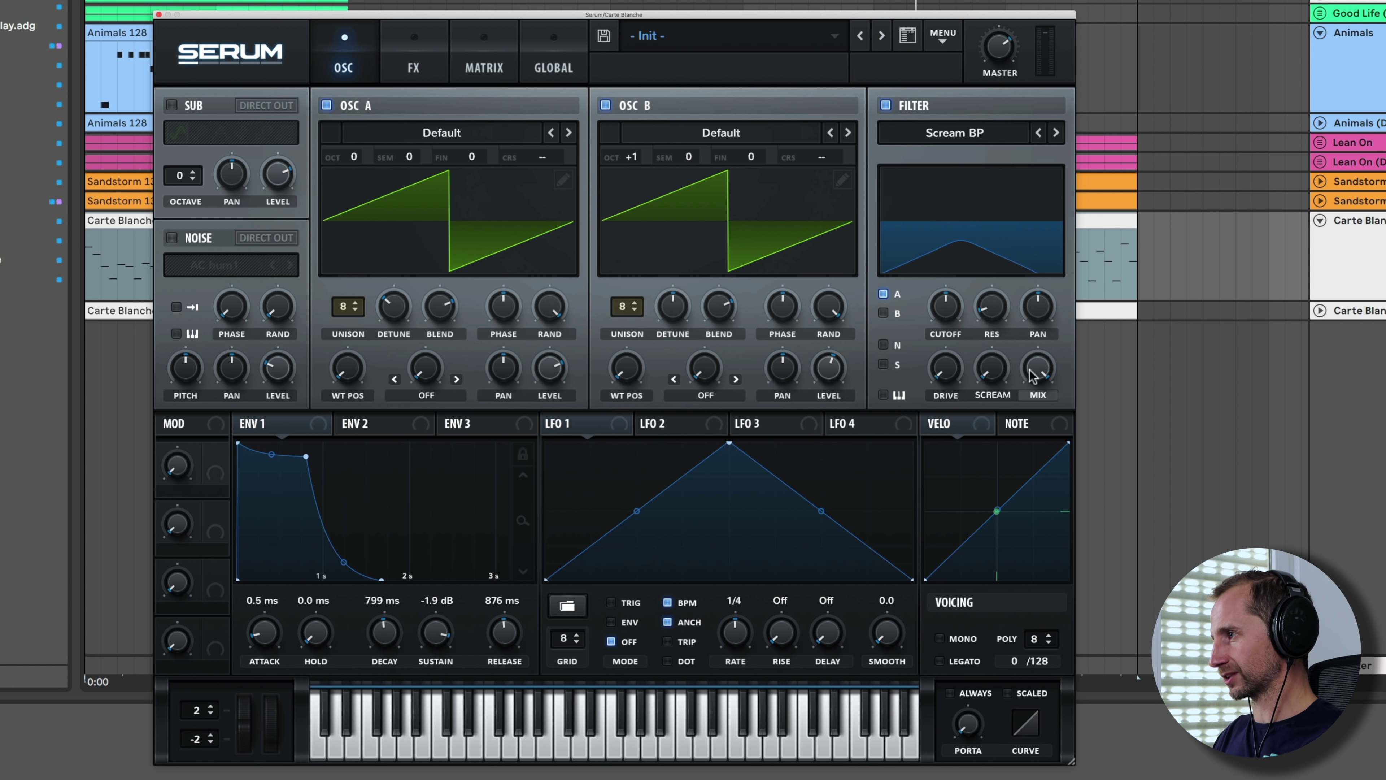
Raise cutoff, resonance, drive and scream, then turn the filter mix fully down
drag(948, 312, 1004, 259)
drag(946, 371, 946, 303)
drag(992, 369, 996, 326)
drag(948, 372, 959, 314)
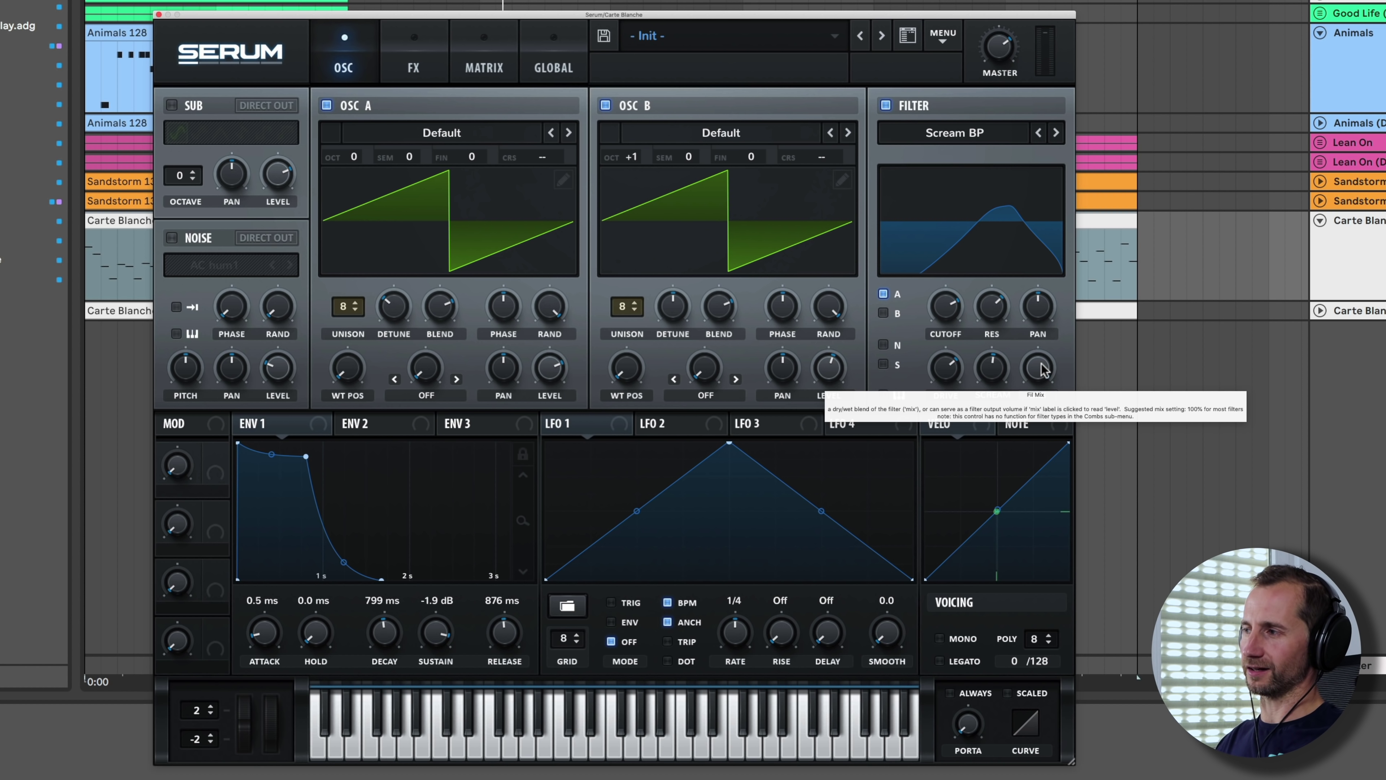
drag(1039, 367, 1039, 398)
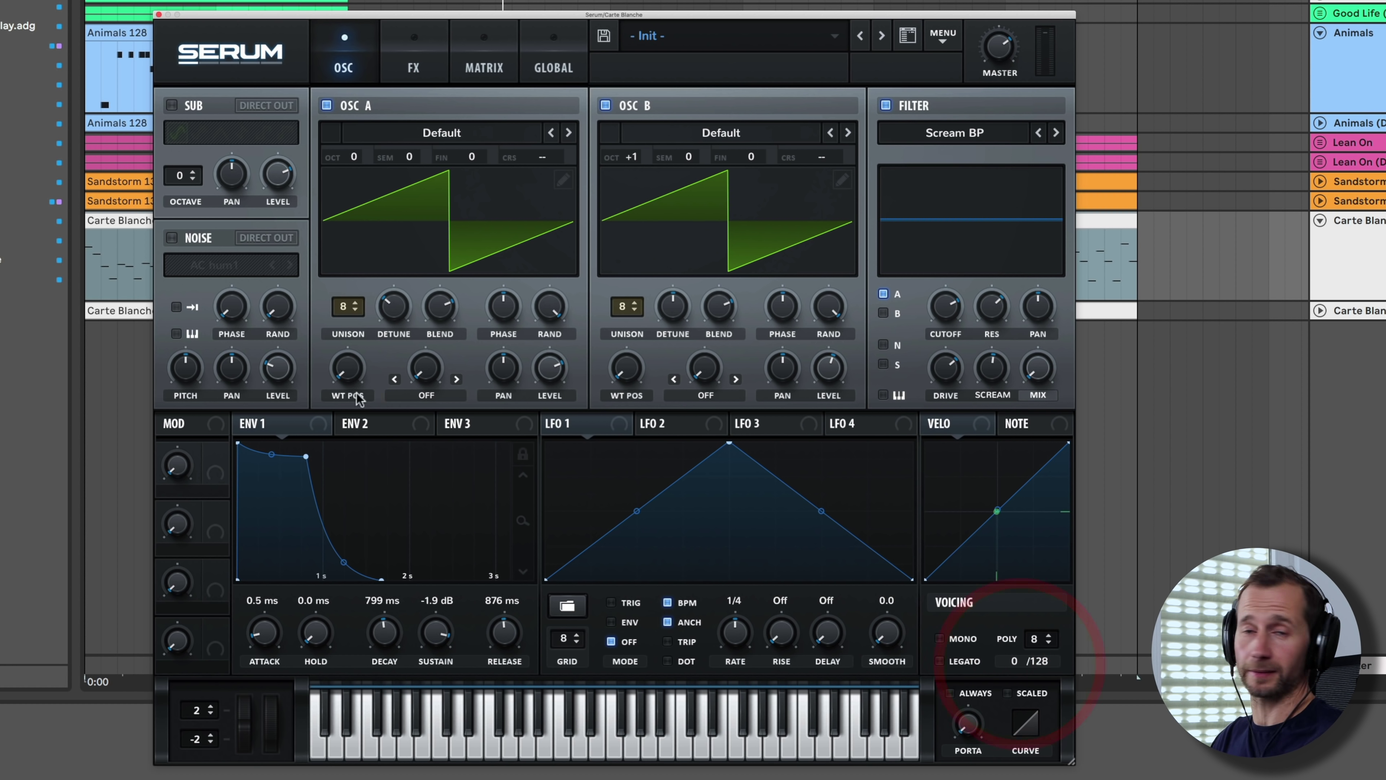
Set envelope 2 to 0% sustain with a 381 ms decay
click(355, 427)
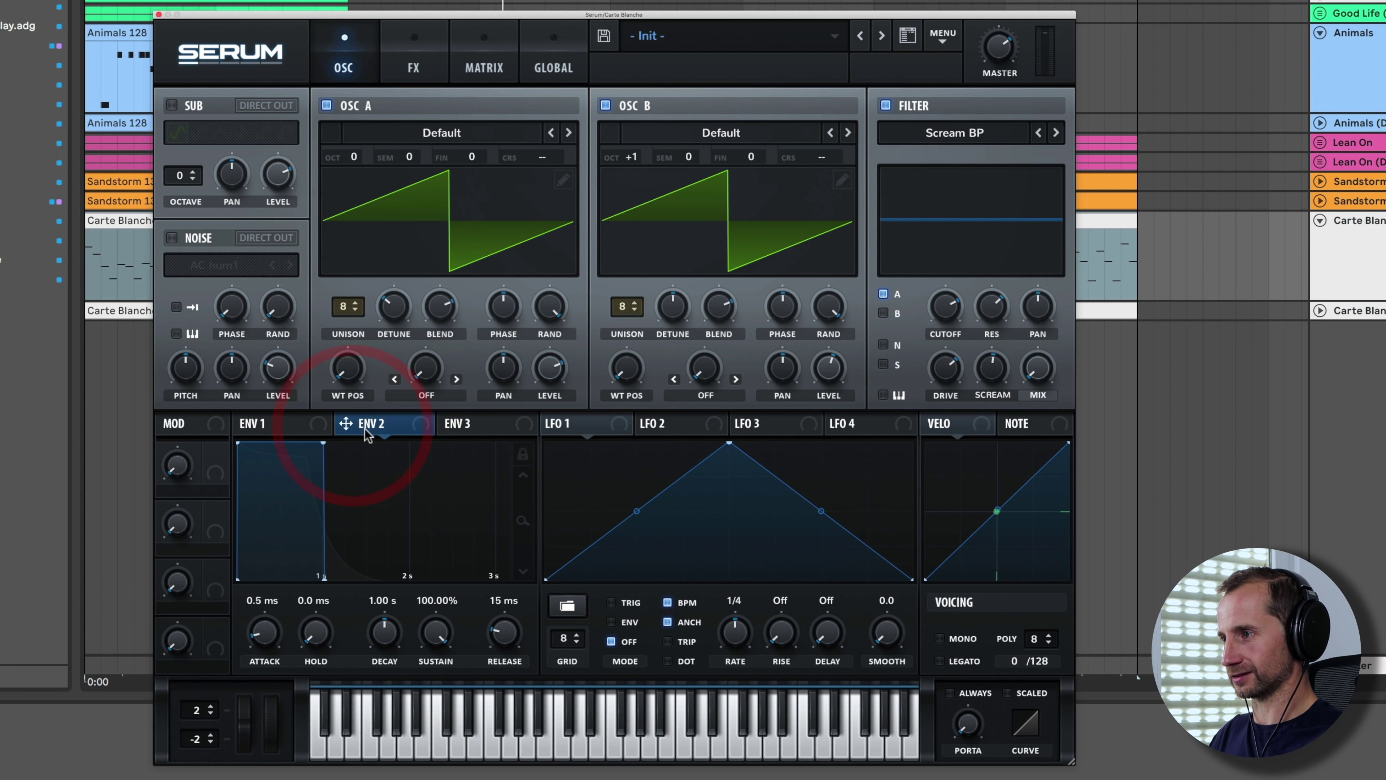
drag(439, 644, 439, 693)
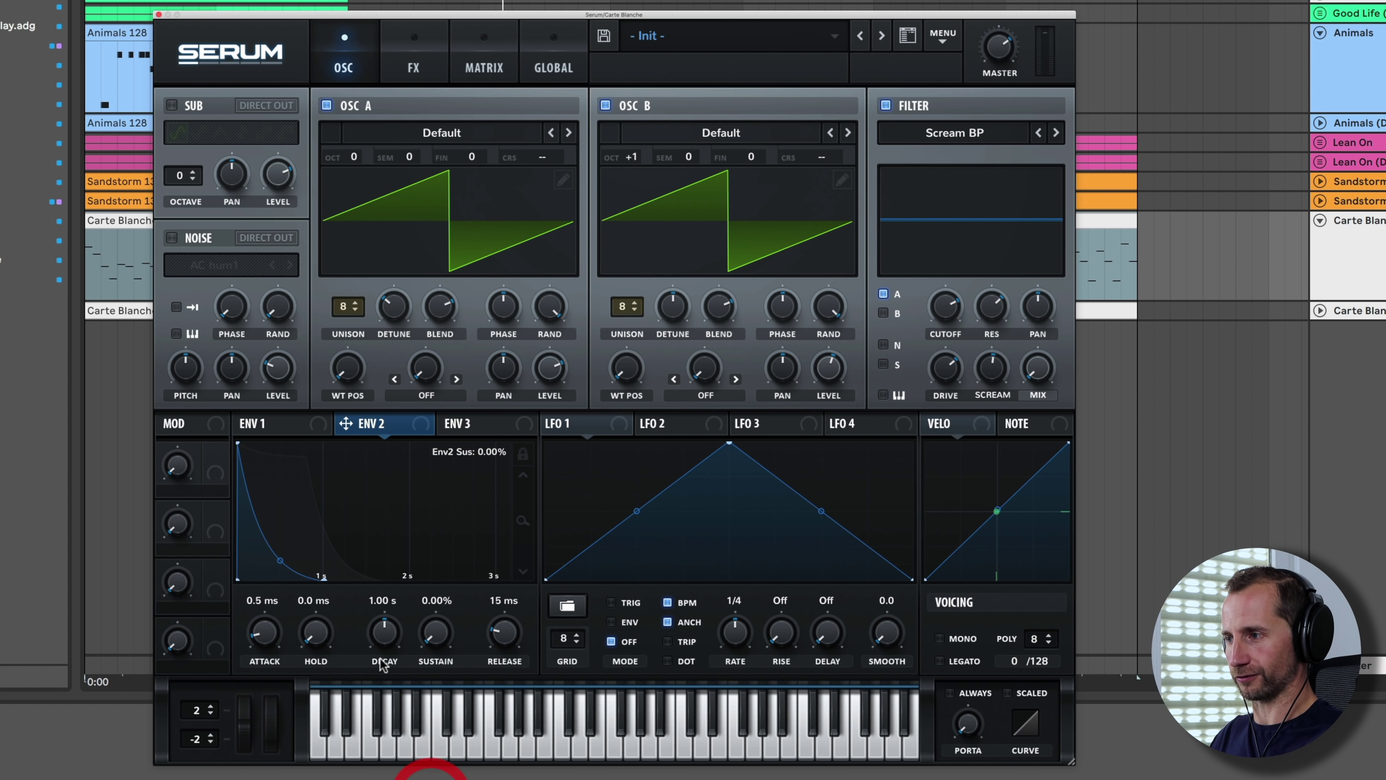
scroll(383, 645, down, 3)
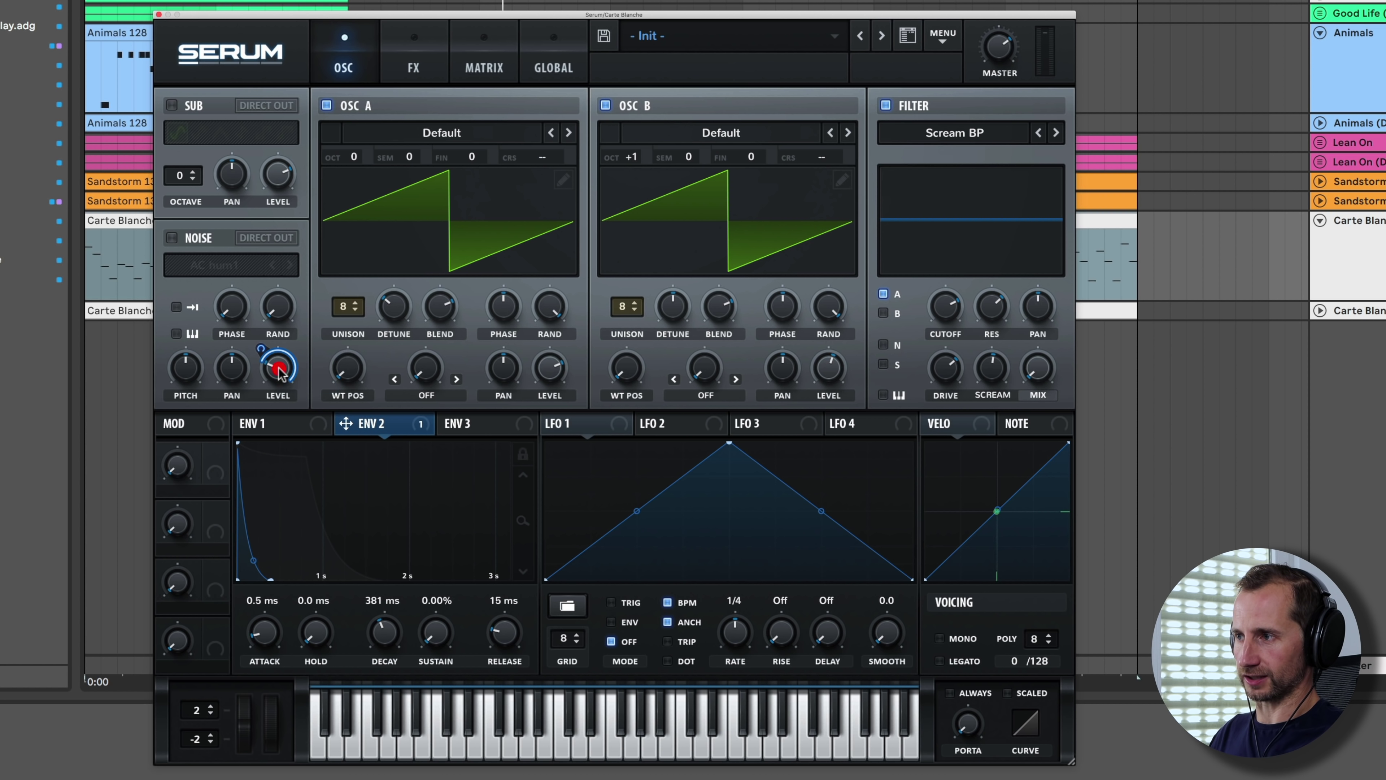
Turn on BrightWhite noise and modulate its level with envelope 2
drag(280, 372, 278, 372)
click(172, 239)
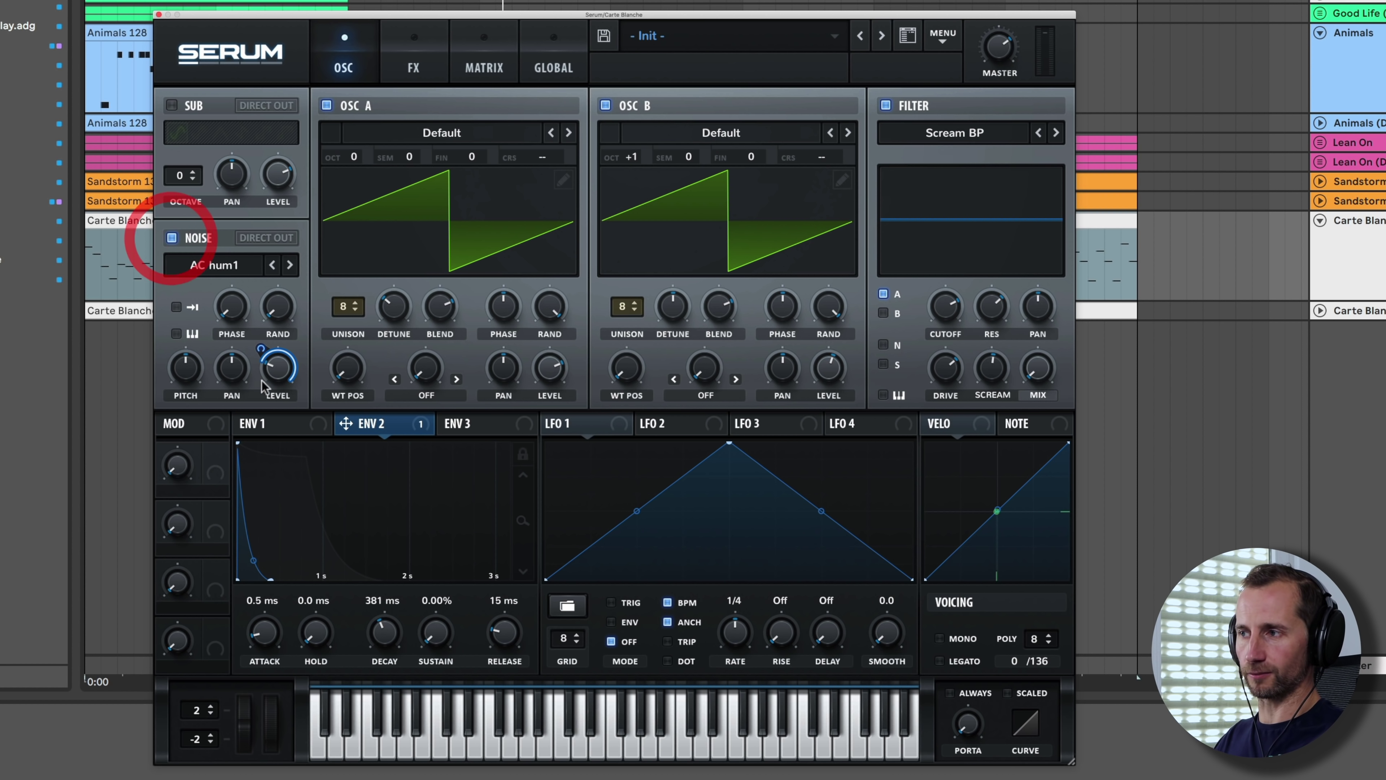
click(216, 264)
mouse_move(228, 290)
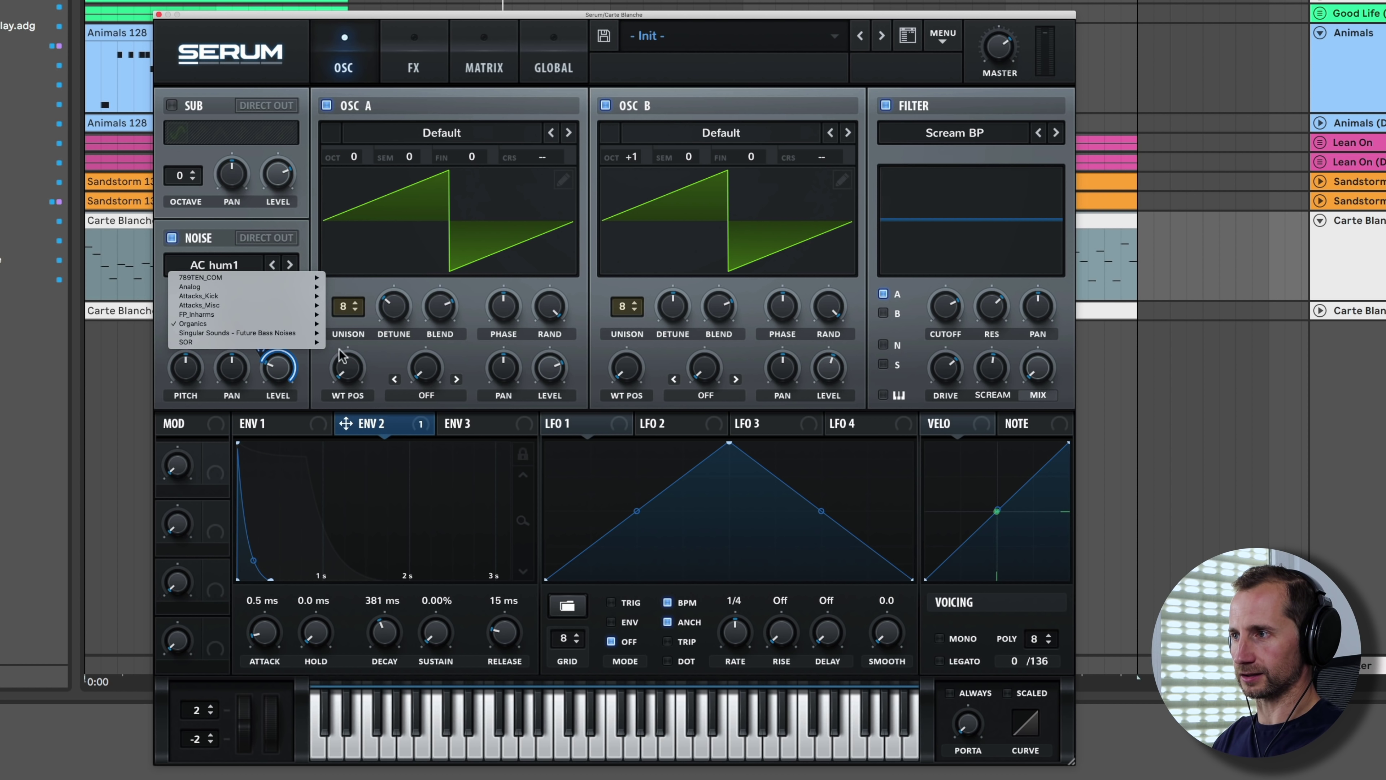
click(343, 324)
drag(264, 351, 264, 393)
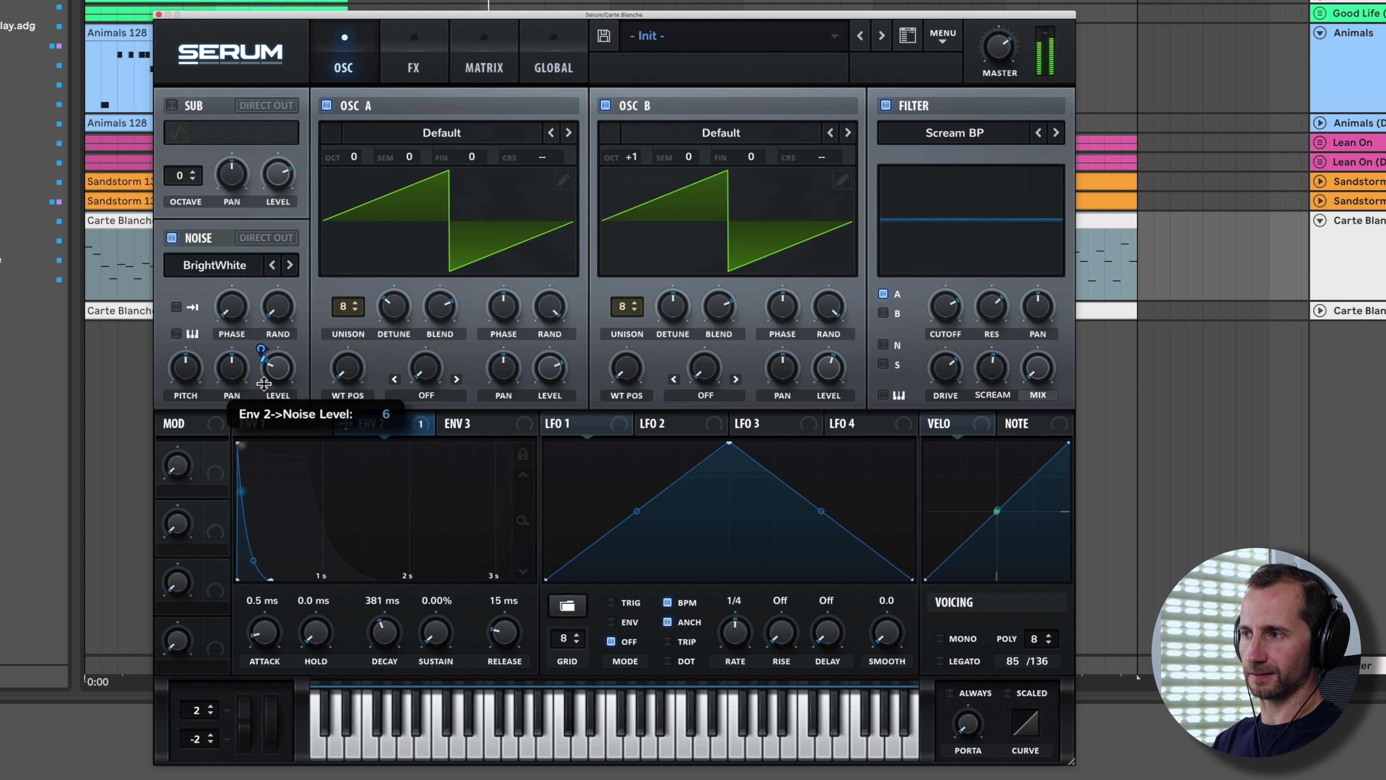
drag(264, 381, 262, 350)
click(262, 353)
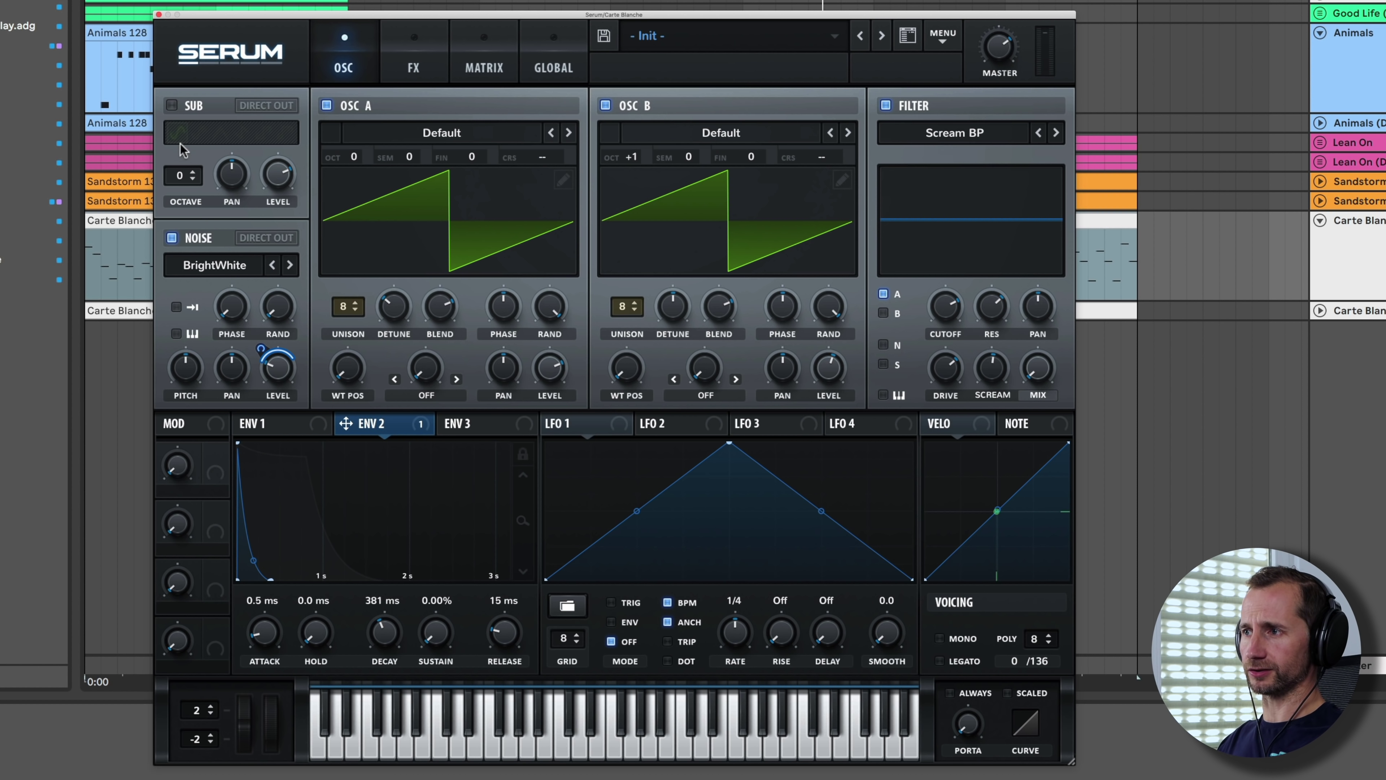
Close Serum and open the Carte Blanche clip with an enlarged velocity lane
click(158, 15)
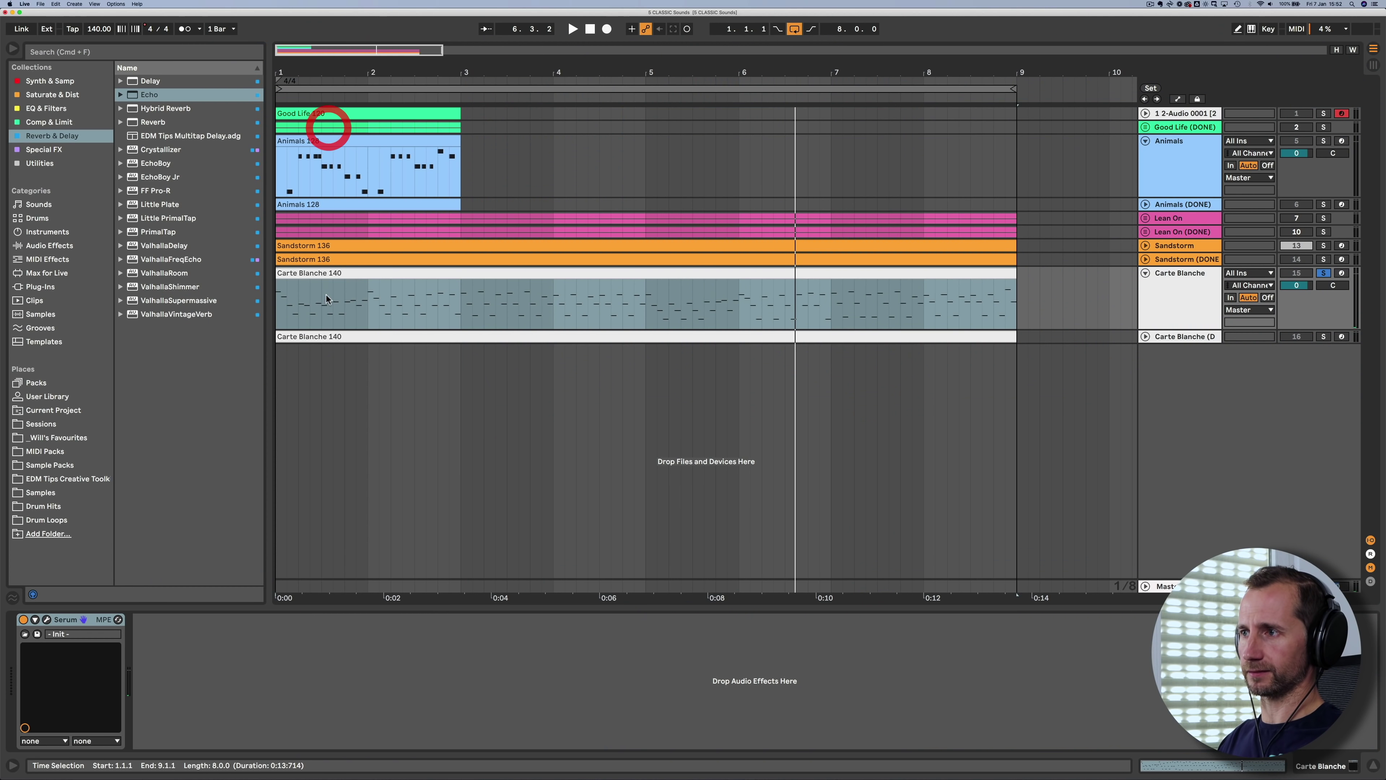
double_click(349, 273)
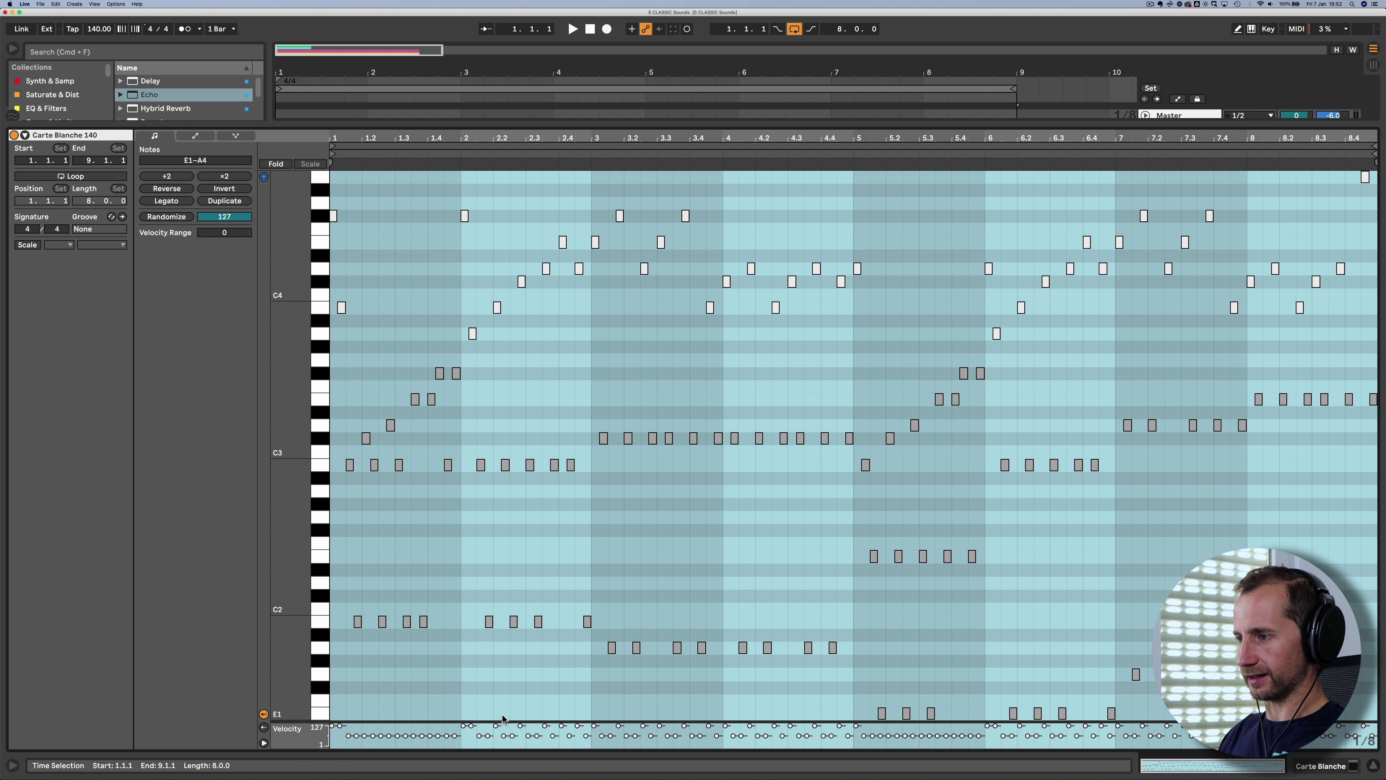
drag(502, 720, 510, 448)
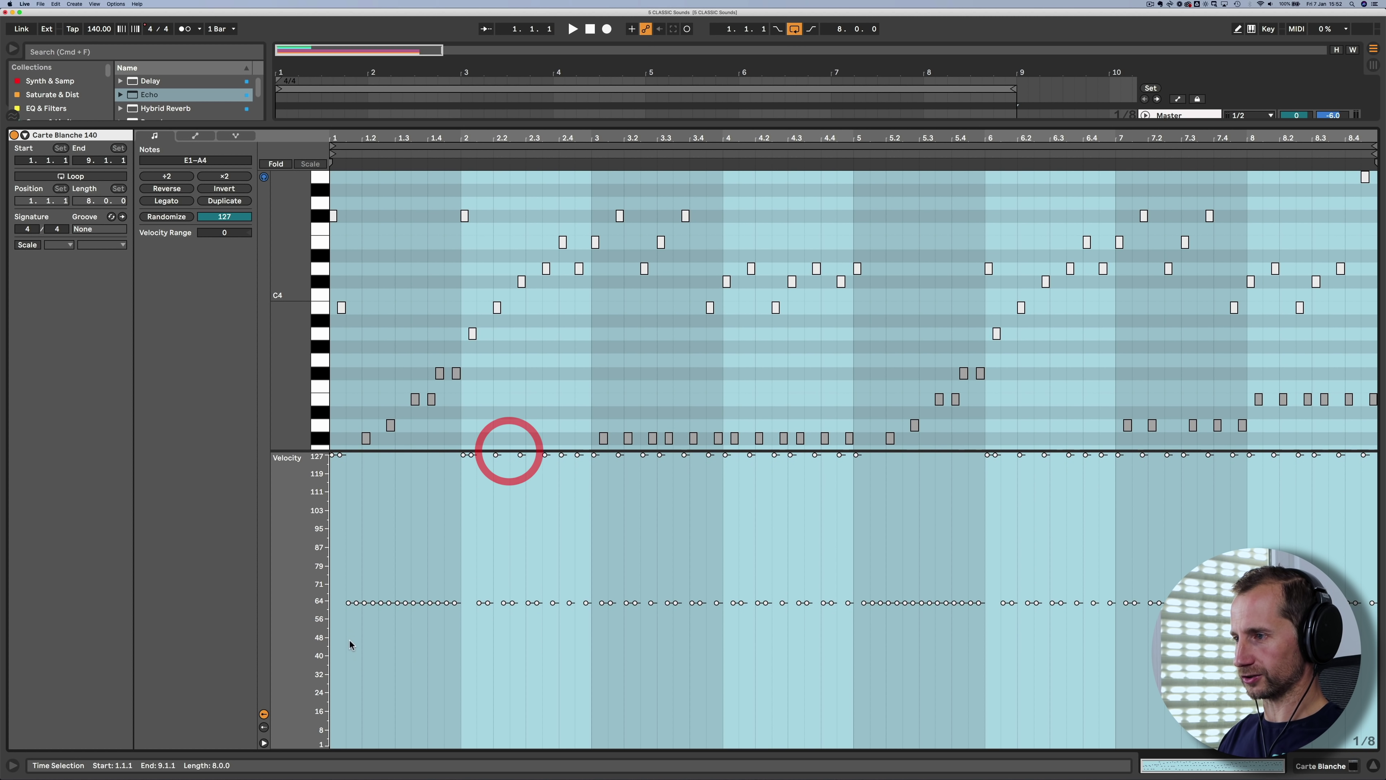
Audition the melody, selecting the D3 and E3 notes, then return to the arrangement
key(space)
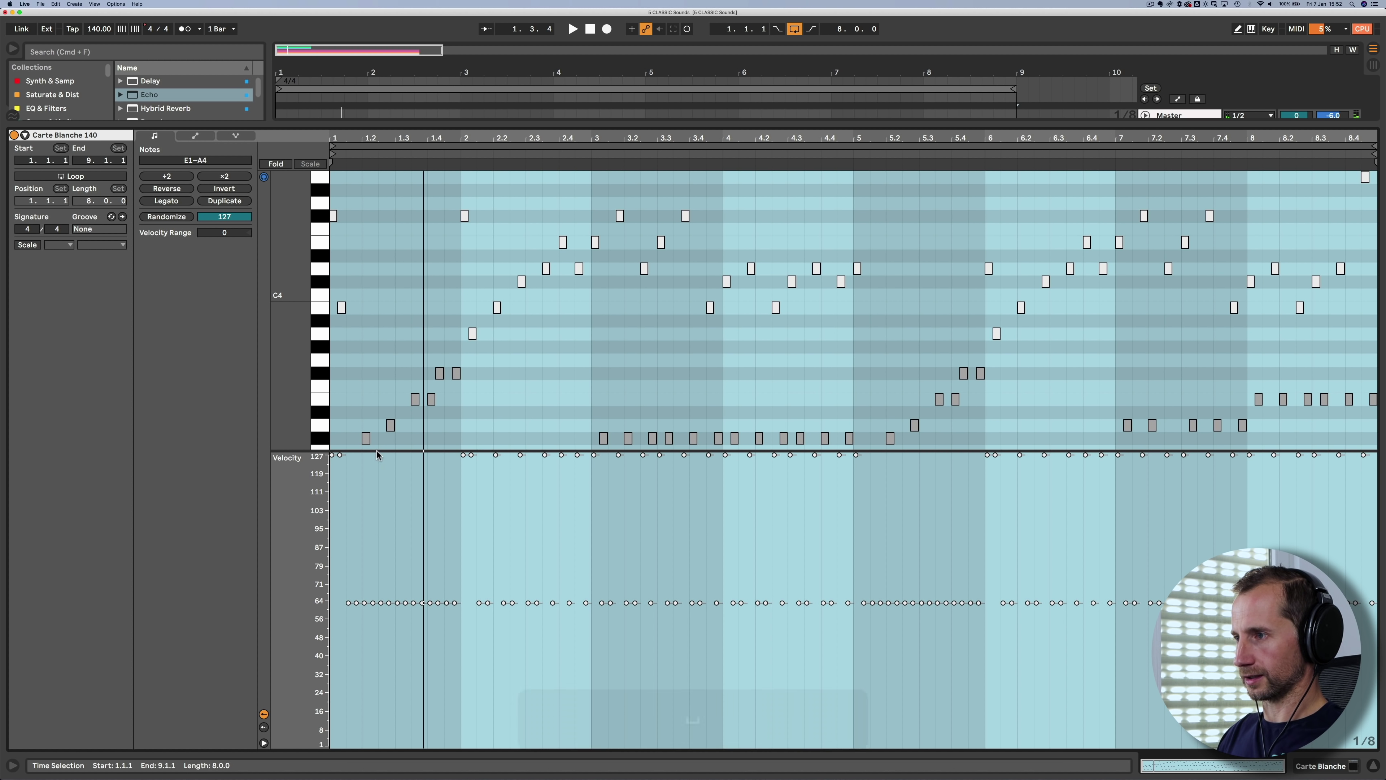
super+click(390, 425)
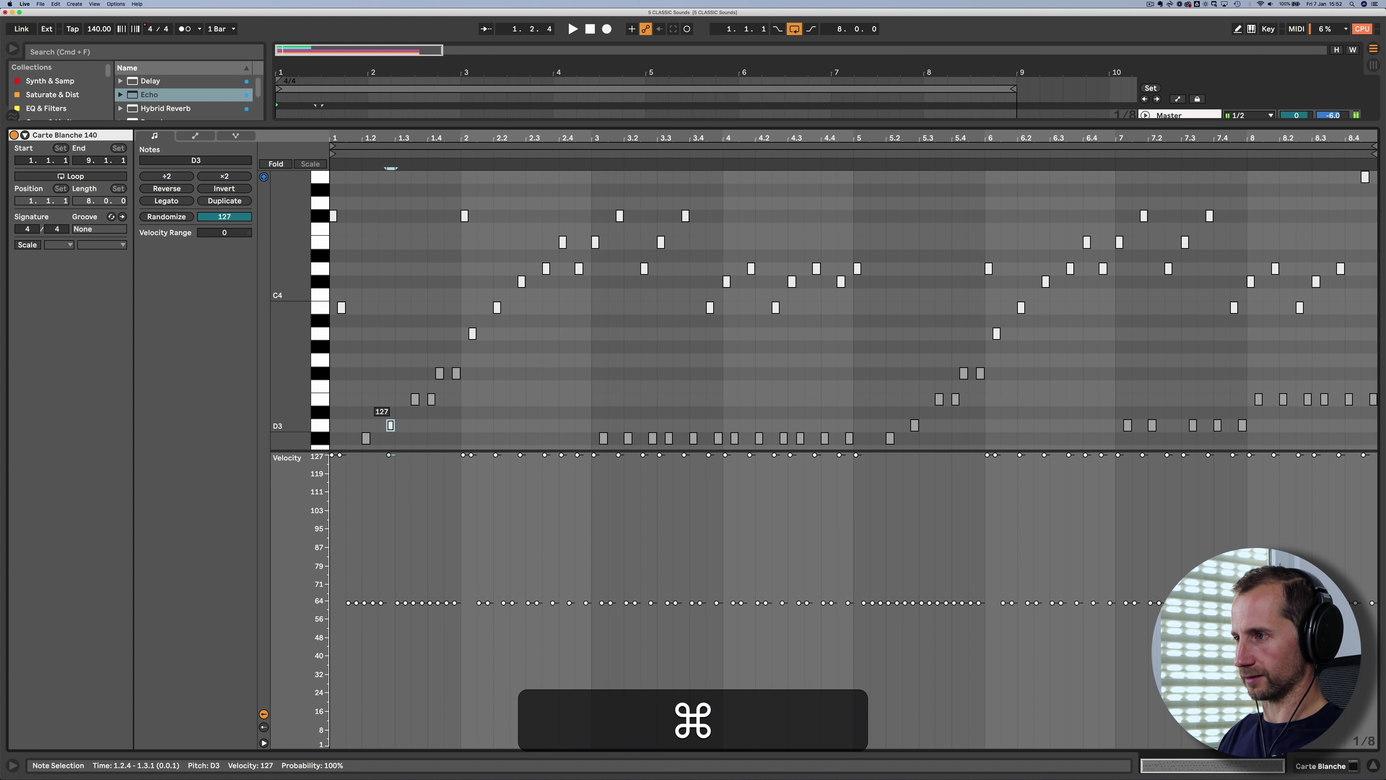
key(space)
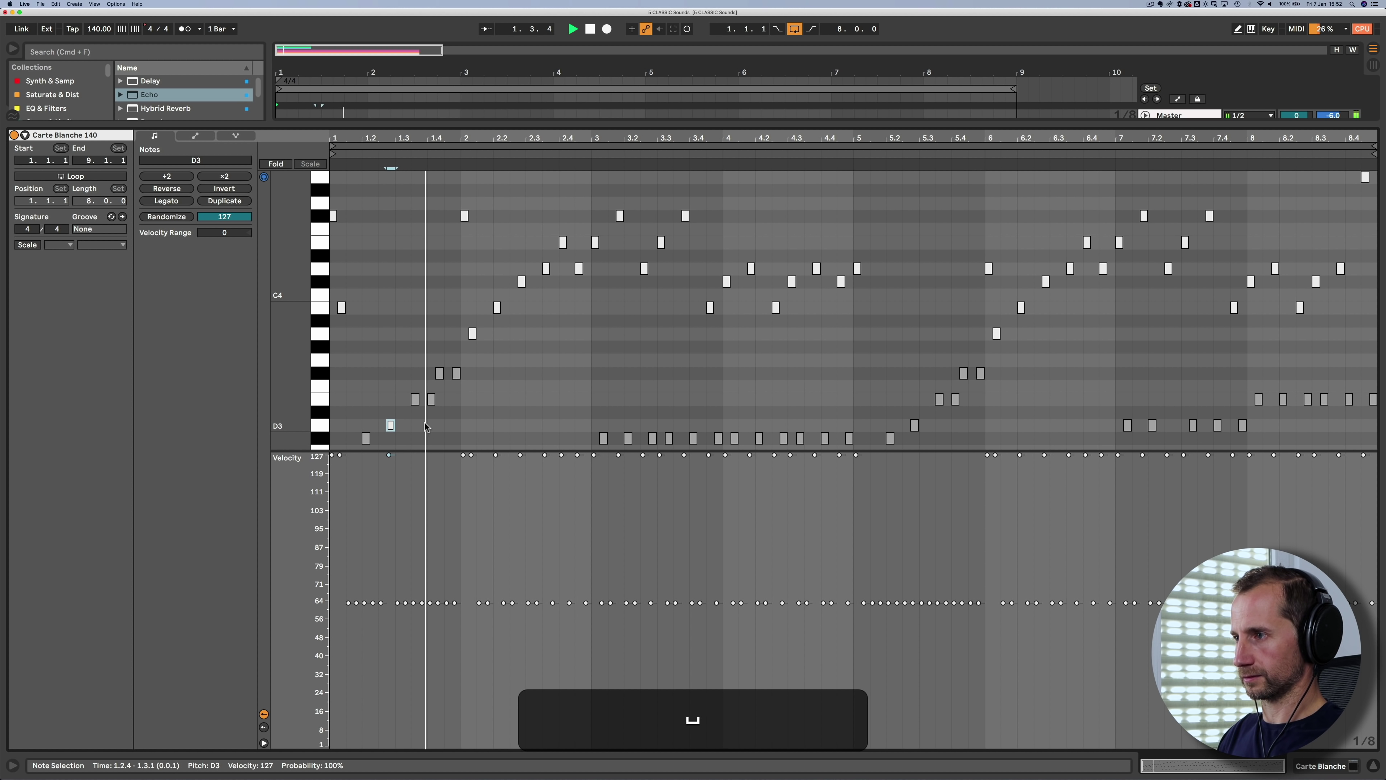
click(415, 399)
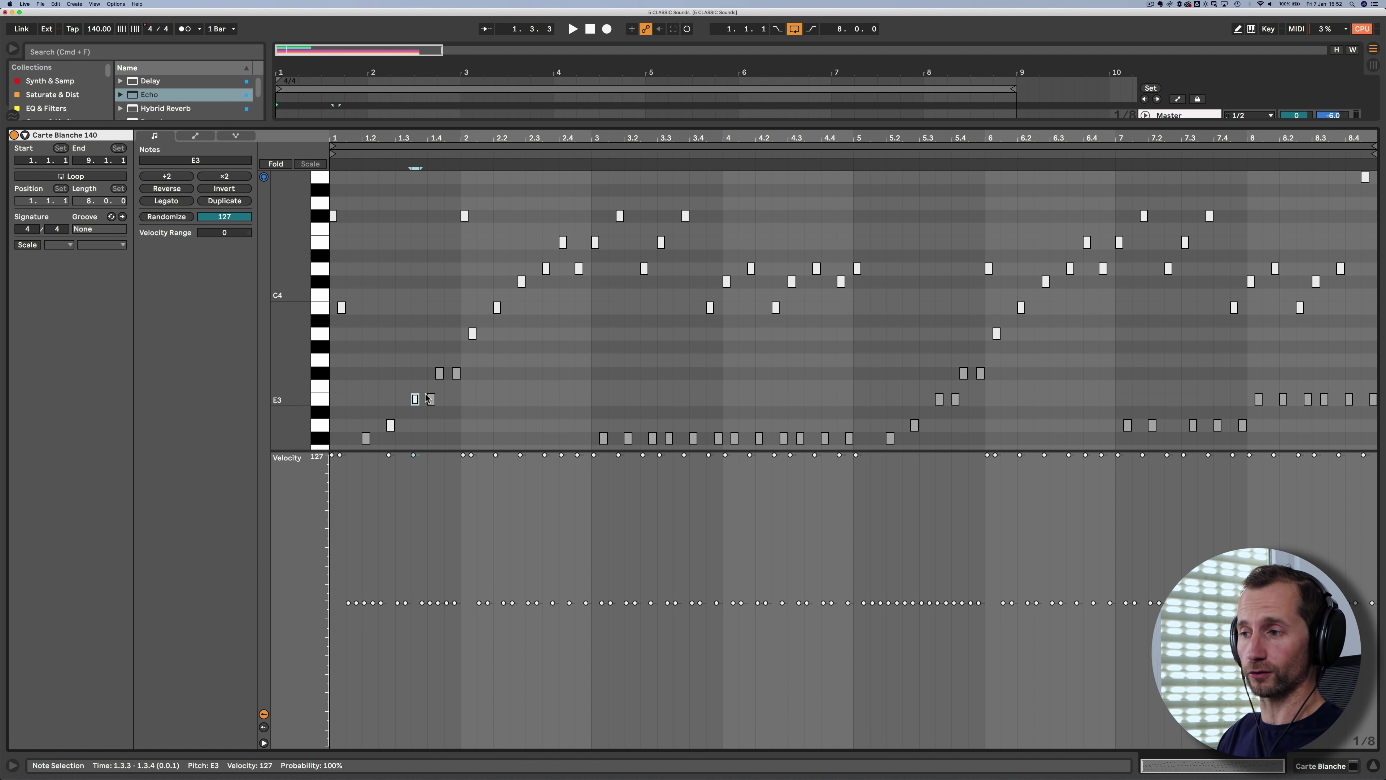
key(space)
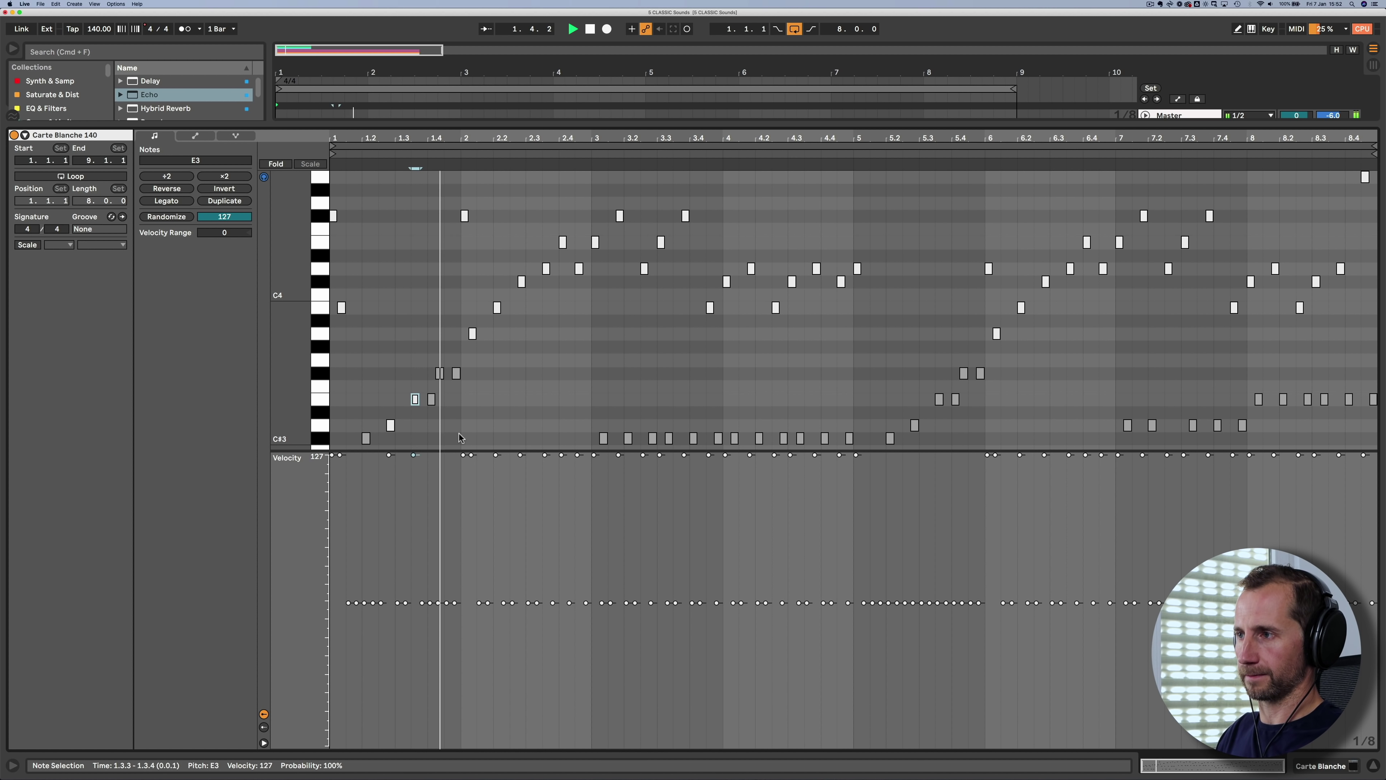
key(space)
key(super+space)
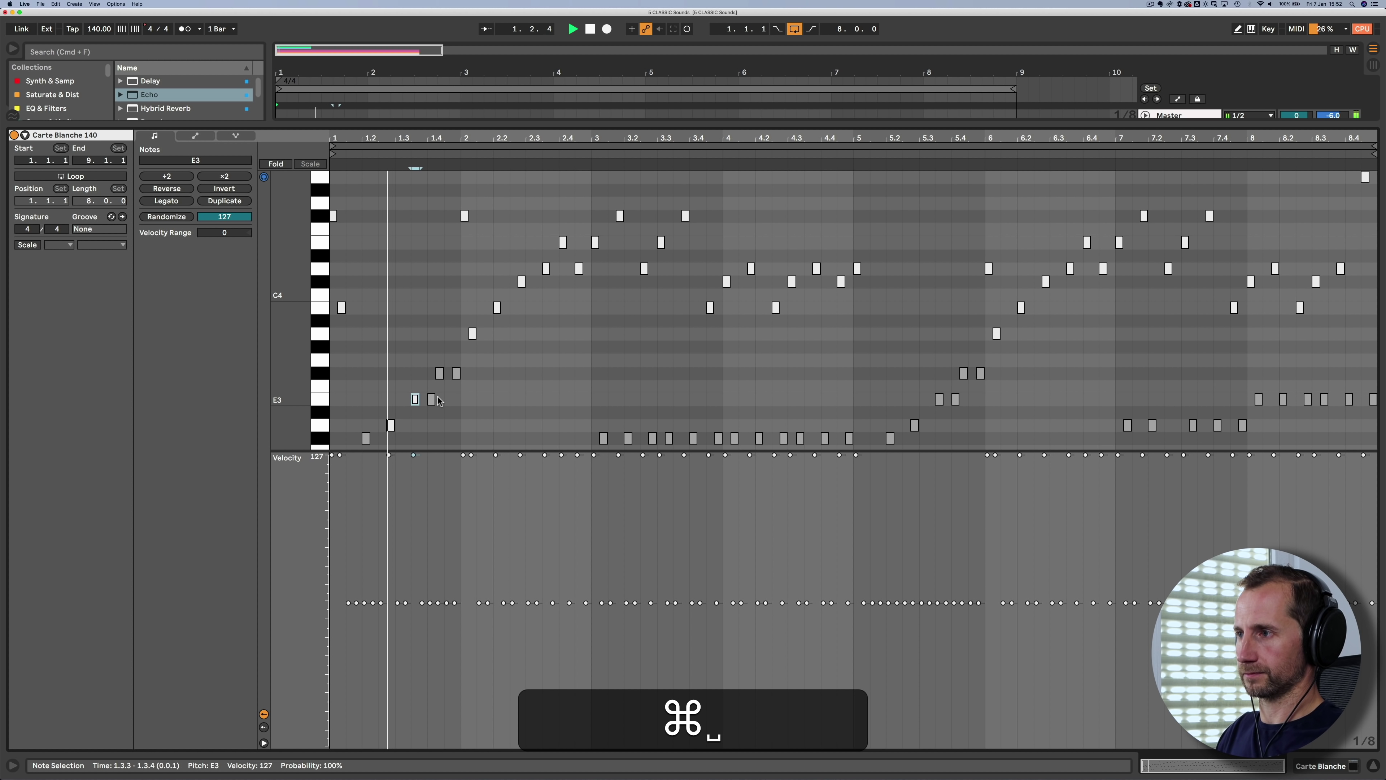
key(space)
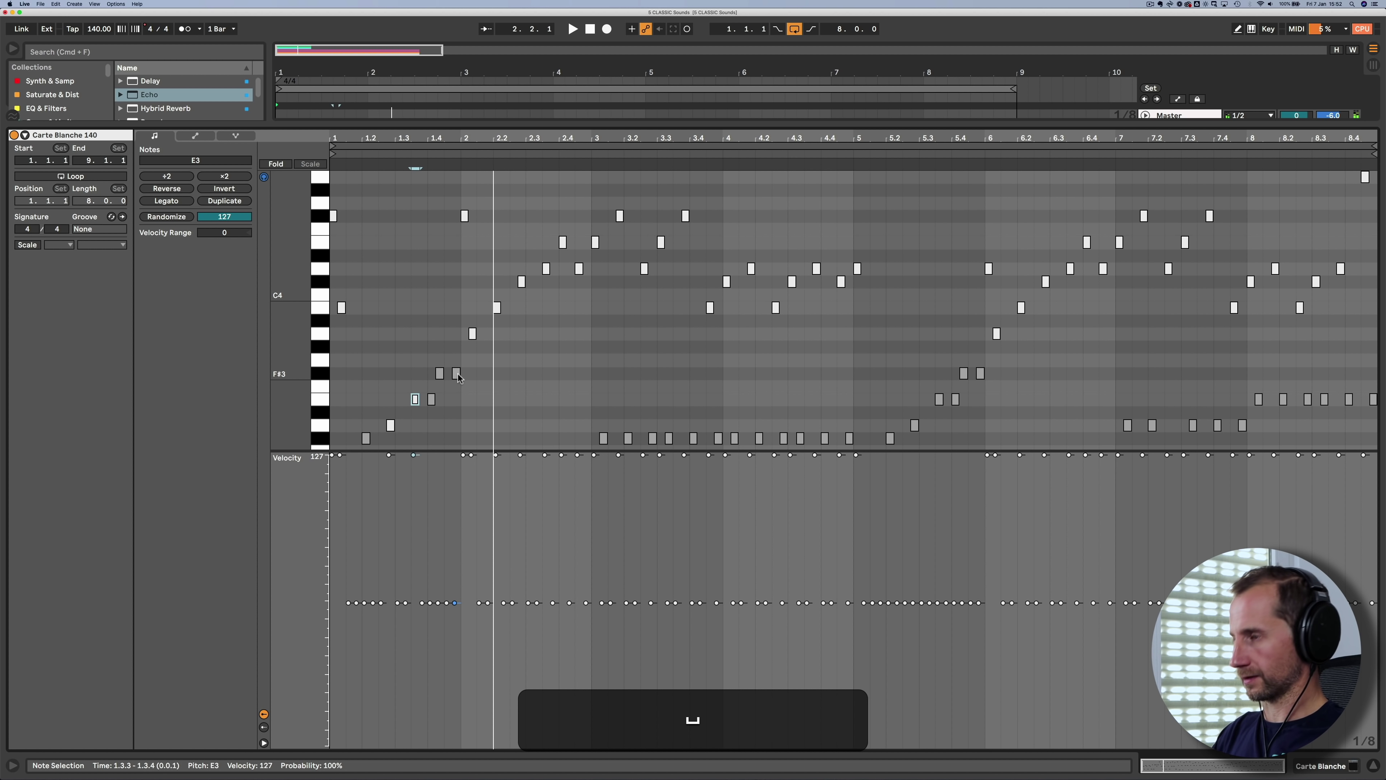
key(shift+Tab)
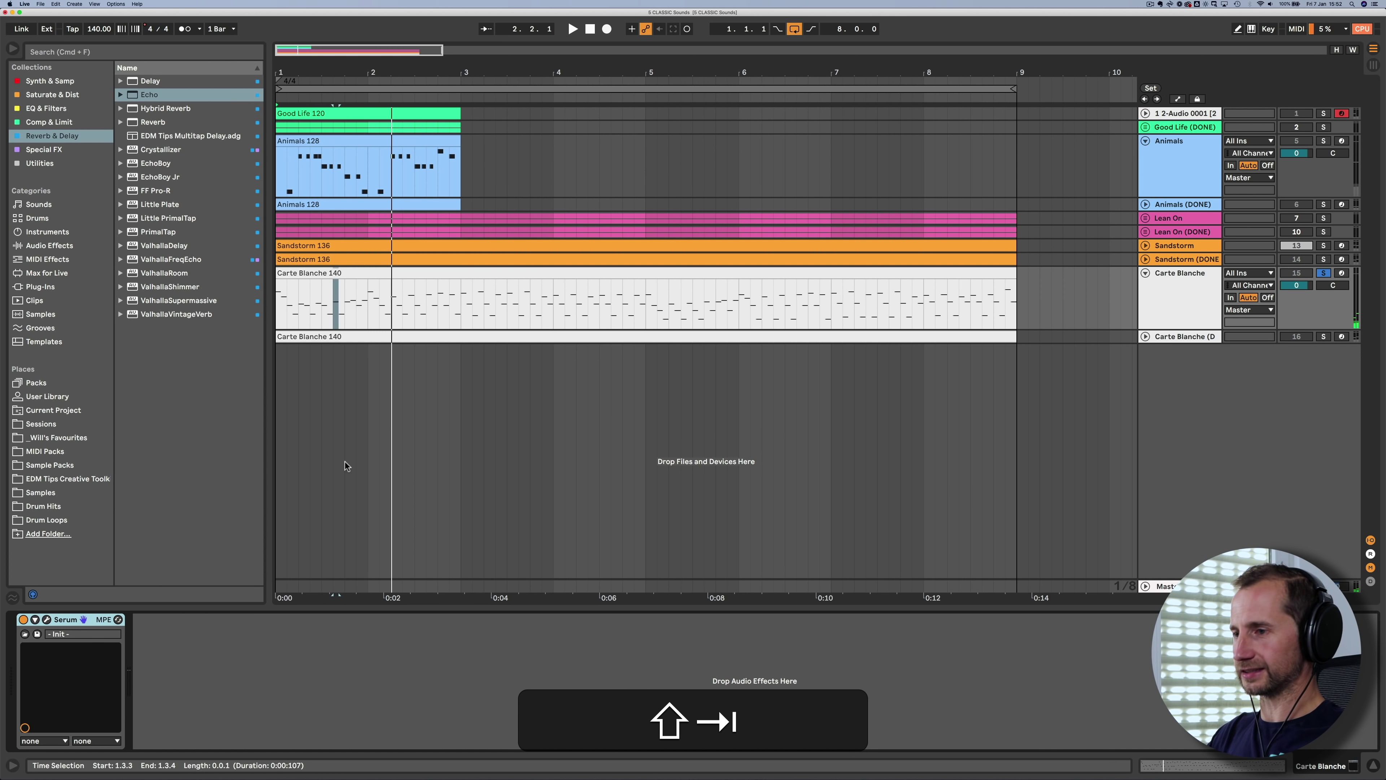
Reopen Serum and route velocity to oscillator B's level, lowering it slightly
click(47, 619)
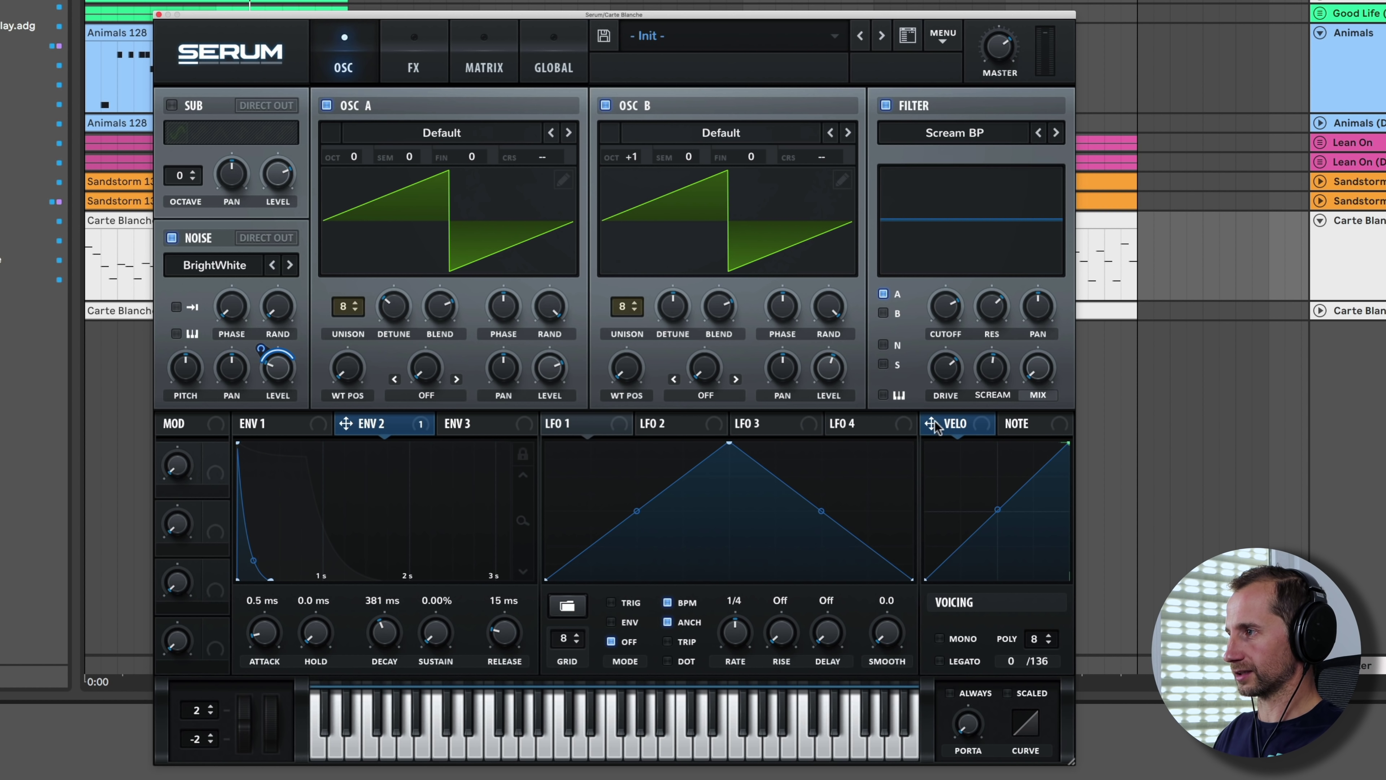
mouse_move(871, 416)
mouse_down()
mouse_move(798, 383)
mouse_move(827, 373)
mouse_up()
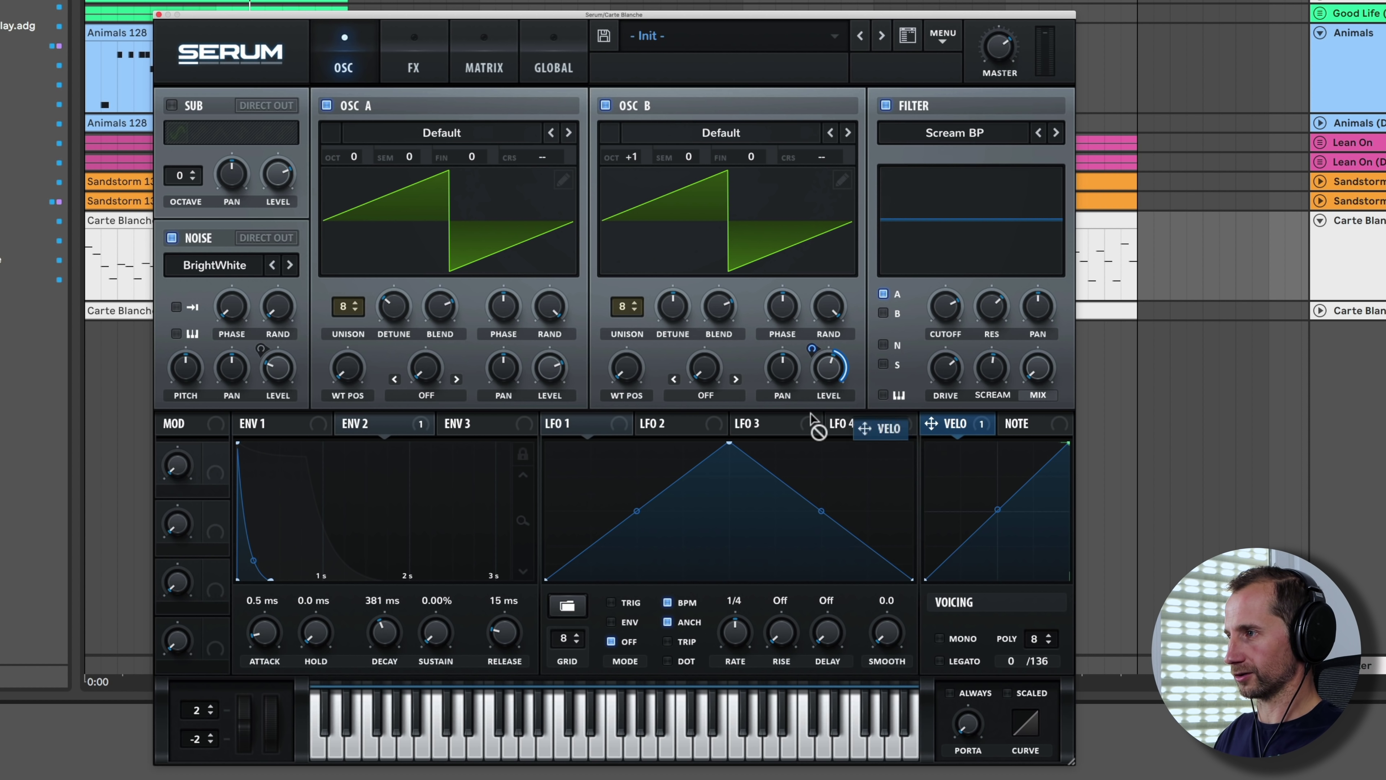
drag(773, 409, 577, 373)
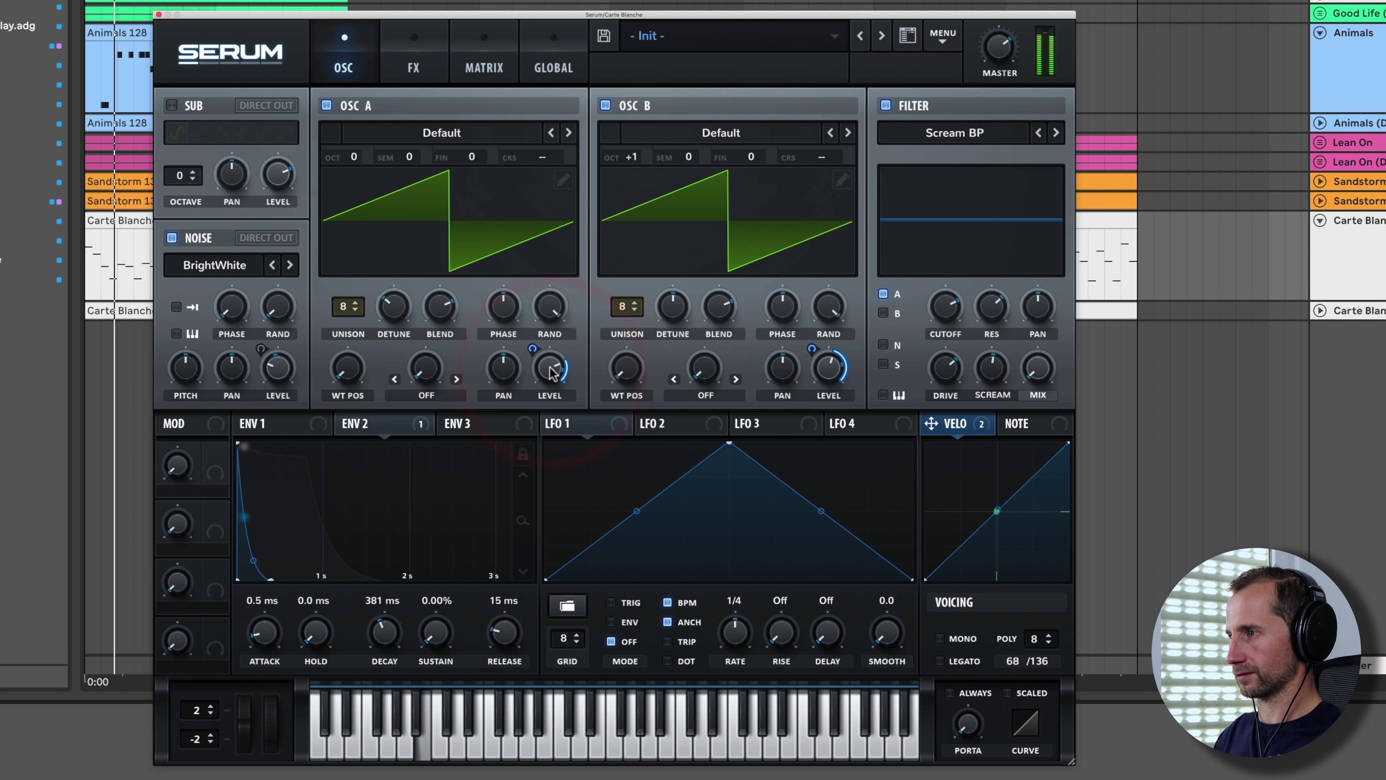
mouse_move(829, 382)
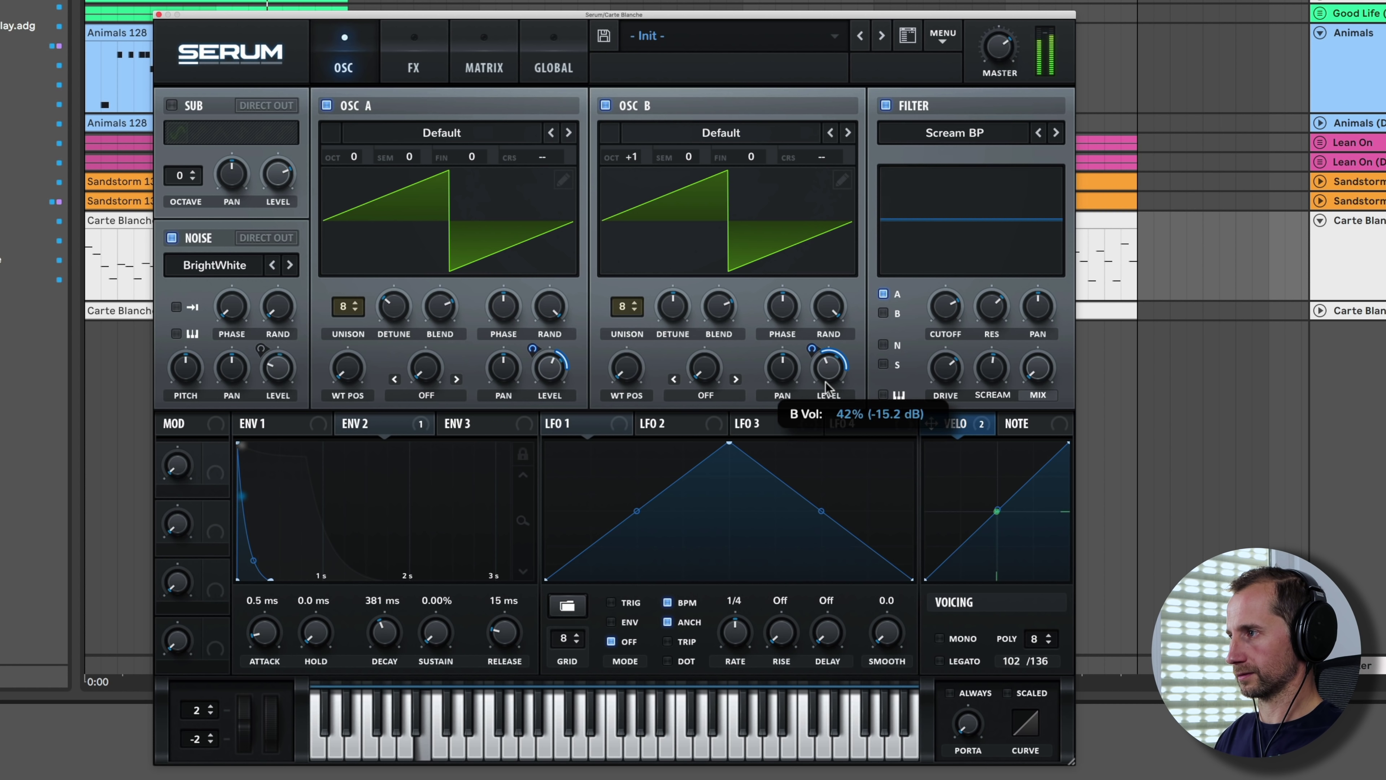
drag(829, 382, 829, 389)
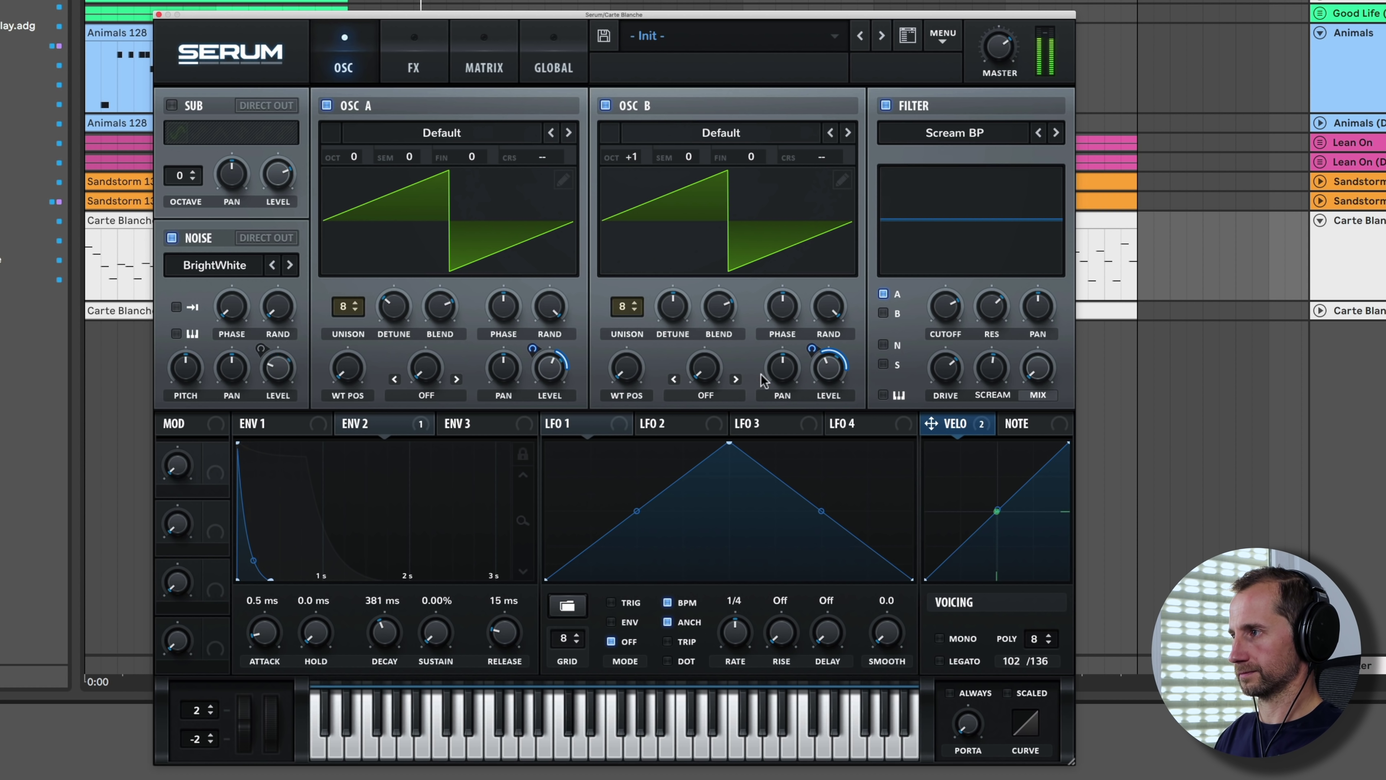
mouse_move(838, 378)
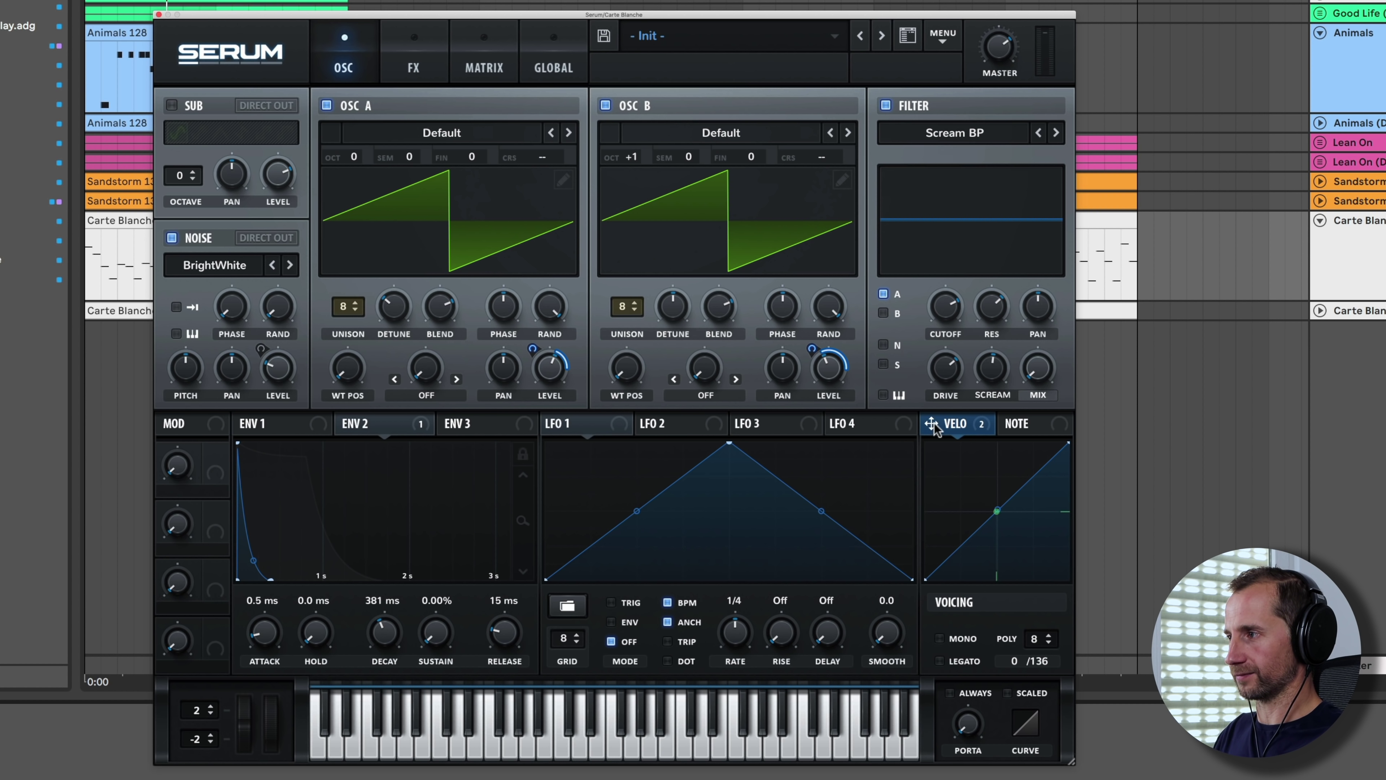
Route velocity to the noise level at about 16 depth and lower the noise level to 14%
drag(933, 428, 277, 370)
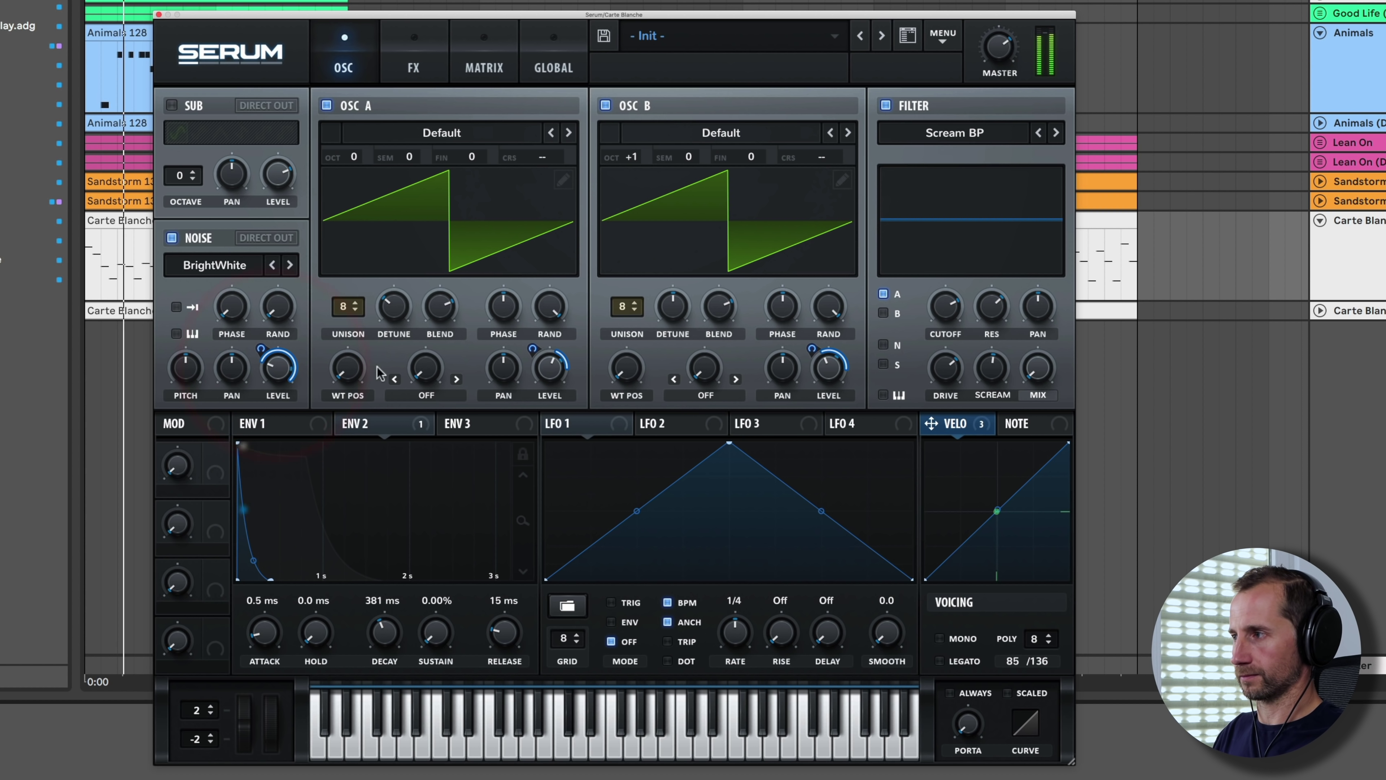
mouse_move(260, 347)
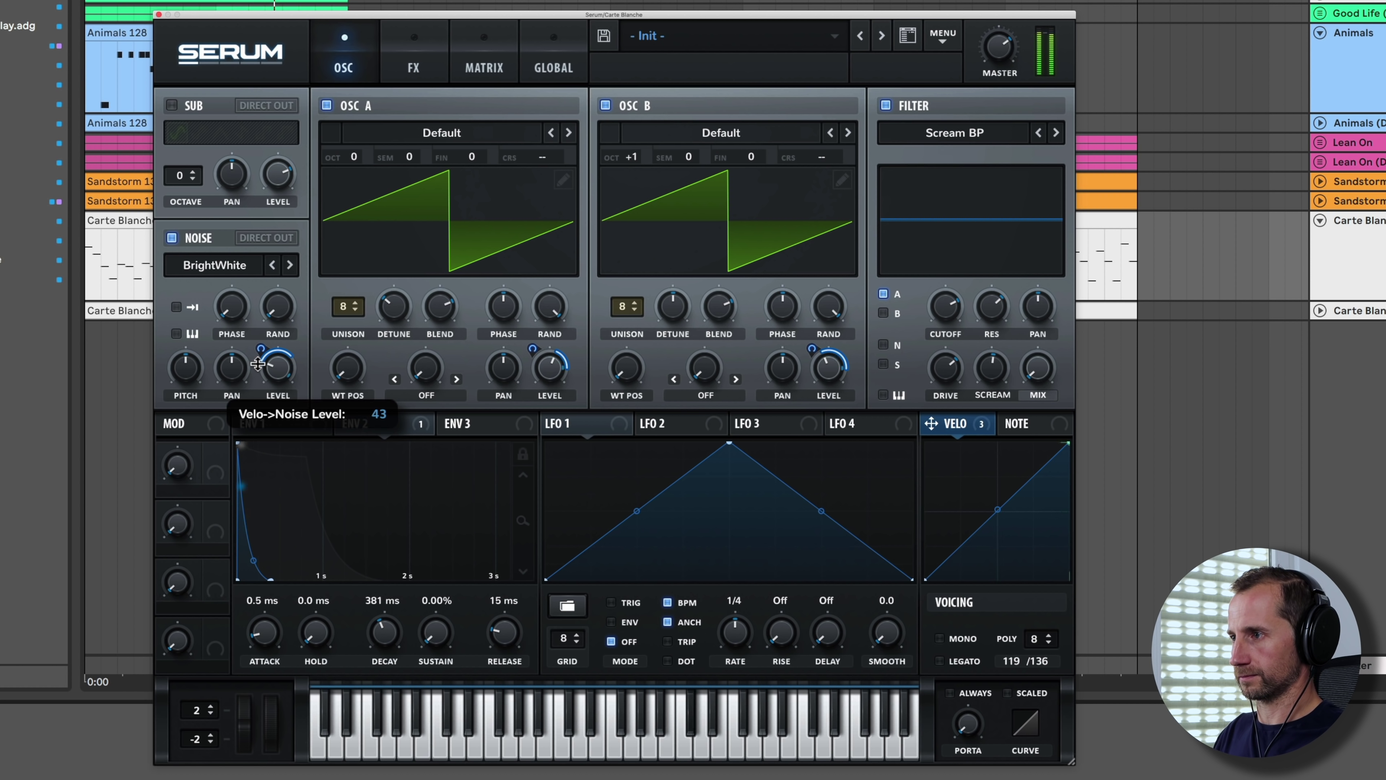
drag(257, 365, 252, 377)
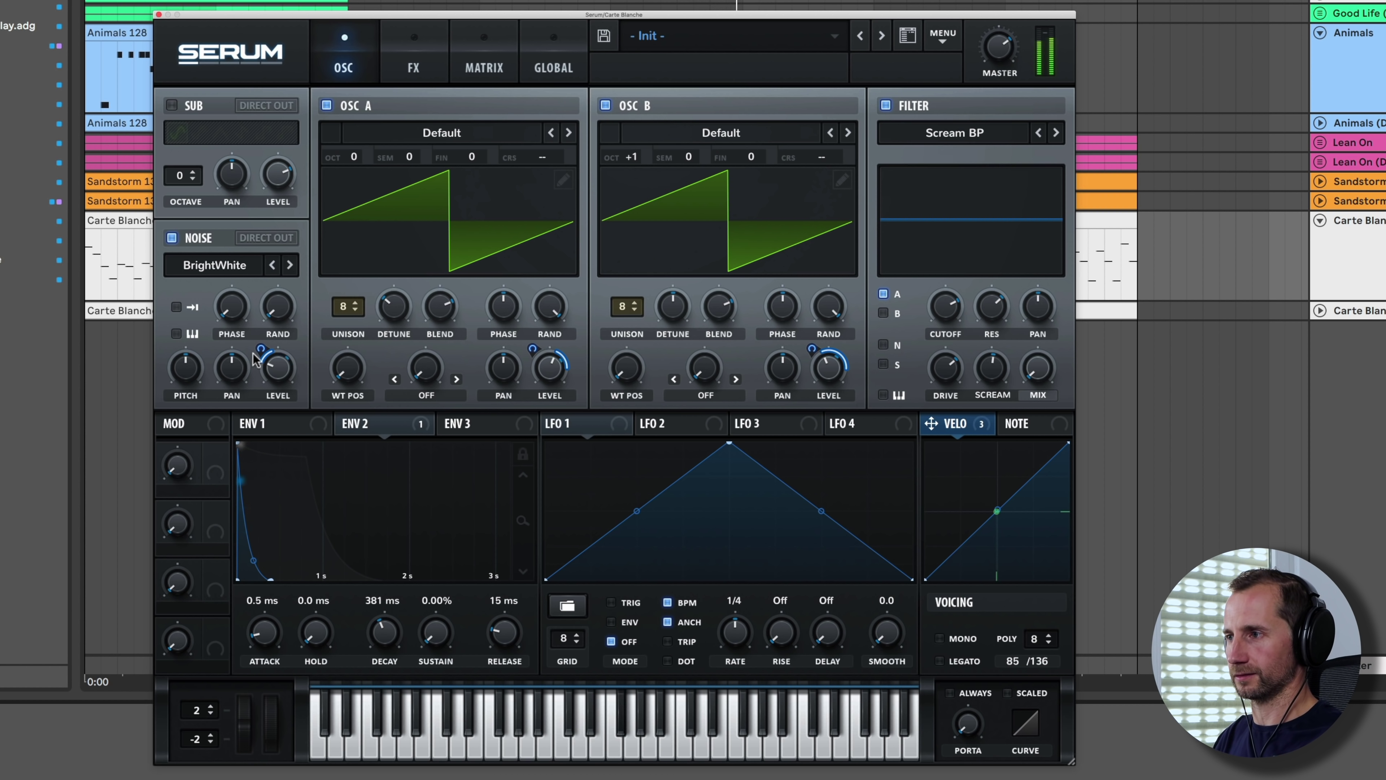
drag(277, 368, 284, 384)
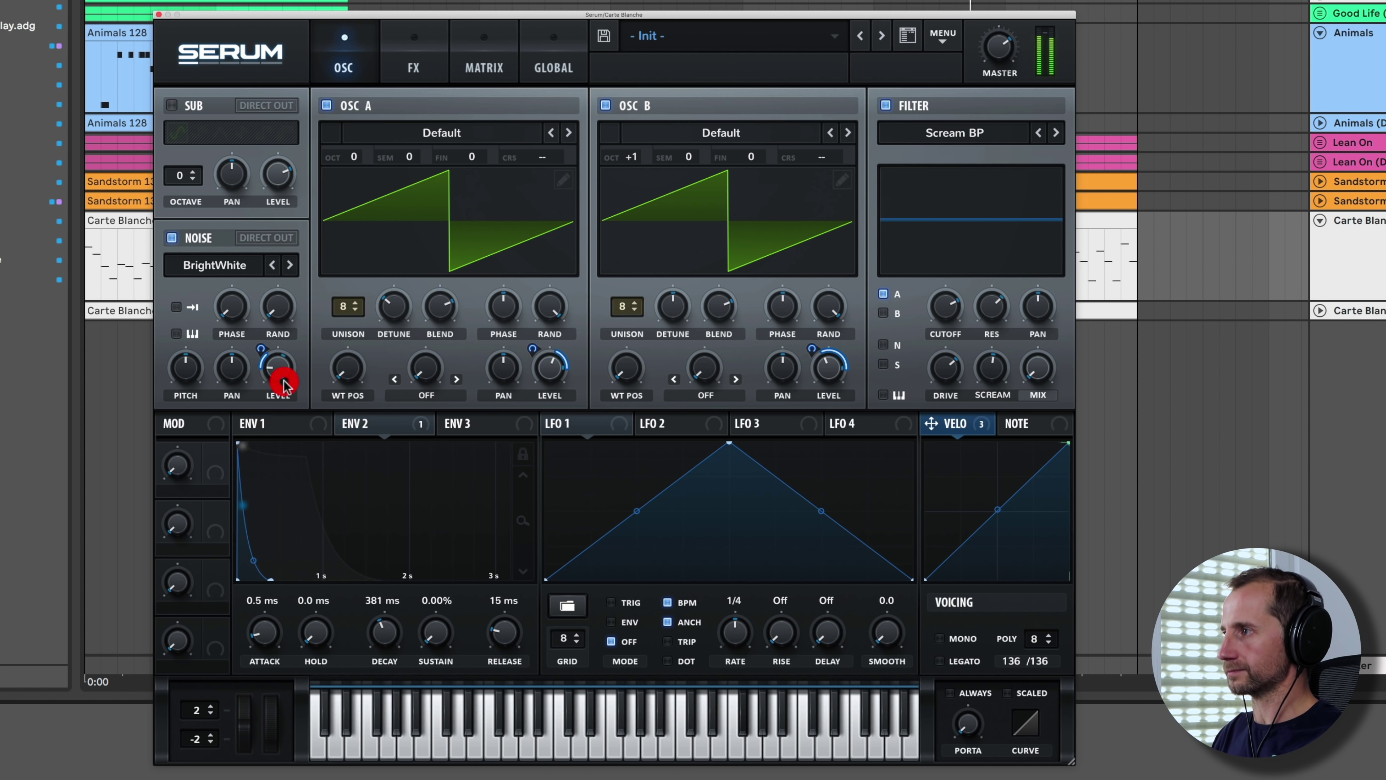
Route only oscillator A through the Scream BP filter and set its mix to about 67%
click(1042, 373)
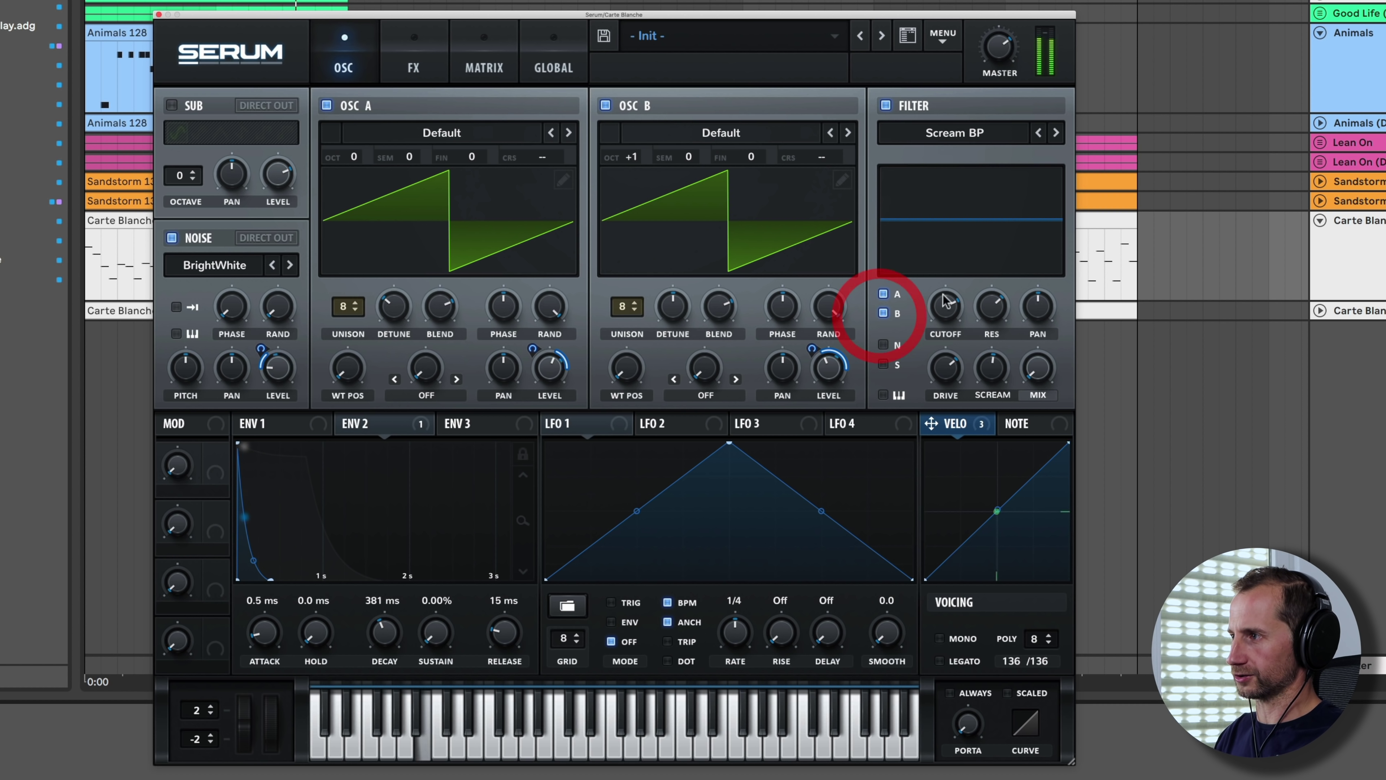
click(883, 313)
drag(1038, 369, 1047, 314)
click(883, 313)
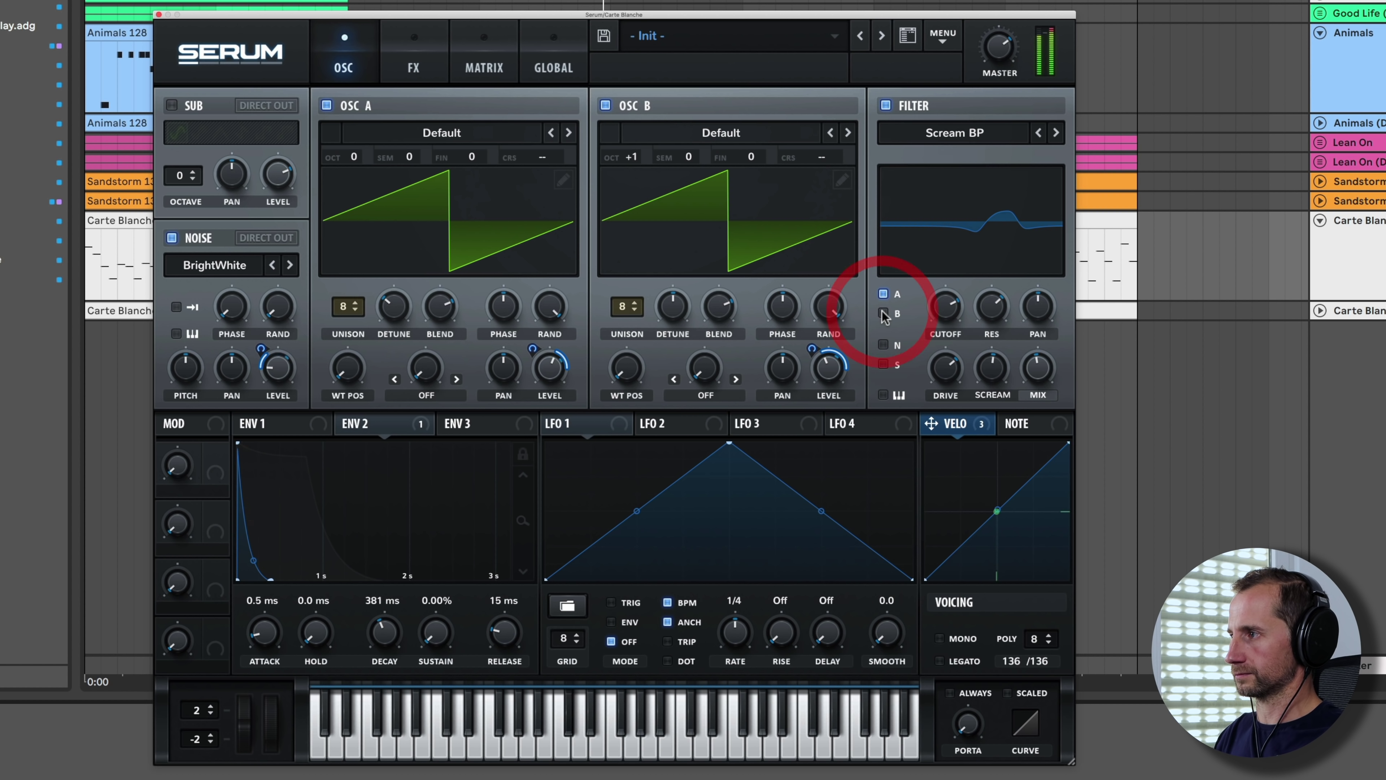
mouse_move(1038, 369)
mouse_down()
mouse_move(1035, 353)
mouse_move(1046, 383)
mouse_move(1051, 328)
mouse_move(1034, 377)
mouse_up()
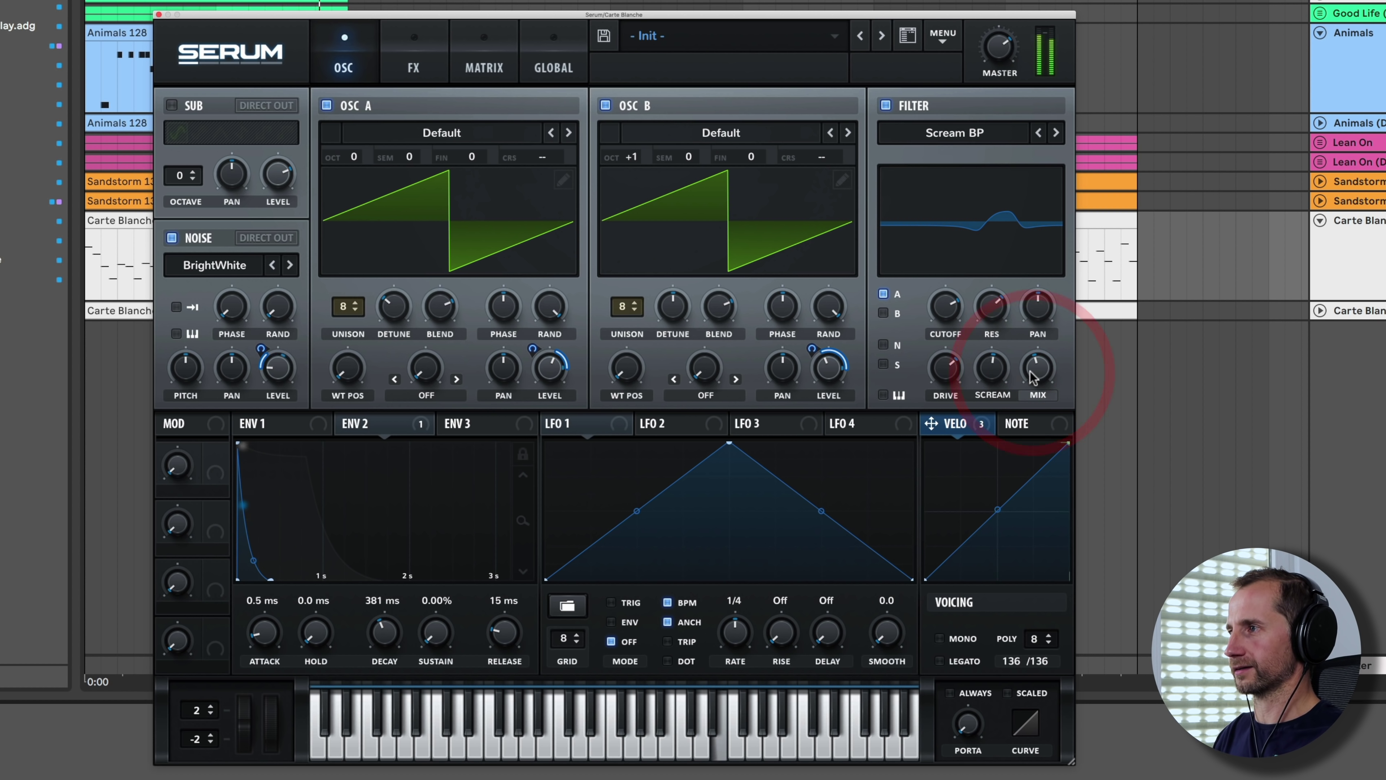
Try Hyper/Dimension and turn it off, then add a Tube distortion and bypass it
click(417, 52)
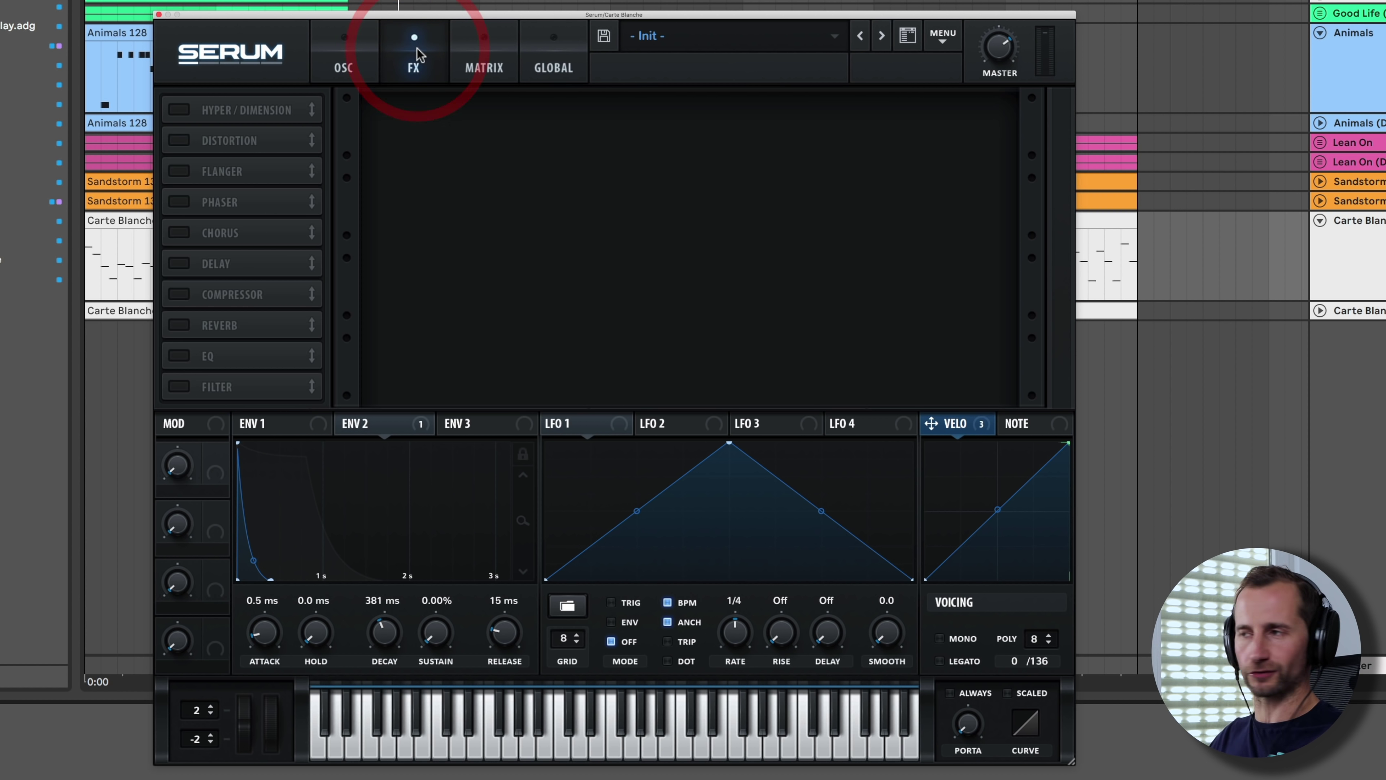
click(179, 110)
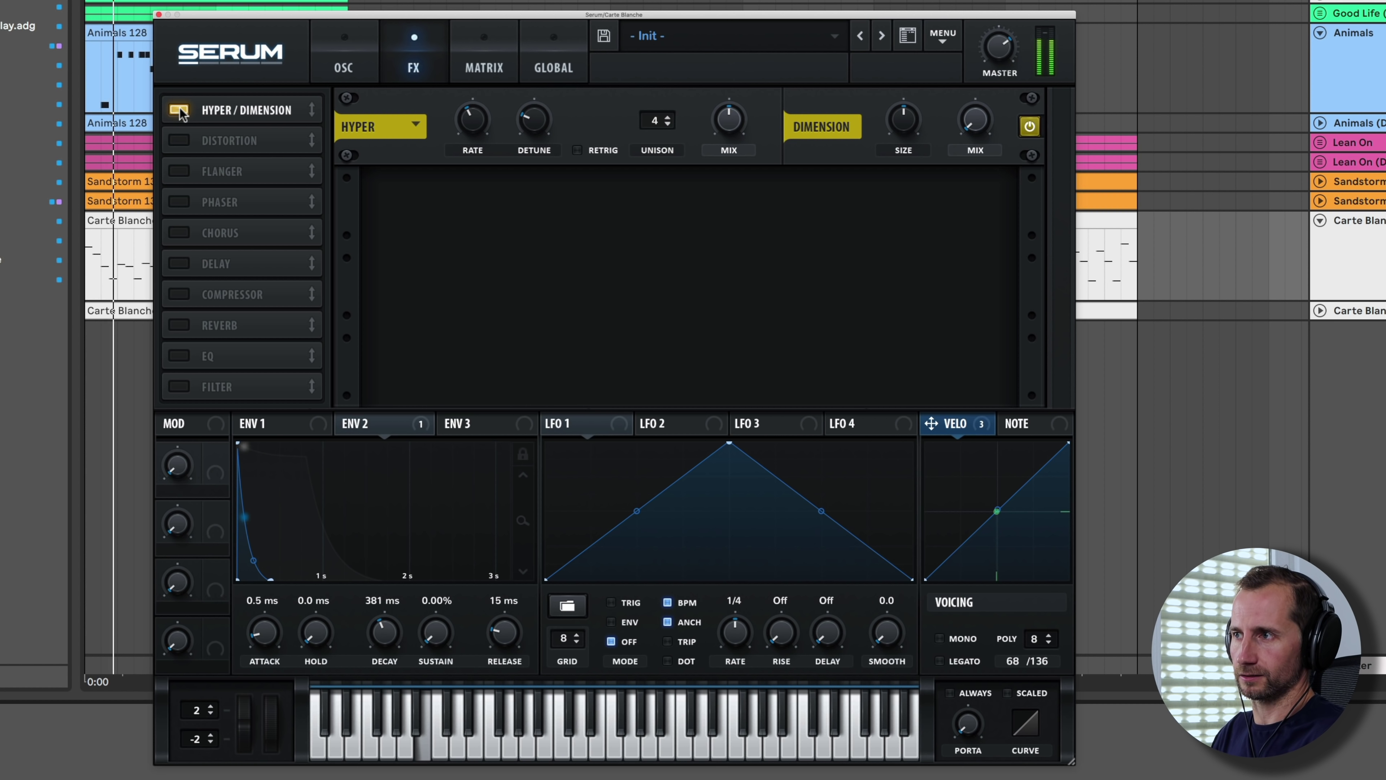
click(179, 111)
click(180, 140)
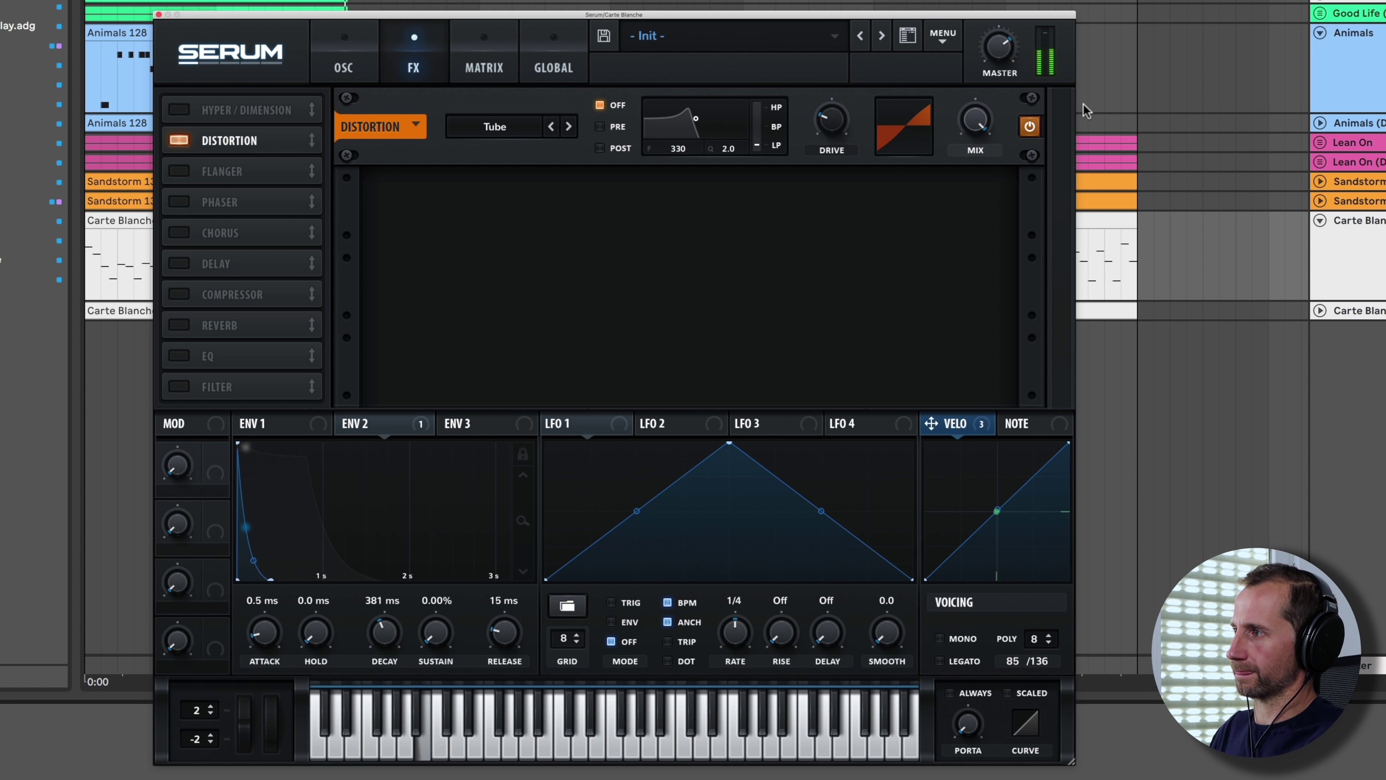
click(1029, 126)
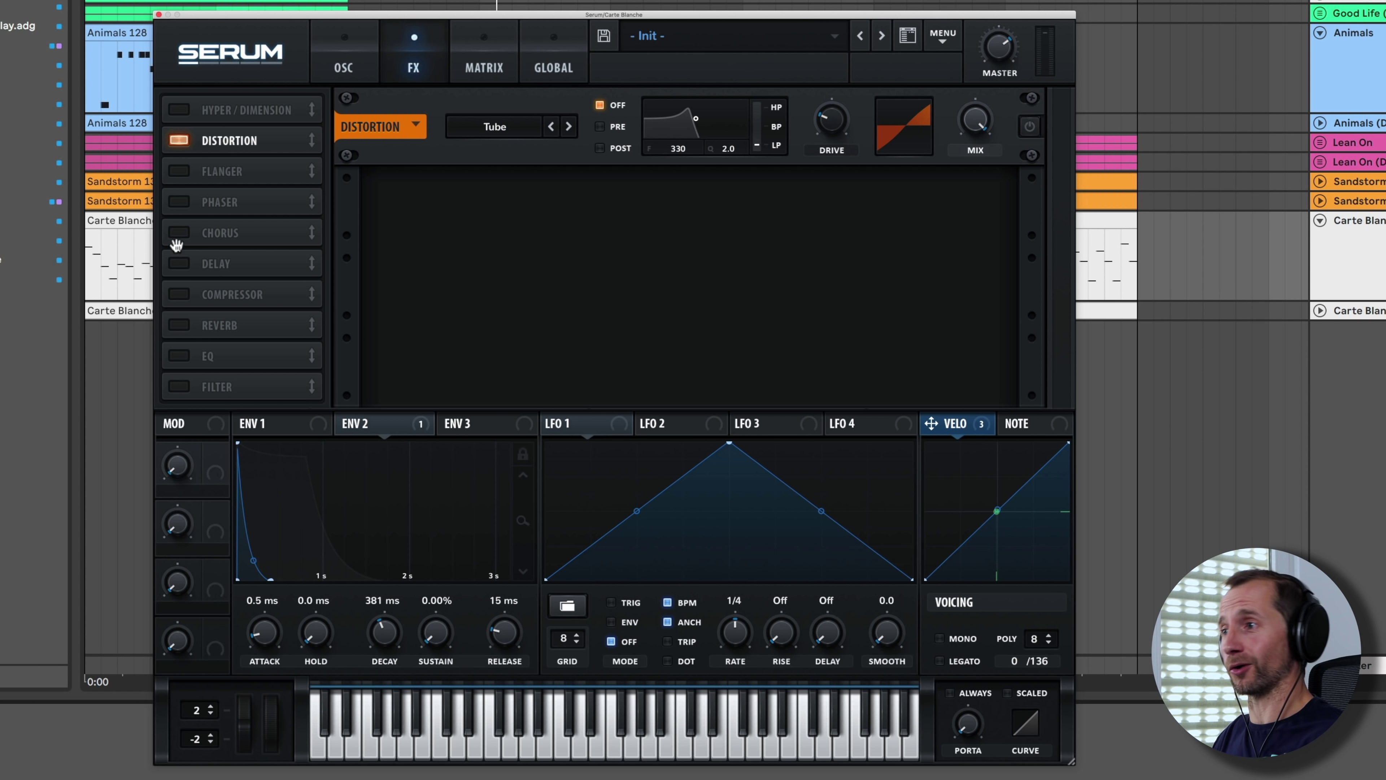
Enable the hall reverb and raise its wet mix to about 50%
click(178, 326)
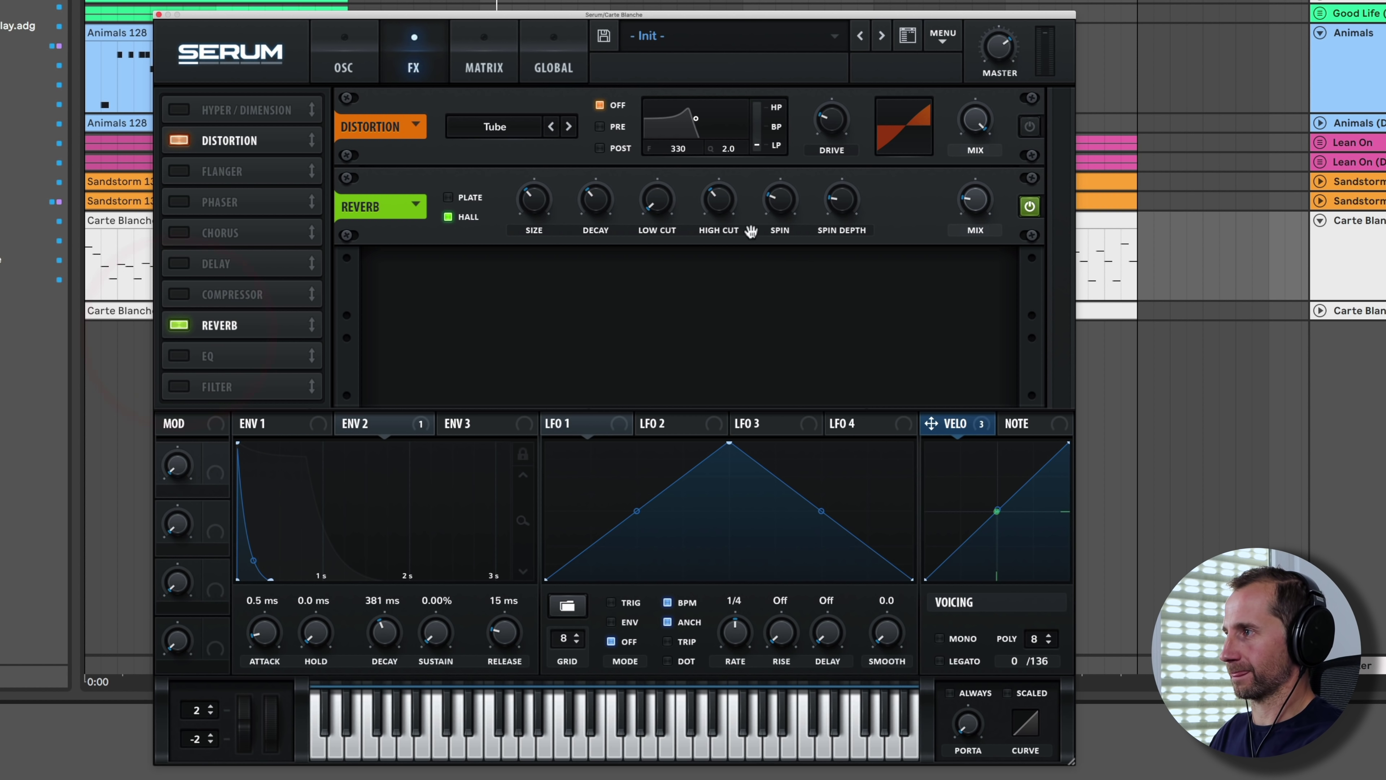
key(space)
drag(975, 182, 976, 167)
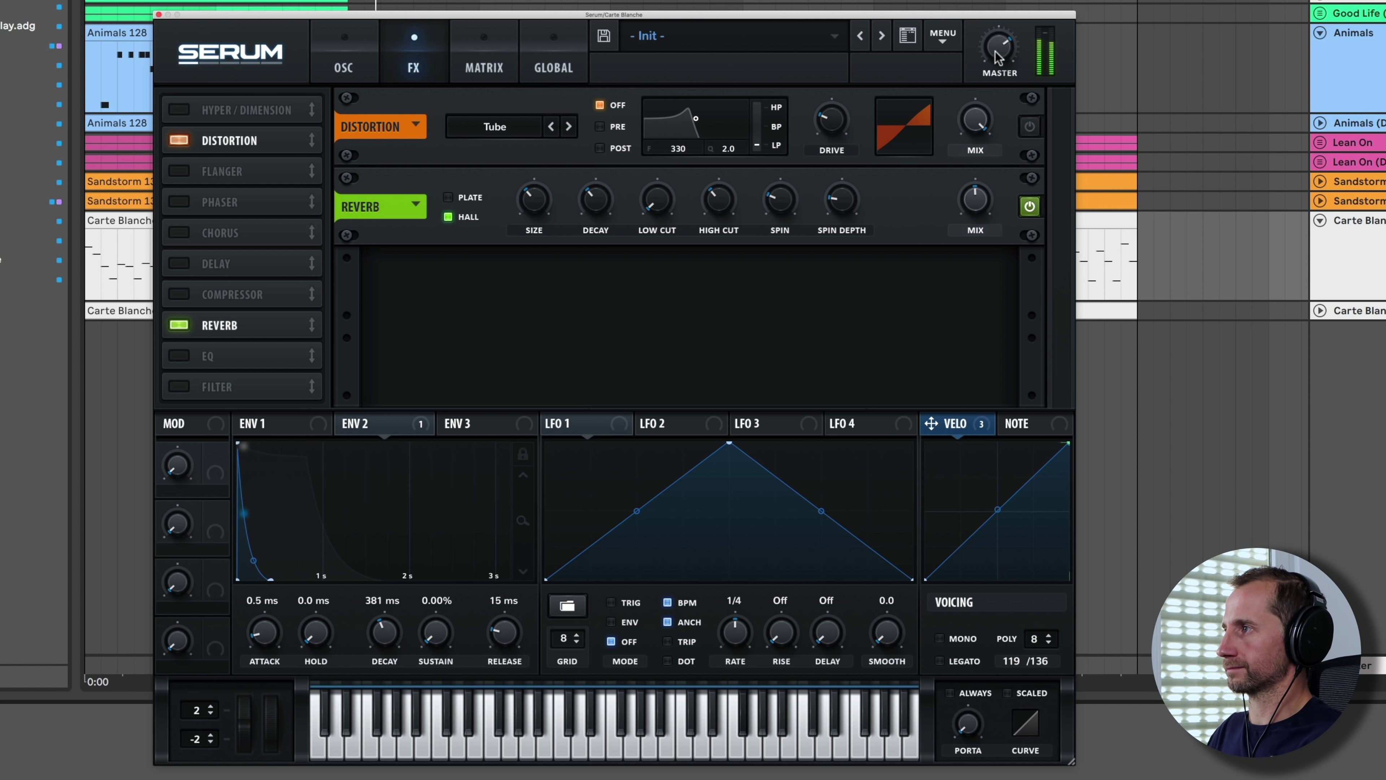
mouse_move(1004, 48)
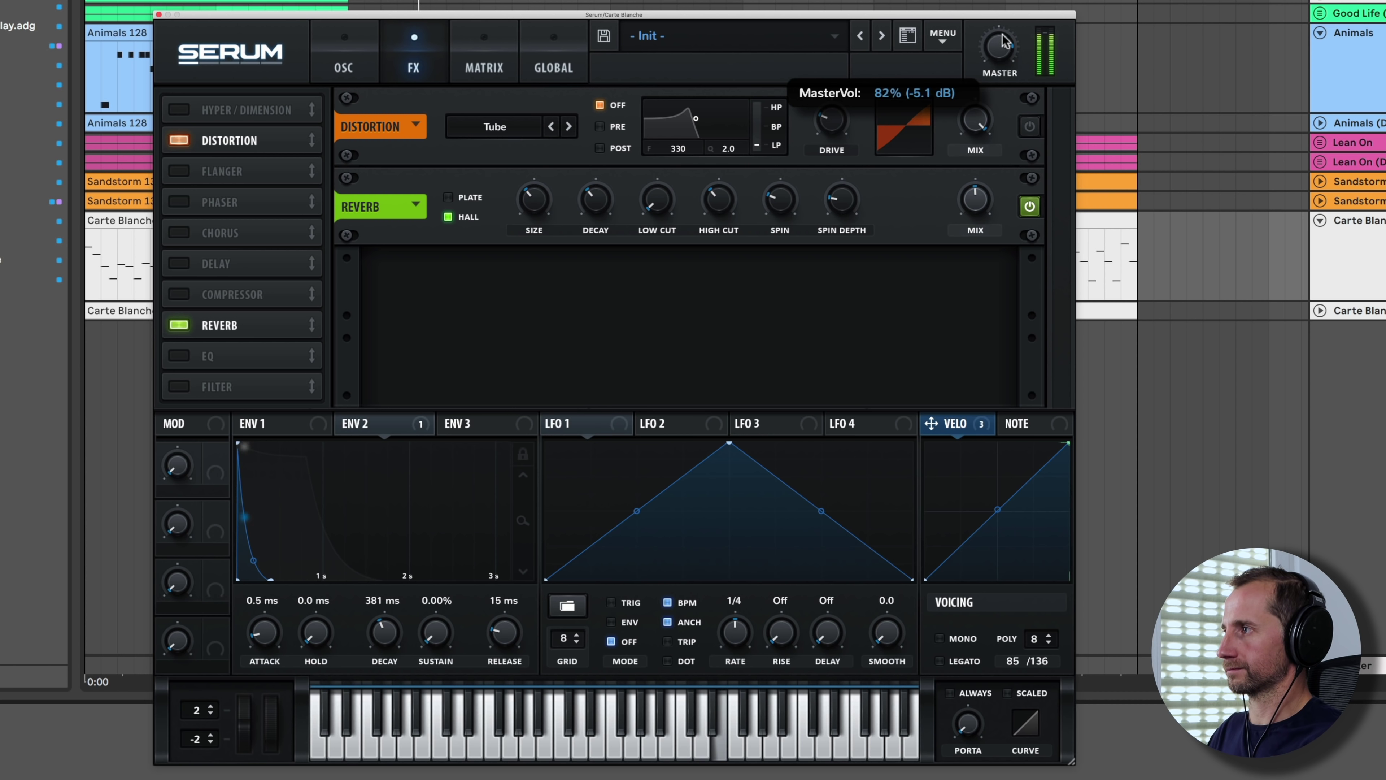
Enable the FX filter and set its type to MG Low 24
click(185, 384)
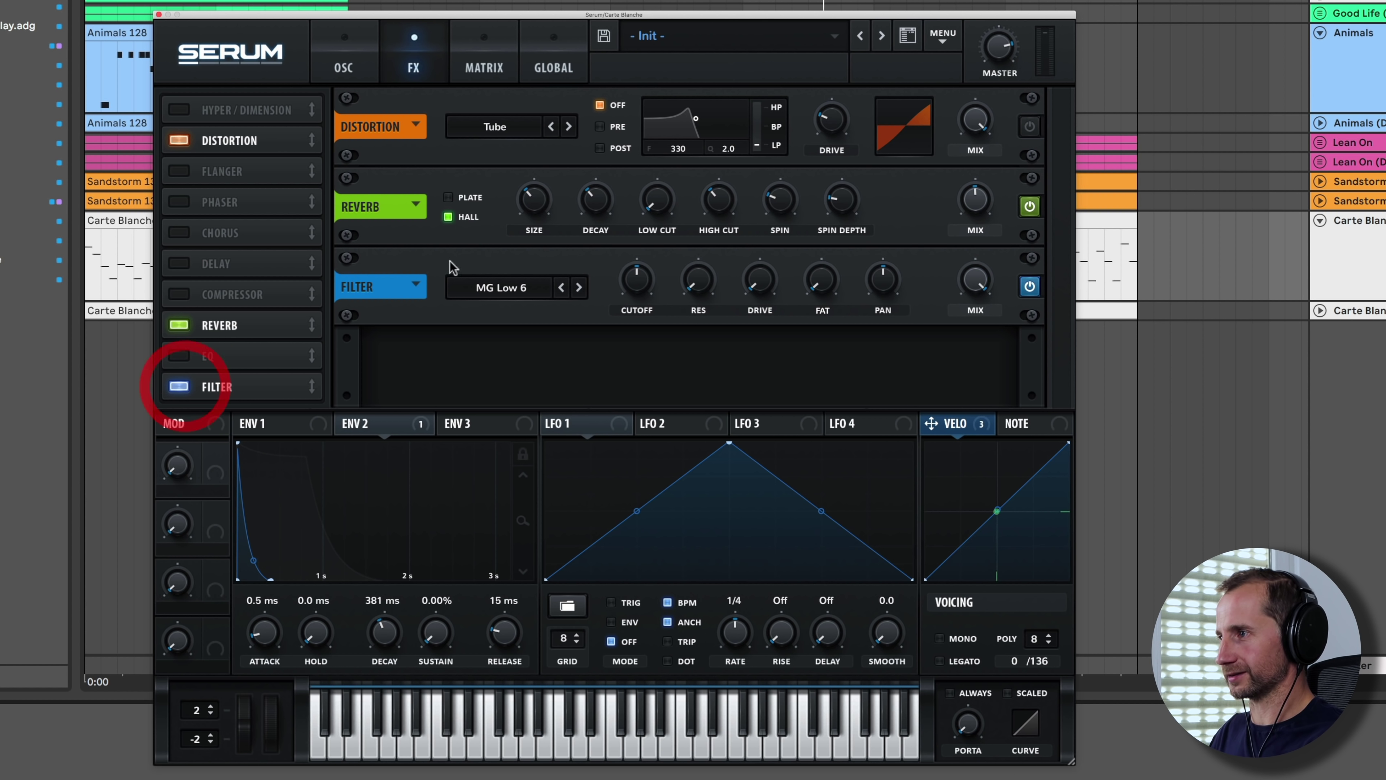
click(580, 286)
click(581, 286)
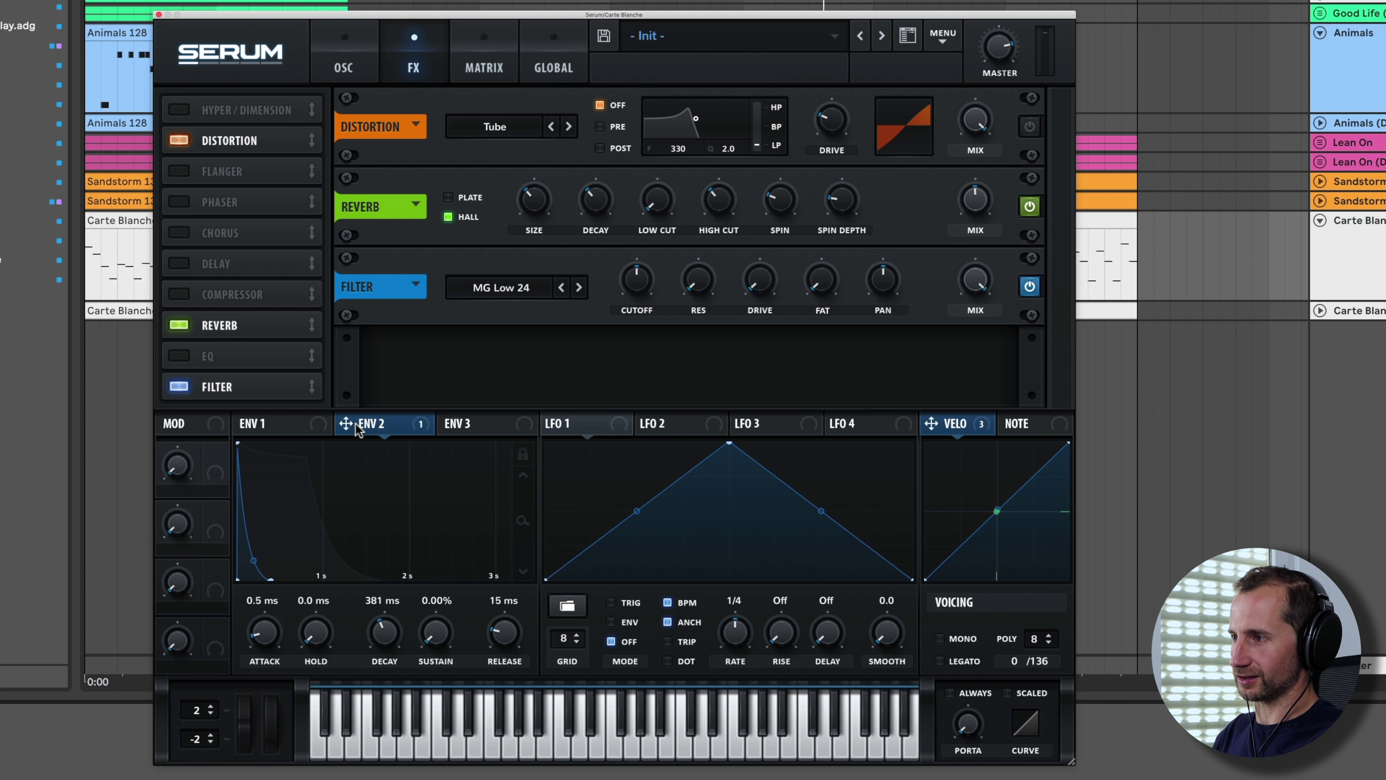
Modulate the filter cutoff with Envelope 2 and move the filter ahead of the reverb
drag(358, 429, 631, 291)
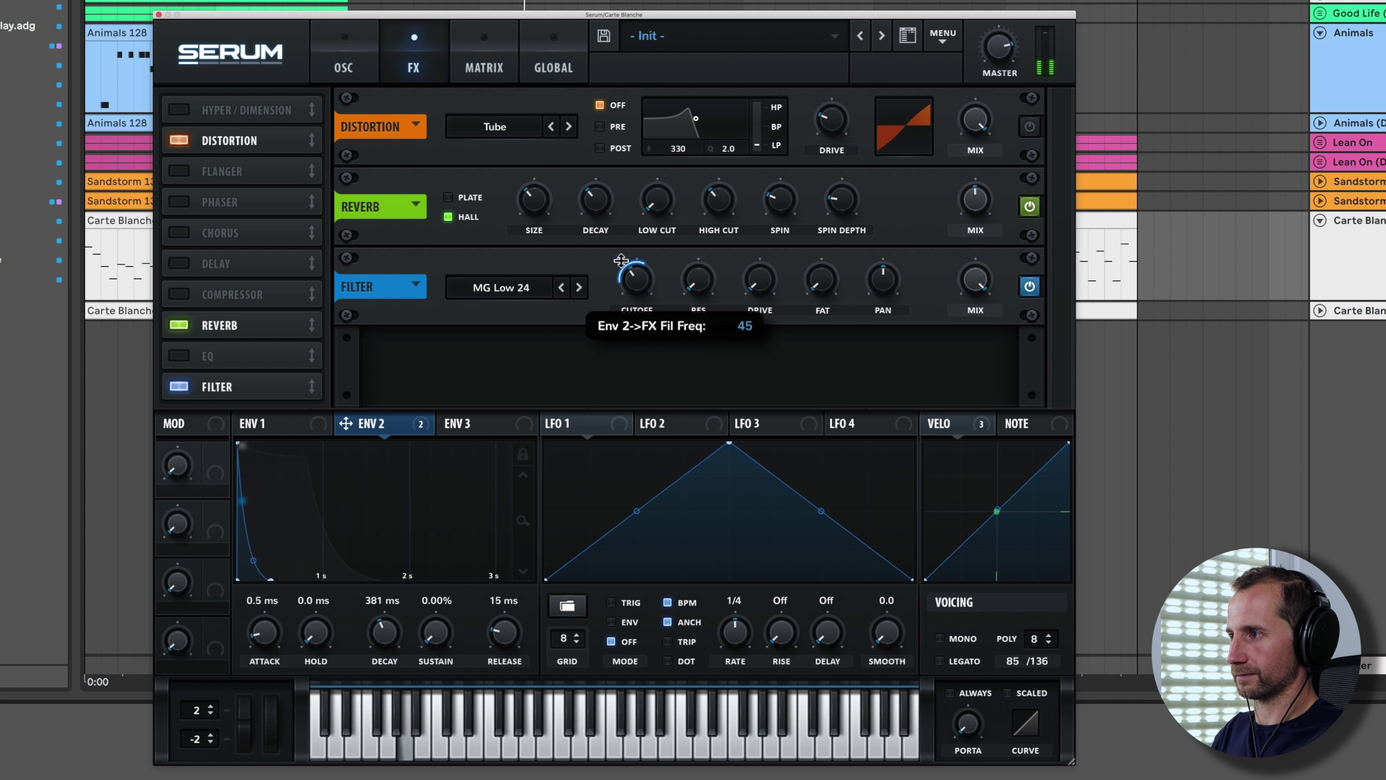
click(621, 256)
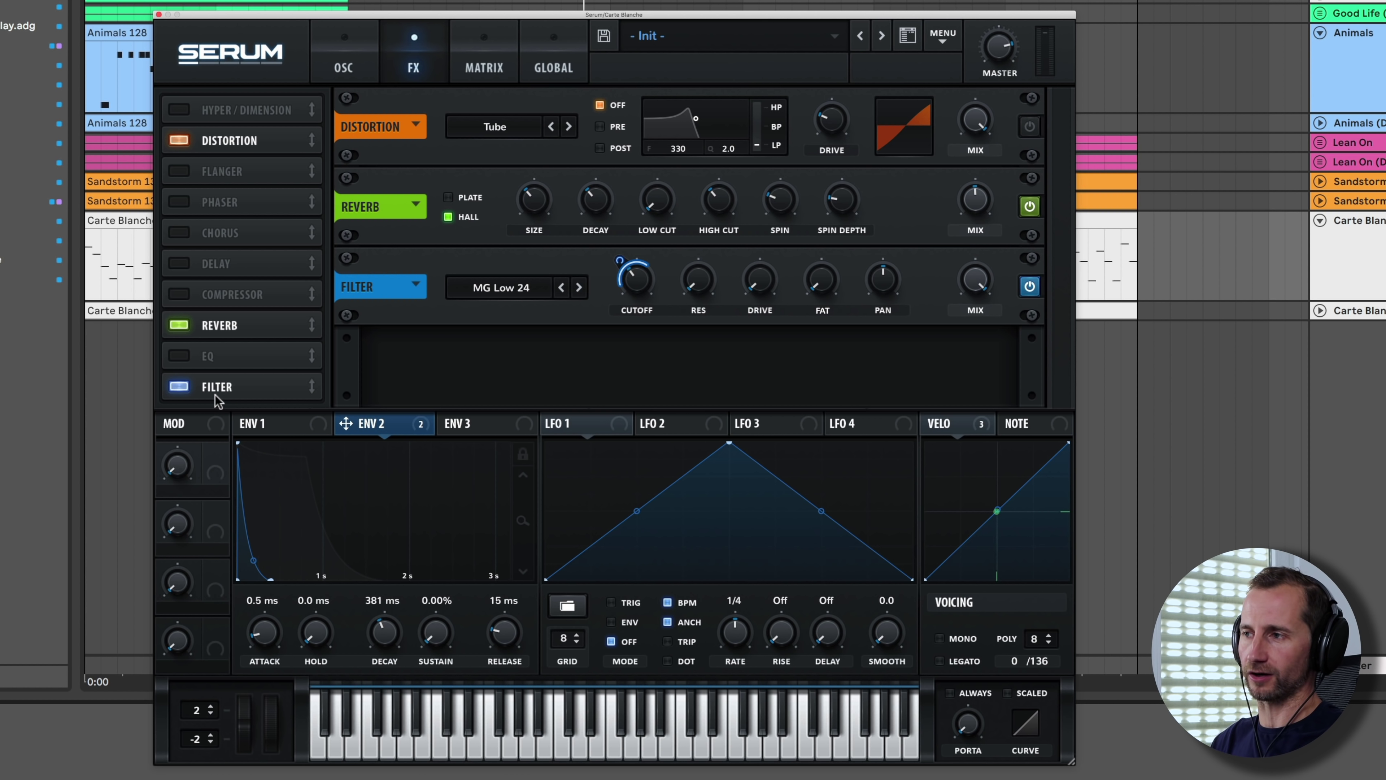
drag(316, 389, 309, 321)
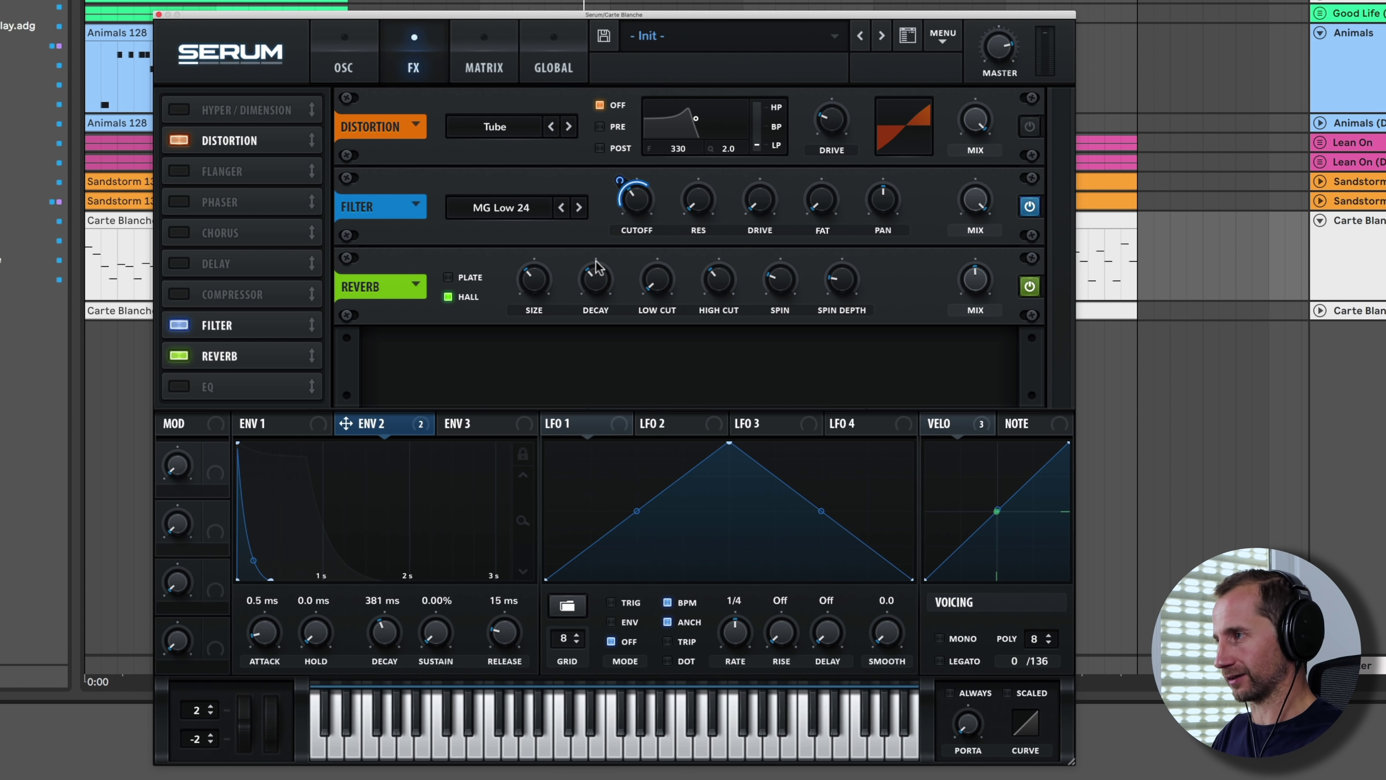
Raise the FX filter cutoff to about 5023 Hz and its Fat to 30%
drag(636, 198, 622, 186)
click(624, 185)
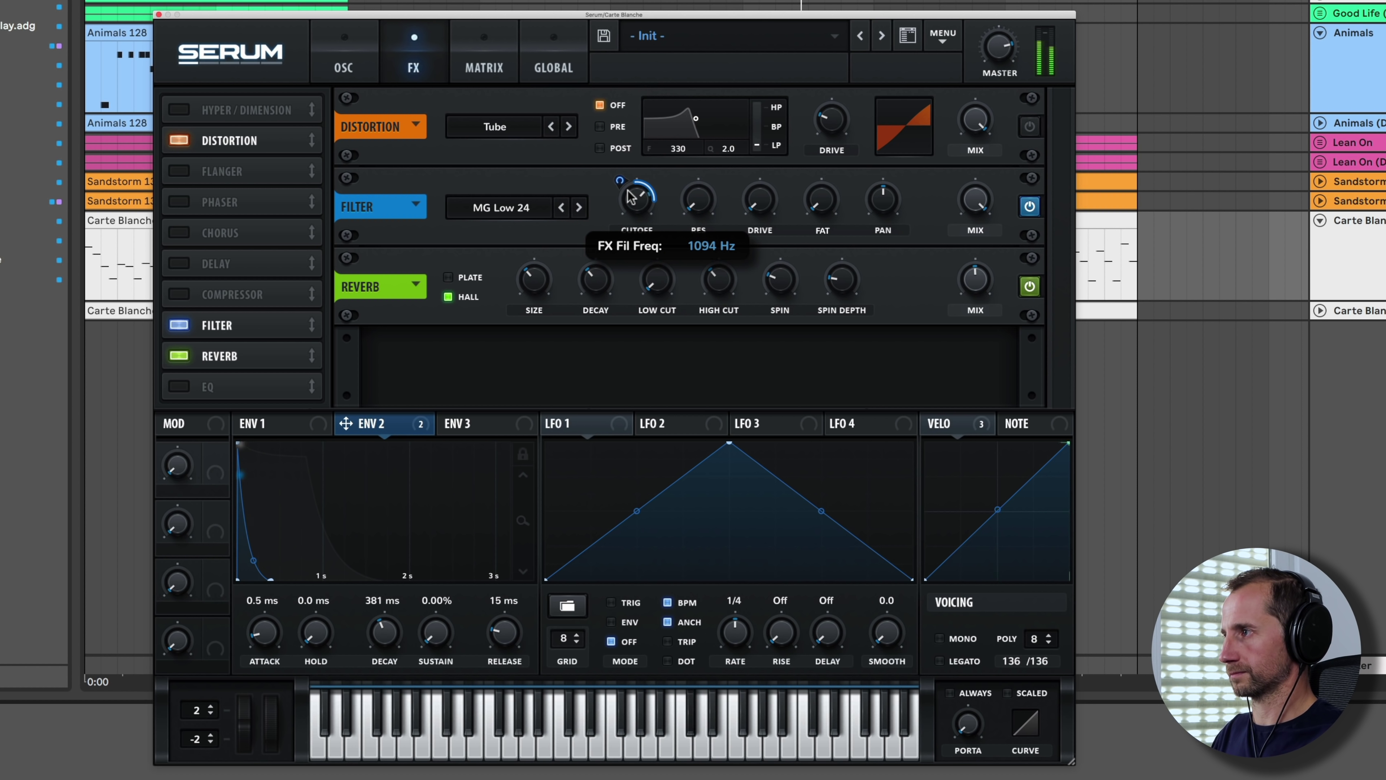
drag(630, 195, 638, 202)
click(761, 188)
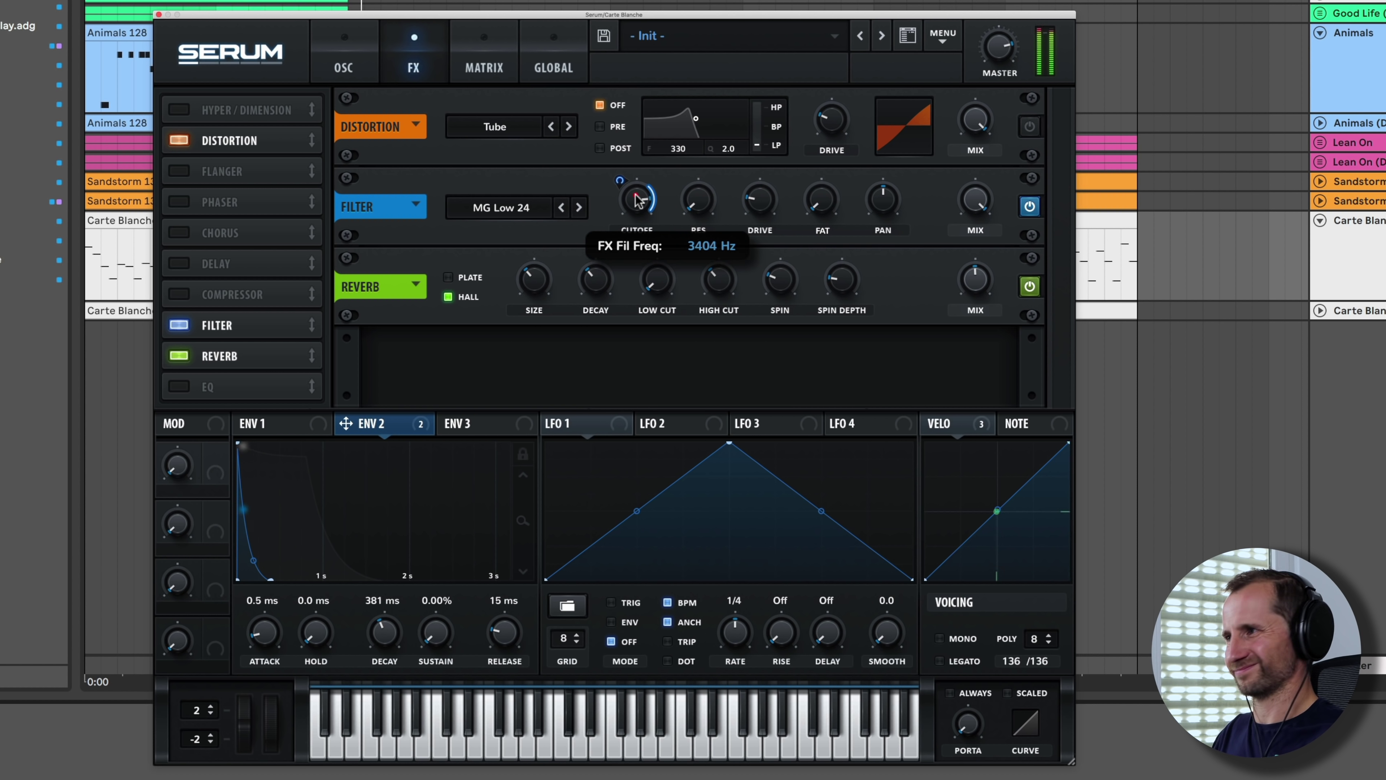
drag(821, 198, 821, 192)
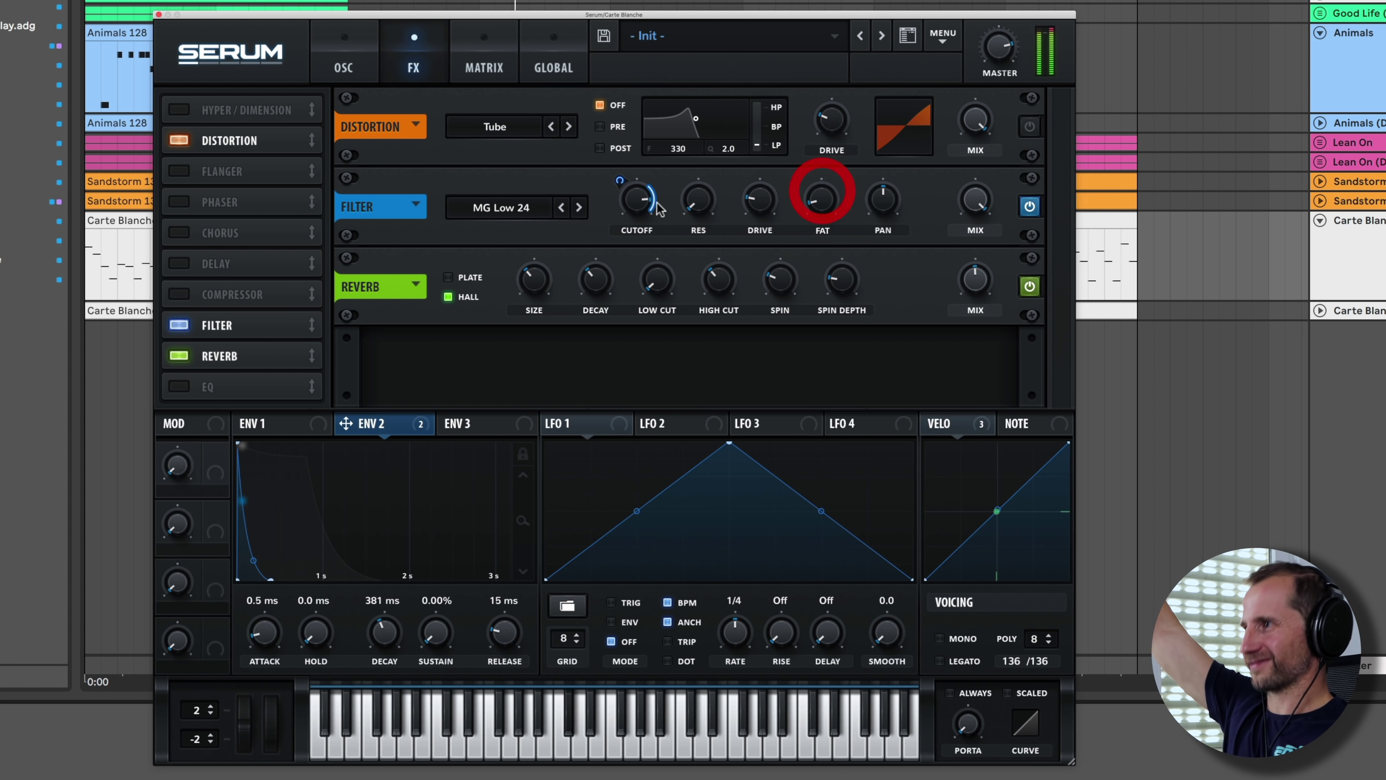
drag(650, 204, 637, 181)
drag(821, 199, 835, 155)
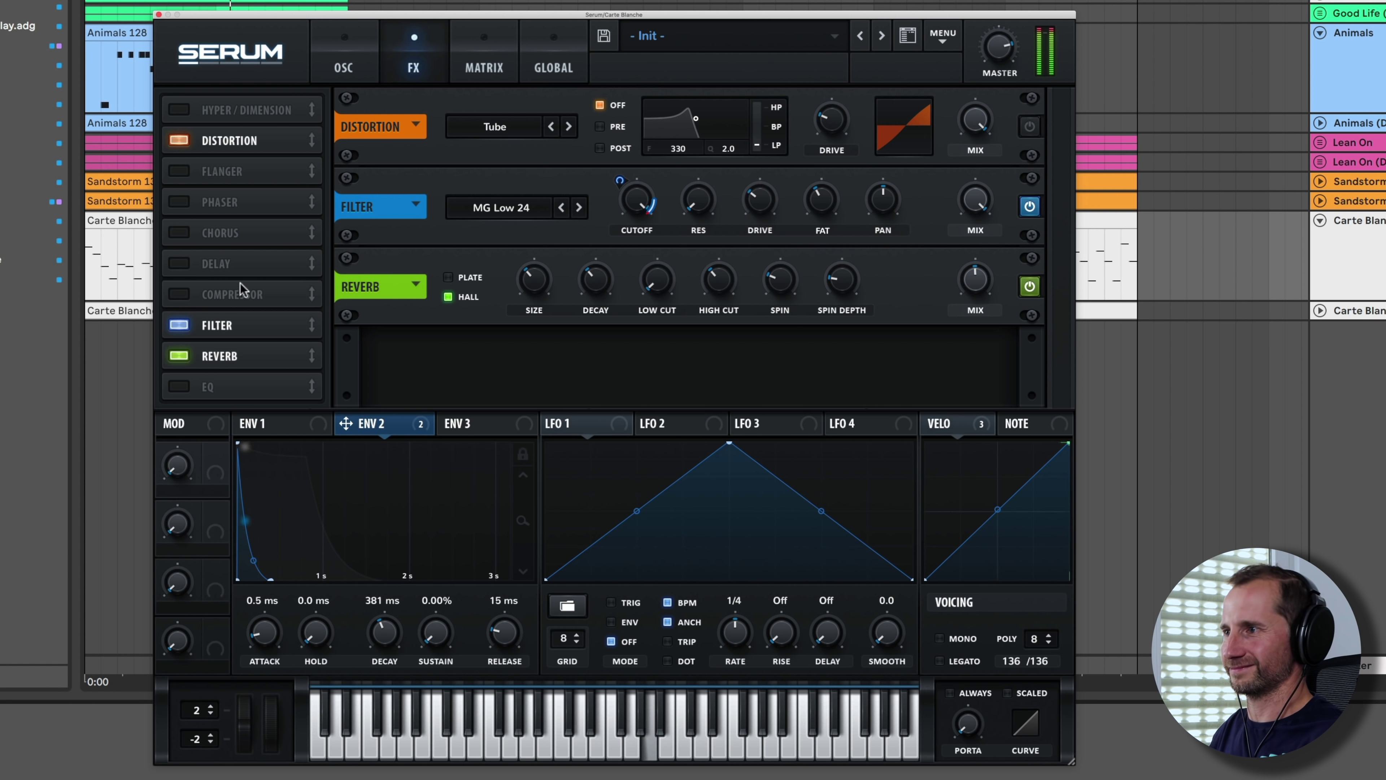
Add an EQ with its high band at 3360 Hz boosted by 5.3 dB
click(179, 386)
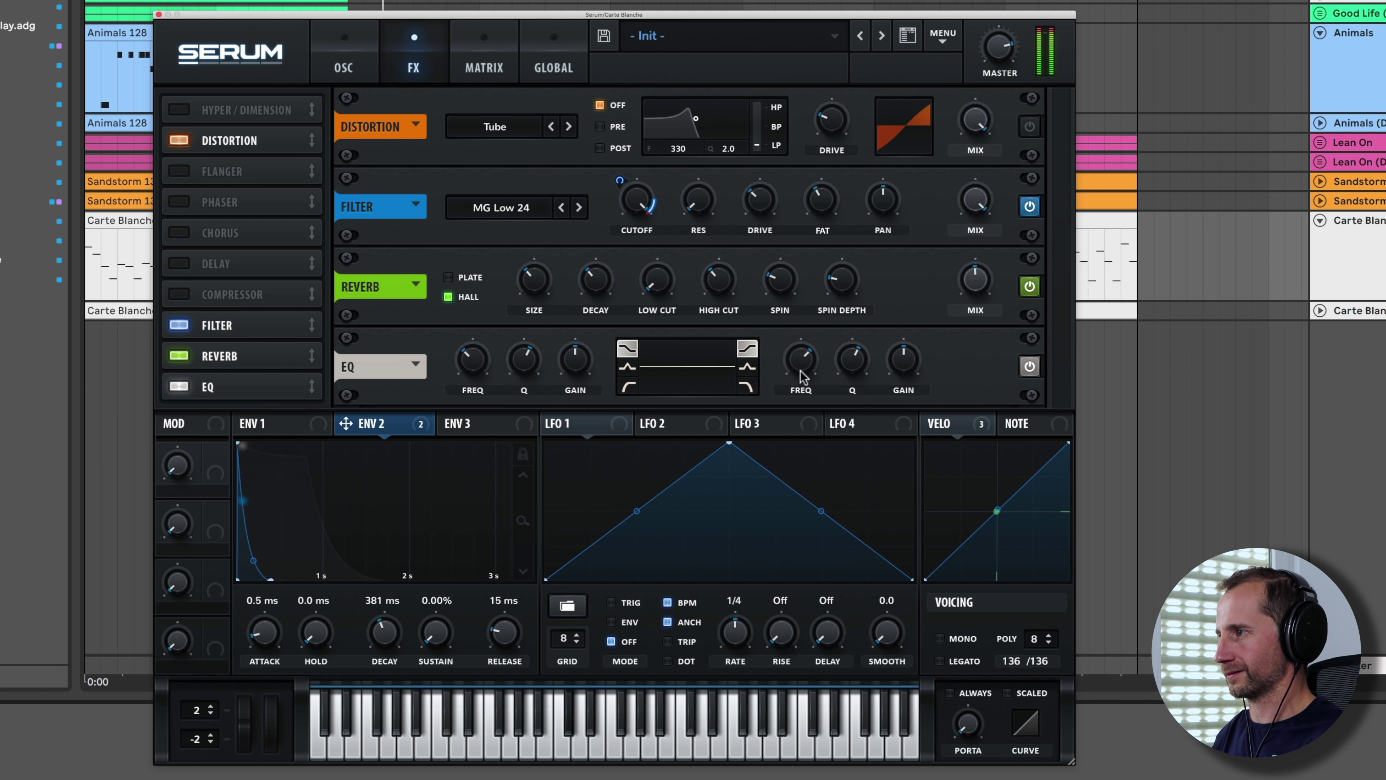
drag(800, 363, 801, 350)
drag(904, 364, 907, 356)
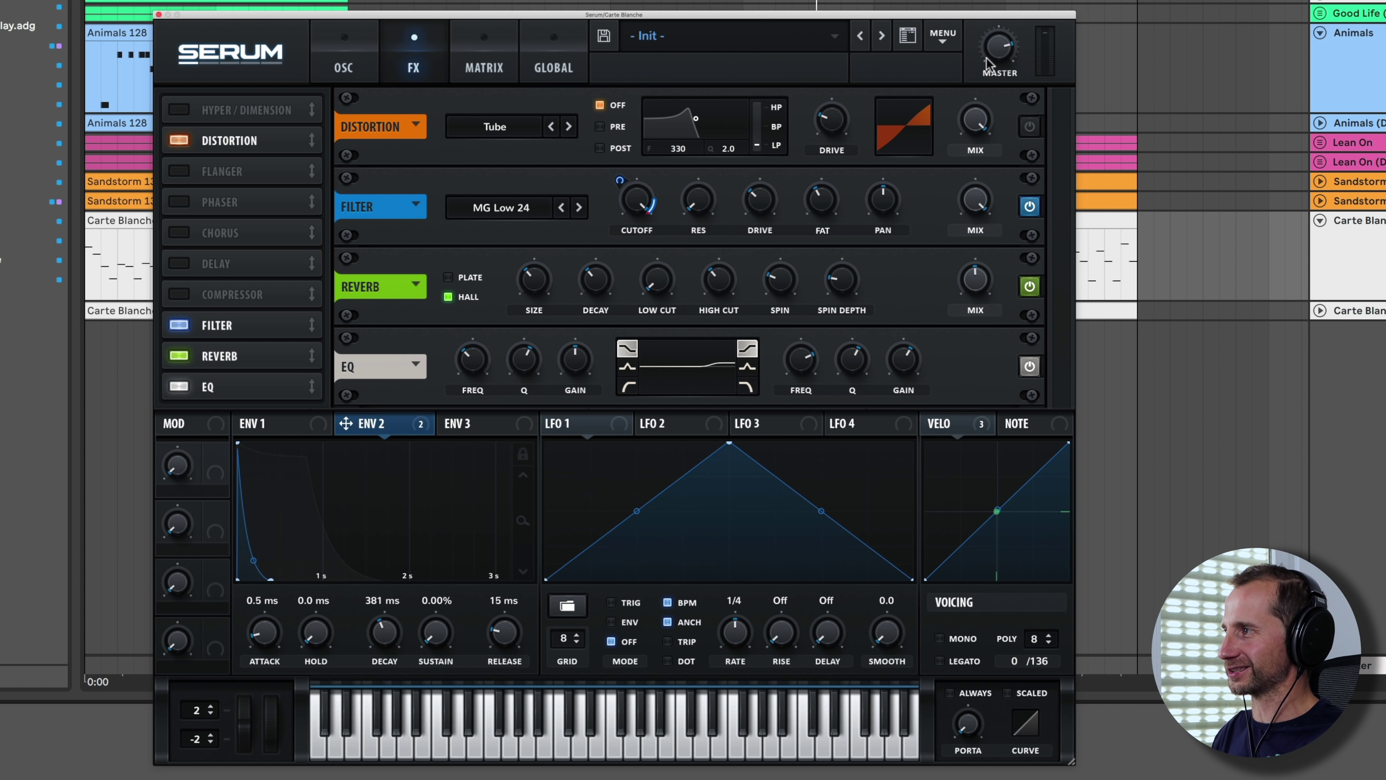
drag(990, 58, 992, 60)
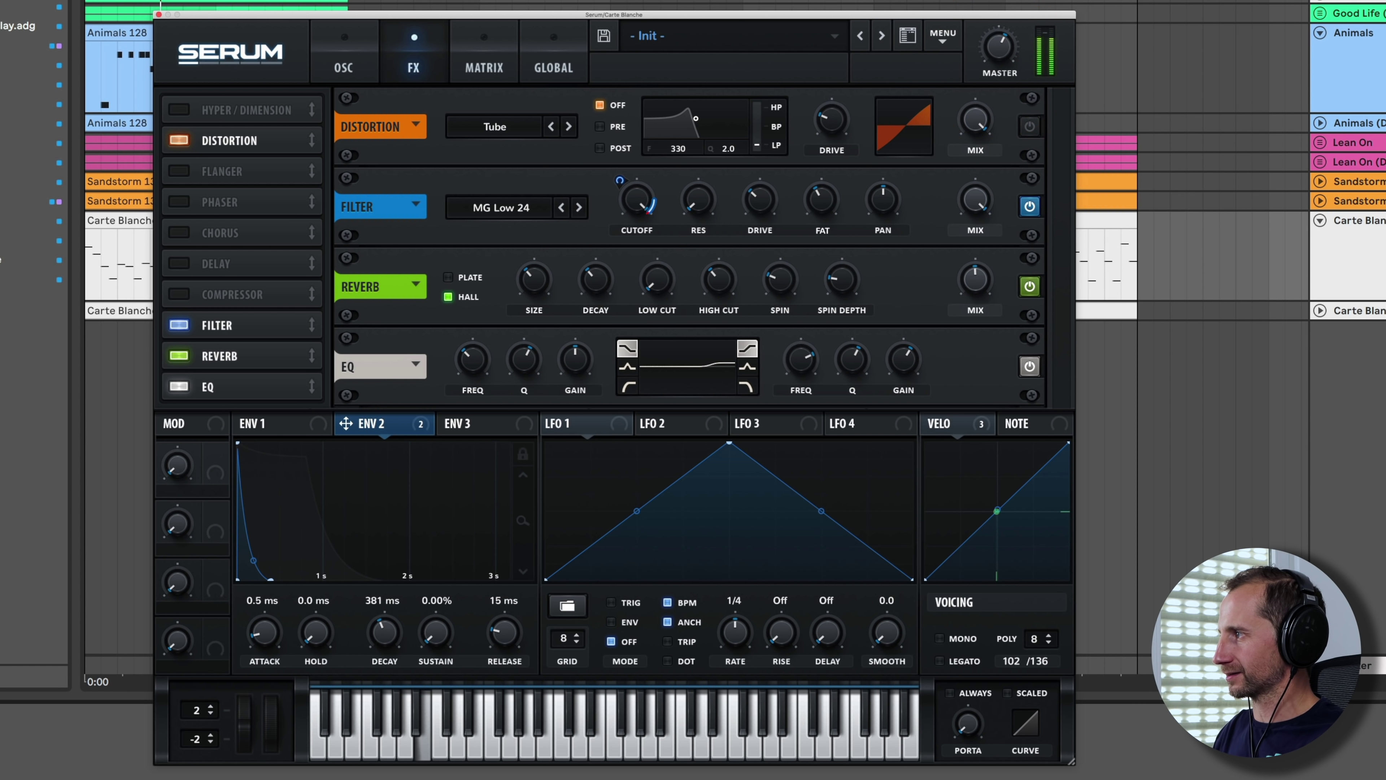
Close Serum, solo and play the Carte Blanche (DONE) track, and show its LEAD Serum patch
click(158, 13)
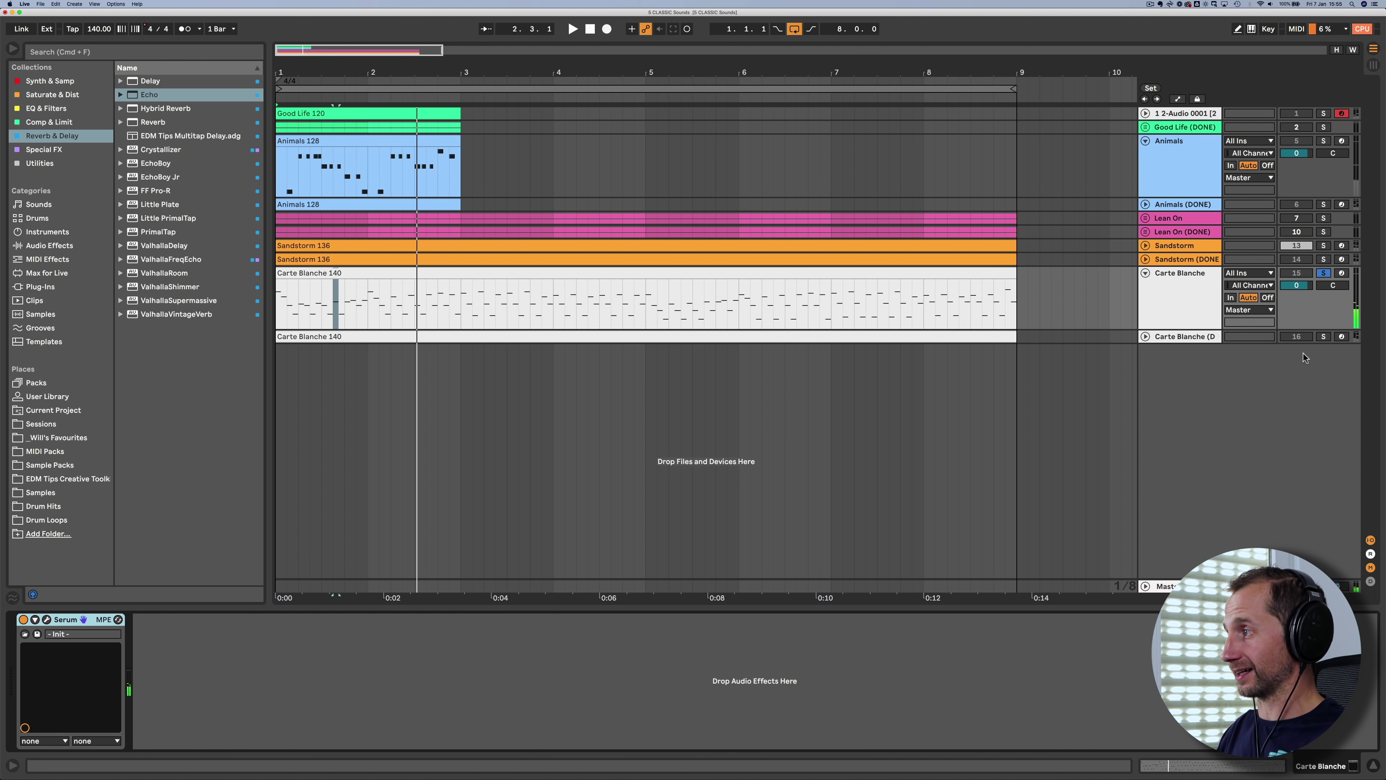
click(1323, 336)
key(space)
click(1145, 336)
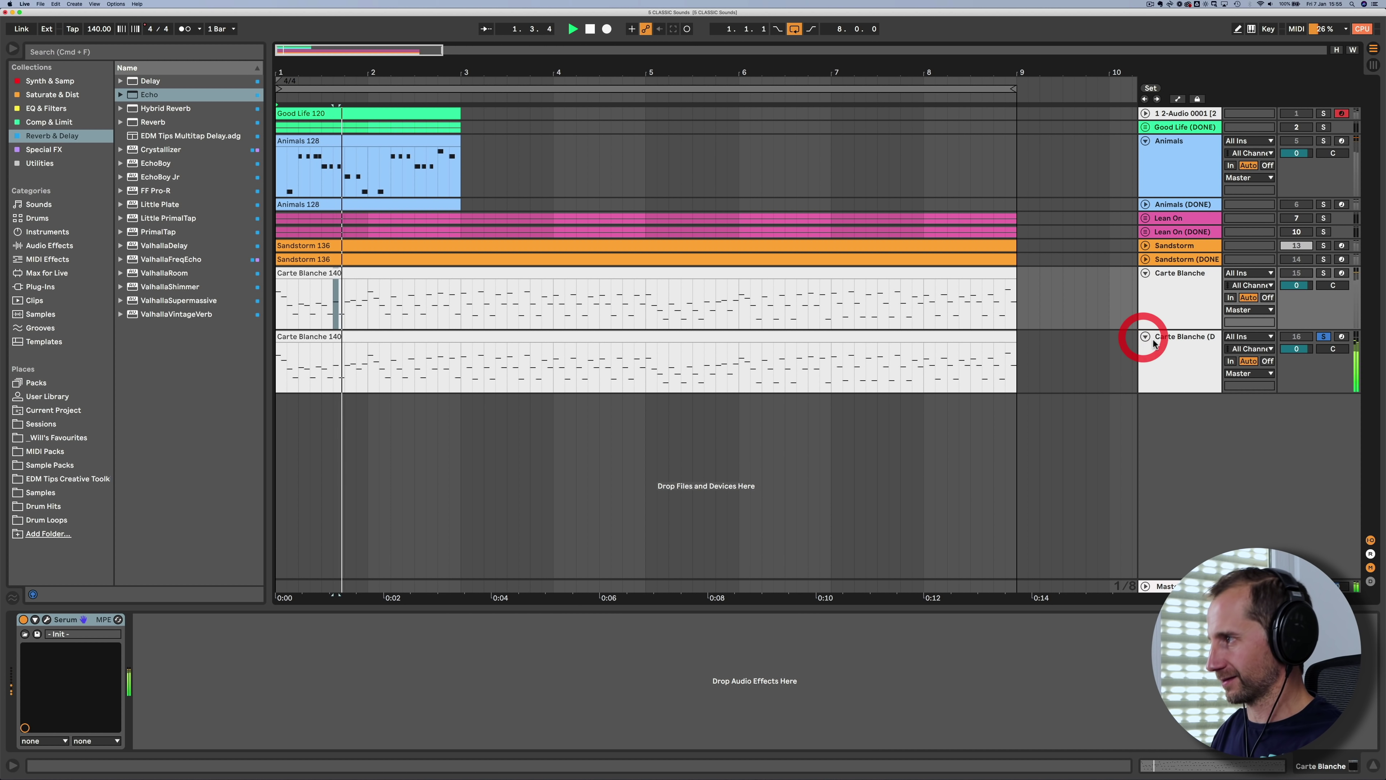
click(1170, 347)
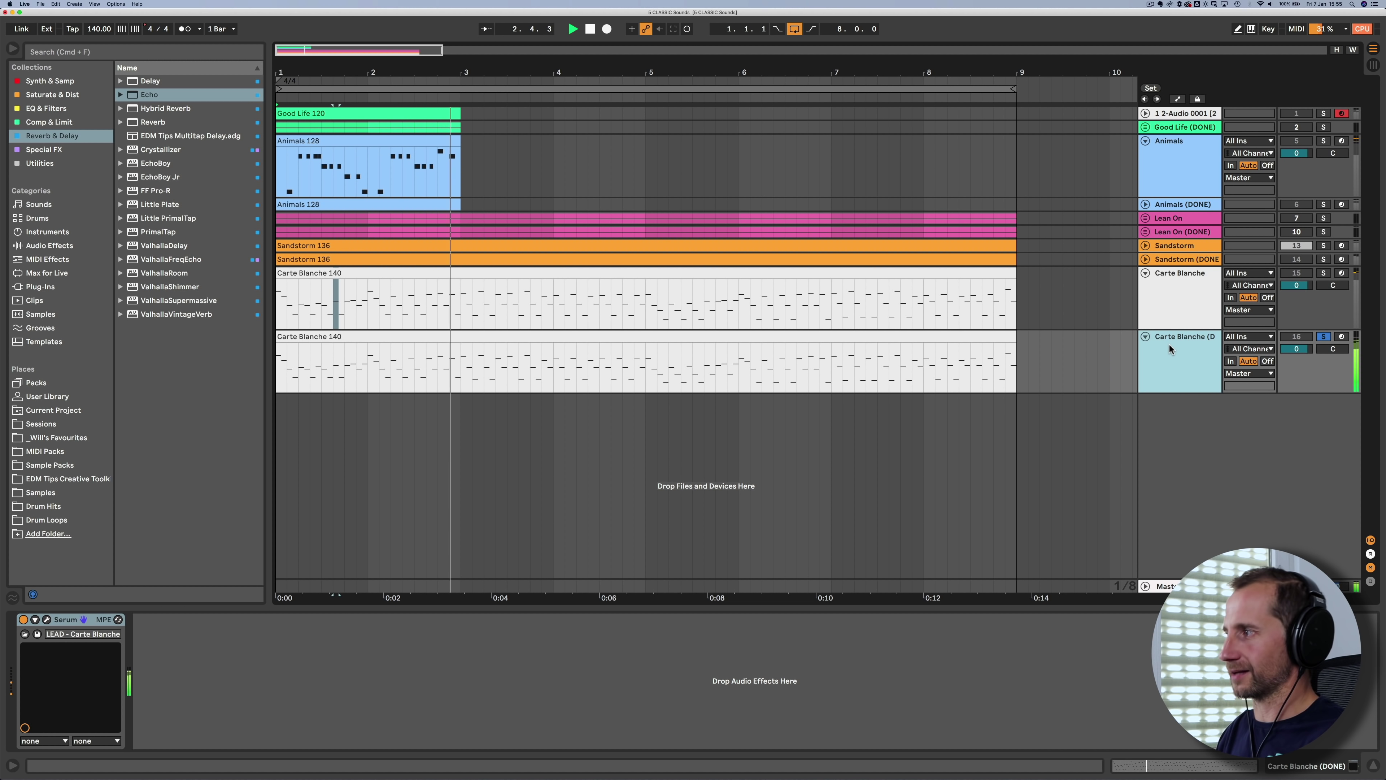